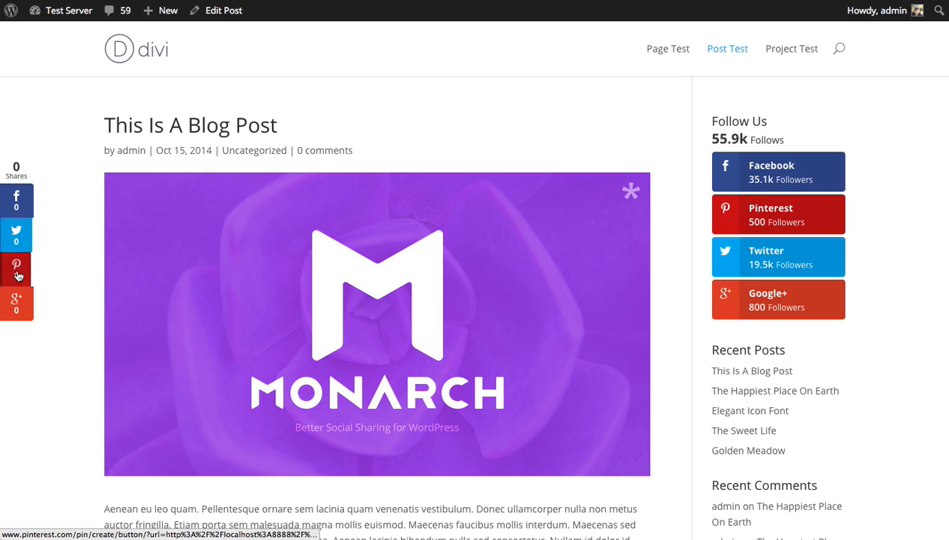
Check the floating share bar along the length of the blog post, then open and close its Twitter share window.
{"action": "scroll", "coordinate": [190, 172], "scroll_direction": "down", "scroll_amount": 10}
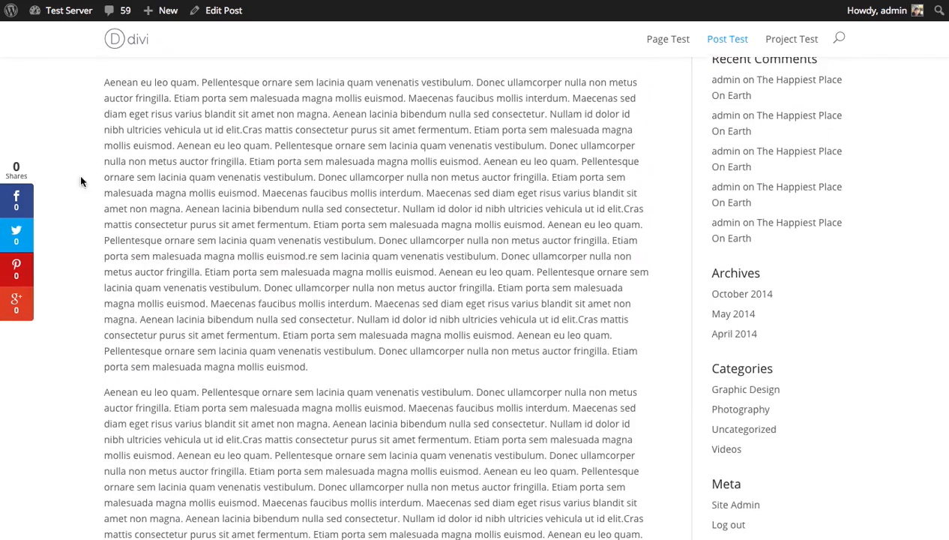
{"action": "scroll", "coordinate": [392, 301], "scroll_direction": "up", "scroll_amount": 10}
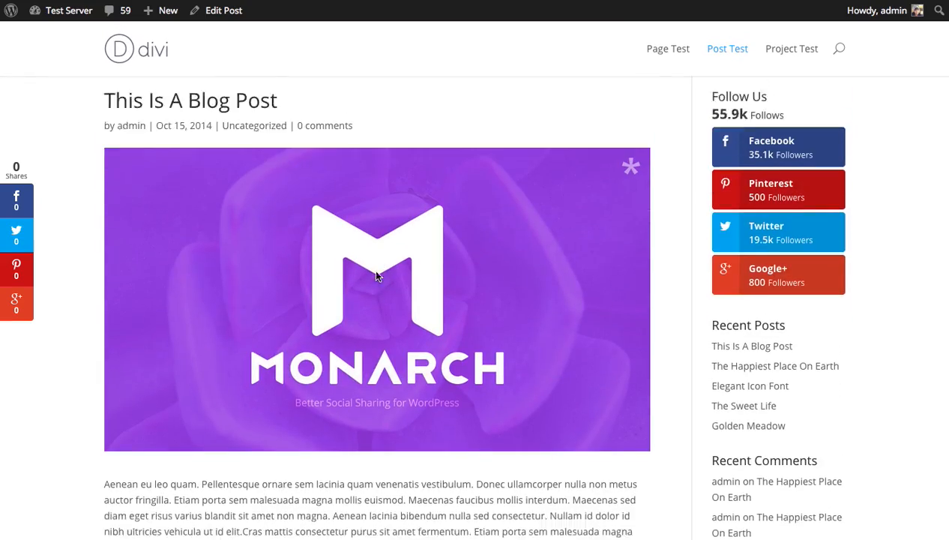
{"action": "scroll", "coordinate": [377, 275], "scroll_direction": "down", "scroll_amount": 12}
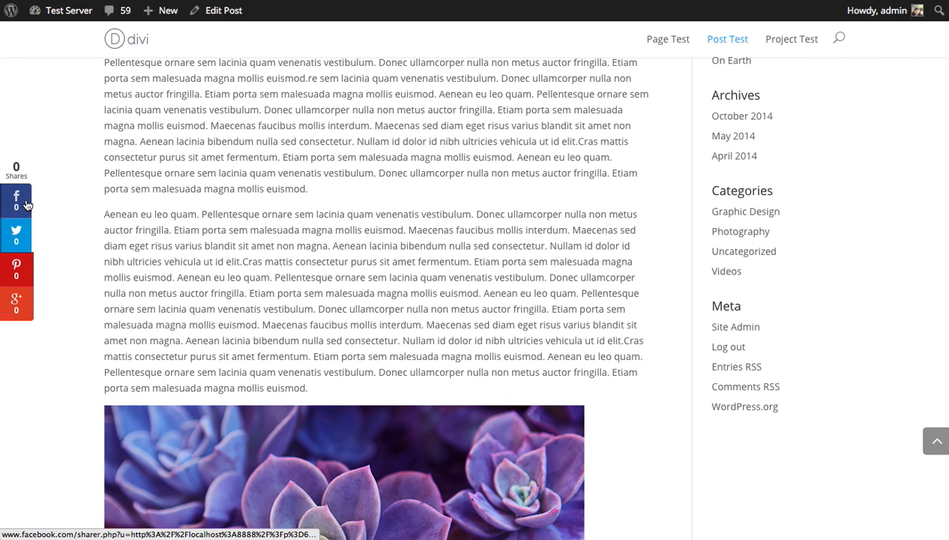
{"action": "left_click", "coordinate": [18, 239]}
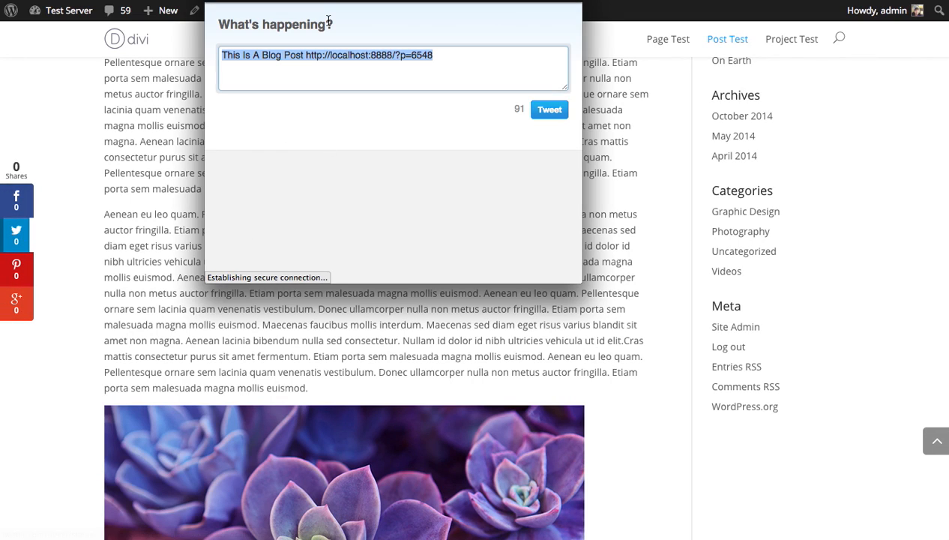
{"action": "left_click_drag", "start_coordinate": [336, 0], "coordinate": [368, 173]}
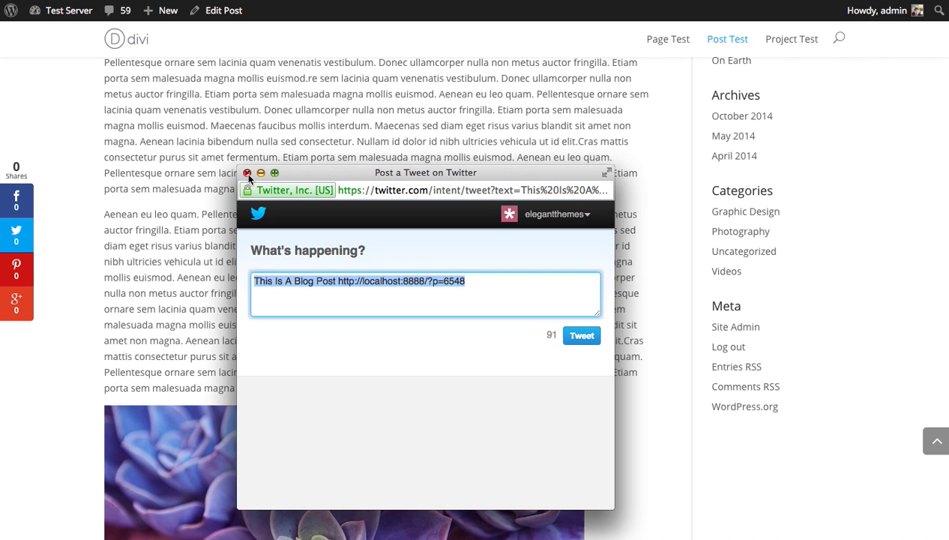
{"action": "left_click", "coordinate": [247, 173]}
Examine the Follow Us widget with its social network buttons beside the blog post.
{"action": "scroll", "coordinate": [249, 175], "scroll_direction": "up", "scroll_amount": 10}
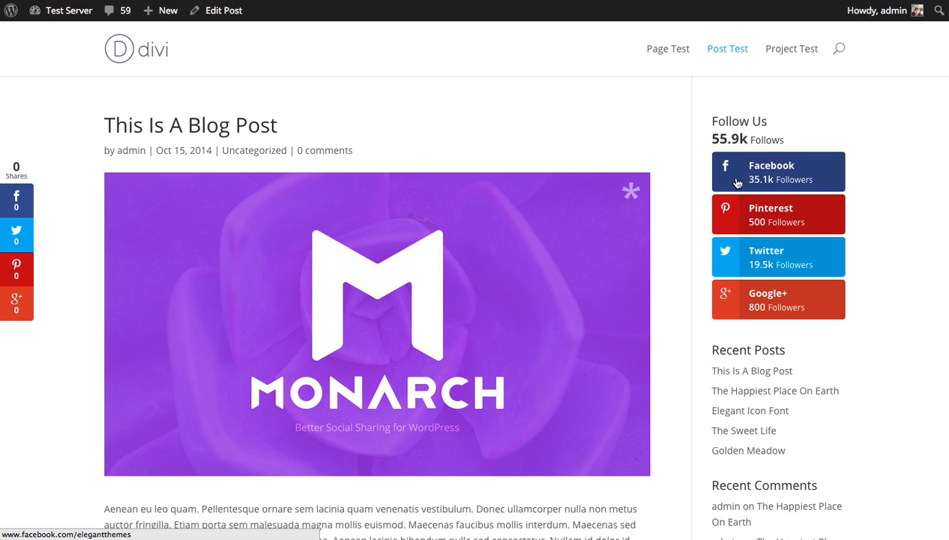
{"action": "scroll", "coordinate": [450, 165], "scroll_direction": "down", "scroll_amount": 1}
{"action": "scroll", "coordinate": [495, 161], "scroll_direction": "down", "scroll_amount": 2}
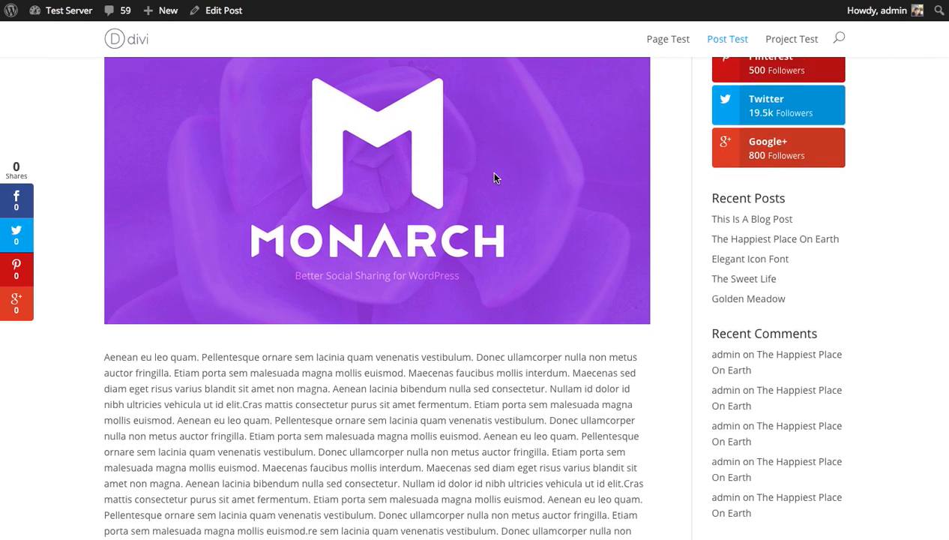
{"action": "scroll", "coordinate": [494, 176], "scroll_direction": "up", "scroll_amount": 3}
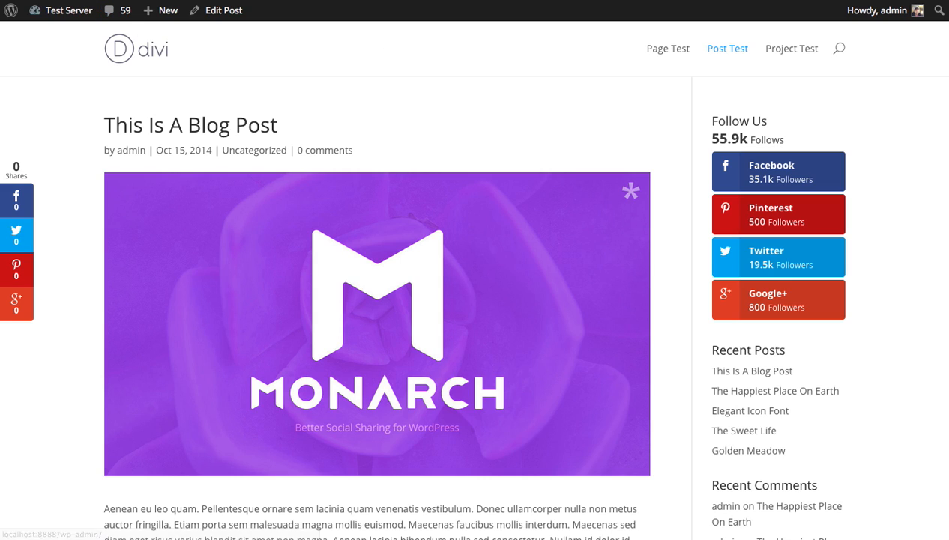
Go to the site's admin dashboard and open the Monarch Settings page.
{"action": "left_click", "coordinate": [69, 11]}
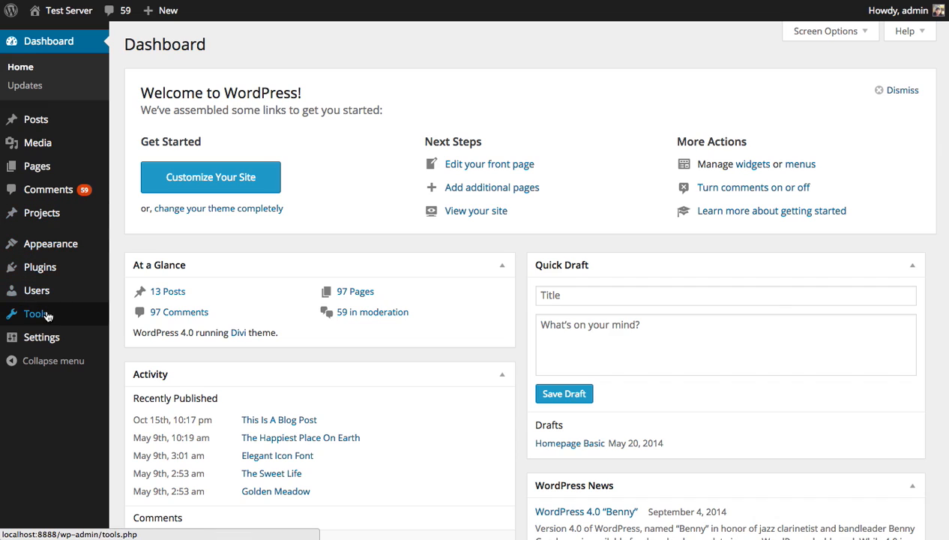
{"action": "mouse_move", "coordinate": [46, 315]}
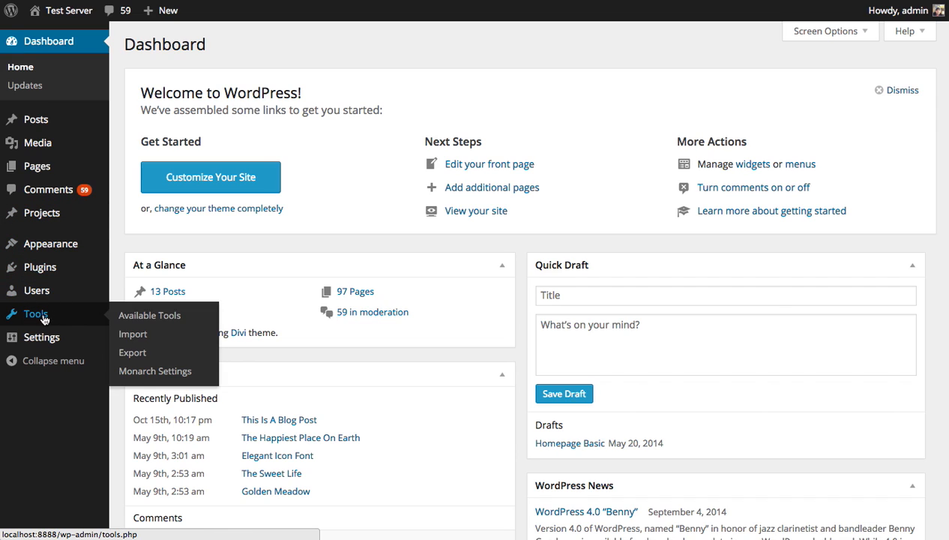
{"action": "left_click", "coordinate": [172, 374]}
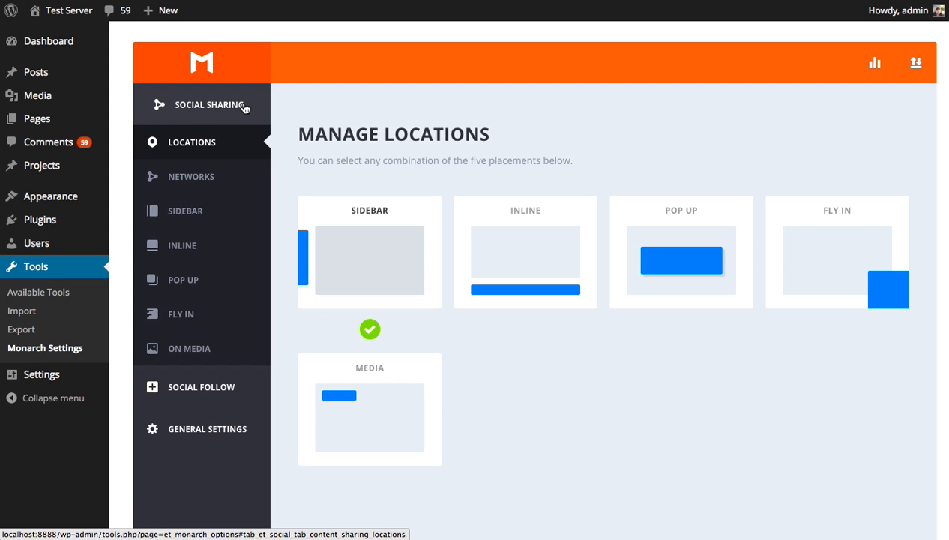
Review Monarch's Social Follow networks and General Settings, and return to the Social Sharing locations.
{"action": "left_click", "coordinate": [216, 389]}
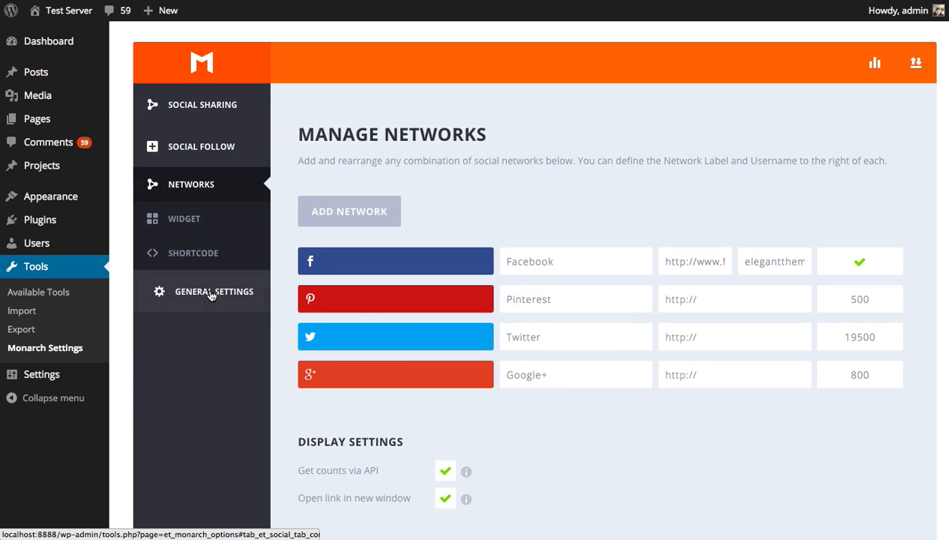
{"action": "left_click", "coordinate": [212, 294]}
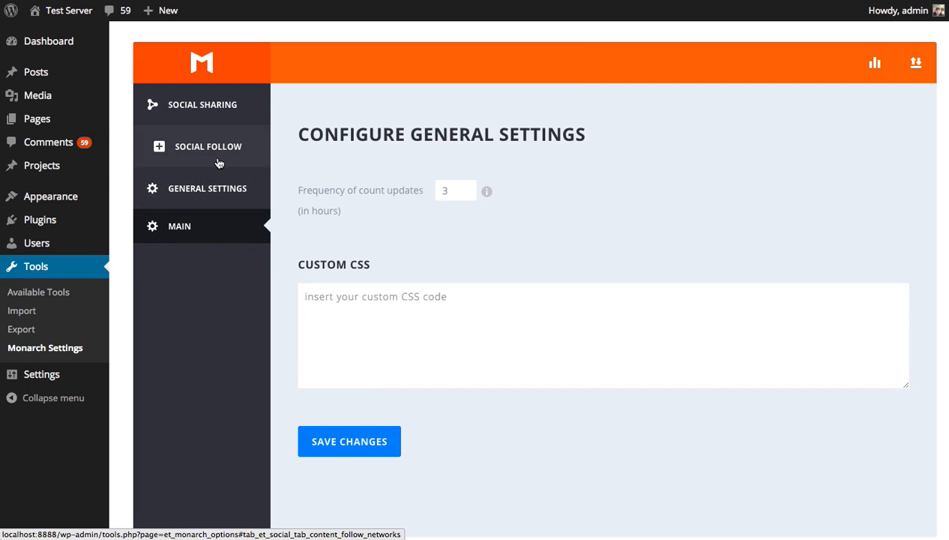
{"action": "left_click", "coordinate": [218, 112]}
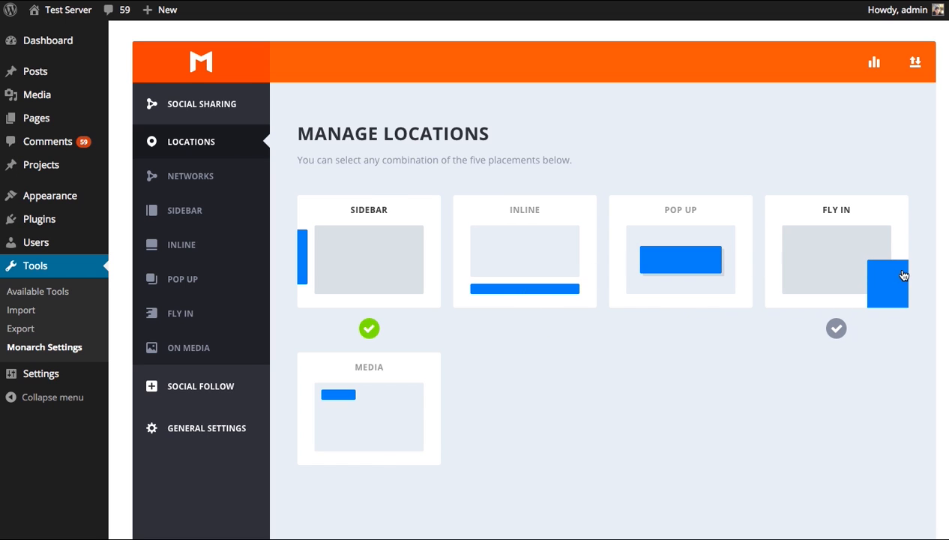
Switch the sharing location from Sidebar to Inline, save the change, and review the inline share buttons on the blog post.
{"action": "left_click", "coordinate": [538, 249]}
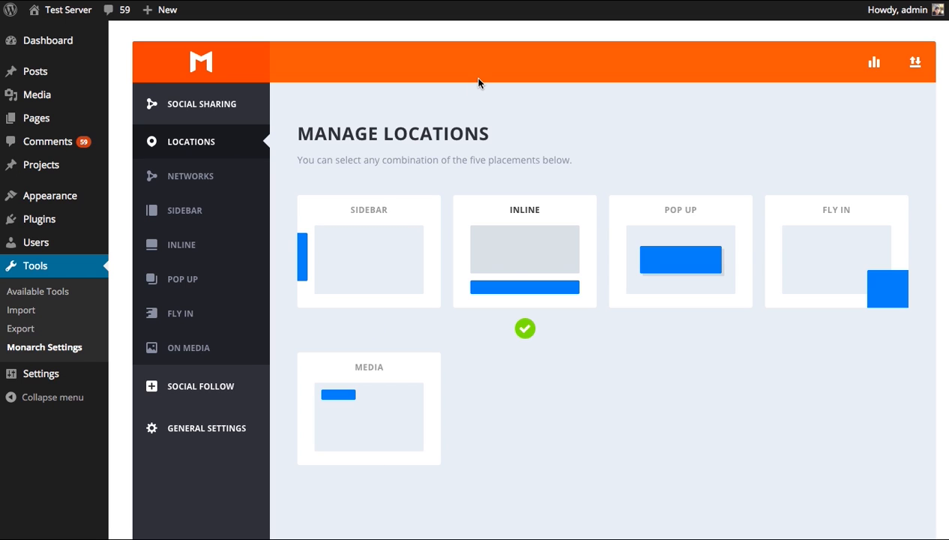
{"action": "scroll", "coordinate": [452, 171], "scroll_direction": "down", "scroll_amount": 3}
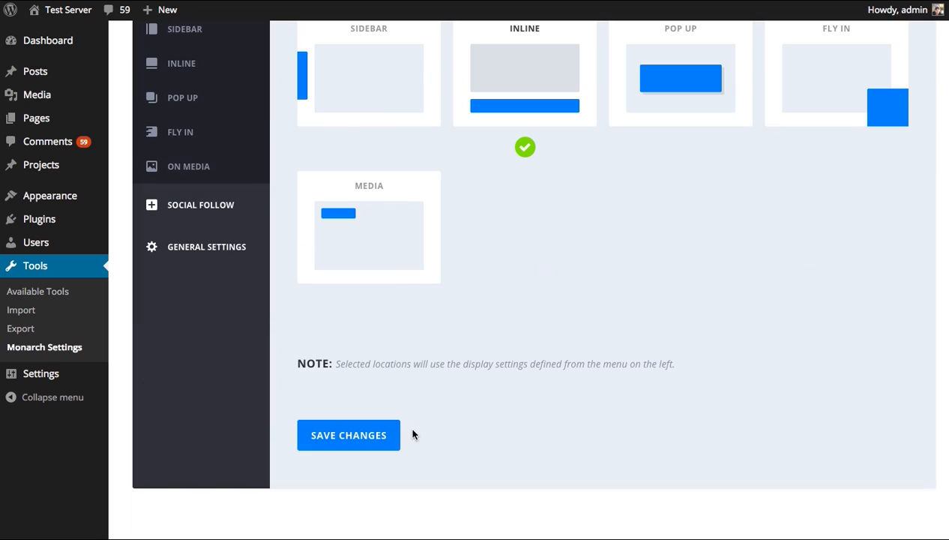
{"action": "left_click", "coordinate": [395, 439]}
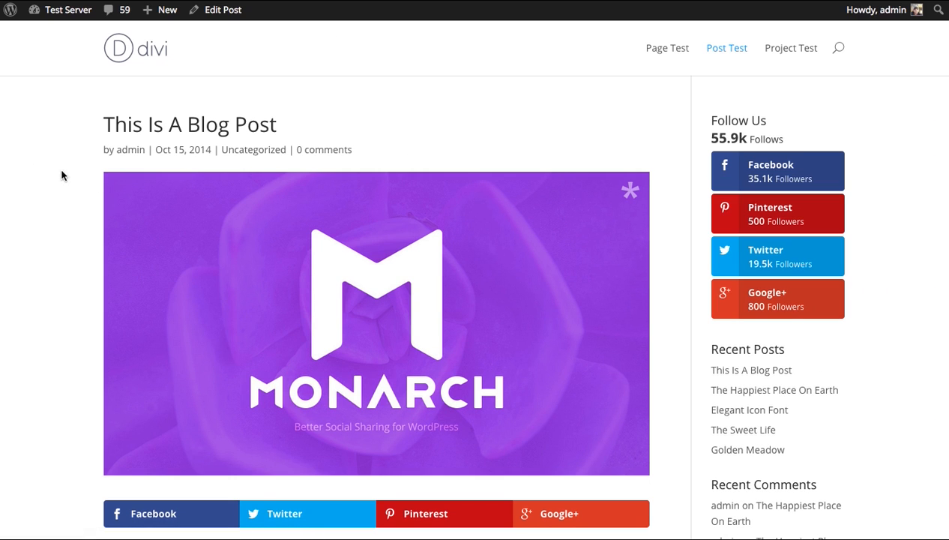
{"action": "scroll", "coordinate": [40, 253], "scroll_direction": "down", "scroll_amount": 3}
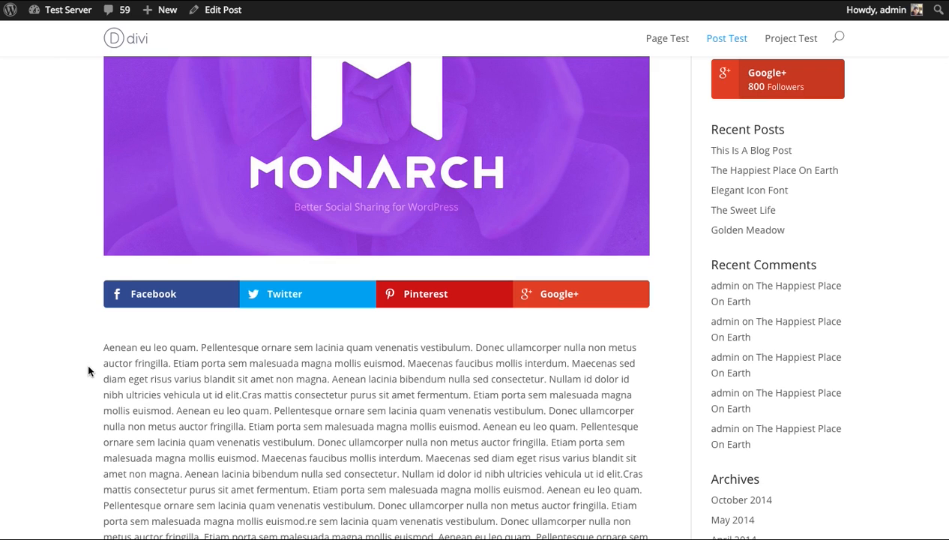
{"action": "scroll", "coordinate": [87, 361], "scroll_direction": "up", "scroll_amount": 3}
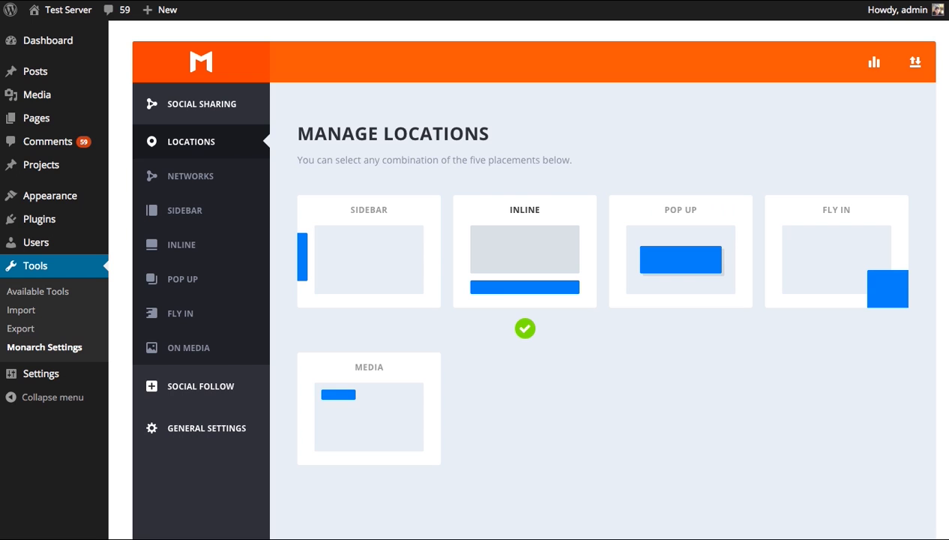
Switch the sharing location from Inline to Pop Up, save, and reload the blog post to preview and dismiss the pop-up.
{"action": "left_click", "coordinate": [530, 223]}
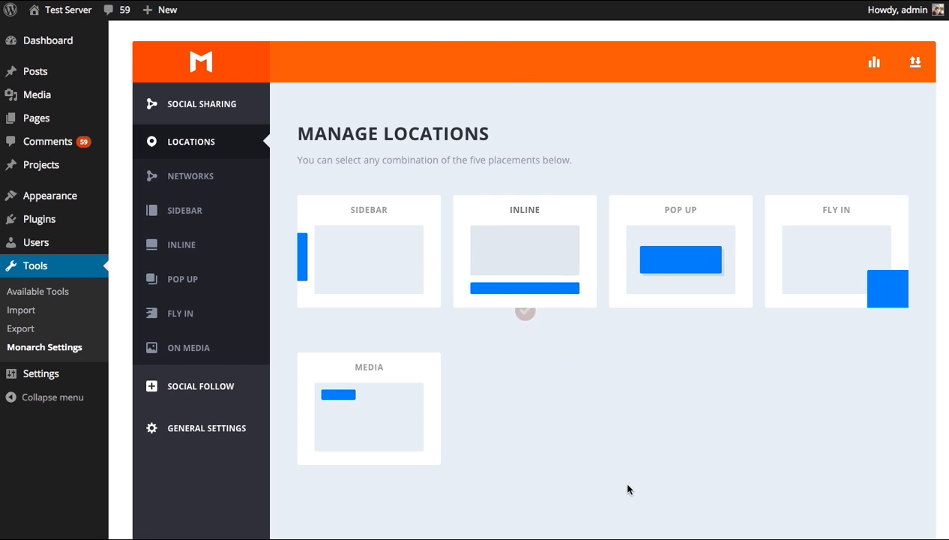
{"action": "left_click", "coordinate": [668, 237]}
{"action": "scroll", "coordinate": [638, 404], "scroll_direction": "down", "scroll_amount": 3}
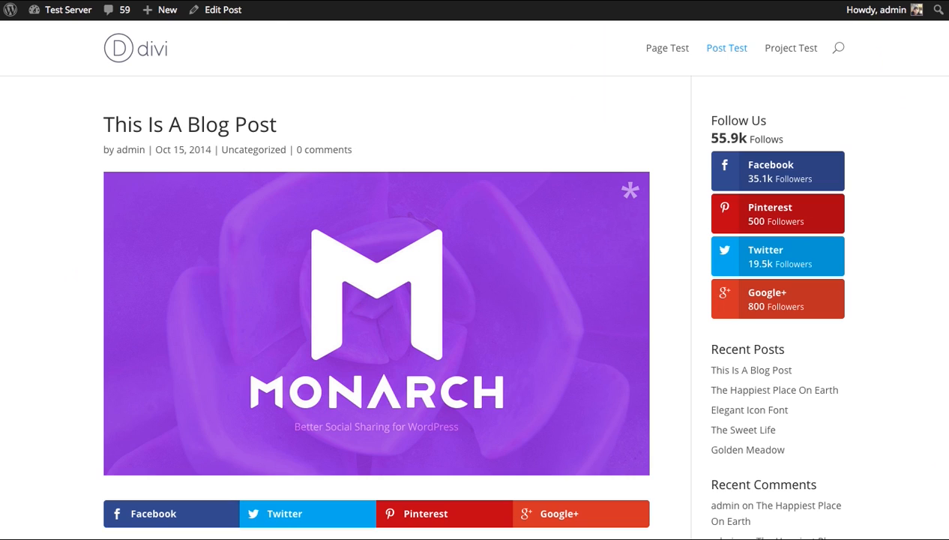
{"action": "key", "text": "super+r"}
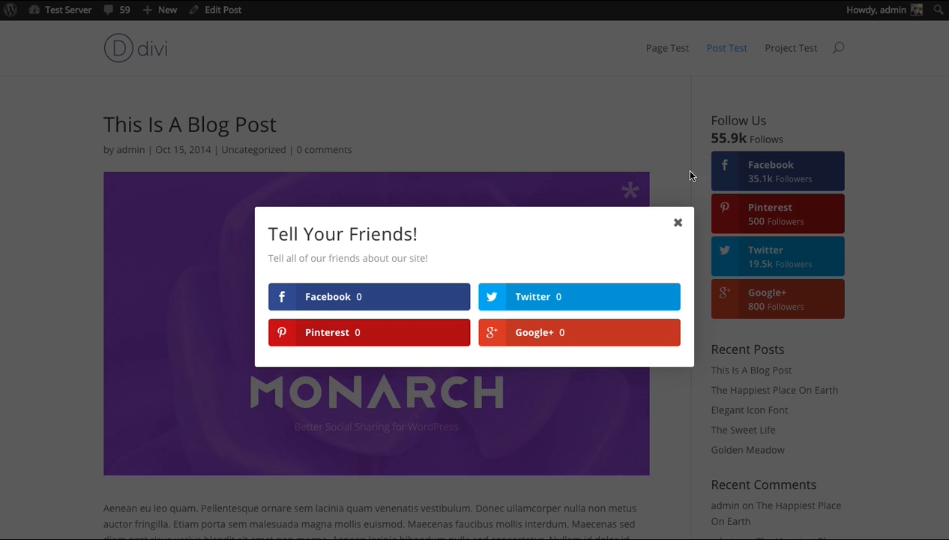
{"action": "left_click", "coordinate": [677, 223]}
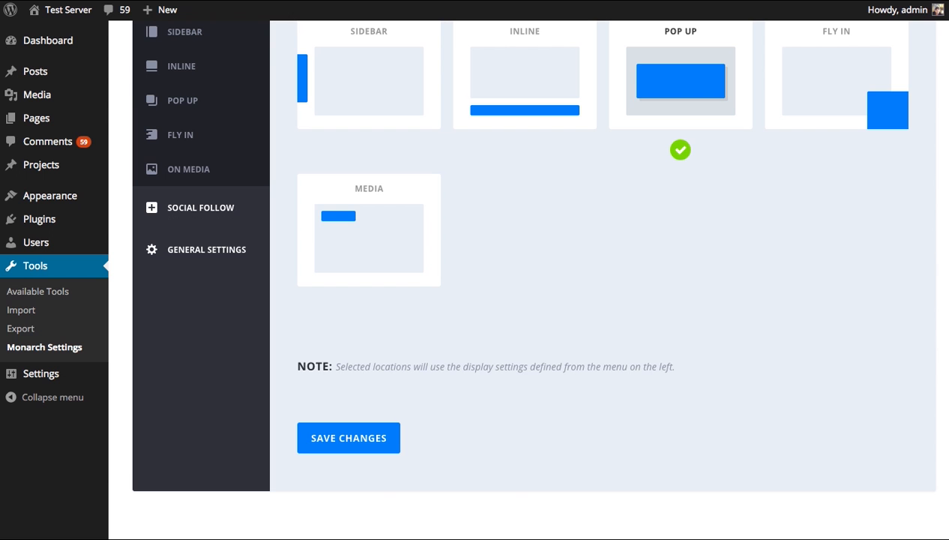
Switch the sharing location from Pop Up to Fly In and save the changes.
{"action": "scroll", "coordinate": [663, 346], "scroll_direction": "up", "scroll_amount": 1}
{"action": "left_click", "coordinate": [675, 108]}
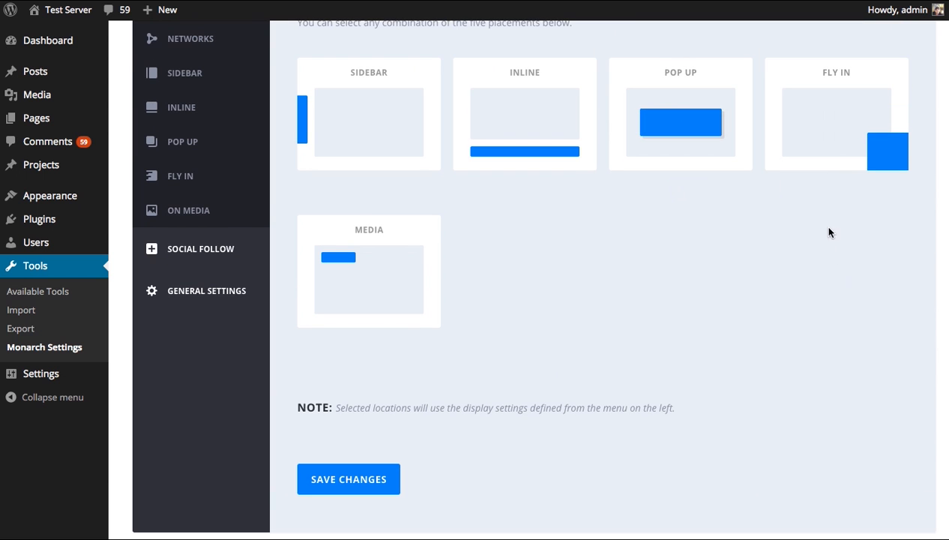
{"action": "left_click", "coordinate": [836, 124]}
{"action": "left_click", "coordinate": [355, 485]}
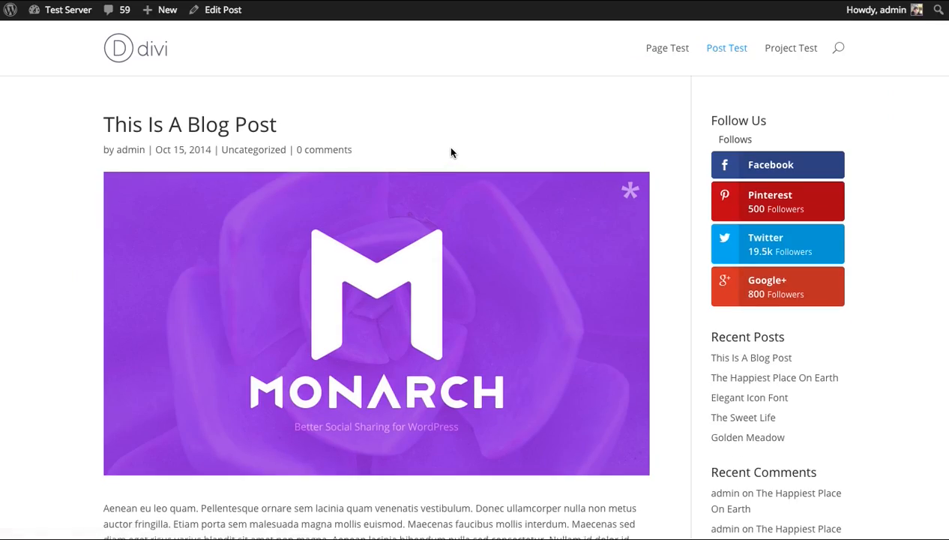
Go through the blog post to preview the fly-in share box, and dismiss it.
{"action": "scroll", "coordinate": [451, 154], "scroll_direction": "down", "scroll_amount": 10}
{"action": "scroll", "coordinate": [471, 182], "scroll_direction": "down", "scroll_amount": 10}
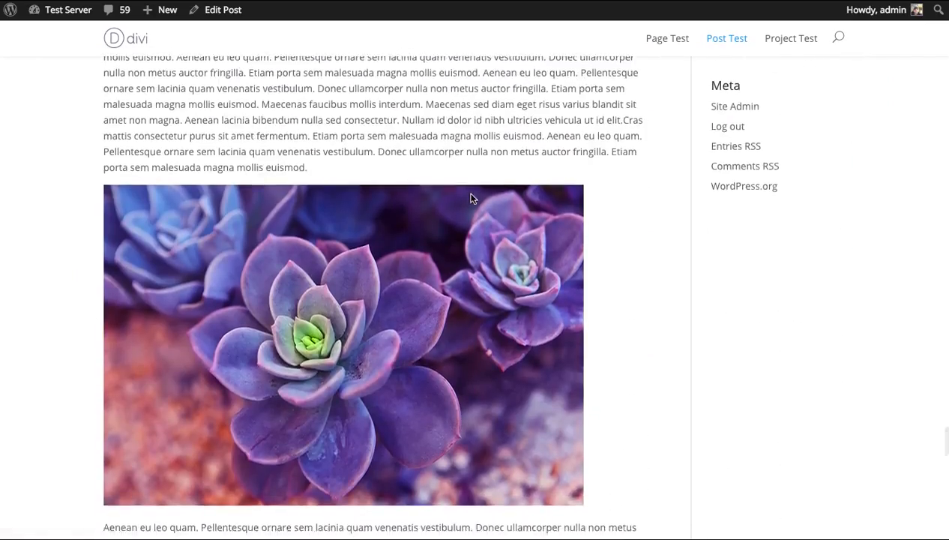
{"action": "scroll", "coordinate": [473, 200], "scroll_direction": "down", "scroll_amount": 5}
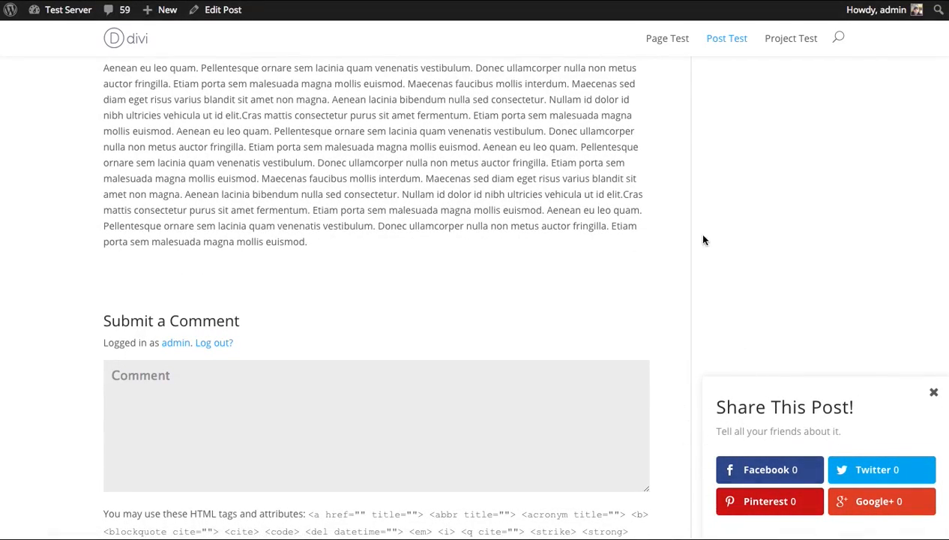
{"action": "scroll", "coordinate": [759, 303], "scroll_direction": "up", "scroll_amount": 4}
{"action": "scroll", "coordinate": [729, 296], "scroll_direction": "up", "scroll_amount": 3}
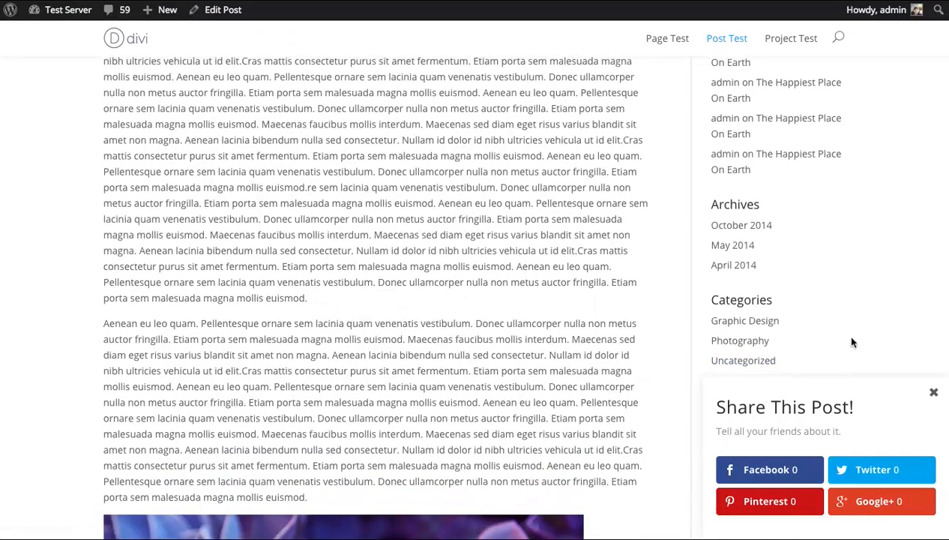
{"action": "left_click", "coordinate": [934, 396]}
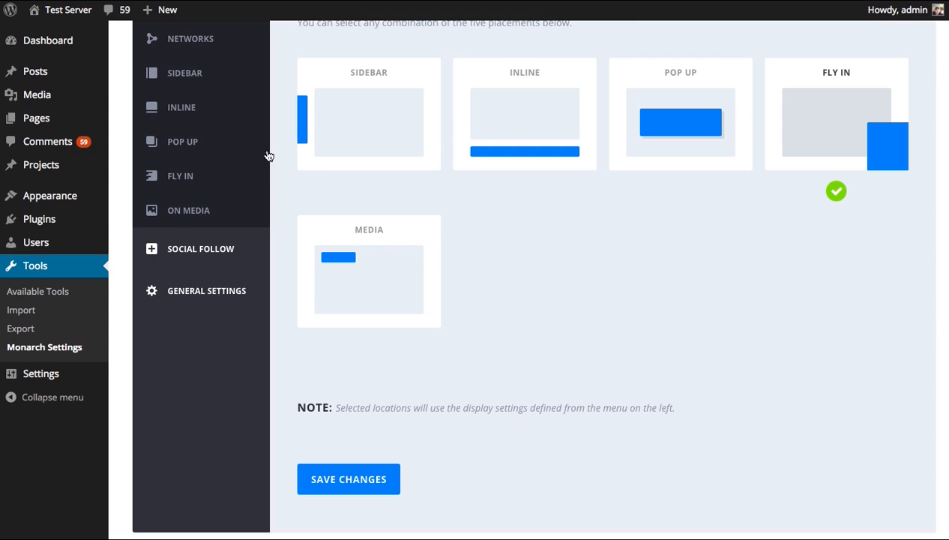
Switch the sharing location from Fly In to Media and save the changes.
{"action": "left_click", "coordinate": [851, 132]}
{"action": "left_click", "coordinate": [411, 277]}
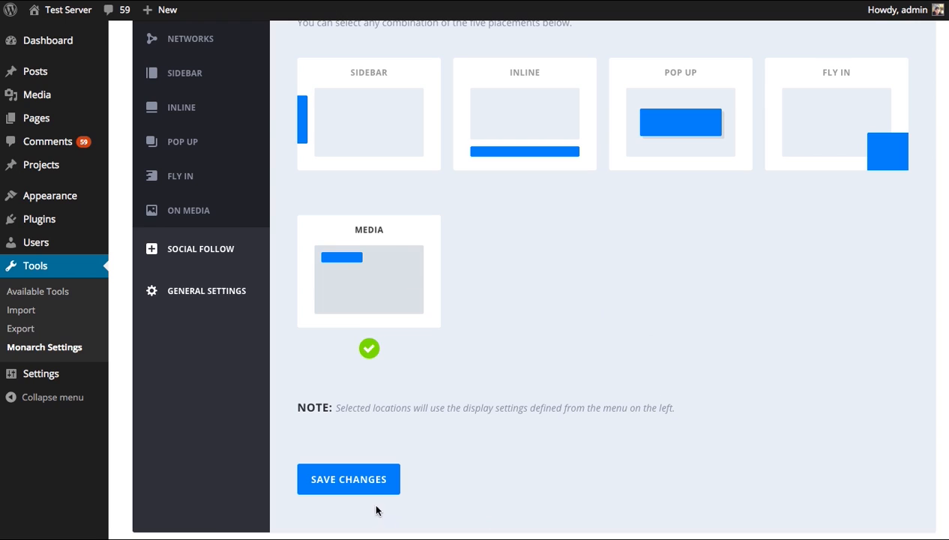
{"action": "left_click", "coordinate": [349, 479]}
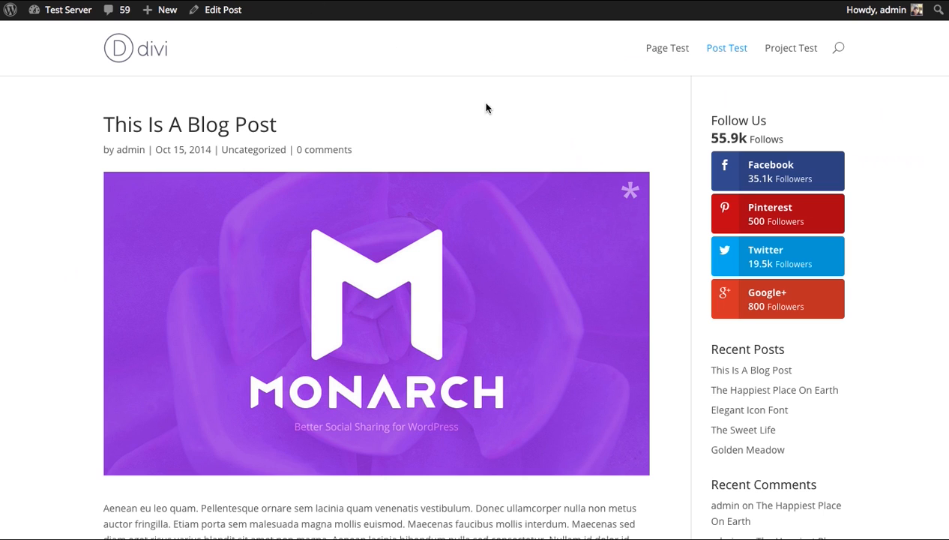
Reload the blog post, inspect the share icons overlaid on the flower image, and return to the Monarch sharing locations.
{"action": "key", "text": "super+r"}
{"action": "scroll", "coordinate": [375, 300], "scroll_direction": "down", "scroll_amount": 8}
{"action": "scroll", "coordinate": [937, 229], "scroll_direction": "down", "scroll_amount": 7}
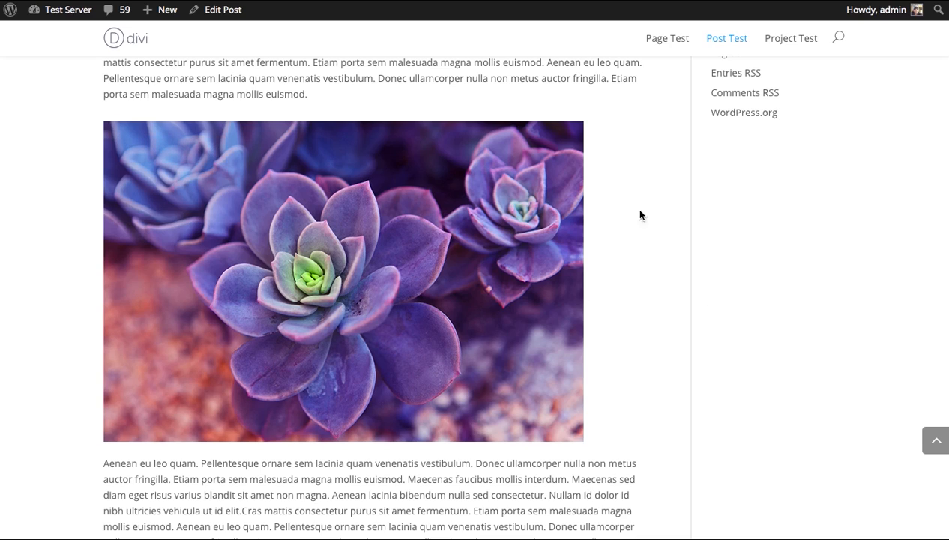
{"action": "mouse_move", "coordinate": [293, 263]}
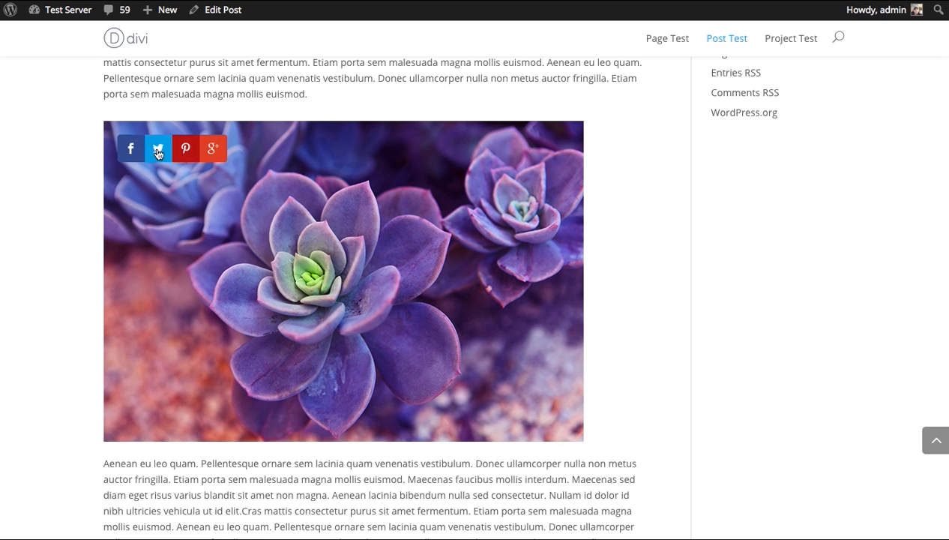
{"action": "scroll", "coordinate": [642, 385], "scroll_direction": "up", "scroll_amount": 10}
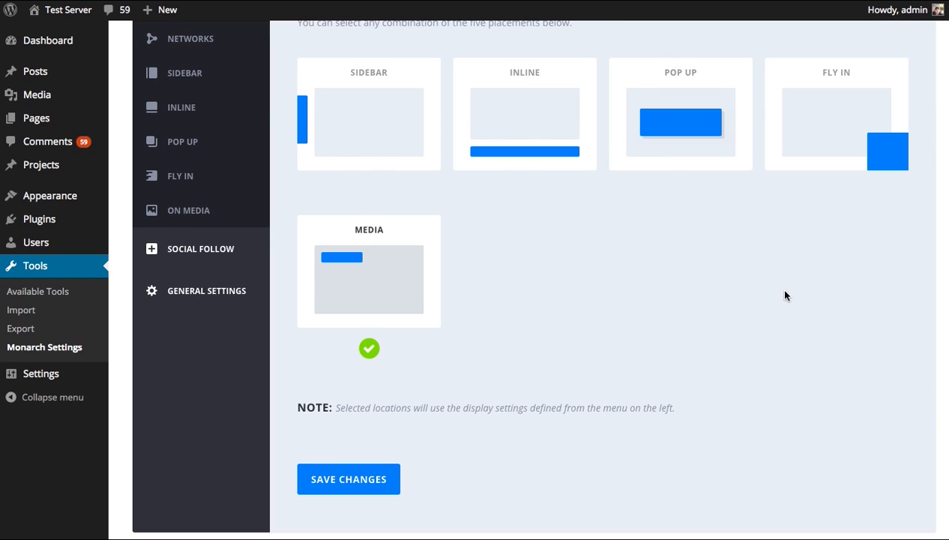
{"action": "scroll", "coordinate": [527, 282], "scroll_direction": "up", "scroll_amount": 1}
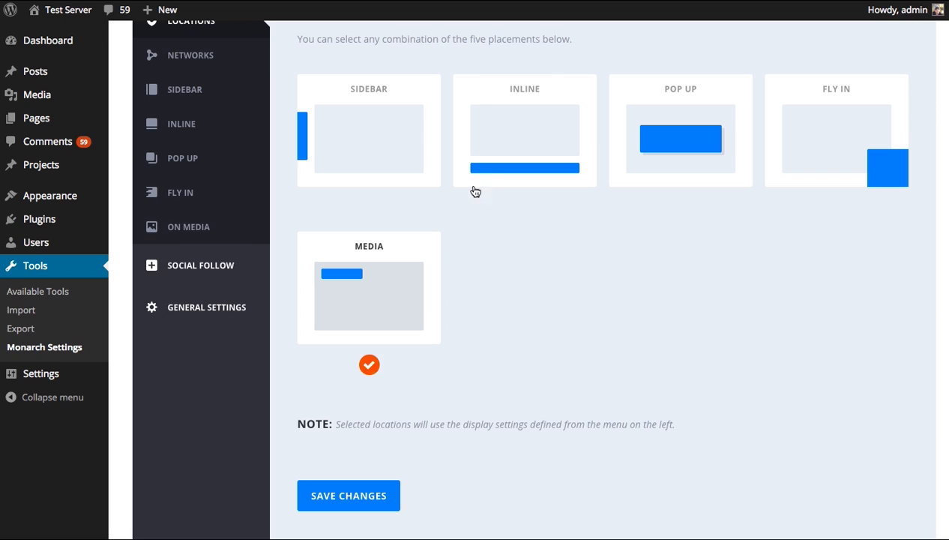
Add Inline and Fly In to the enabled Media sharing location and save the changes.
{"action": "left_click", "coordinate": [491, 166]}
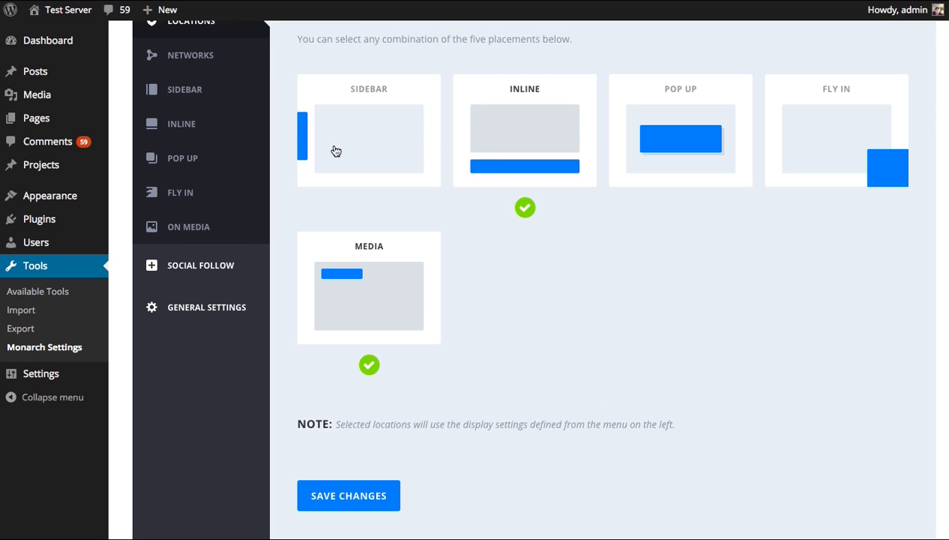
{"action": "left_click", "coordinate": [824, 124]}
{"action": "left_click", "coordinate": [373, 496]}
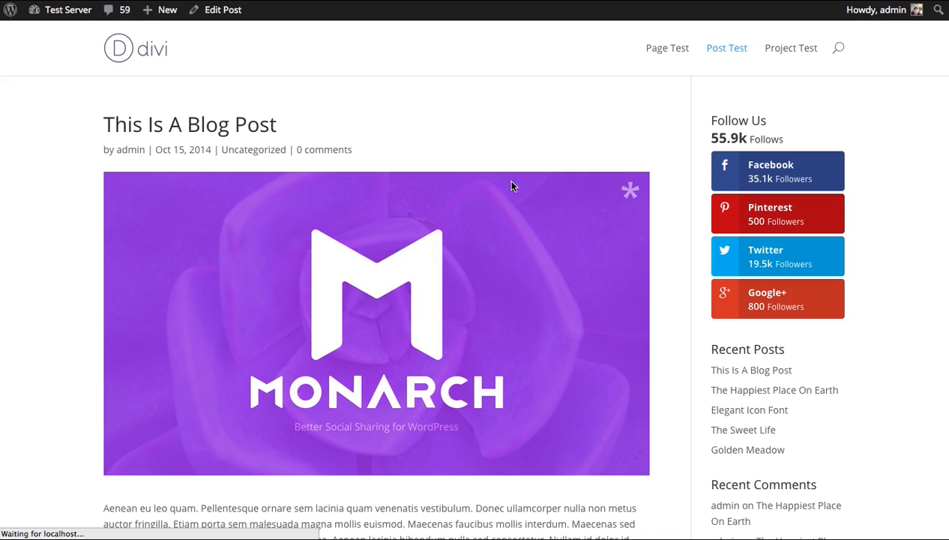
Go through the blog post to preview the inline share buttons and the fly-in share box, and dismiss the fly-in.
{"action": "scroll", "coordinate": [509, 144], "scroll_direction": "down", "scroll_amount": 3}
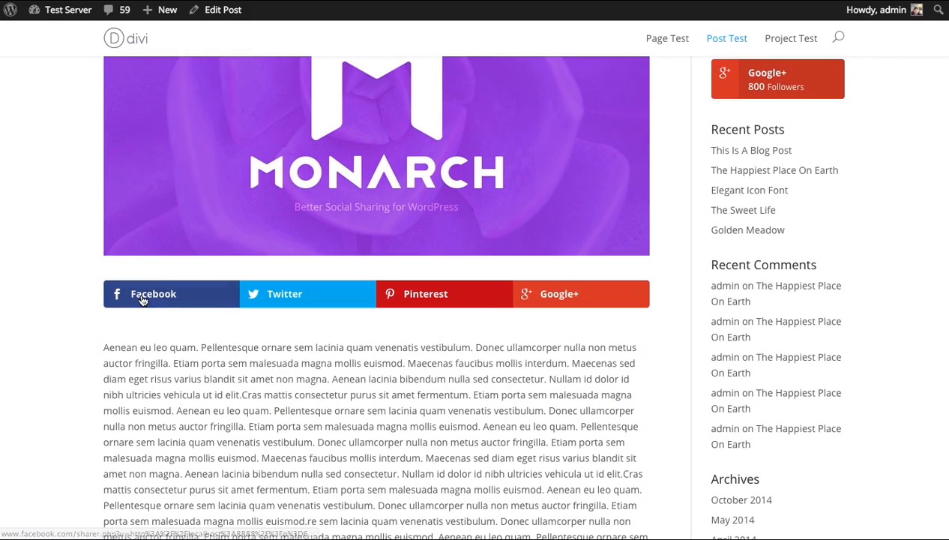
{"action": "scroll", "coordinate": [573, 292], "scroll_direction": "down", "scroll_amount": 4}
{"action": "scroll", "coordinate": [539, 283], "scroll_direction": "down", "scroll_amount": 6}
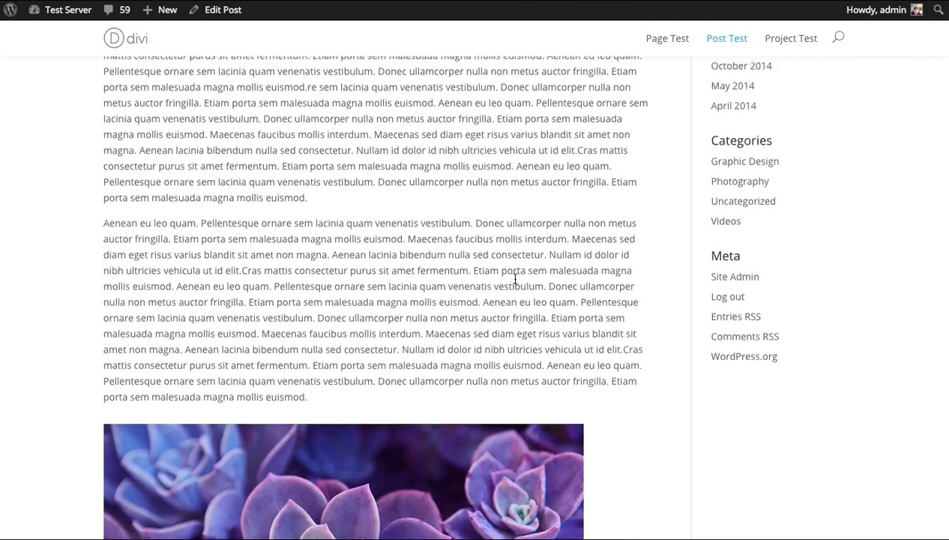
{"action": "scroll", "coordinate": [608, 345], "scroll_direction": "down", "scroll_amount": 3}
{"action": "scroll", "coordinate": [608, 341], "scroll_direction": "down", "scroll_amount": 4}
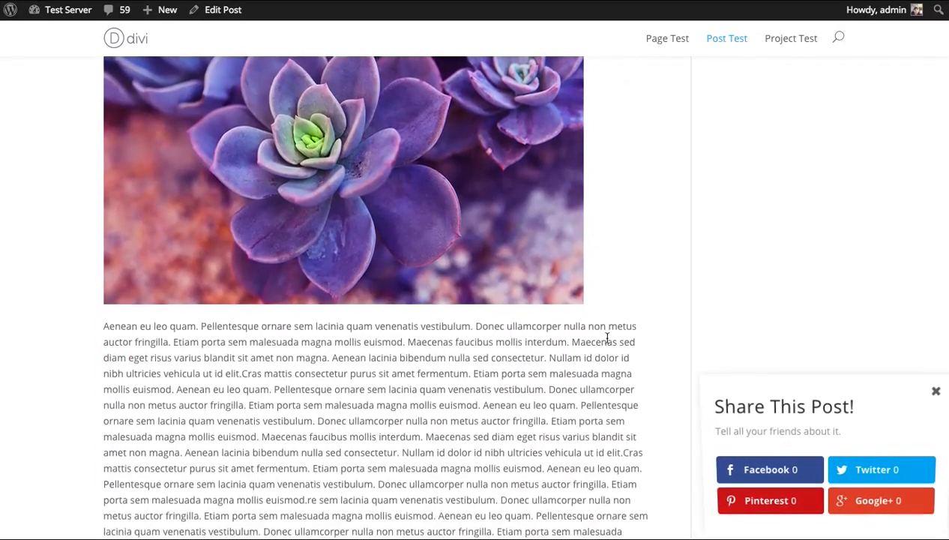
{"action": "left_click", "coordinate": [935, 395]}
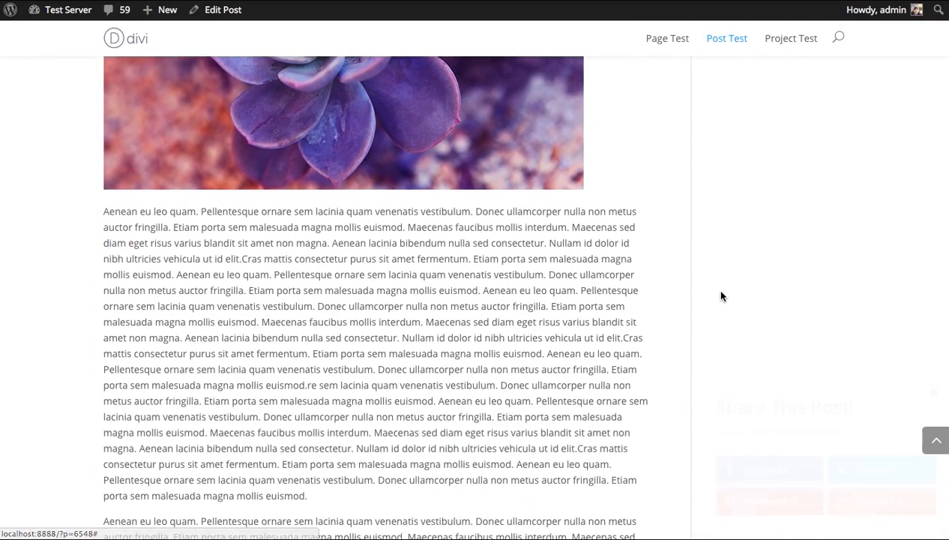
{"action": "scroll", "coordinate": [712, 288], "scroll_direction": "up", "scroll_amount": 15}
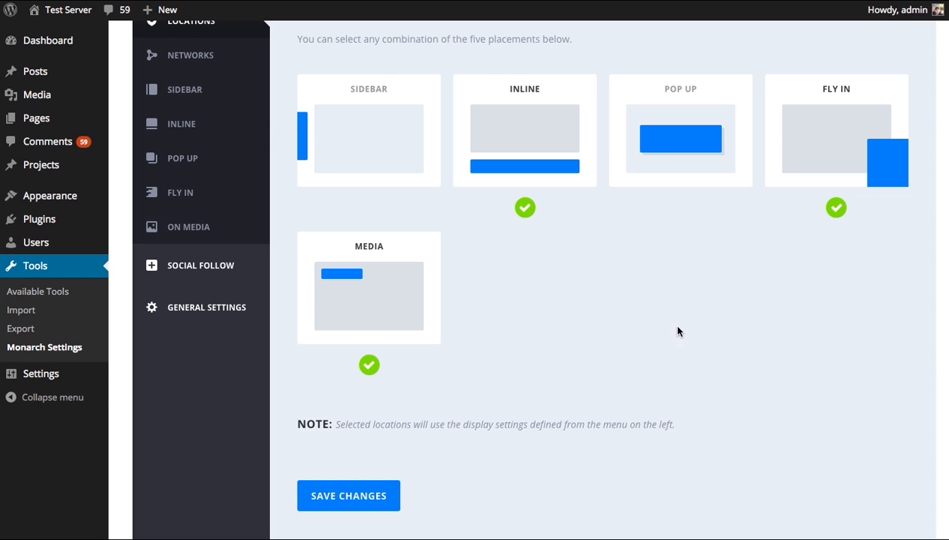
Open the social sharing network settings and remove Facebook, Twitter, Pinterest and Google+ from the list.
{"action": "scroll", "coordinate": [677, 331], "scroll_direction": "up", "scroll_amount": 3}
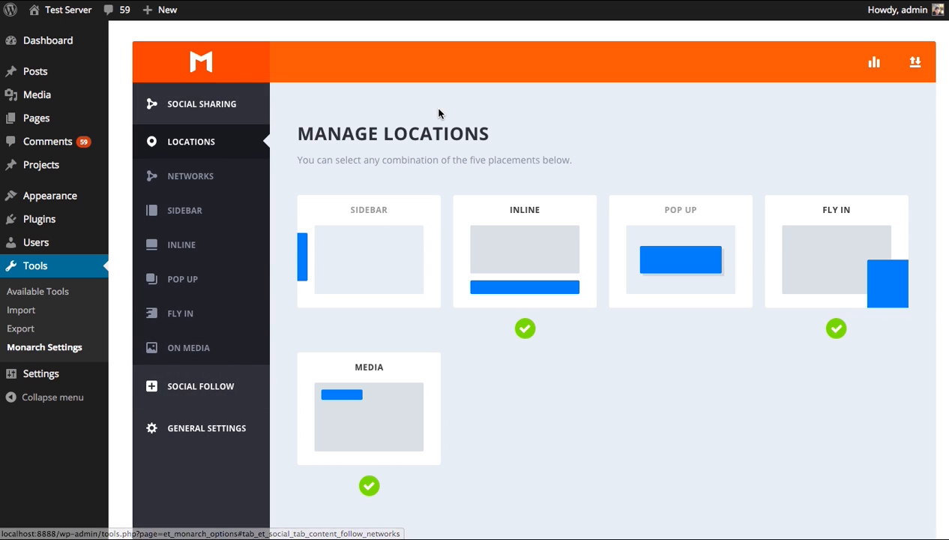
{"action": "left_click", "coordinate": [192, 183]}
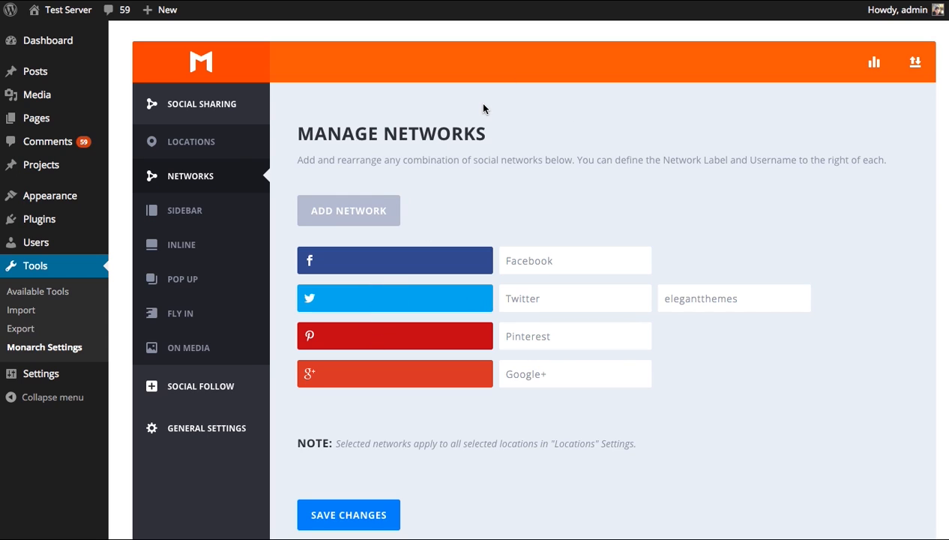
{"action": "left_click", "coordinate": [481, 264]}
{"action": "left_click", "coordinate": [481, 264]}
{"action": "left_click", "coordinate": [481, 265]}
{"action": "left_click", "coordinate": [481, 265]}
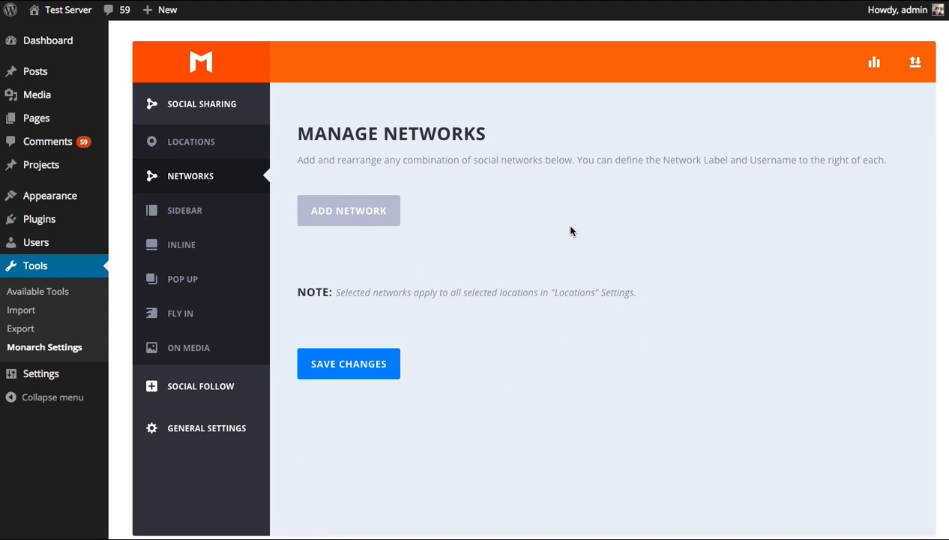
Add Facebook, Twitter, Google+ and Pinterest as sharing networks and apply the selection.
{"action": "left_click", "coordinate": [361, 223]}
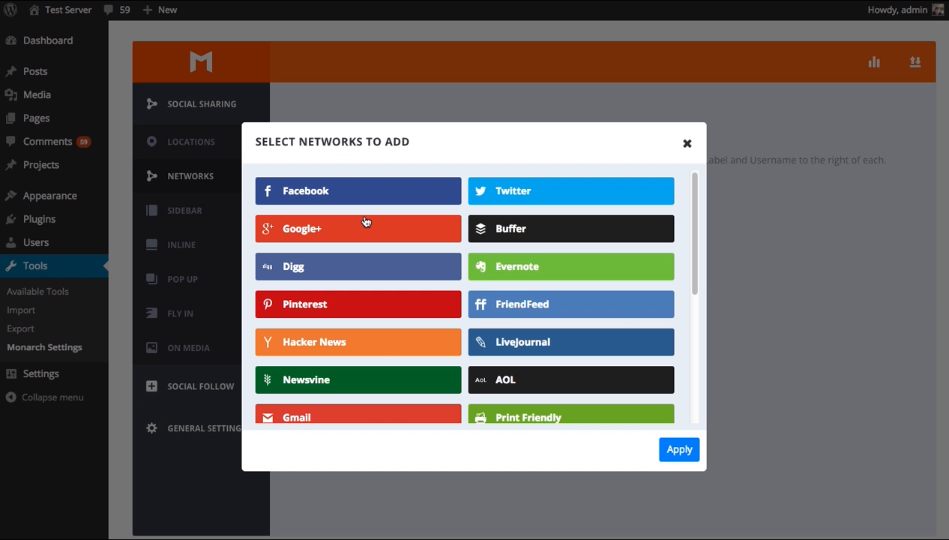
{"action": "mouse_move", "coordinate": [695, 181]}
{"action": "left_mouse_down"}
{"action": "mouse_move", "coordinate": [698, 304]}
{"action": "mouse_move", "coordinate": [695, 166]}
{"action": "left_mouse_up"}
{"action": "left_click", "coordinate": [378, 190]}
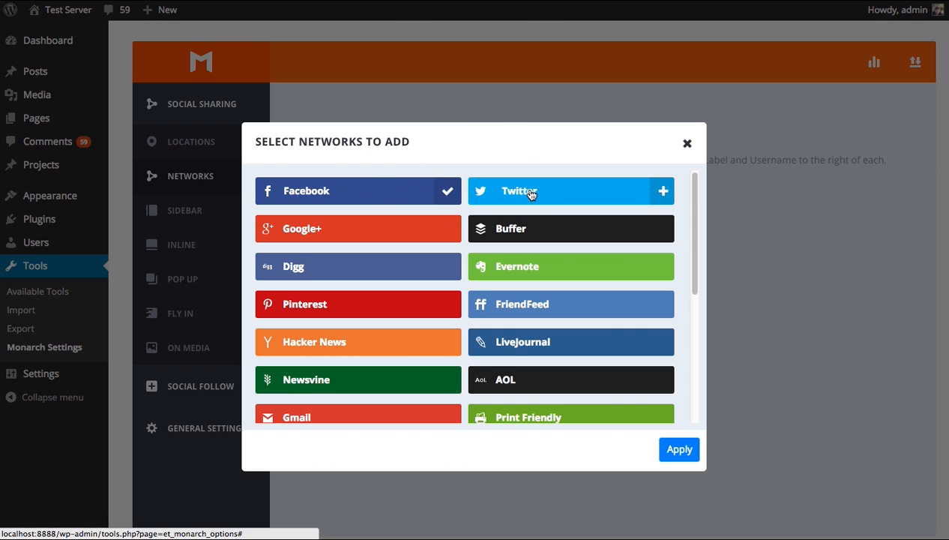
{"action": "left_click", "coordinate": [529, 191]}
{"action": "left_click", "coordinate": [425, 228]}
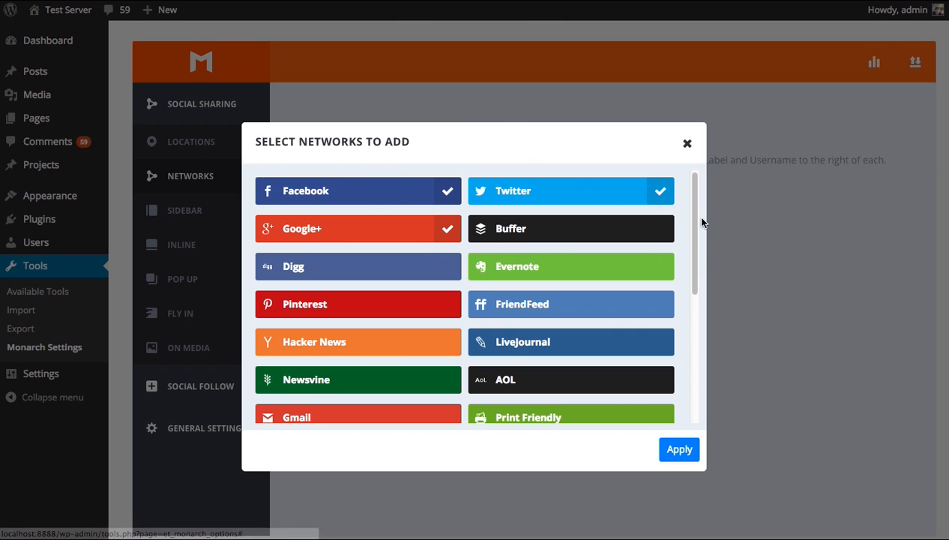
{"action": "mouse_move", "coordinate": [689, 207]}
{"action": "left_mouse_down"}
{"action": "mouse_move", "coordinate": [694, 337]}
{"action": "mouse_move", "coordinate": [695, 212]}
{"action": "left_mouse_up"}
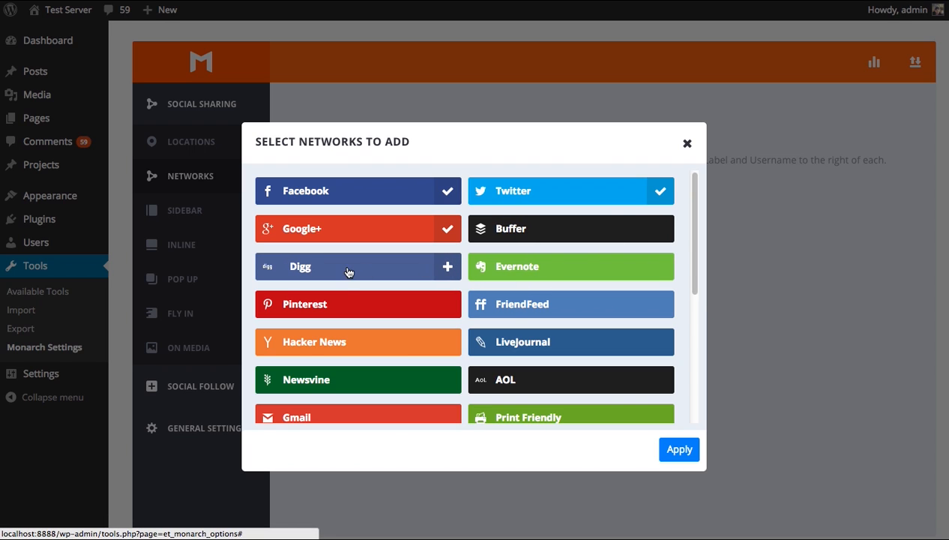
{"action": "left_click", "coordinate": [345, 303]}
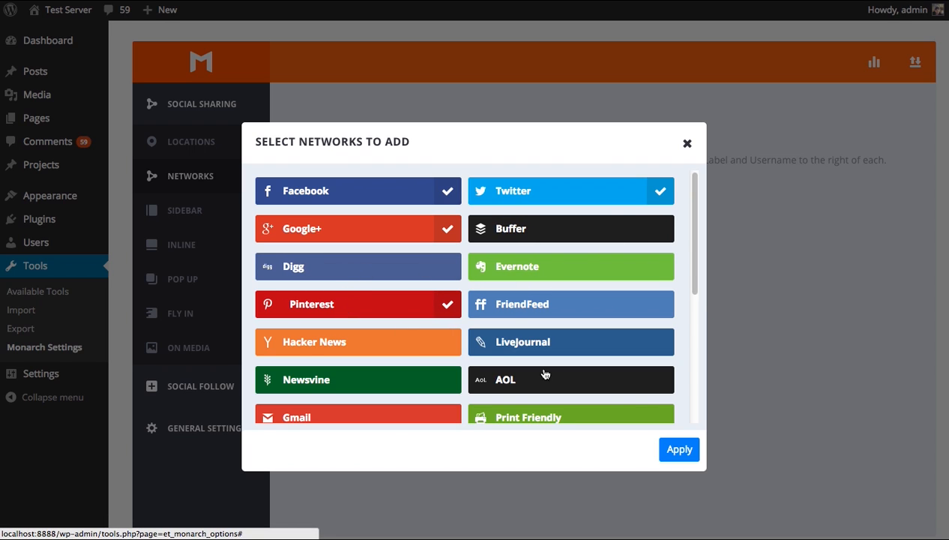
{"action": "left_click", "coordinate": [680, 452]}
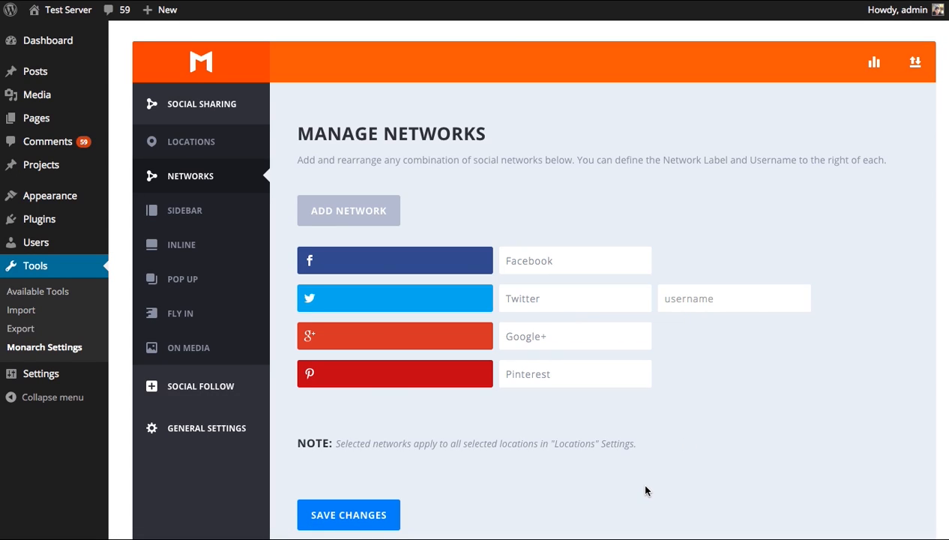
Reorder the networks by moving Pinterest above Google+, and put Google+ back above Pinterest.
{"action": "left_click_drag", "start_coordinate": [380, 381], "coordinate": [374, 338]}
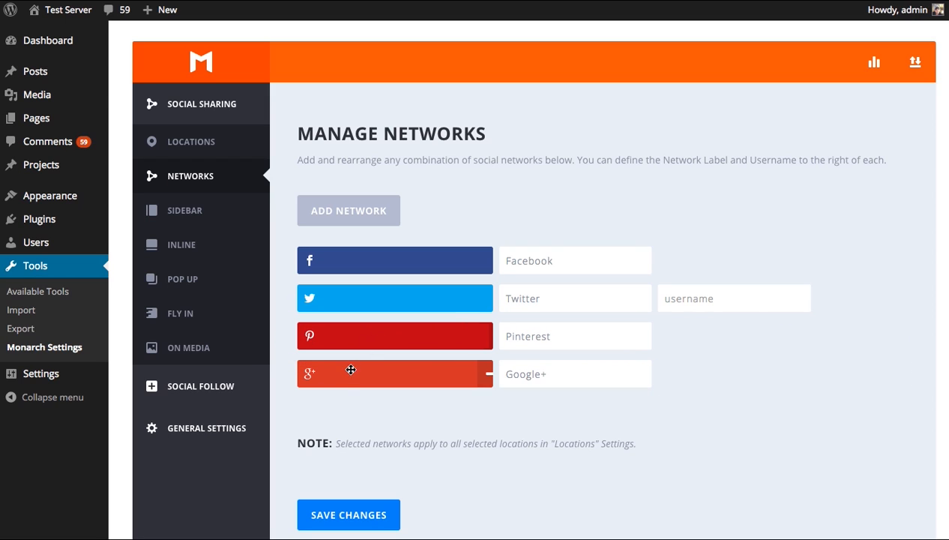
{"action": "left_click_drag", "start_coordinate": [350, 370], "coordinate": [345, 334]}
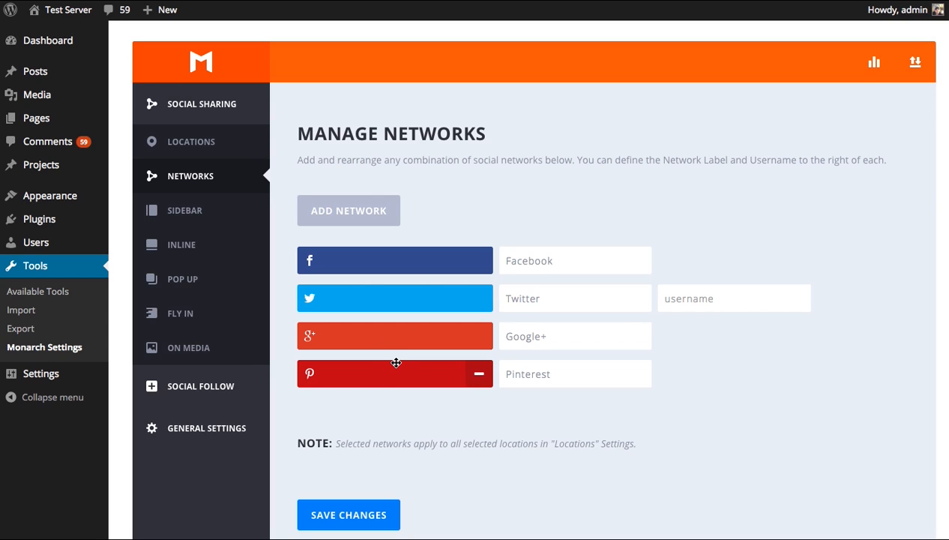
Try changing the Google+ network label to use the word "Plus", and restore the label to Google+.
{"action": "left_click", "coordinate": [567, 261]}
{"action": "left_click", "coordinate": [561, 375]}
{"action": "left_click", "coordinate": [562, 339]}
{"action": "left_click", "coordinate": [561, 300]}
{"action": "left_click", "coordinate": [577, 260]}
{"action": "left_click", "coordinate": [573, 329]}
{"action": "key", "text": "BackSpace"}
{"action": "type", "text": "Plus"}
{"action": "key", "text": "BackSpace"}
{"action": "key", "text": "BackSpace"}
{"action": "key", "text": "BackSpace"}
{"action": "key", "text": "BackSpace"}
{"action": "key", "text": "BackSpace"}
Set the Twitter network's username to elegantthemes and save the network changes.
{"action": "left_click", "coordinate": [739, 301]}
{"action": "type", "text": "elegantthemes"}
{"action": "scroll", "coordinate": [810, 373], "scroll_direction": "down", "scroll_amount": 1}
{"action": "left_click", "coordinate": [355, 504]}
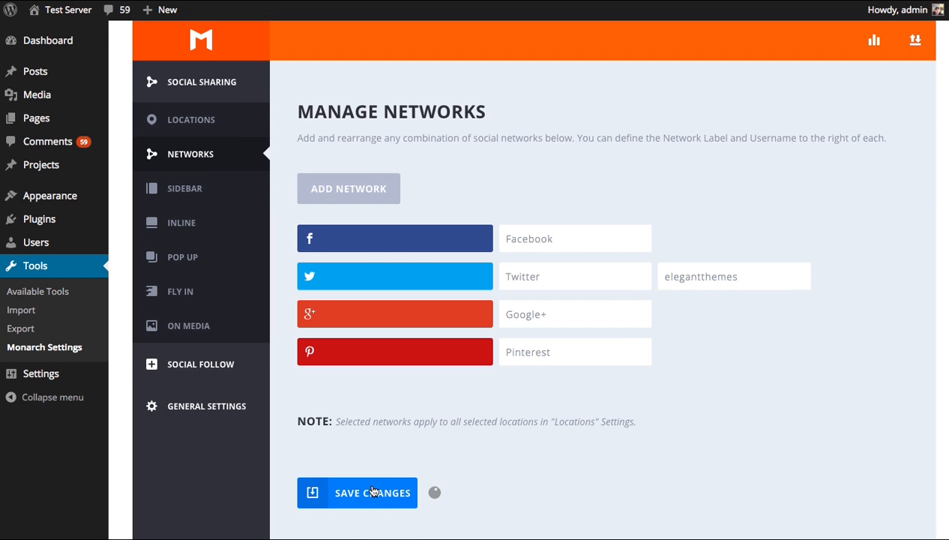
Check the inline share buttons below the featured image on the blog post and return to the network settings.
{"action": "scroll", "coordinate": [642, 455], "scroll_direction": "down", "scroll_amount": 2}
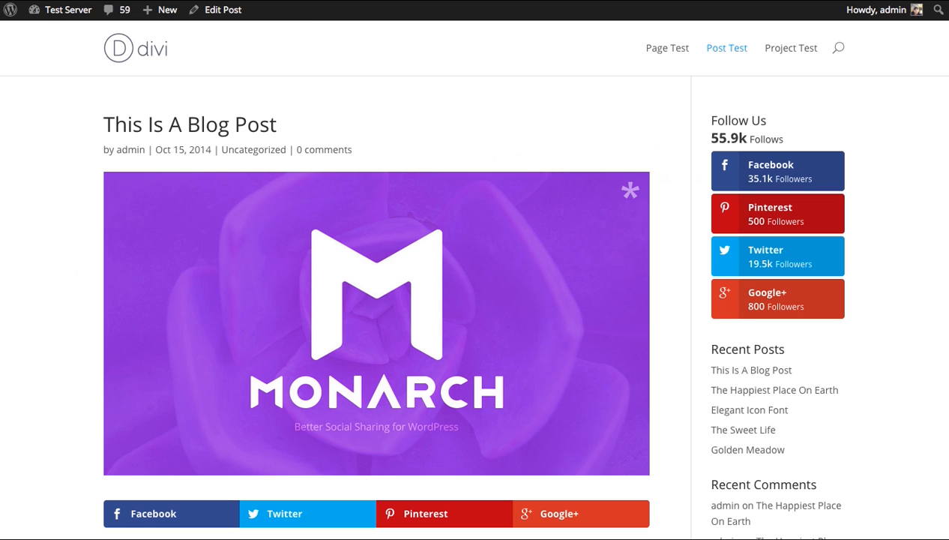
{"action": "scroll", "coordinate": [273, 450], "scroll_direction": "down", "scroll_amount": 2}
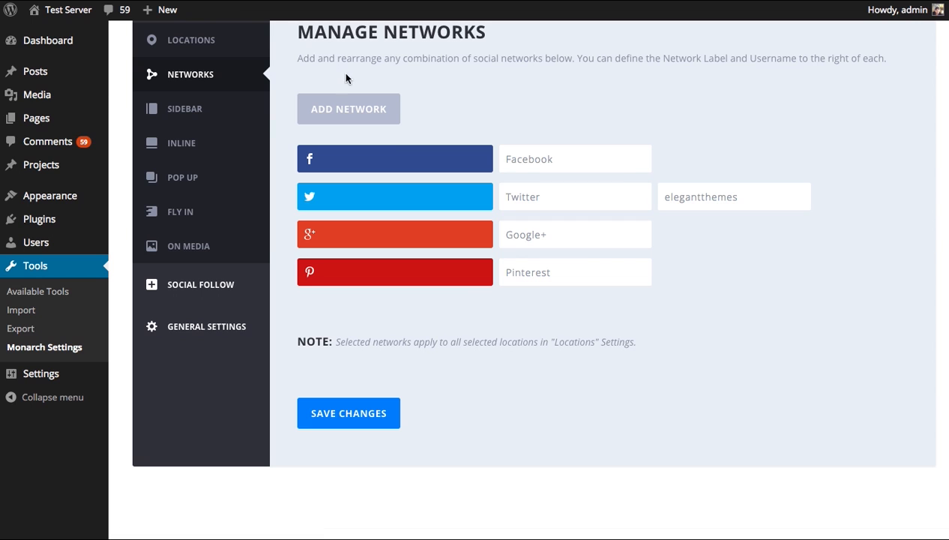
Add Evernote, FriendFeed, LiveJournal and Hacker News as sharing networks and preview the inline buttons on the blog post.
{"action": "left_click", "coordinate": [349, 109]}
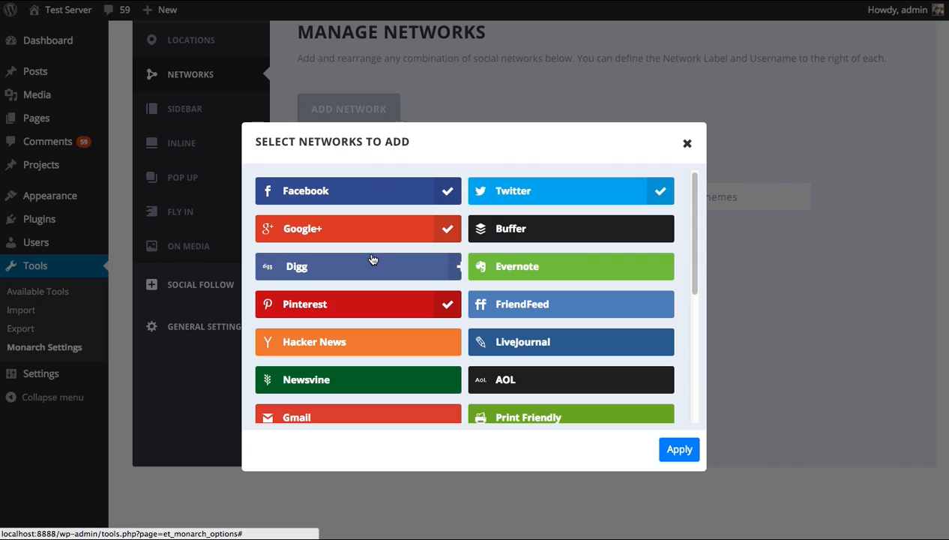
{"action": "left_click", "coordinate": [518, 272]}
{"action": "left_click", "coordinate": [521, 304]}
{"action": "left_click", "coordinate": [525, 341]}
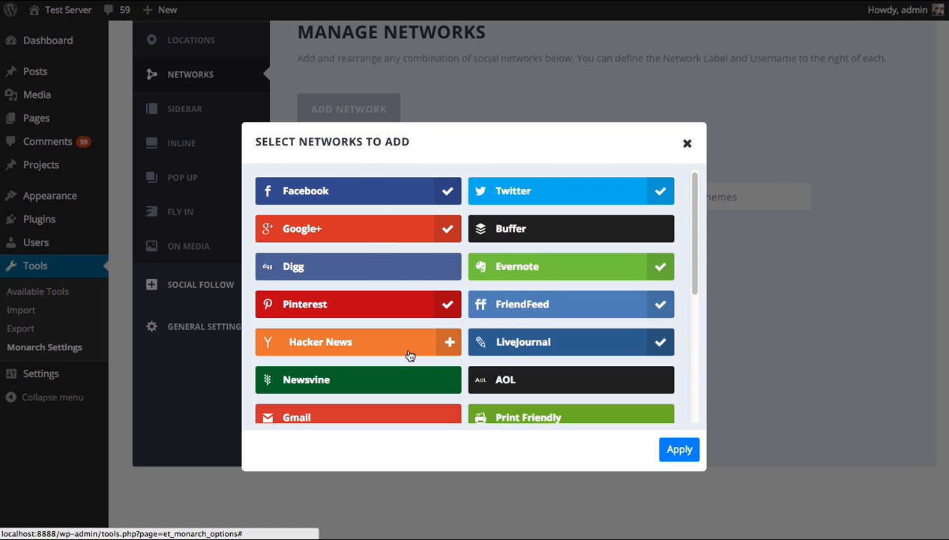
{"action": "left_click", "coordinate": [410, 355]}
{"action": "left_click", "coordinate": [690, 457]}
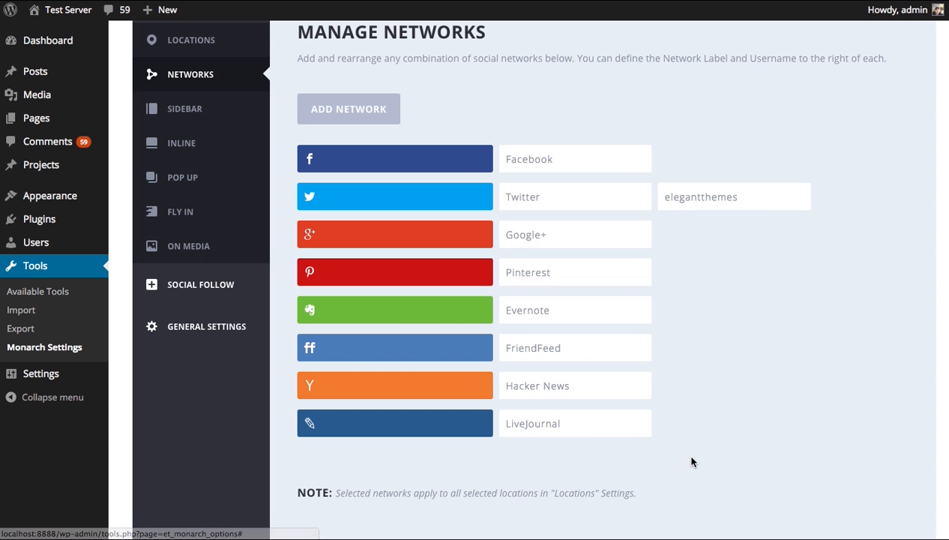
{"action": "scroll", "coordinate": [697, 335], "scroll_direction": "down", "scroll_amount": 3}
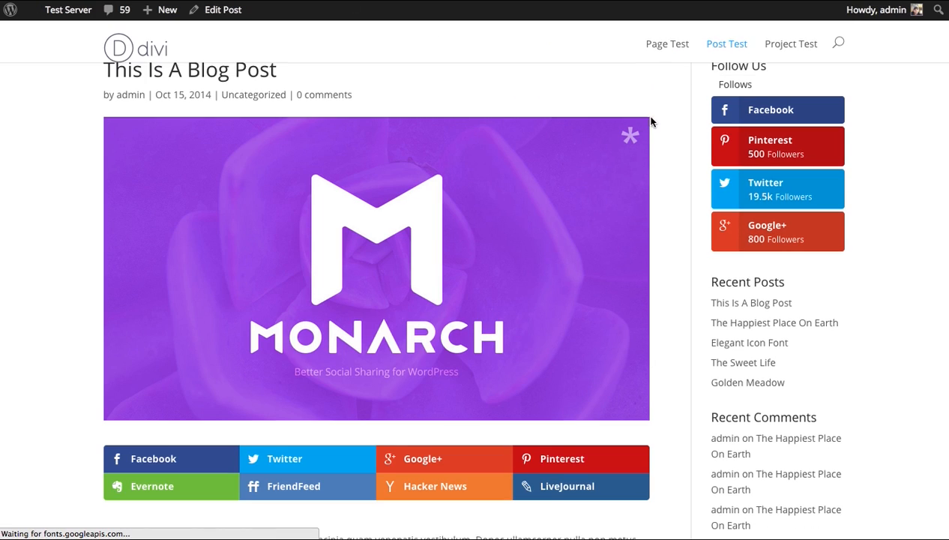
{"action": "scroll", "coordinate": [651, 122], "scroll_direction": "down", "scroll_amount": 3}
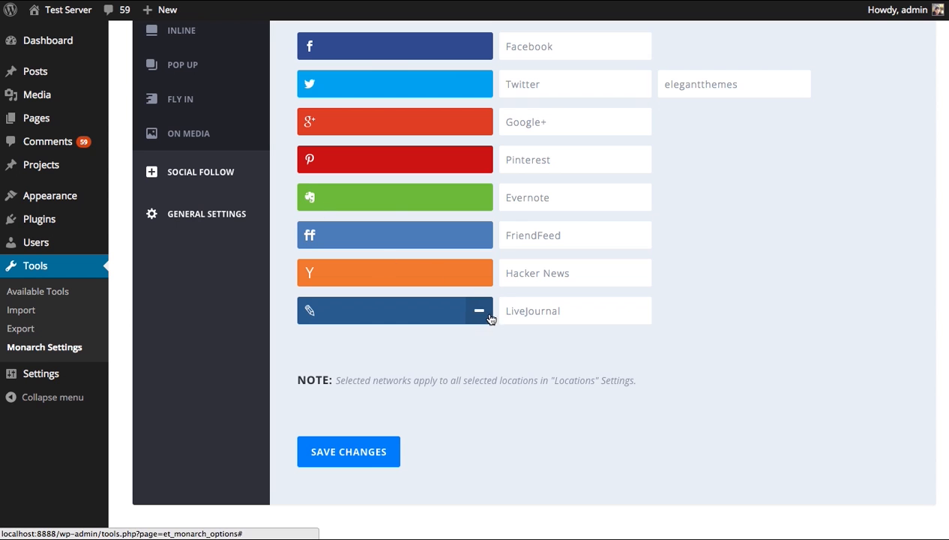
Remove LiveJournal, Hacker News, FriendFeed and Evernote from the sharing networks.
{"action": "left_click", "coordinate": [480, 312]}
{"action": "left_click", "coordinate": [481, 274]}
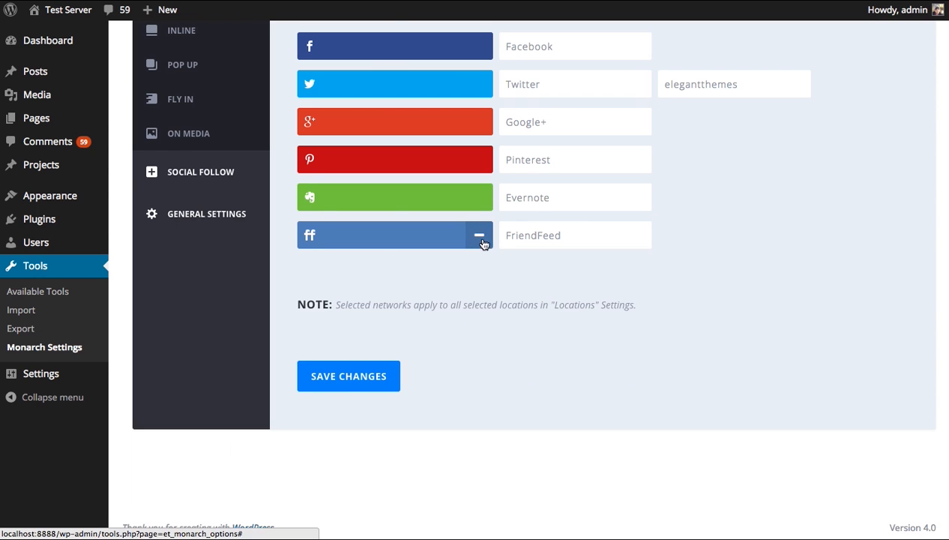
{"action": "left_click", "coordinate": [481, 239]}
{"action": "left_click", "coordinate": [481, 214]}
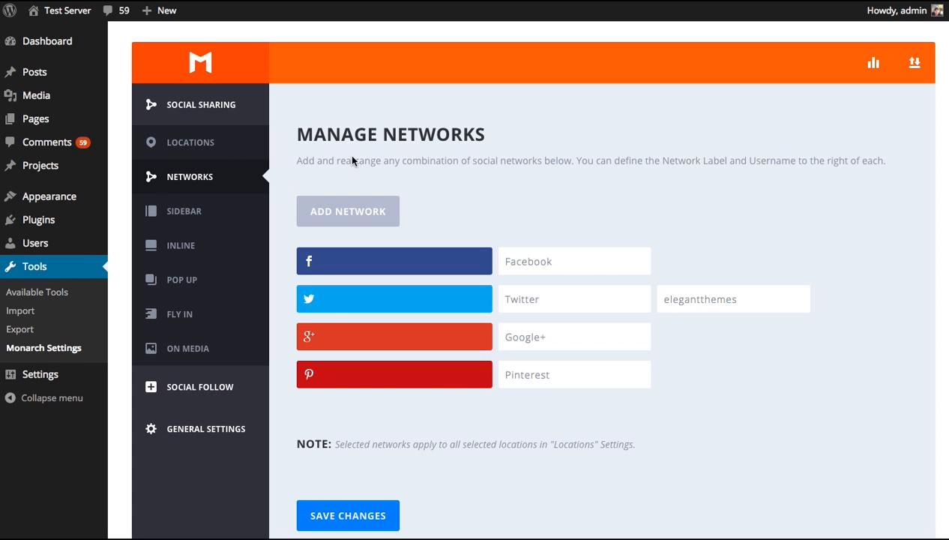
Disable the Inline, Media and Fly In sharing locations and enable only Sidebar.
{"action": "left_click", "coordinate": [212, 144]}
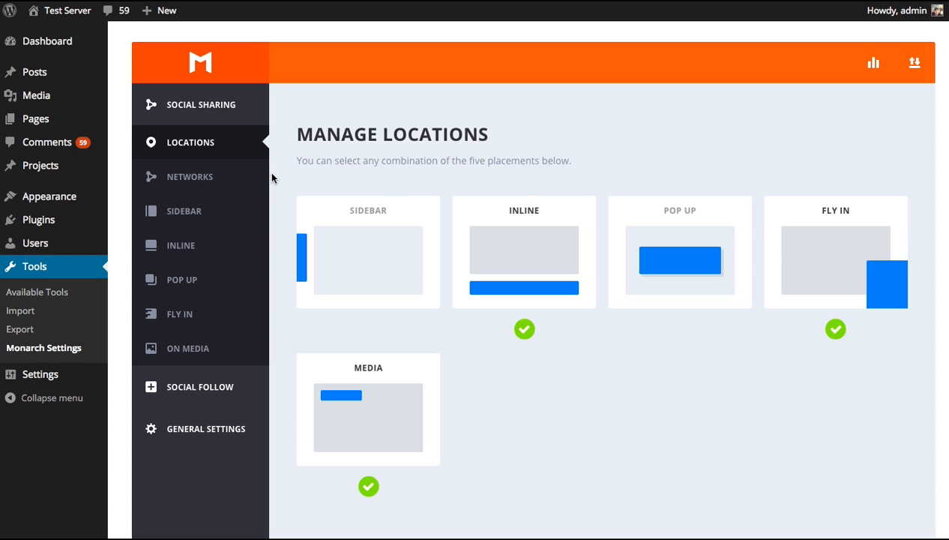
{"action": "left_click", "coordinate": [523, 237]}
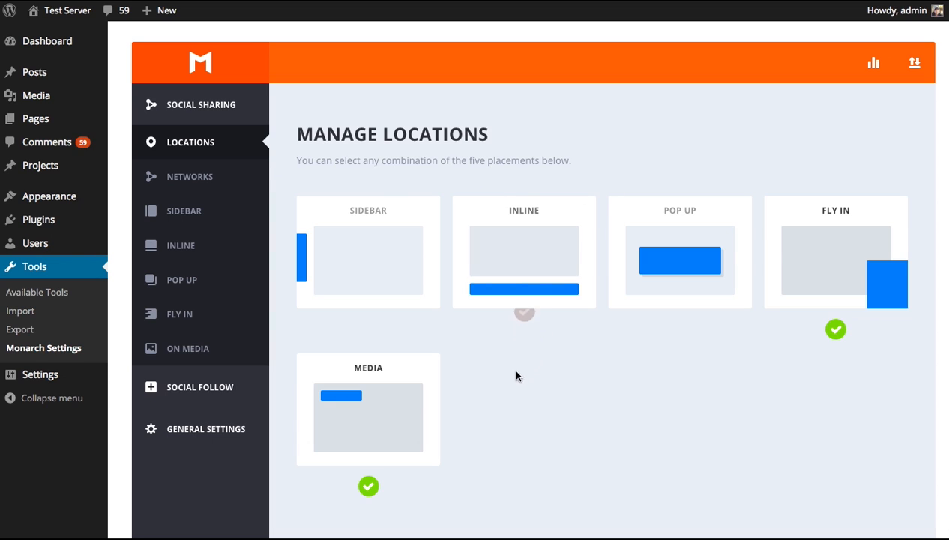
{"action": "left_click", "coordinate": [424, 405]}
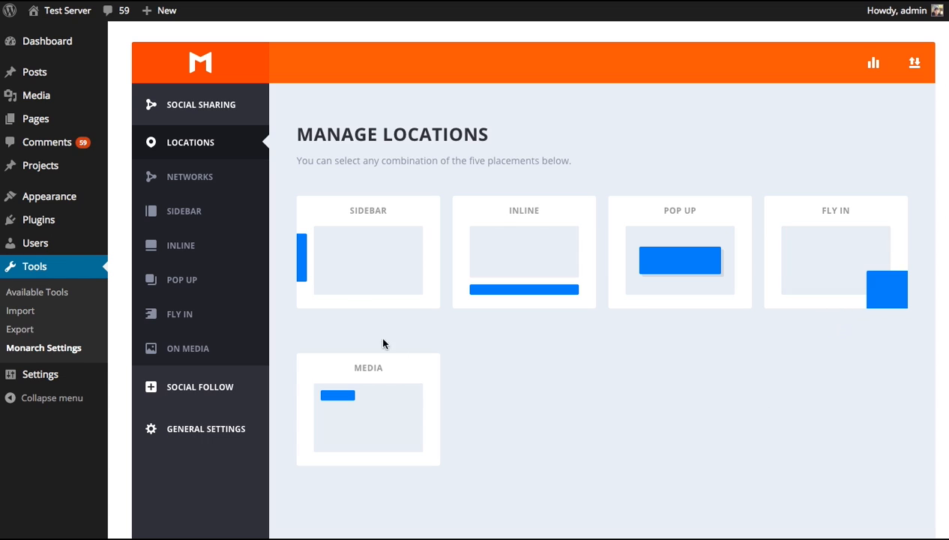
{"action": "left_click", "coordinate": [346, 251]}
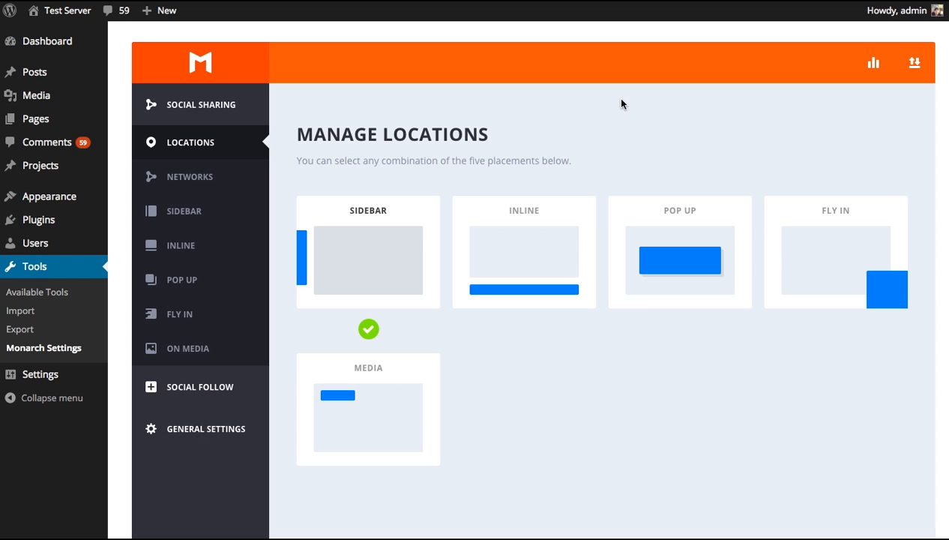
Open the sidebar share icon settings and review the icon style, shape, display, color and post type options.
{"action": "left_click", "coordinate": [192, 214]}
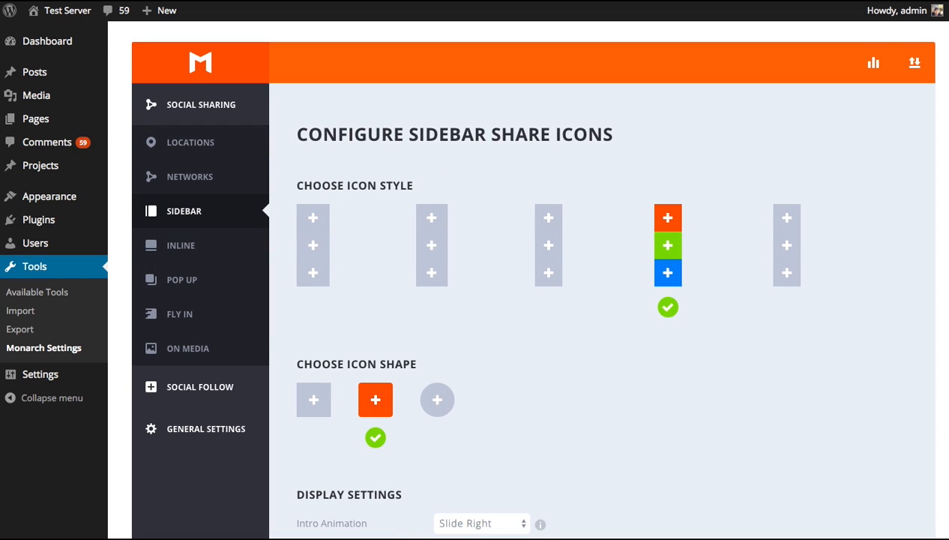
{"action": "scroll", "coordinate": [629, 135], "scroll_direction": "down", "scroll_amount": 2}
{"action": "scroll", "coordinate": [527, 280], "scroll_direction": "down", "scroll_amount": 2}
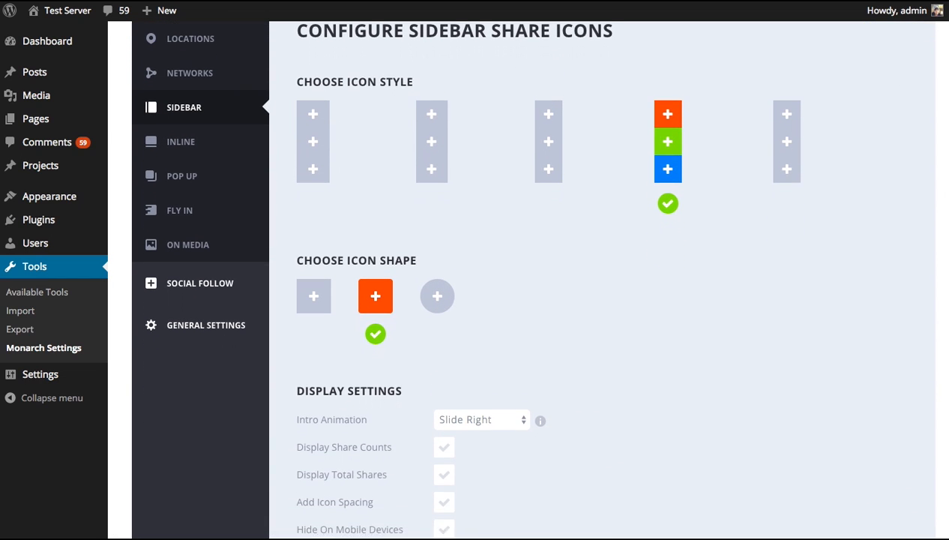
{"action": "scroll", "coordinate": [527, 279], "scroll_direction": "down", "scroll_amount": 8}
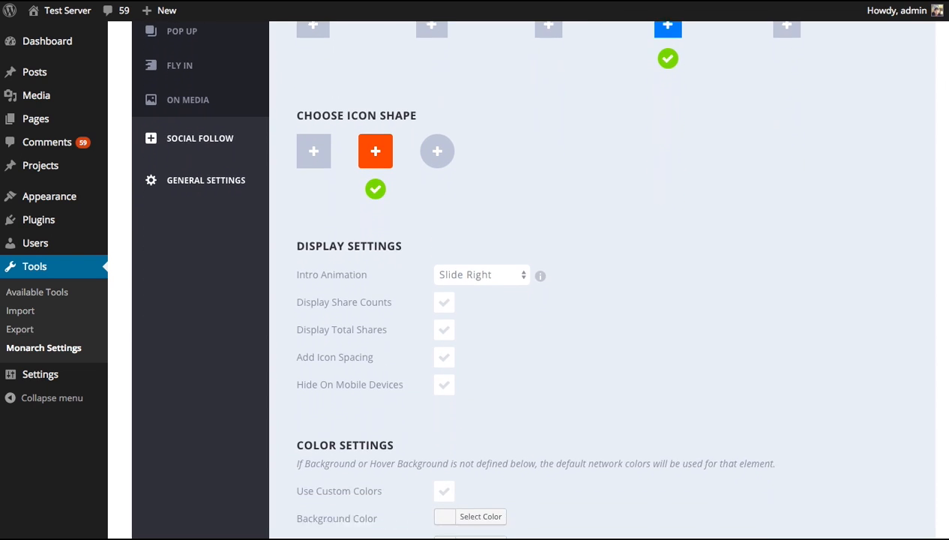
{"action": "scroll", "coordinate": [943, 268], "scroll_direction": "down", "scroll_amount": 6}
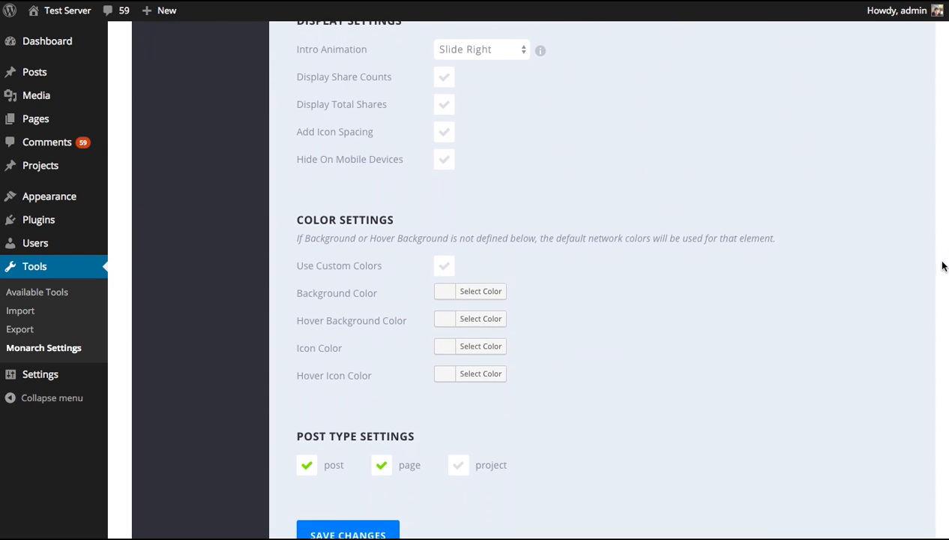
{"action": "scroll", "coordinate": [943, 268], "scroll_direction": "down", "scroll_amount": 3}
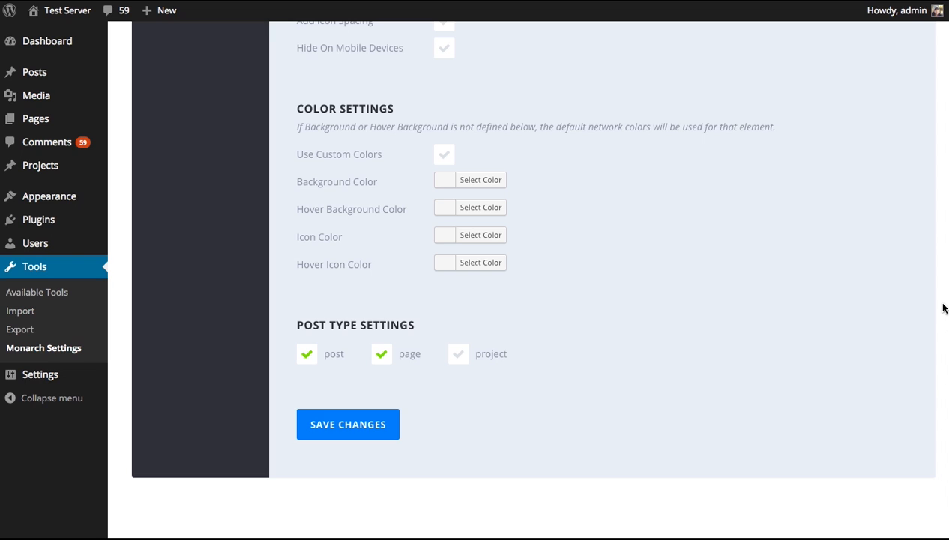
{"action": "scroll", "coordinate": [942, 308], "scroll_direction": "up", "scroll_amount": 7}
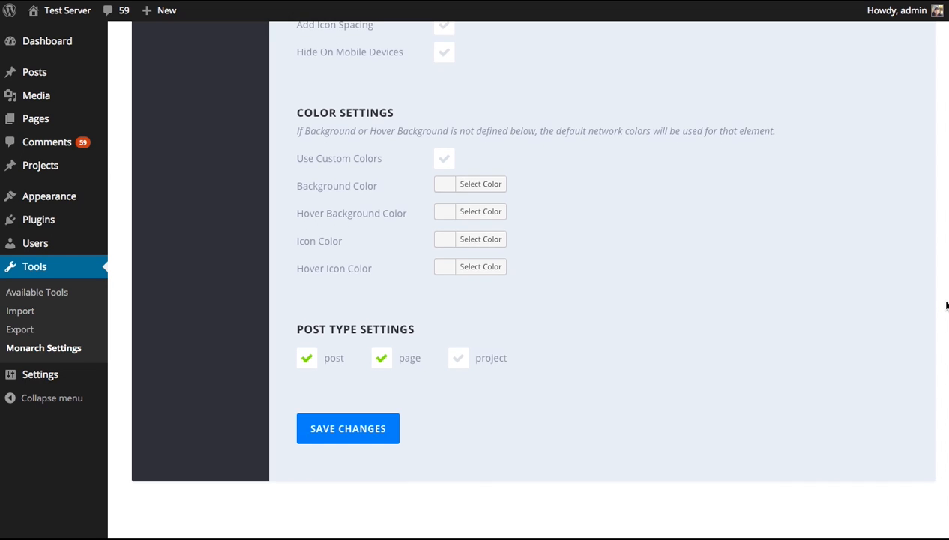
{"action": "scroll", "coordinate": [944, 20], "scroll_direction": "up", "scroll_amount": 1}
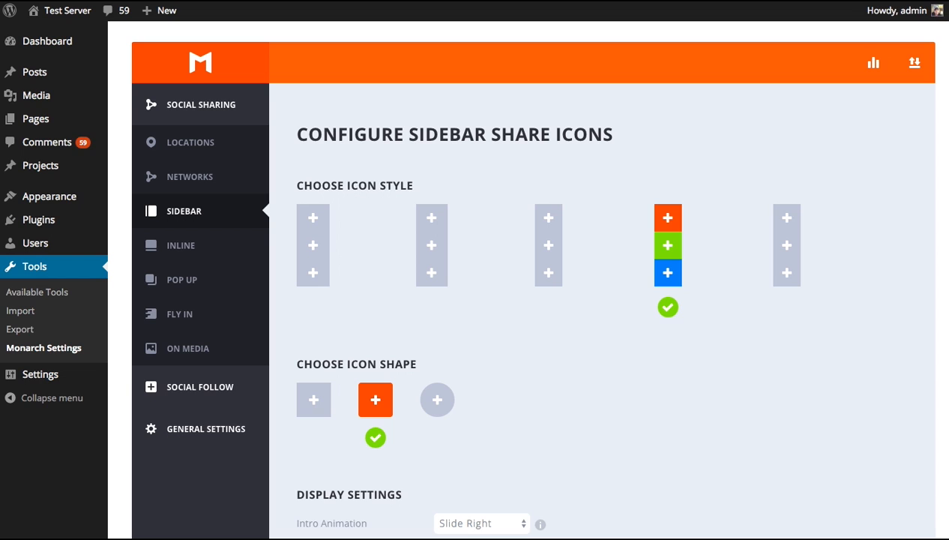
Choose the third icon style and the square icon shape for the sidebar share icons.
{"action": "scroll", "coordinate": [527, 277], "scroll_direction": "down", "scroll_amount": 2}
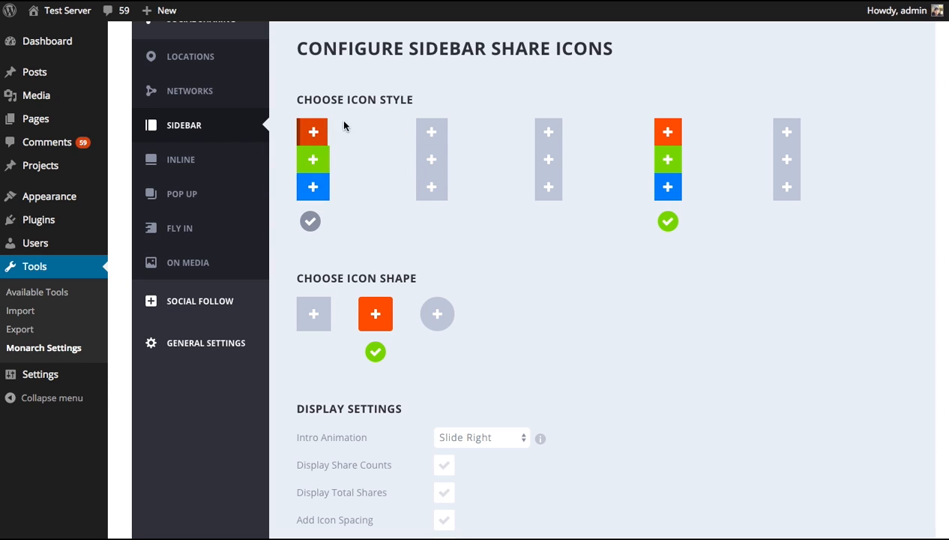
{"action": "left_click", "coordinate": [552, 164]}
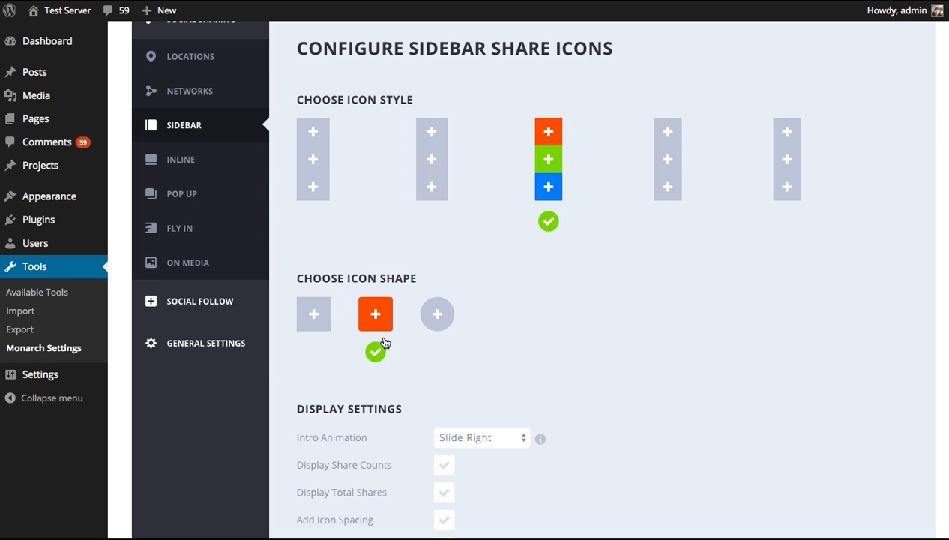
{"action": "left_click", "coordinate": [312, 313]}
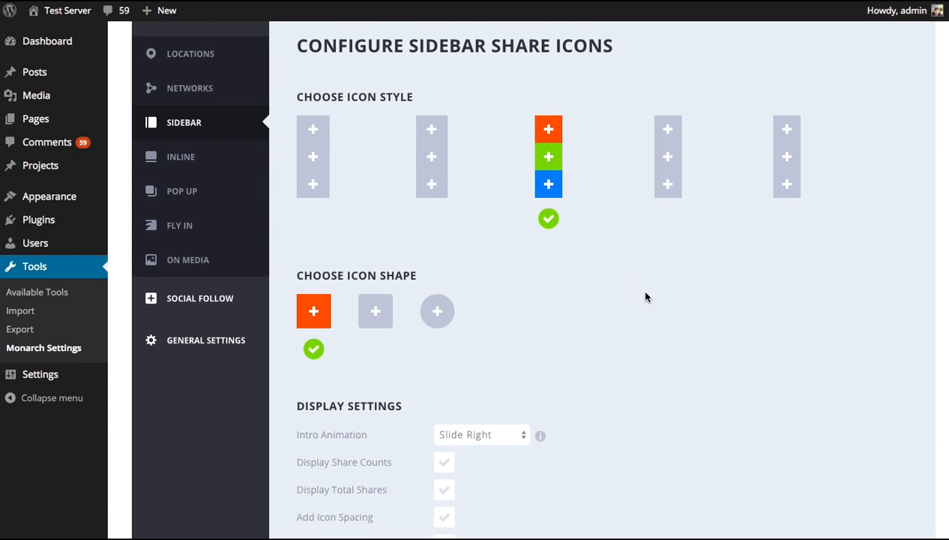
Set the sidebar's intro animation to No Animation.
{"action": "scroll", "coordinate": [647, 297], "scroll_direction": "down", "scroll_amount": 3}
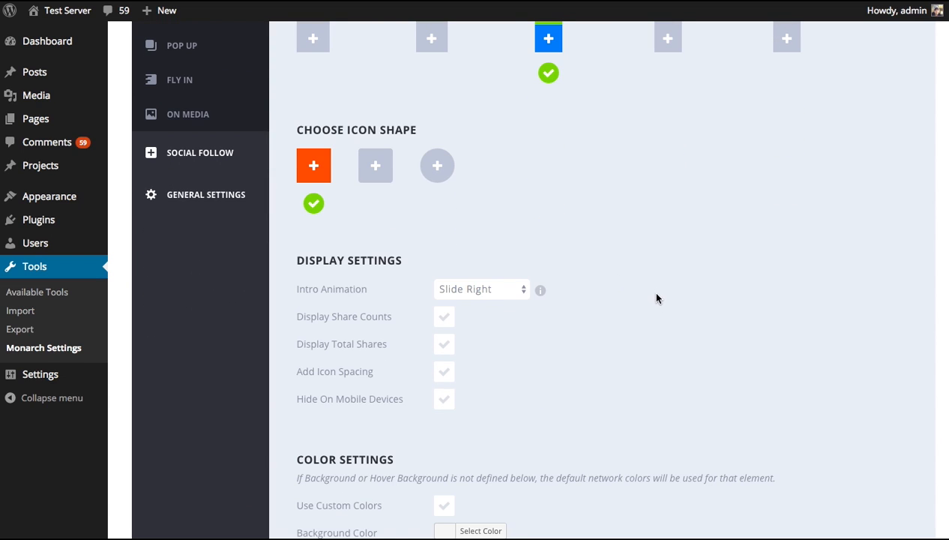
{"action": "scroll", "coordinate": [655, 291], "scroll_direction": "down", "scroll_amount": 1}
{"action": "left_click", "coordinate": [517, 266]}
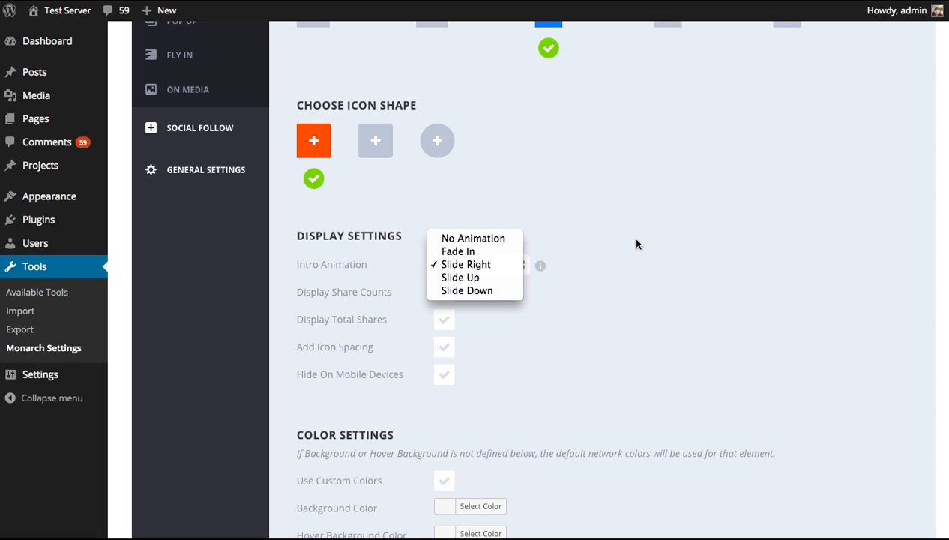
{"action": "left_click", "coordinate": [510, 237]}
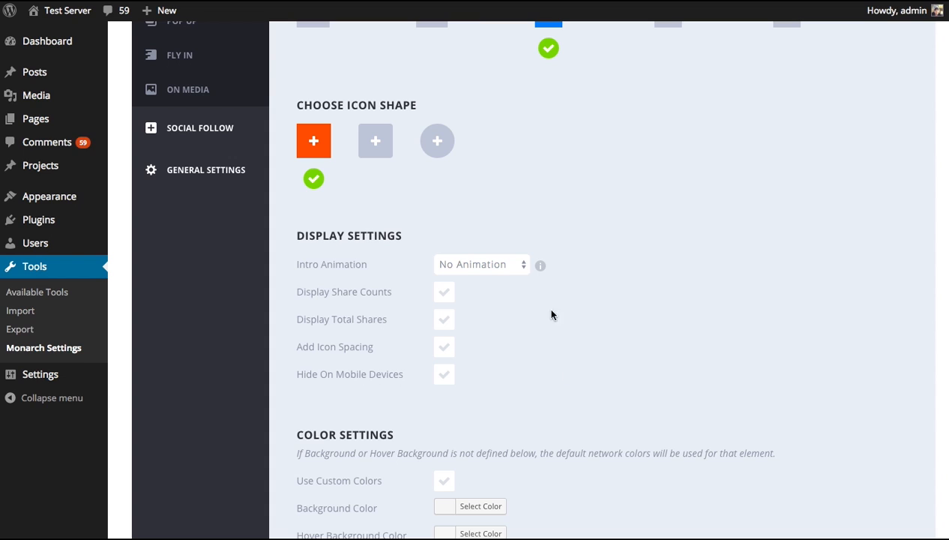
{"action": "scroll", "coordinate": [708, 305], "scroll_direction": "down", "scroll_amount": 5}
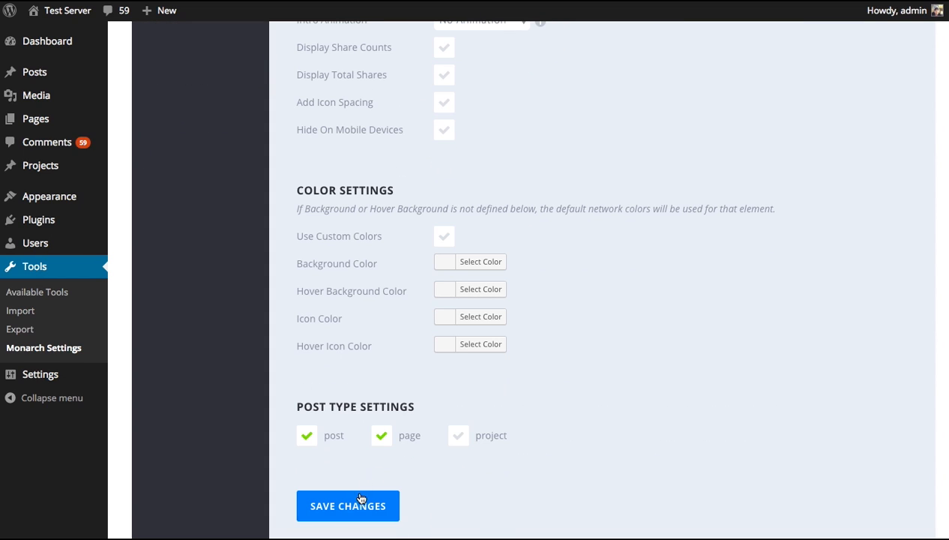
Enable Display Share Counts for the sidebar icons.
{"action": "scroll", "coordinate": [540, 351], "scroll_direction": "up", "scroll_amount": 1}
{"action": "scroll", "coordinate": [540, 350], "scroll_direction": "up", "scroll_amount": 3}
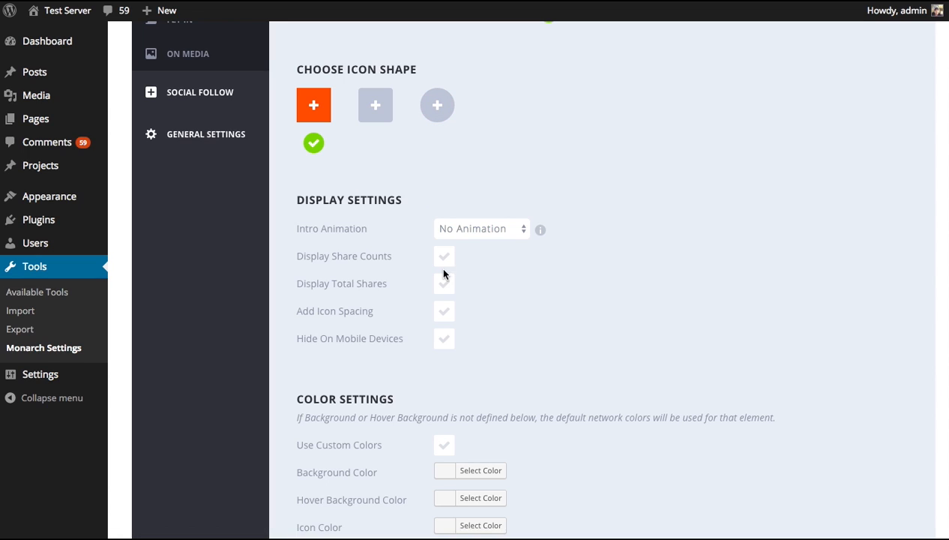
{"action": "left_click", "coordinate": [446, 259]}
{"action": "scroll", "coordinate": [305, 485], "scroll_direction": "down", "scroll_amount": 5}
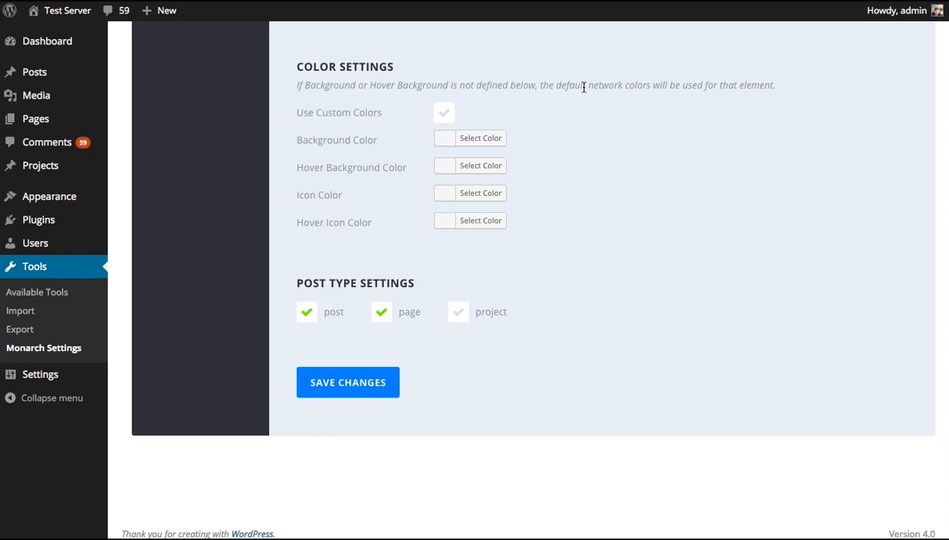
{"action": "scroll", "coordinate": [664, 247], "scroll_direction": "up", "scroll_amount": 5}
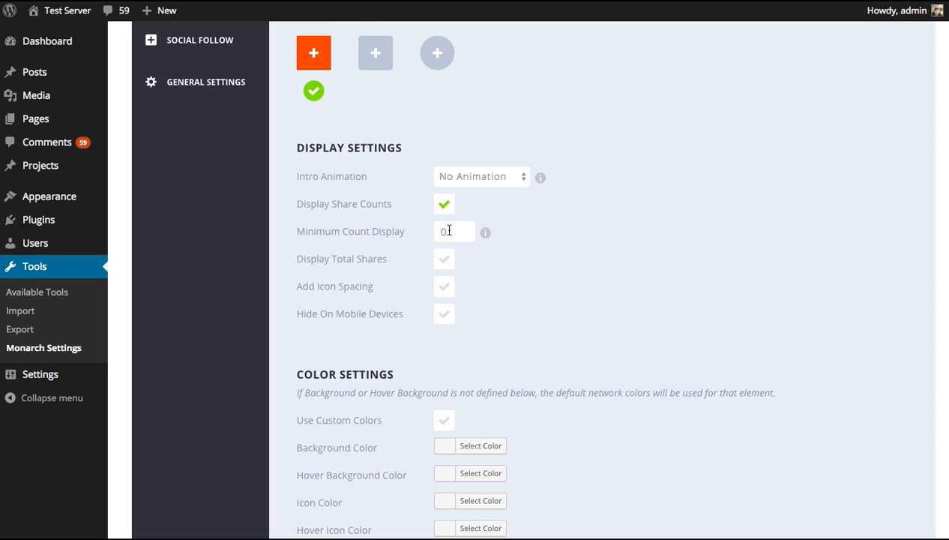
Set the minimum count display to 30 with share counts enabled and reload the blog post to preview the sidebar.
{"action": "left_click", "coordinate": [444, 204]}
{"action": "left_click", "coordinate": [447, 205]}
{"action": "double_click", "coordinate": [455, 233]}
{"action": "type", "text": "30"}
{"action": "scroll", "coordinate": [450, 217], "scroll_direction": "down", "scroll_amount": 5}
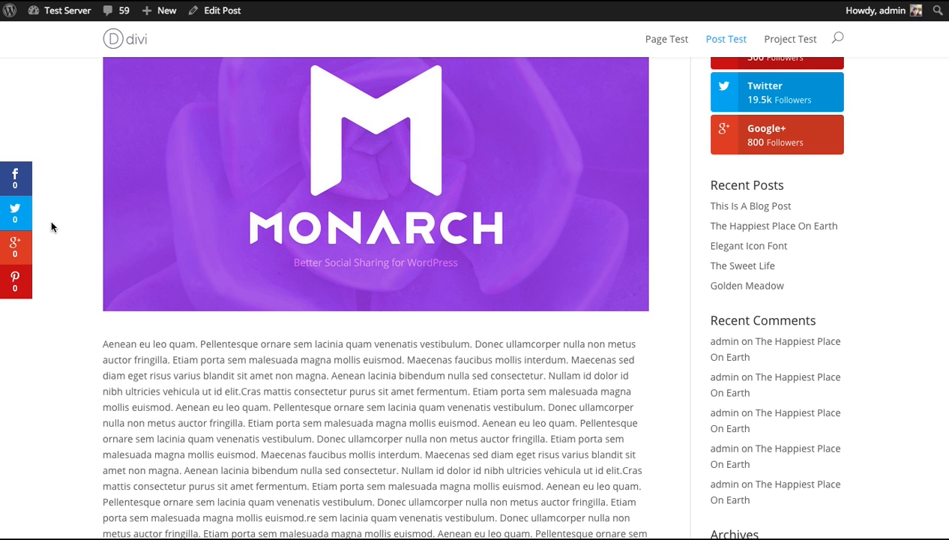
{"action": "key", "text": "super+r"}
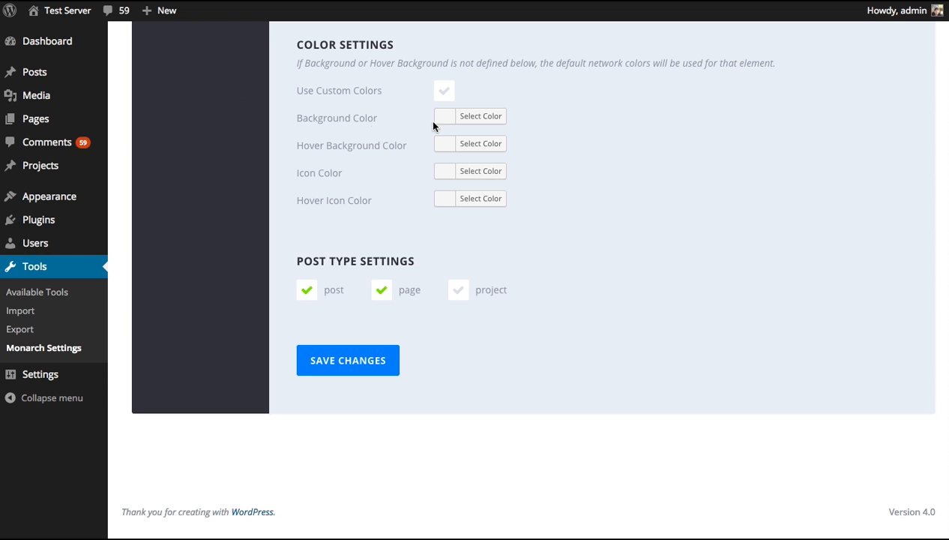
Enable Display Total Shares with the total counts color kept at Dark, and save the changes.
{"action": "scroll", "coordinate": [704, 199], "scroll_direction": "up", "scroll_amount": 5}
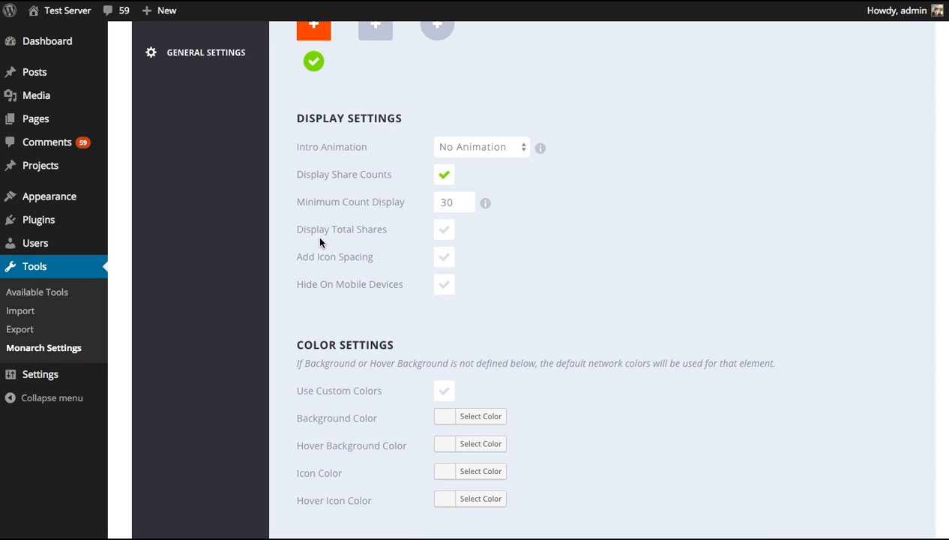
{"action": "left_click", "coordinate": [453, 231]}
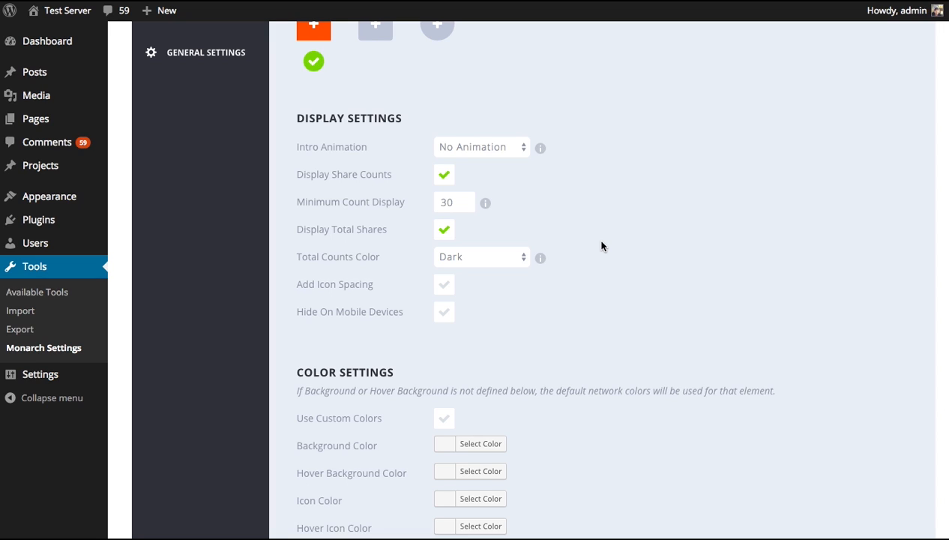
{"action": "left_click", "coordinate": [479, 256]}
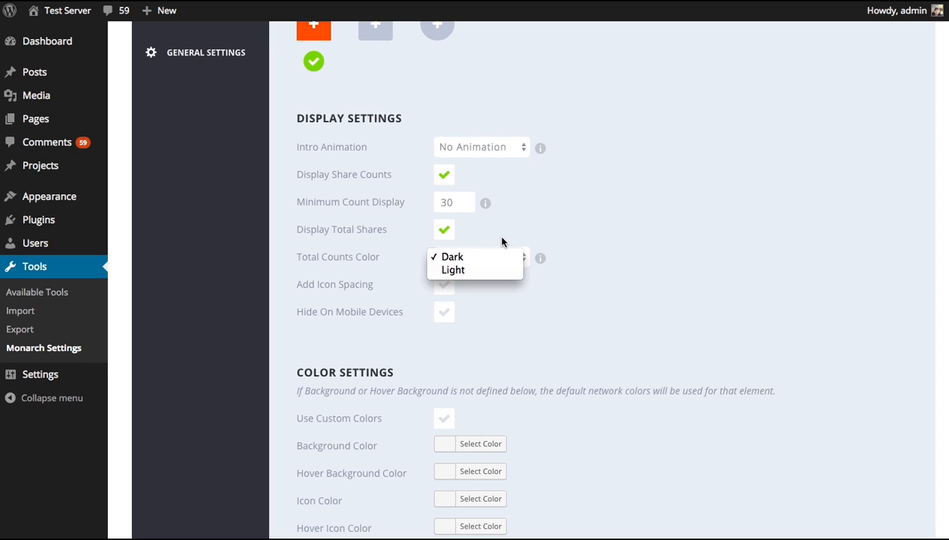
{"action": "left_click", "coordinate": [647, 207]}
{"action": "scroll", "coordinate": [632, 254], "scroll_direction": "down", "scroll_amount": 5}
{"action": "left_click", "coordinate": [357, 358]}
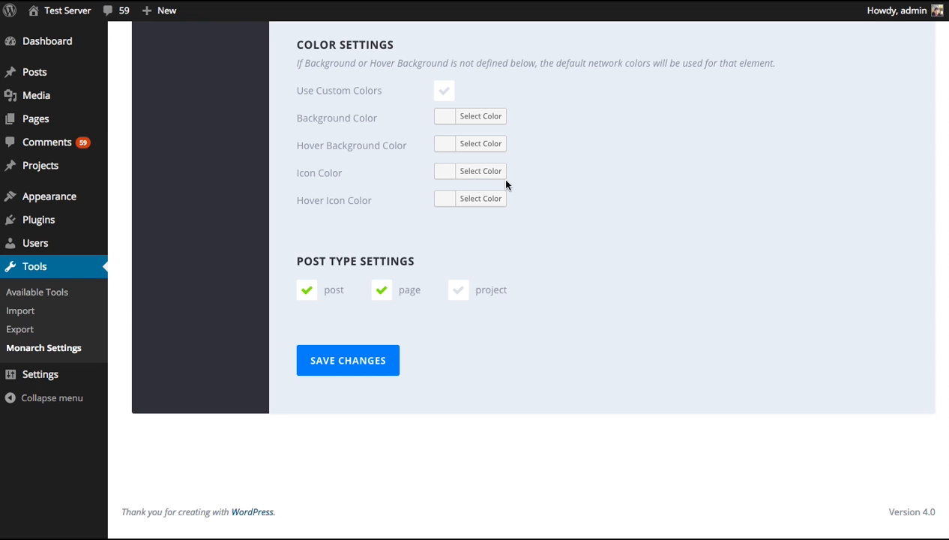
Enable Add Icon Spacing for the sidebar icons and save the changes.
{"action": "scroll", "coordinate": [678, 216], "scroll_direction": "up", "scroll_amount": 5}
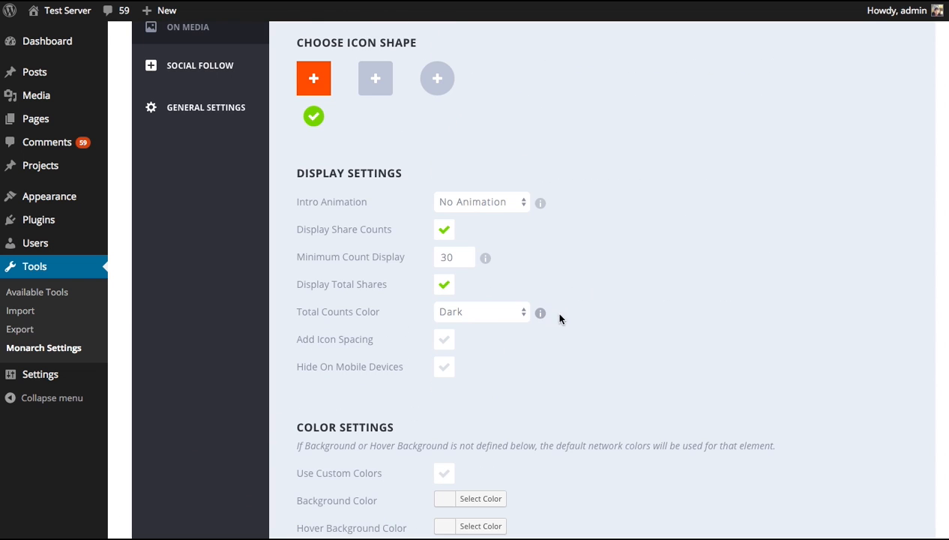
{"action": "left_click", "coordinate": [416, 373]}
{"action": "left_click", "coordinate": [444, 340]}
{"action": "scroll", "coordinate": [487, 352], "scroll_direction": "down", "scroll_amount": 5}
{"action": "left_click", "coordinate": [371, 405]}
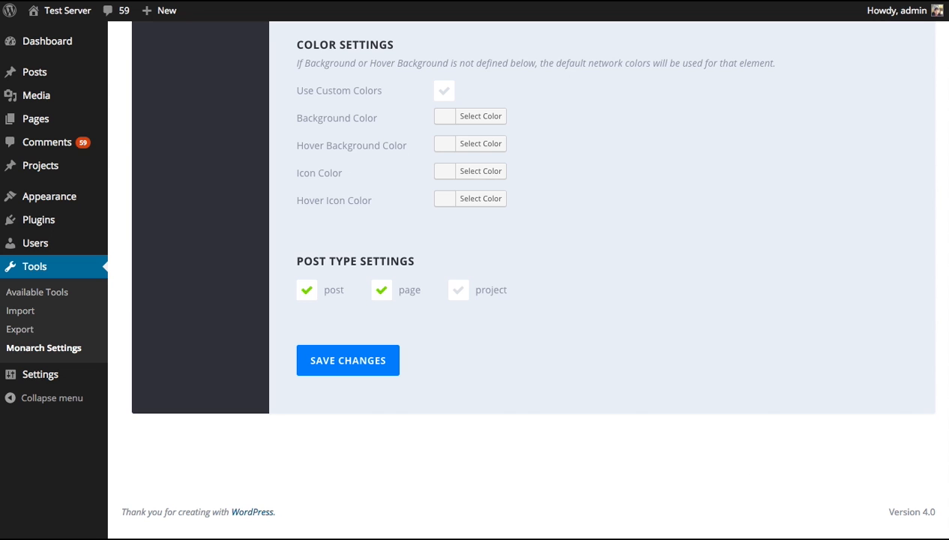
Enable Hide On Mobile Devices for the sidebar.
{"action": "scroll", "coordinate": [489, 180], "scroll_direction": "up", "scroll_amount": 5}
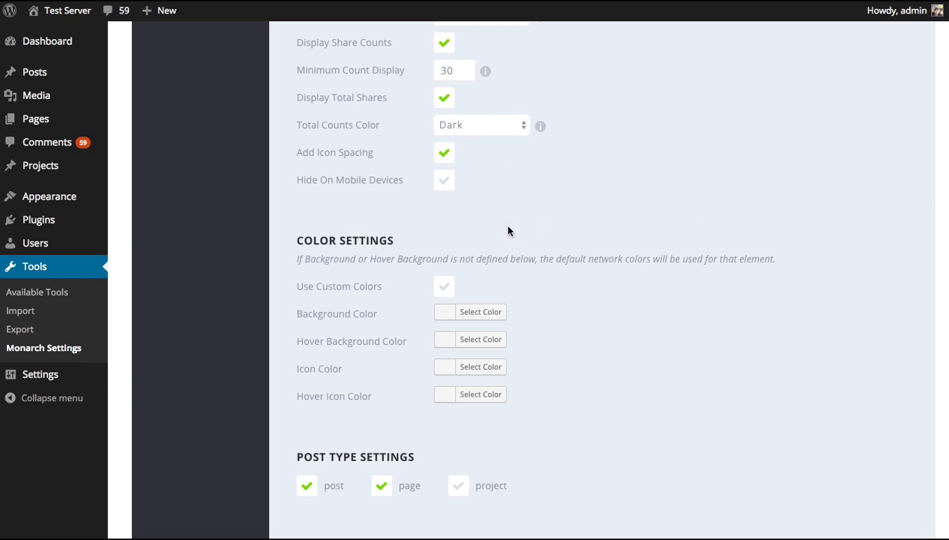
{"action": "left_click", "coordinate": [444, 184]}
{"action": "left_click", "coordinate": [445, 188]}
Enable custom colors for the sidebar icons and set the background color to the red swatch.
{"action": "scroll", "coordinate": [674, 171], "scroll_direction": "down", "scroll_amount": 2}
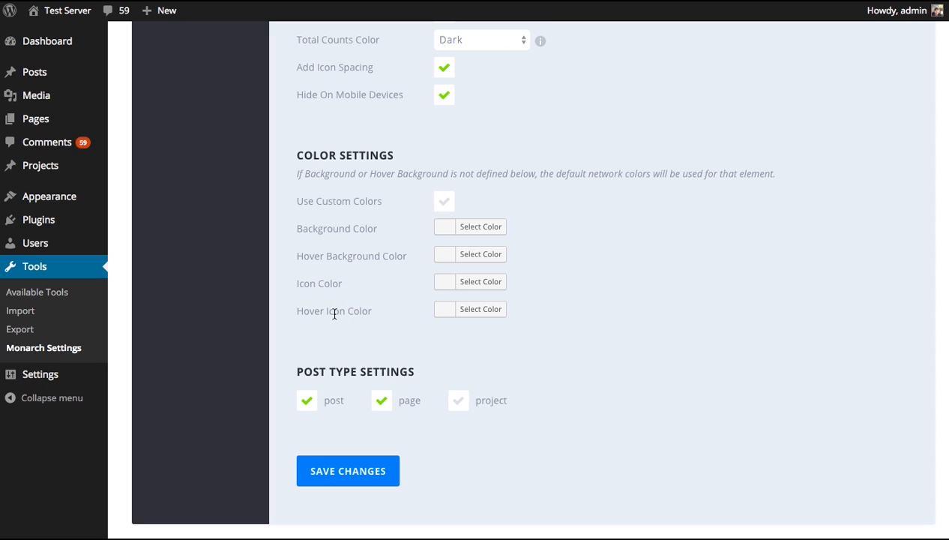
{"action": "left_click", "coordinate": [443, 201]}
{"action": "left_click", "coordinate": [444, 228]}
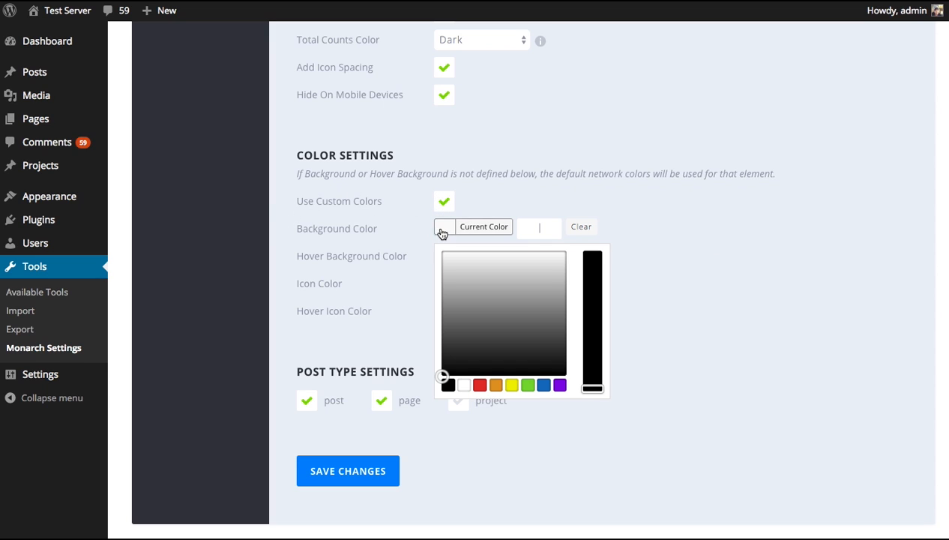
{"action": "left_click", "coordinate": [480, 385]}
{"action": "left_click", "coordinate": [670, 218]}
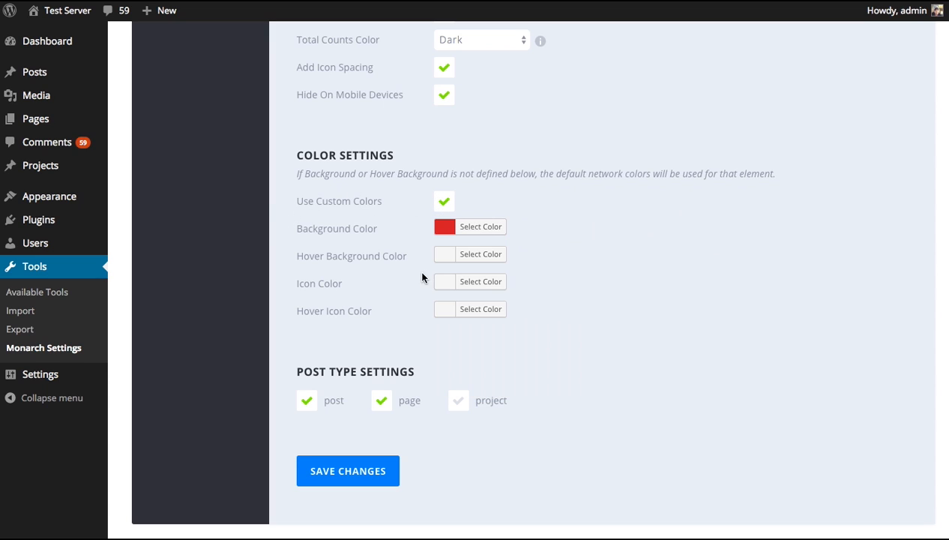
Set the hover background color to the orange swatch and preview the saved sidebar colors on the blog post.
{"action": "left_click", "coordinate": [458, 255]}
{"action": "left_click", "coordinate": [496, 413]}
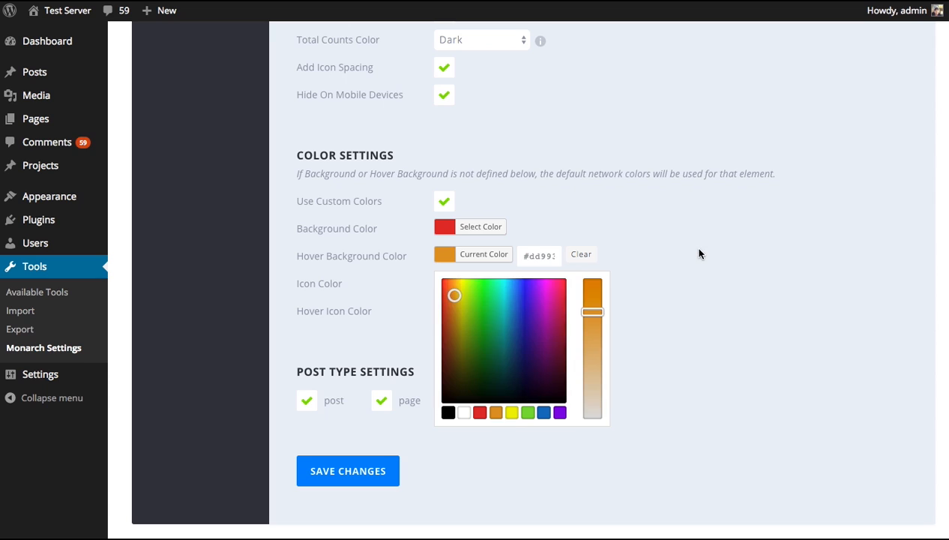
{"action": "left_click", "coordinate": [693, 247]}
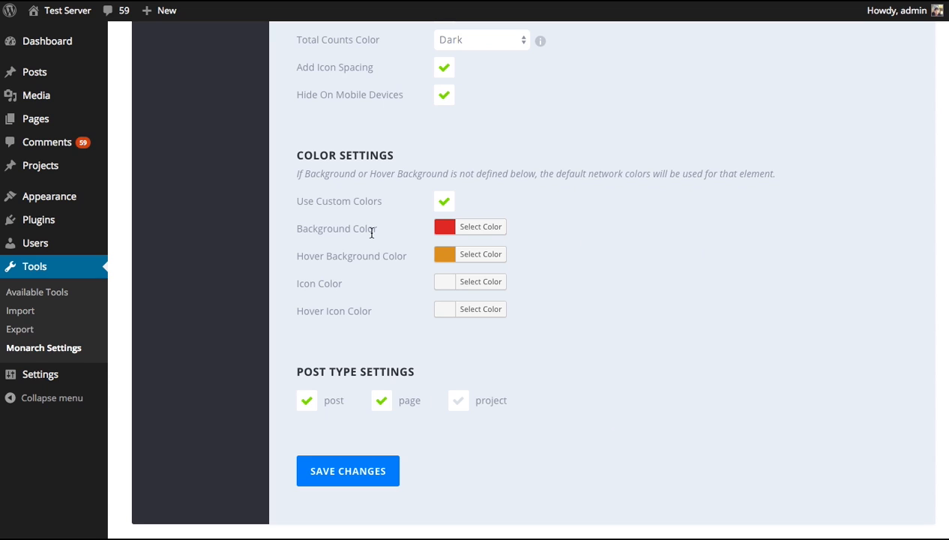
{"action": "left_click", "coordinate": [345, 470]}
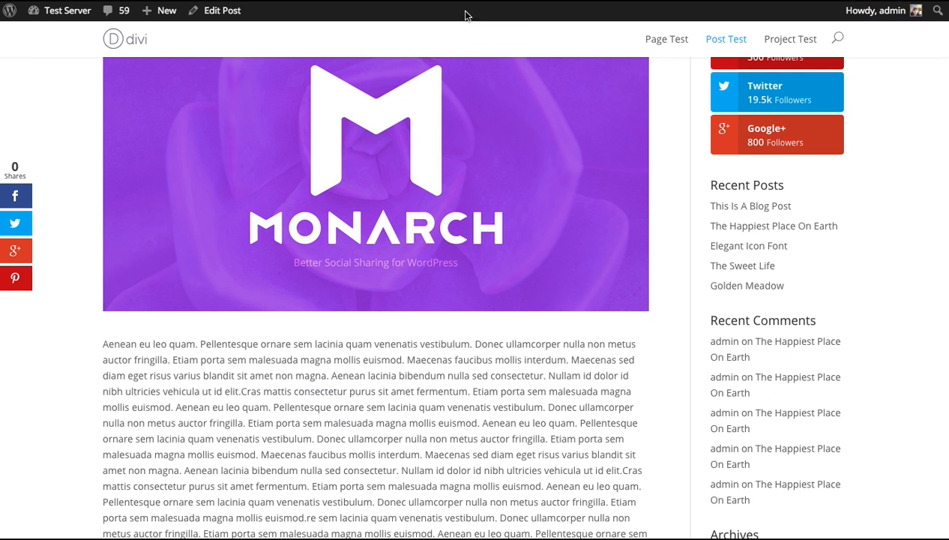
{"action": "key", "text": "super+r"}
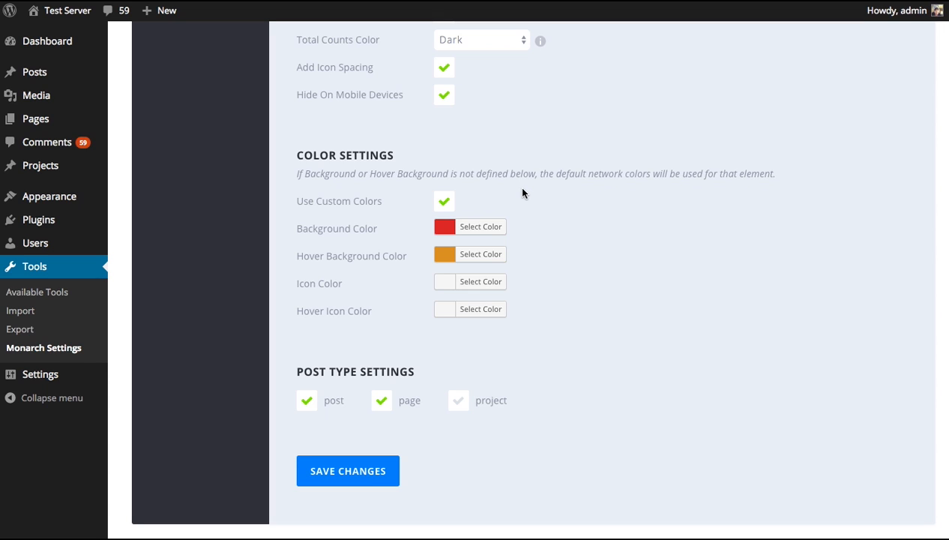
Turn off custom colors and deselect the post type so the sidebar is enabled only for pages, saving the changes.
{"action": "left_click", "coordinate": [444, 201]}
{"action": "left_click", "coordinate": [461, 405]}
{"action": "left_click", "coordinate": [307, 406]}
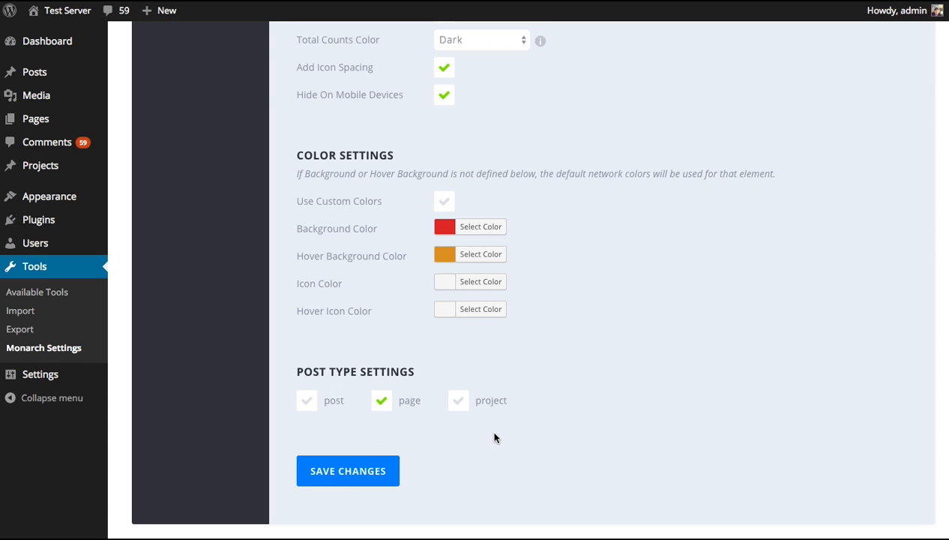
{"action": "left_click", "coordinate": [373, 473]}
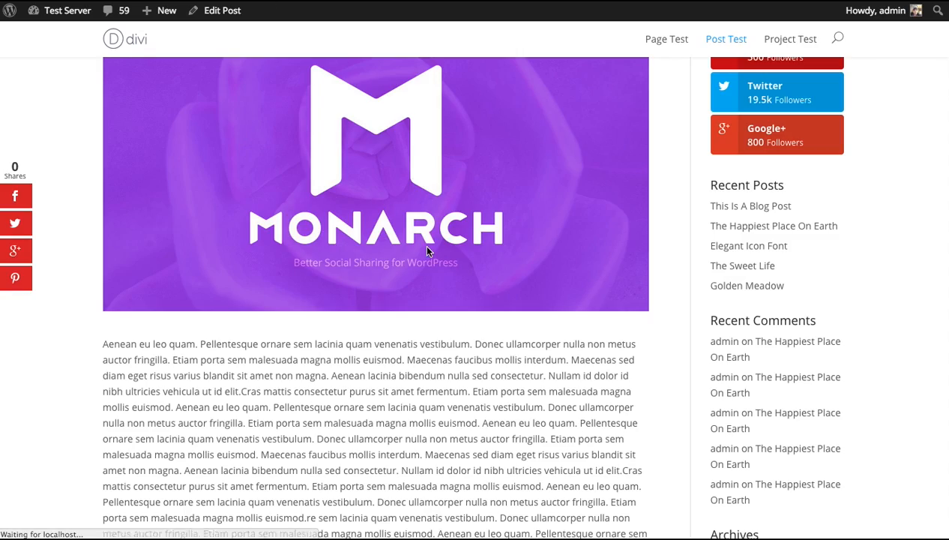
Compare the blog post with the Page Test page to examine where the sharing sidebar is displayed.
{"action": "scroll", "coordinate": [387, 244], "scroll_direction": "up", "scroll_amount": 3}
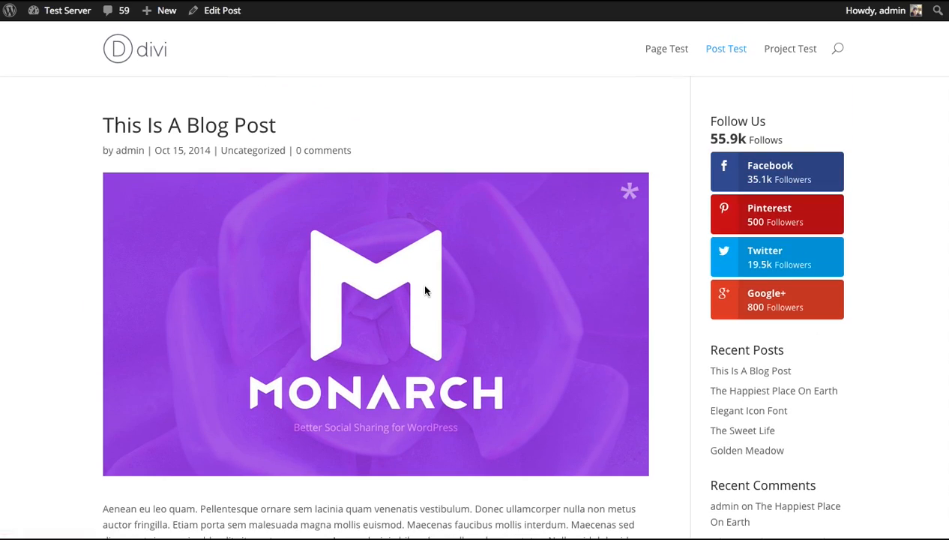
{"action": "scroll", "coordinate": [424, 291], "scroll_direction": "down", "scroll_amount": 10}
{"action": "scroll", "coordinate": [413, 297], "scroll_direction": "up", "scroll_amount": 10}
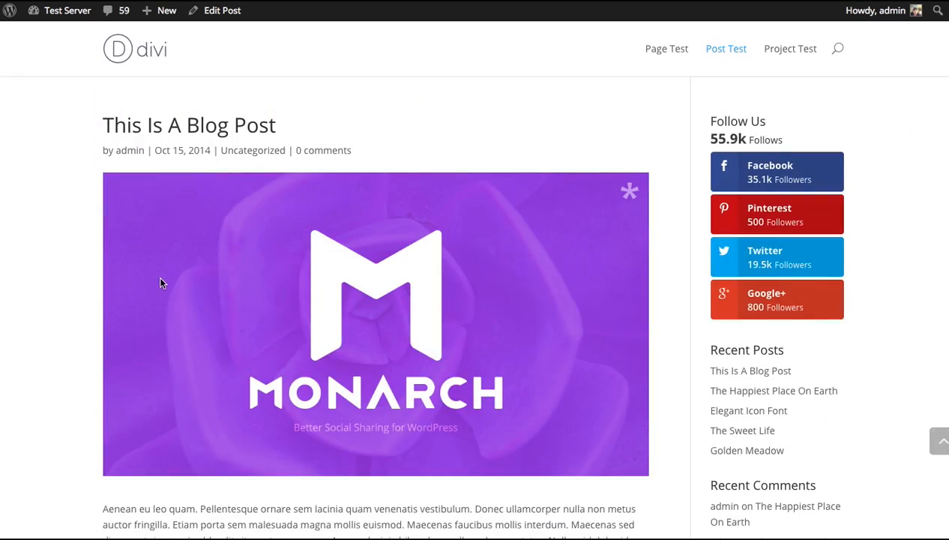
{"action": "left_click", "coordinate": [667, 49]}
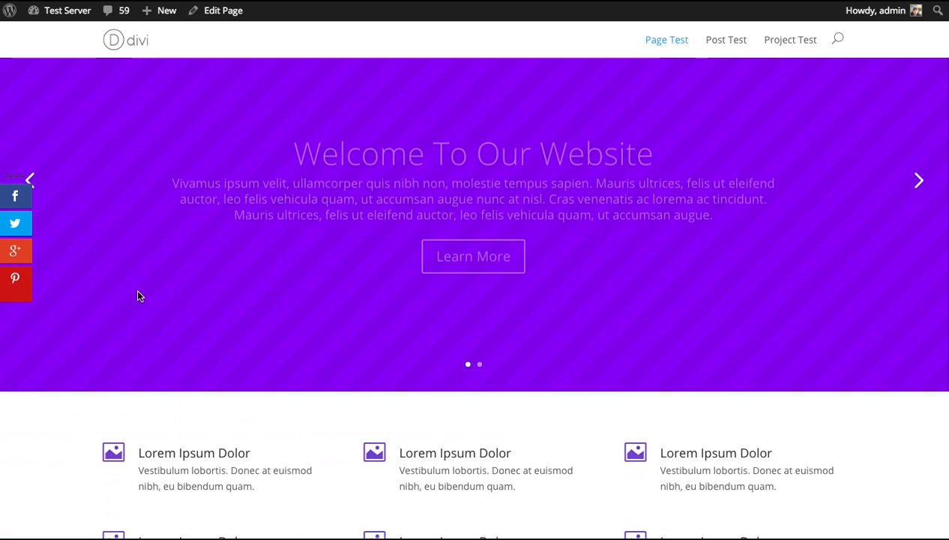
{"action": "scroll", "coordinate": [136, 287], "scroll_direction": "down", "scroll_amount": 5}
{"action": "scroll", "coordinate": [264, 296], "scroll_direction": "up", "scroll_amount": 4}
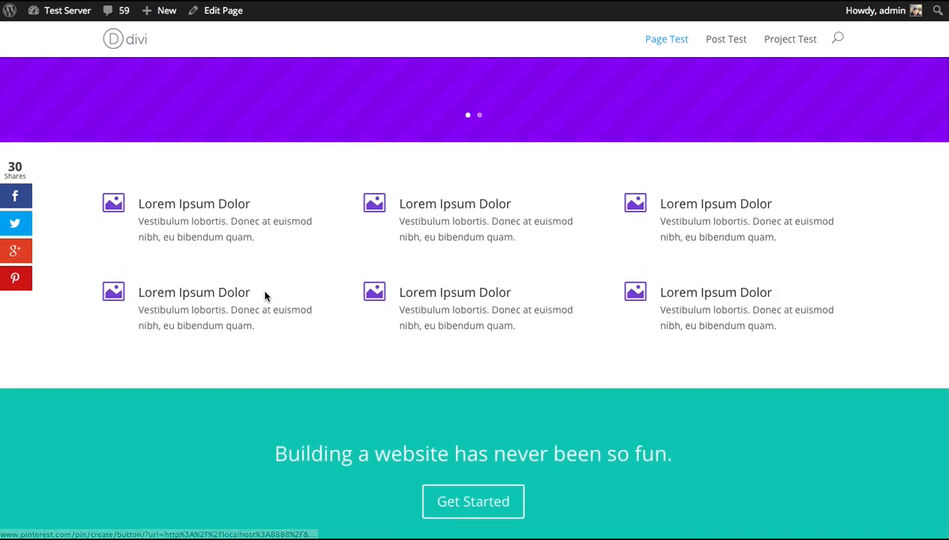
{"action": "scroll", "coordinate": [261, 295], "scroll_direction": "down", "scroll_amount": 4}
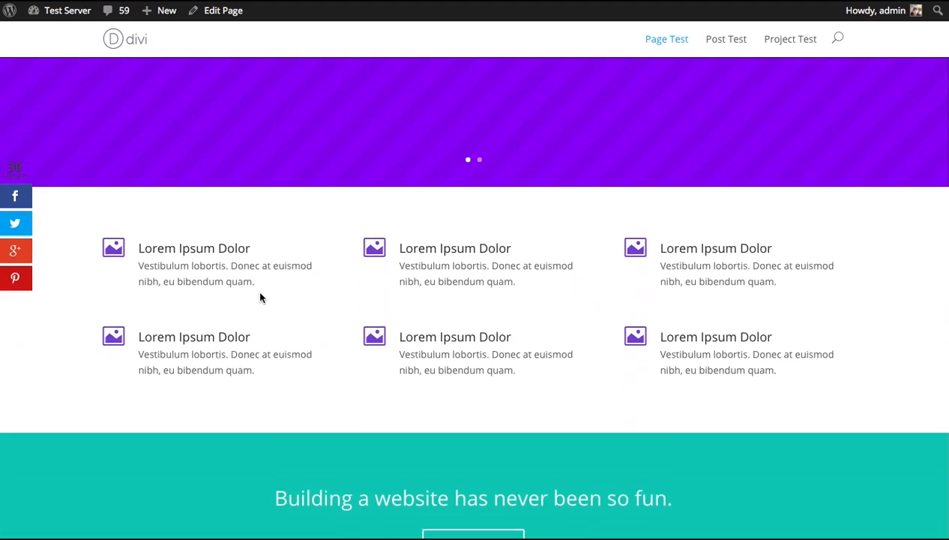
{"action": "scroll", "coordinate": [259, 298], "scroll_direction": "up", "scroll_amount": 2}
{"action": "scroll", "coordinate": [260, 297], "scroll_direction": "down", "scroll_amount": 1}
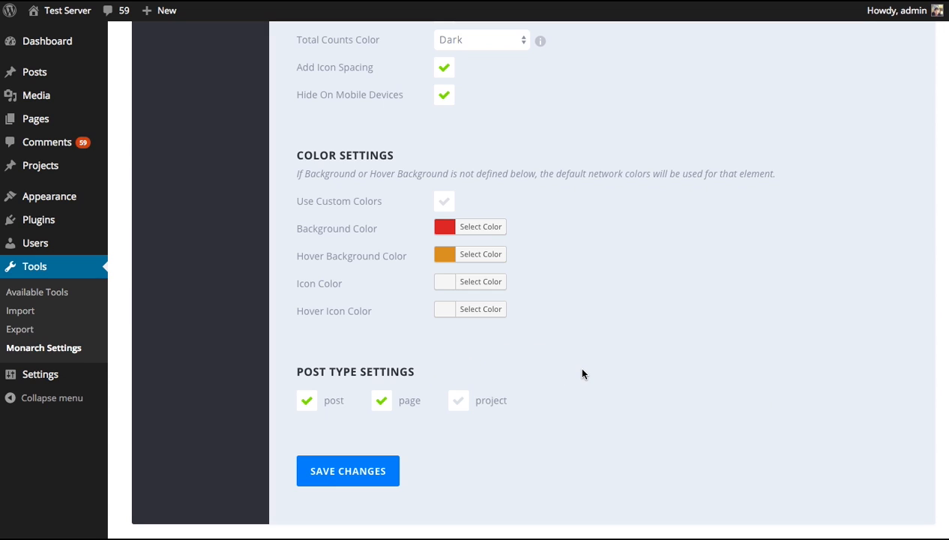
Deselect the page post type for the sidebar share icons and save the changes.
{"action": "left_click", "coordinate": [382, 404]}
{"action": "left_click", "coordinate": [400, 476]}
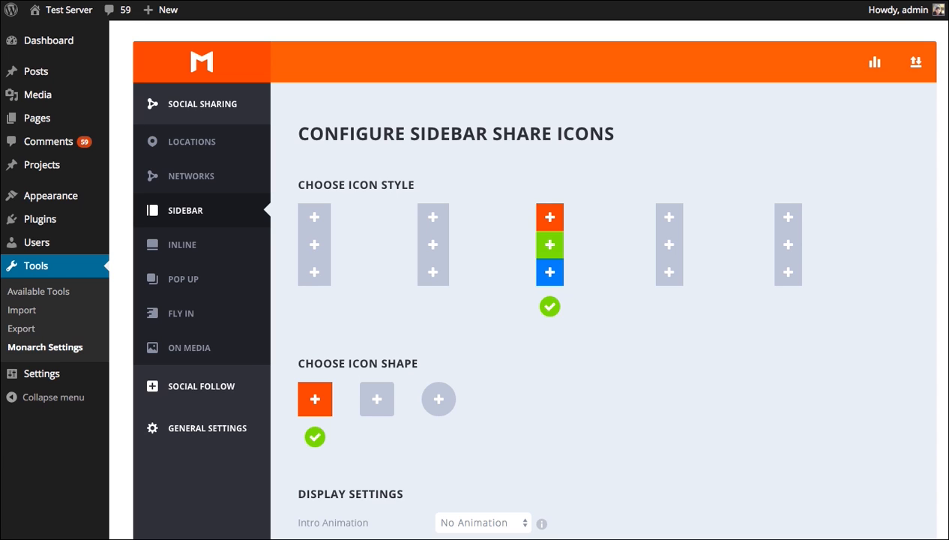
Make Inline the only active sharing location, save the changes, and preview the inline icons on the blog post.
{"action": "left_click", "coordinate": [196, 149]}
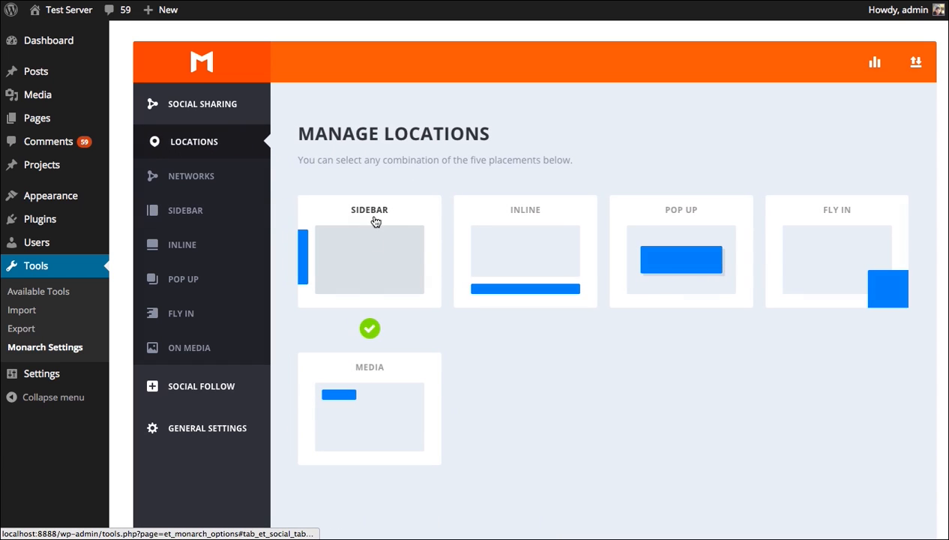
{"action": "left_click", "coordinate": [510, 272]}
{"action": "scroll", "coordinate": [731, 427], "scroll_direction": "down", "scroll_amount": 3}
{"action": "left_click", "coordinate": [324, 504]}
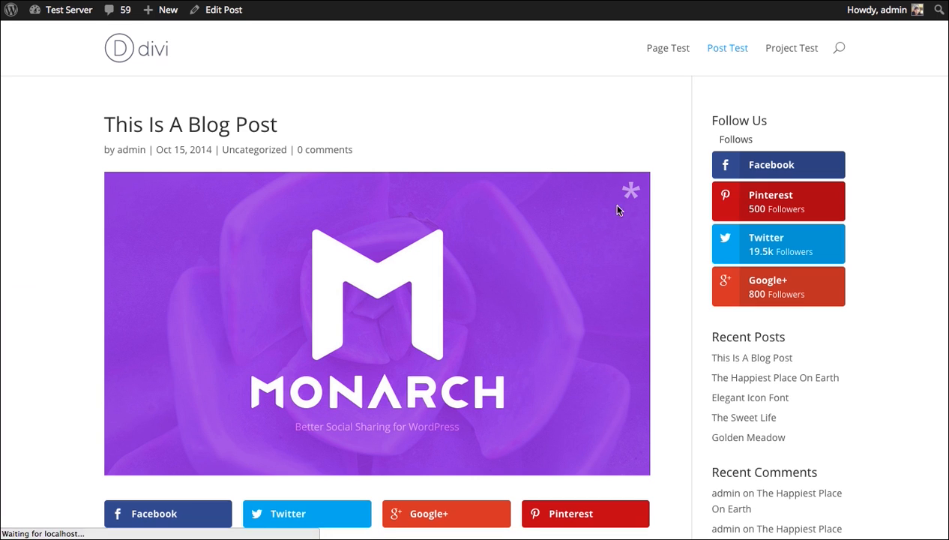
{"action": "scroll", "coordinate": [377, 300], "scroll_direction": "down", "scroll_amount": 3}
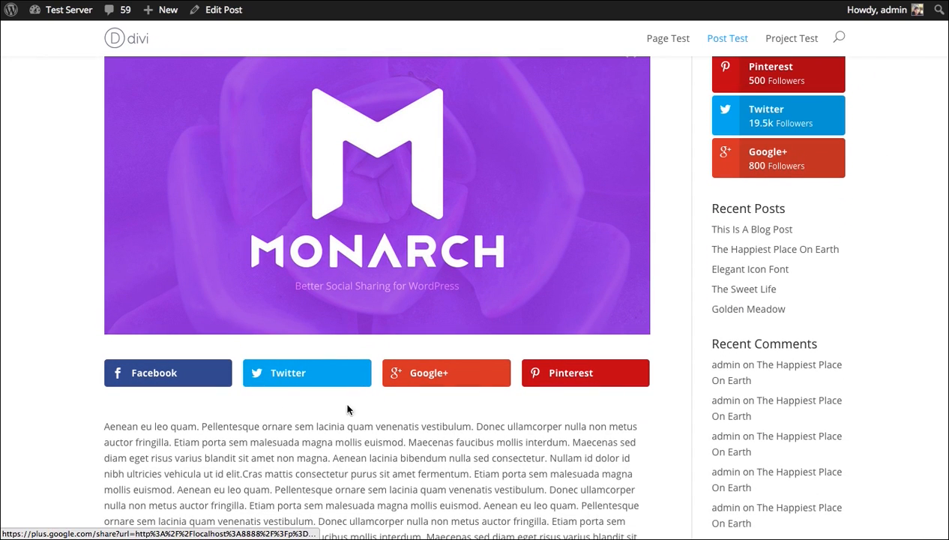
{"action": "scroll", "coordinate": [480, 230], "scroll_direction": "up", "scroll_amount": 3}
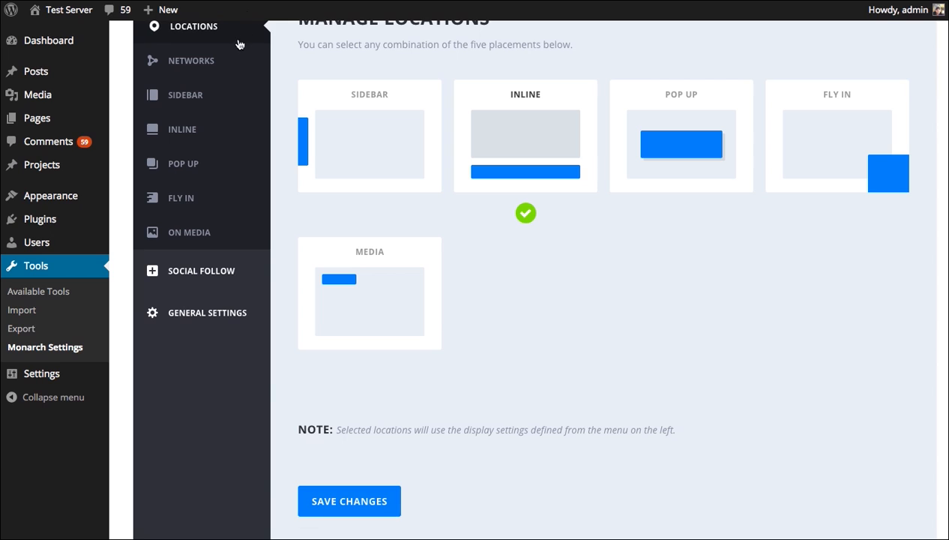
Set the inline share icons' location to Below Content, save the changes, and preview the result on the blog post.
{"action": "scroll", "coordinate": [442, 308], "scroll_direction": "up", "scroll_amount": 1}
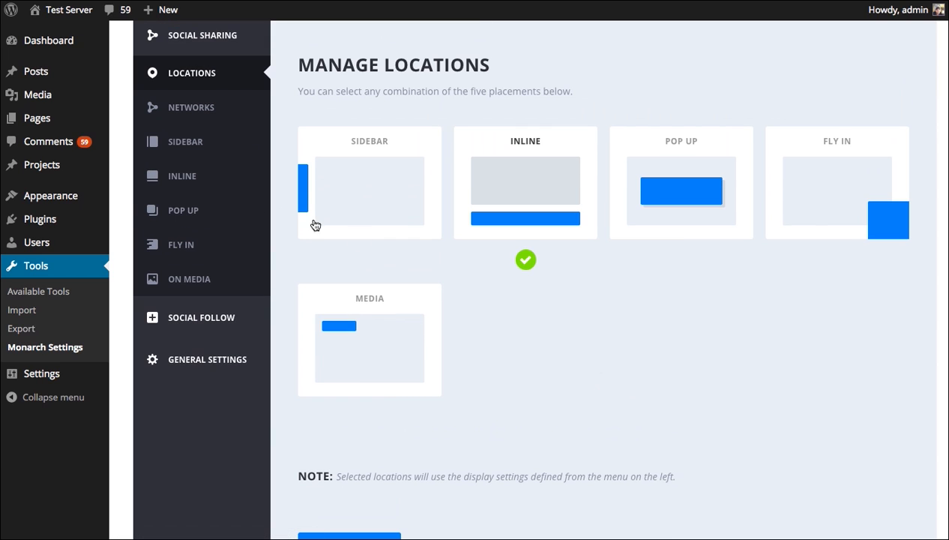
{"action": "left_click", "coordinate": [191, 178]}
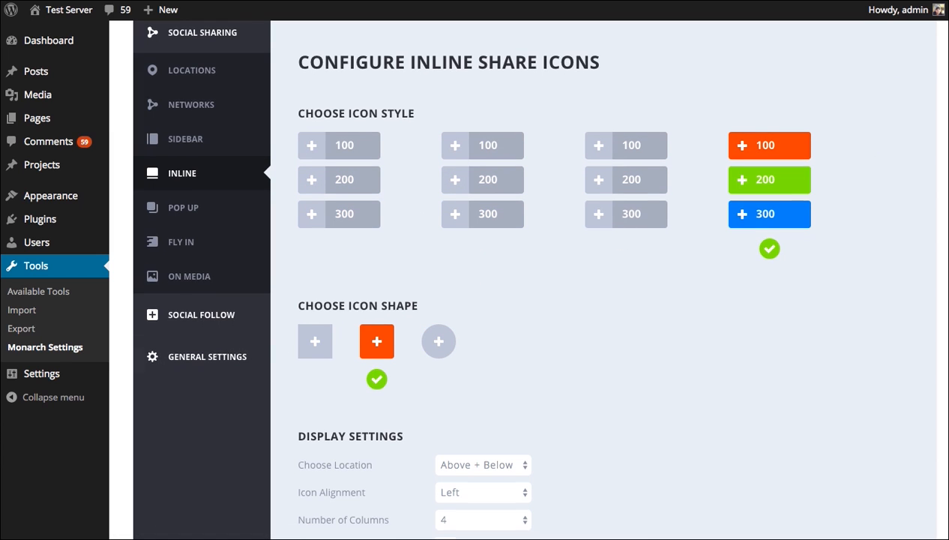
{"action": "scroll", "coordinate": [941, 168], "scroll_direction": "down", "scroll_amount": 7}
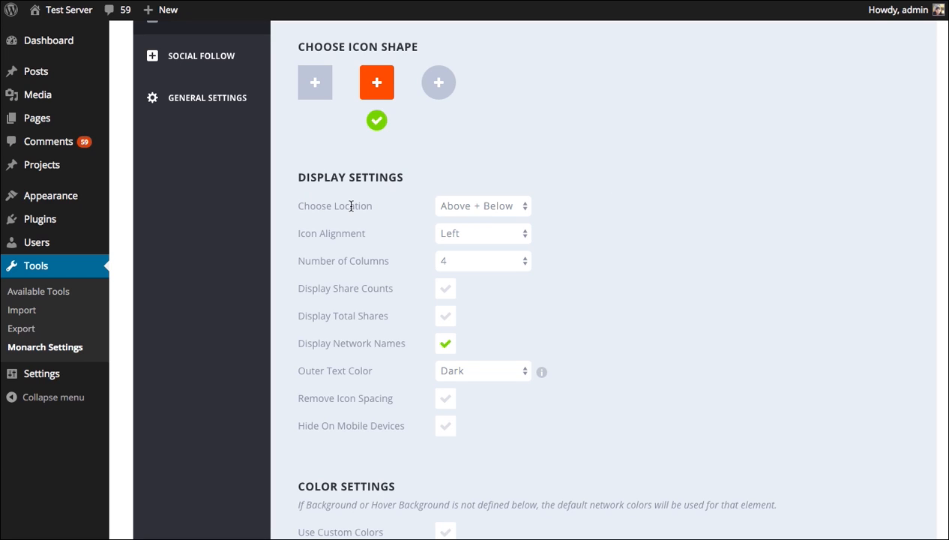
{"action": "left_click", "coordinate": [473, 206]}
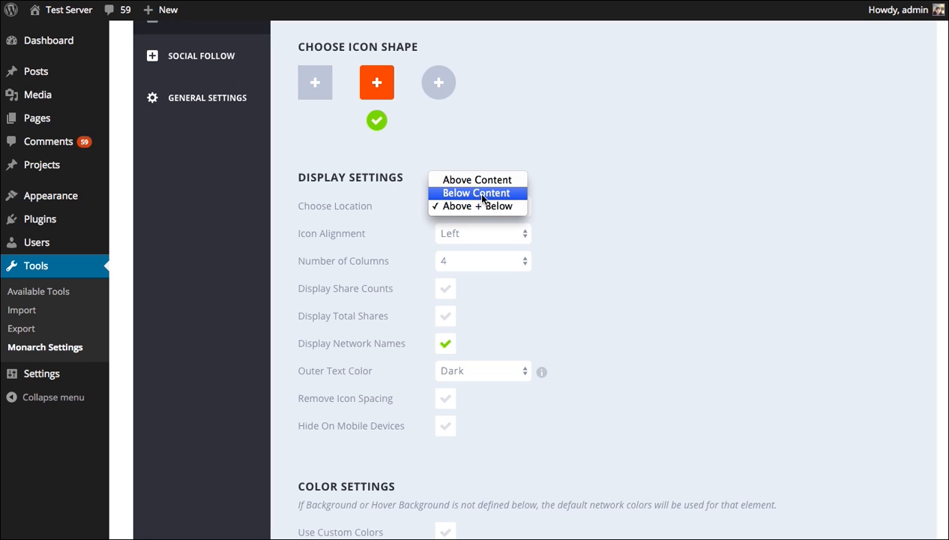
{"action": "left_click", "coordinate": [477, 193]}
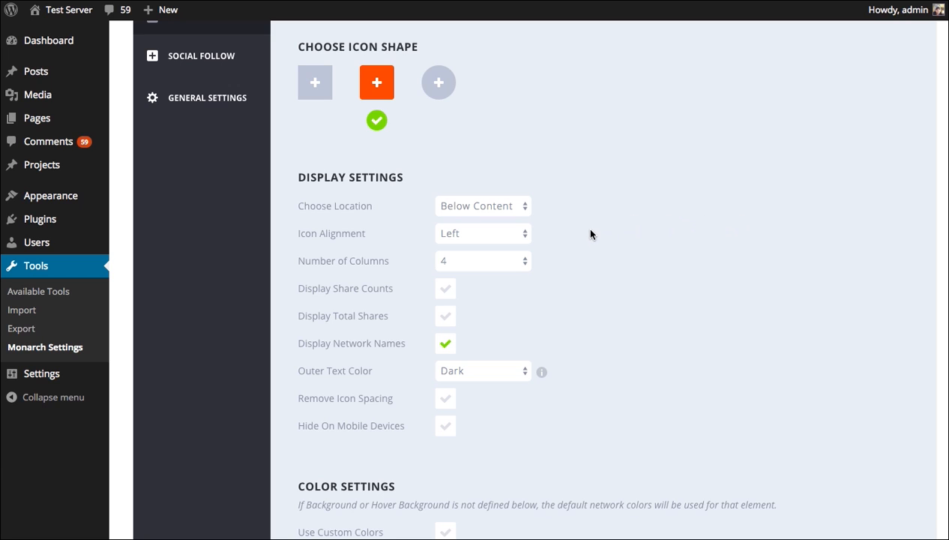
{"action": "scroll", "coordinate": [633, 229], "scroll_direction": "down", "scroll_amount": 10}
{"action": "left_click", "coordinate": [390, 371]}
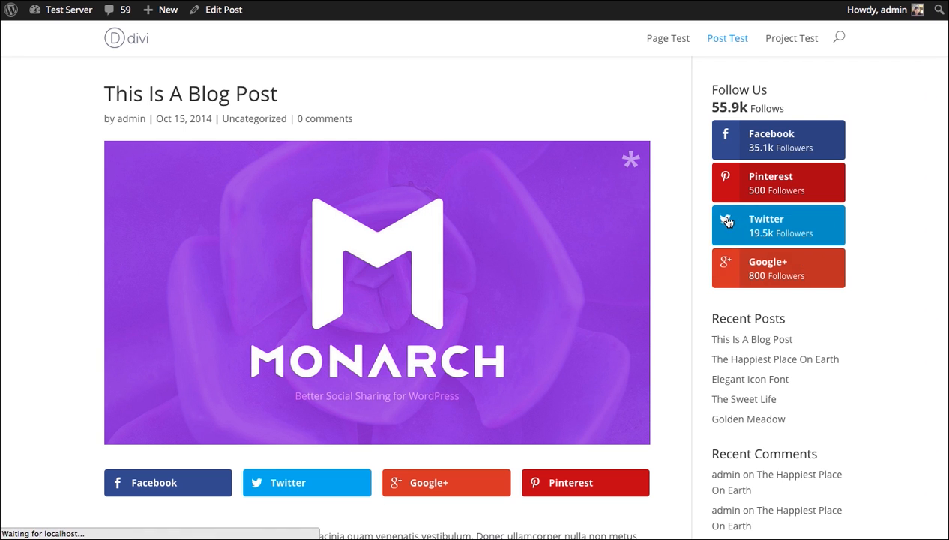
{"action": "scroll", "coordinate": [942, 197], "scroll_direction": "down", "scroll_amount": 10}
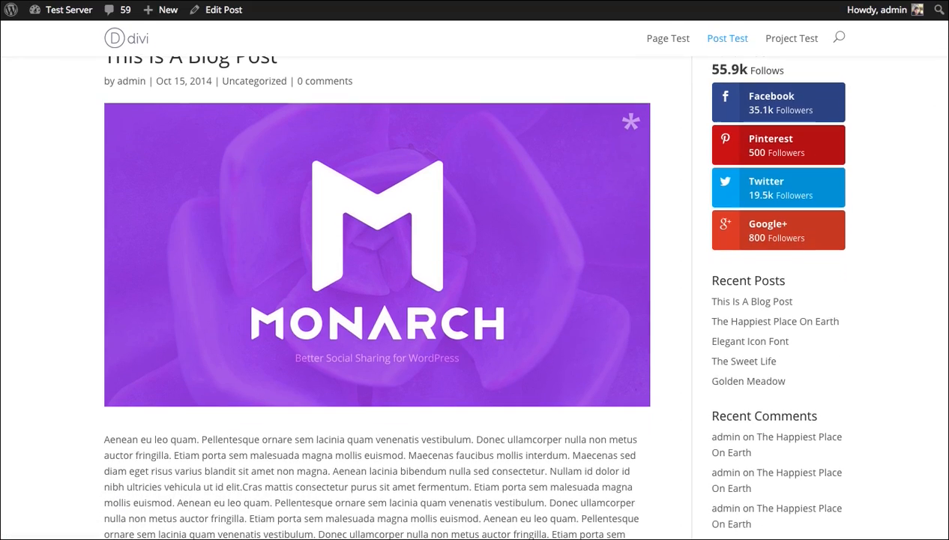
{"action": "scroll", "coordinate": [942, 197], "scroll_direction": "down", "scroll_amount": 10}
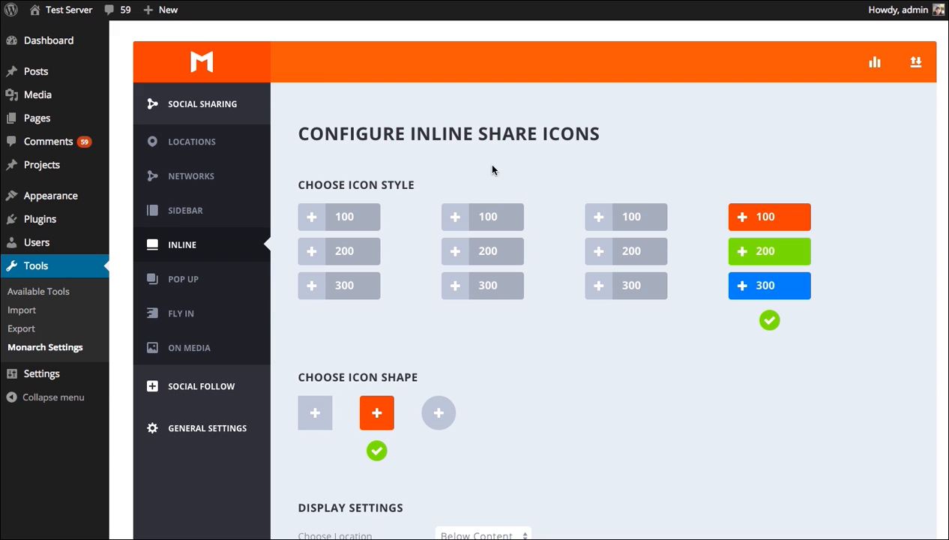
Set the inline share icons' location to Above Content.
{"action": "scroll", "coordinate": [644, 387], "scroll_direction": "down", "scroll_amount": 5}
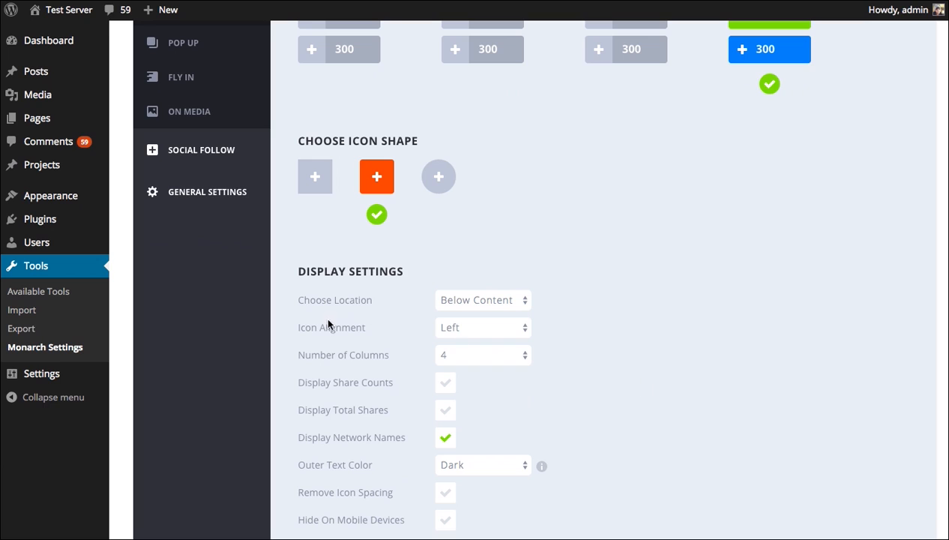
{"action": "left_click", "coordinate": [489, 304]}
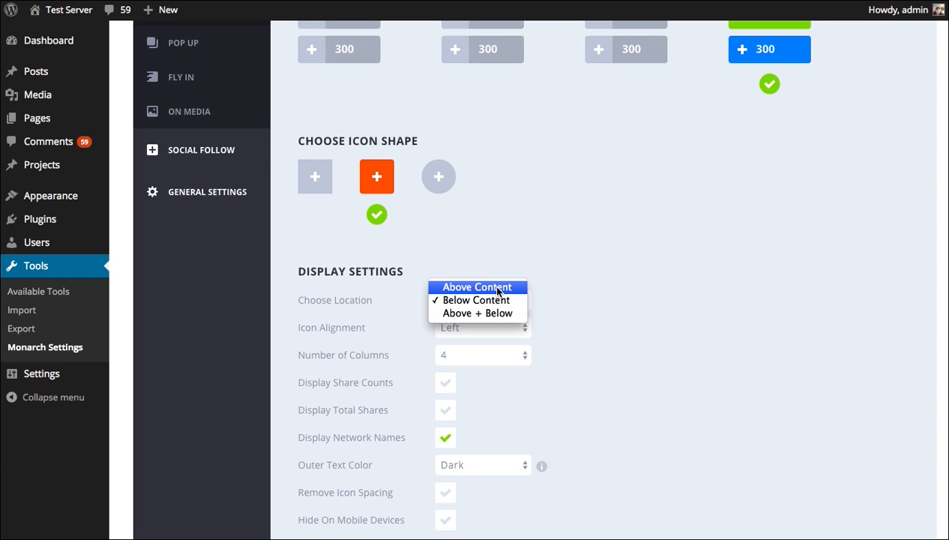
{"action": "left_click", "coordinate": [498, 290]}
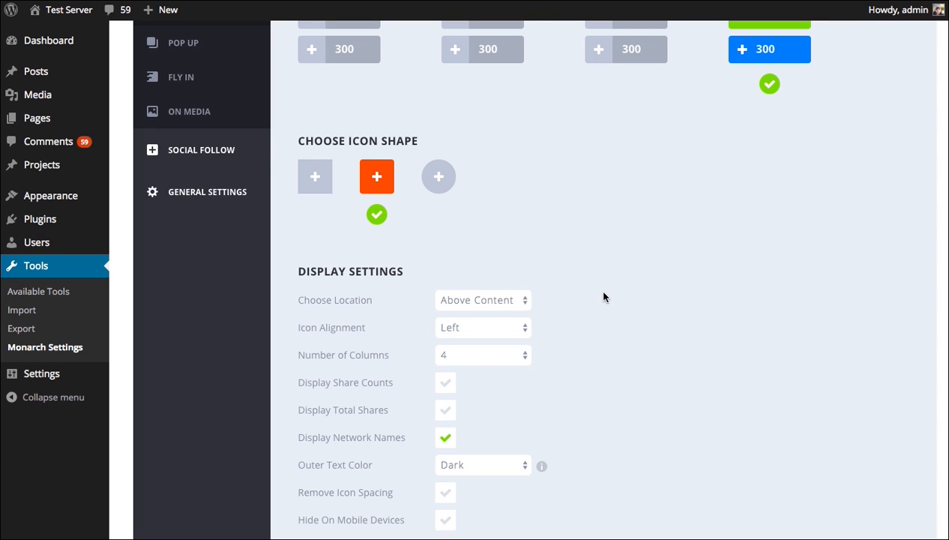
Set the inline icon alignment to Centered, save the changes, and preview the icons on the reloaded blog post.
{"action": "left_click", "coordinate": [482, 333]}
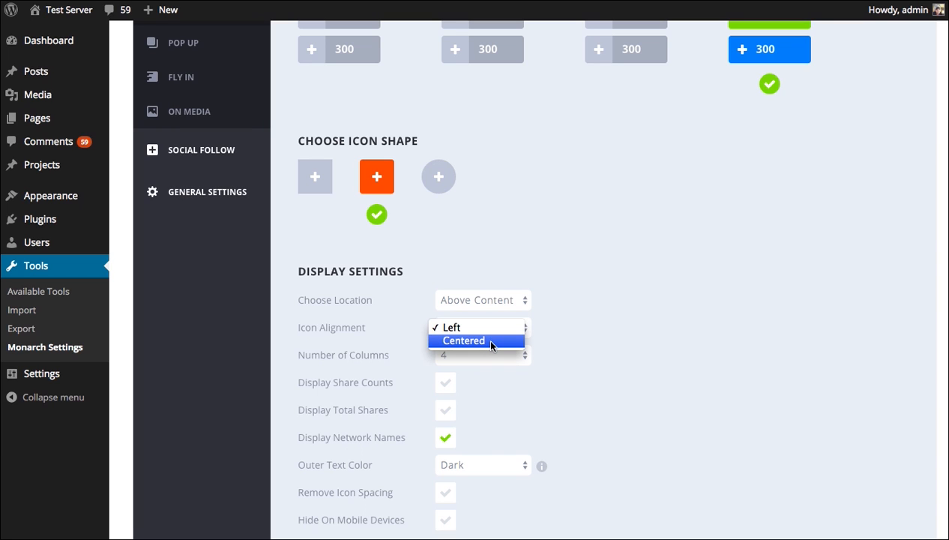
{"action": "left_click", "coordinate": [492, 341]}
{"action": "scroll", "coordinate": [662, 342], "scroll_direction": "down", "scroll_amount": 5}
{"action": "scroll", "coordinate": [371, 450], "scroll_direction": "down", "scroll_amount": 3}
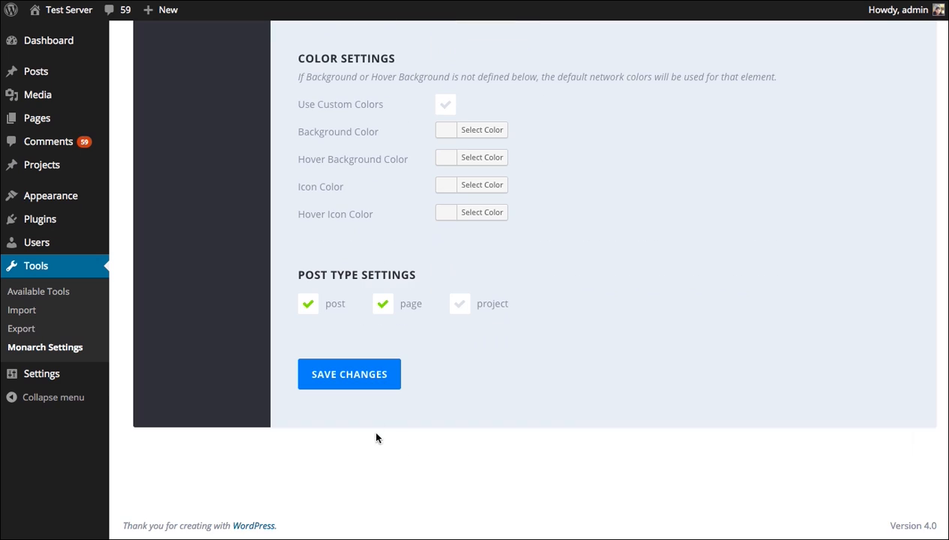
{"action": "left_click", "coordinate": [358, 375]}
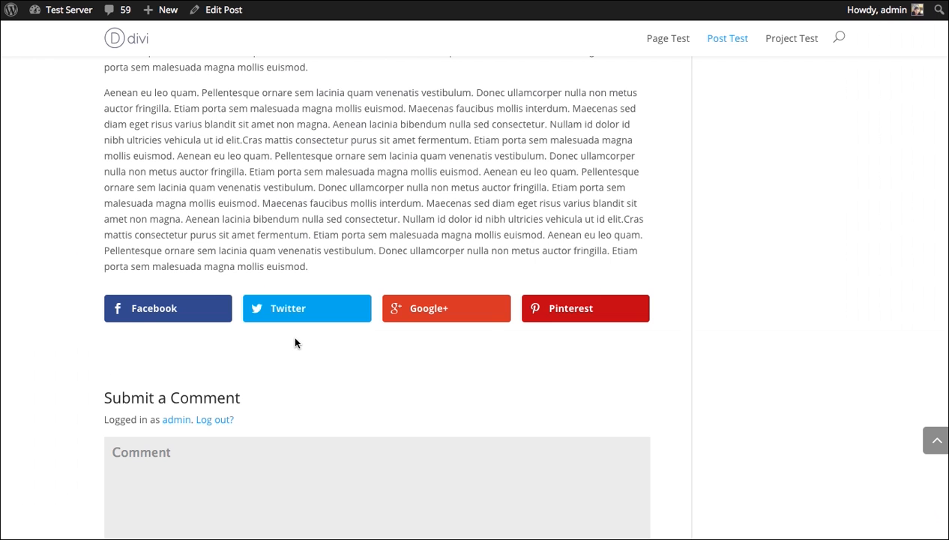
{"action": "key", "text": "super+r"}
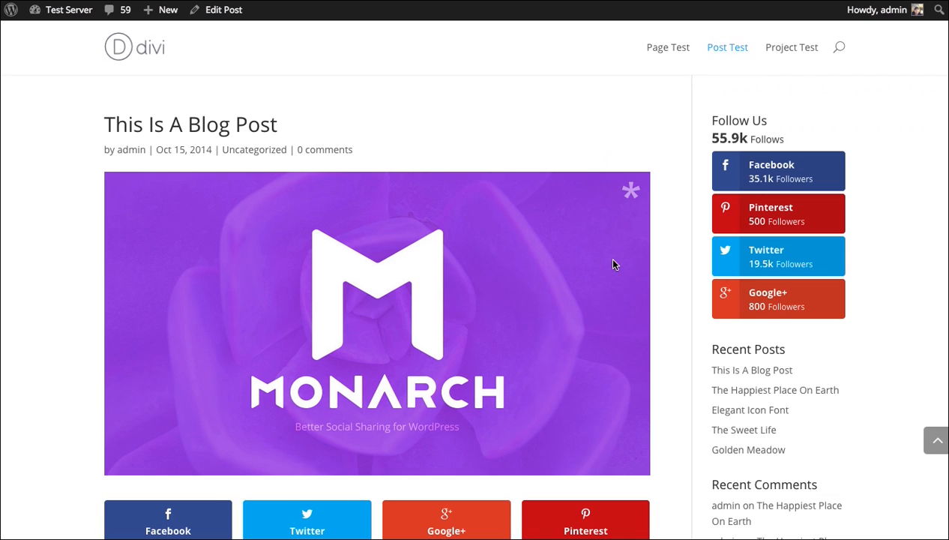
{"action": "scroll", "coordinate": [606, 256], "scroll_direction": "down", "scroll_amount": 4}
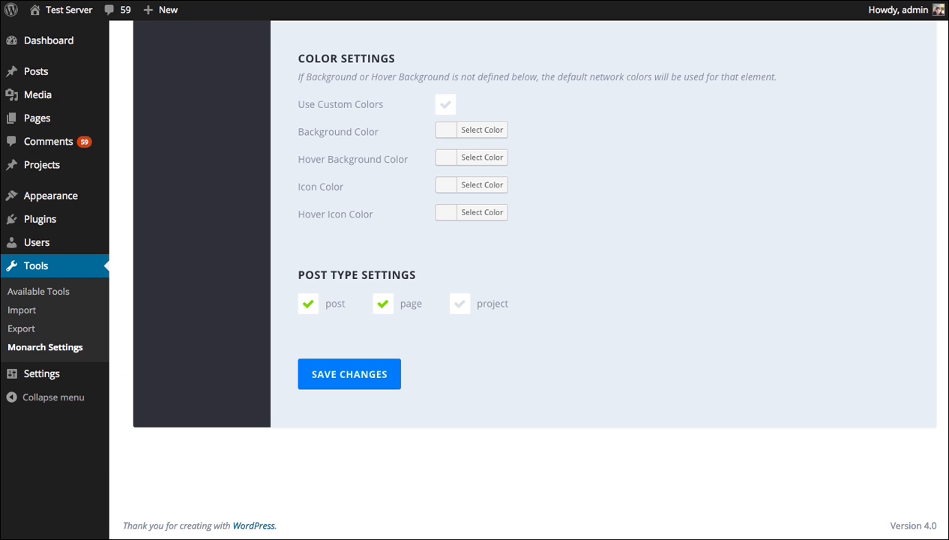
Set the inline icons' number of columns to 5, save the changes, and reload the blog post preview.
{"action": "scroll", "coordinate": [647, 187], "scroll_direction": "up", "scroll_amount": 7}
{"action": "scroll", "coordinate": [674, 184], "scroll_direction": "down", "scroll_amount": 2}
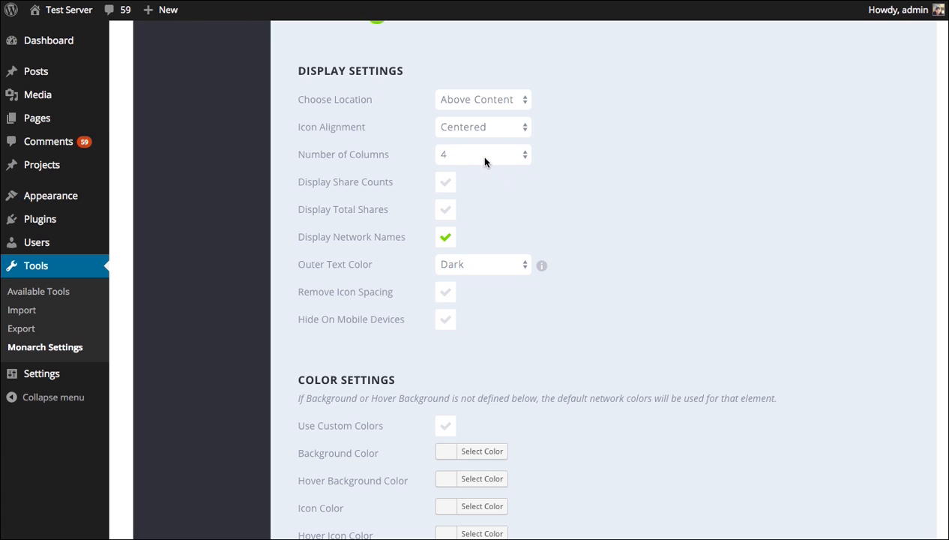
{"action": "left_click", "coordinate": [206, 1]}
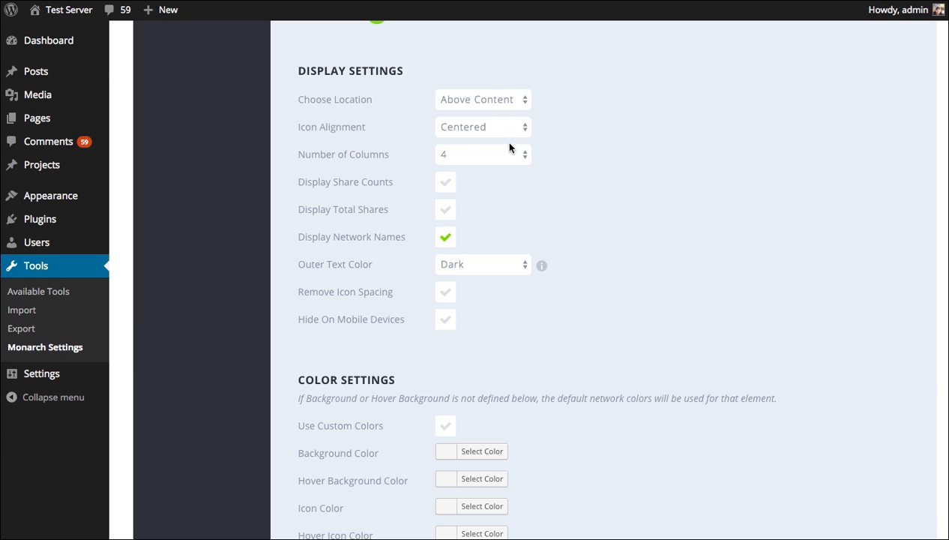
{"action": "left_click", "coordinate": [509, 143]}
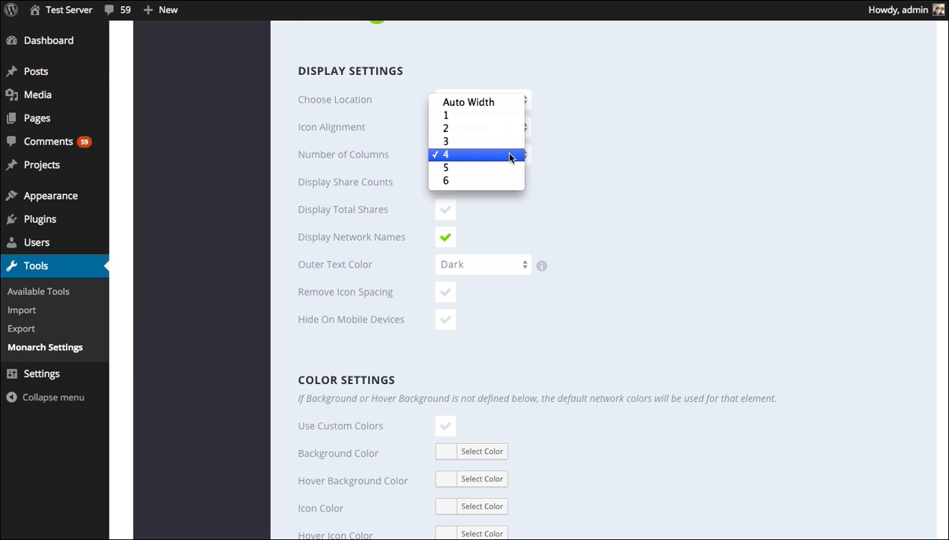
{"action": "left_click", "coordinate": [499, 168]}
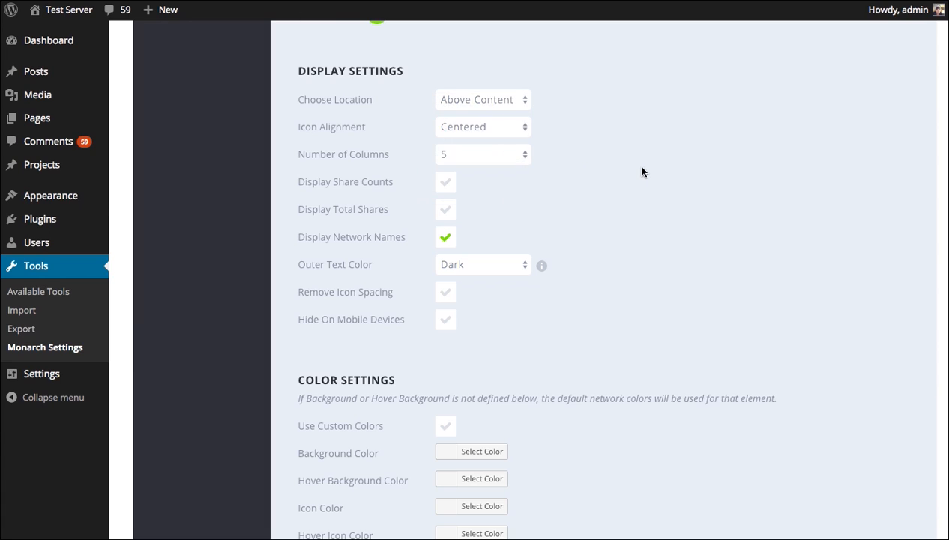
{"action": "scroll", "coordinate": [642, 173], "scroll_direction": "down", "scroll_amount": 5}
{"action": "left_click", "coordinate": [371, 362]}
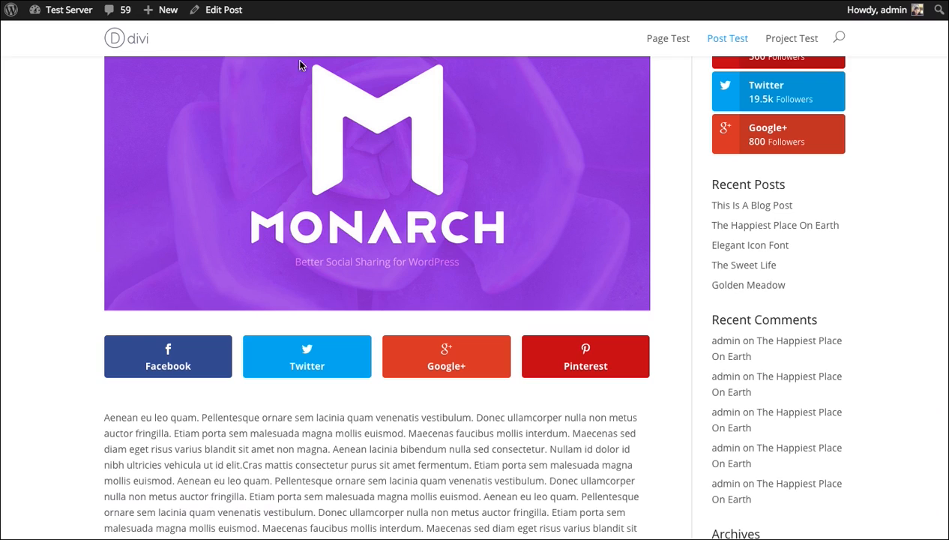
{"action": "key", "text": "super+r"}
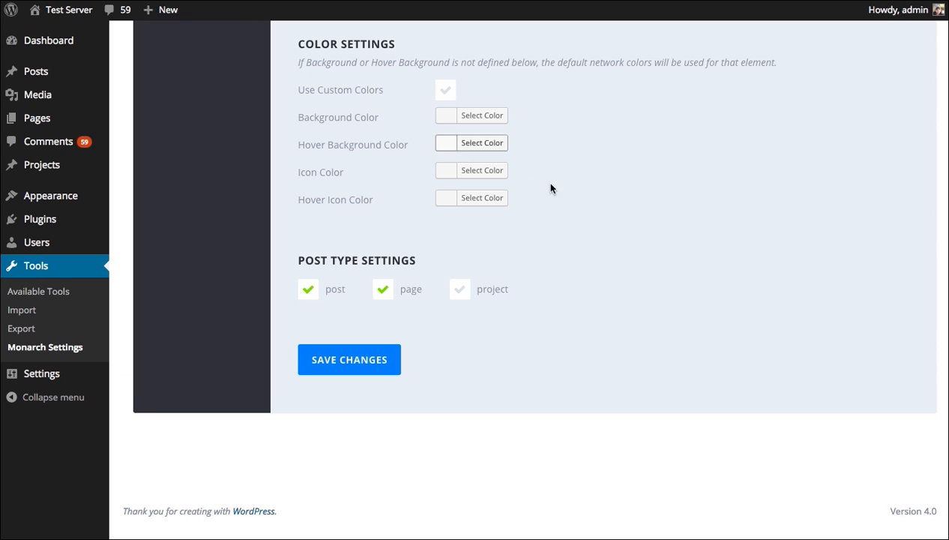
Set the inline icons' number of columns to 2, save the changes, and preview the icons on the reloaded blog post.
{"action": "scroll", "coordinate": [615, 282], "scroll_direction": "up", "scroll_amount": 4}
{"action": "scroll", "coordinate": [611, 277], "scroll_direction": "up", "scroll_amount": 2}
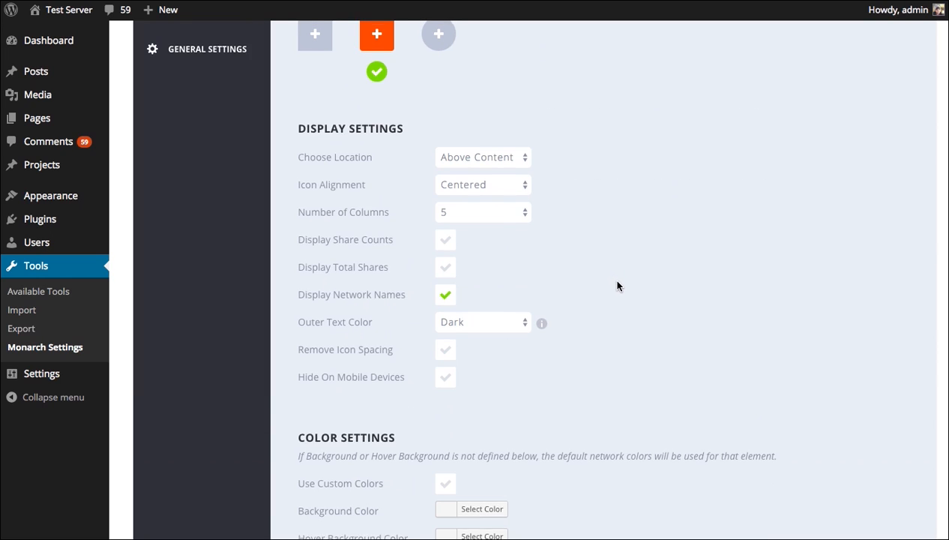
{"action": "left_click", "coordinate": [523, 244]}
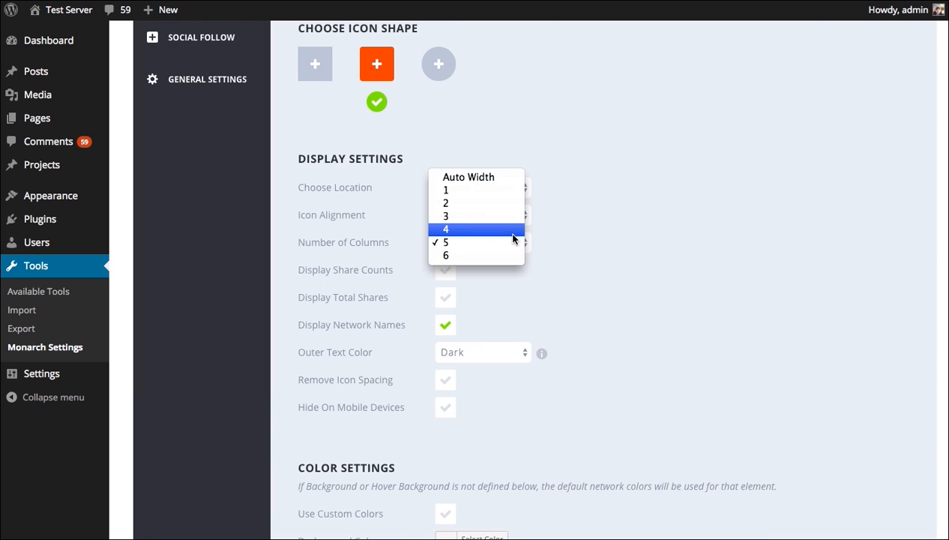
{"action": "left_click", "coordinate": [475, 204]}
{"action": "scroll", "coordinate": [615, 255], "scroll_direction": "down", "scroll_amount": 6}
{"action": "left_click", "coordinate": [371, 357]}
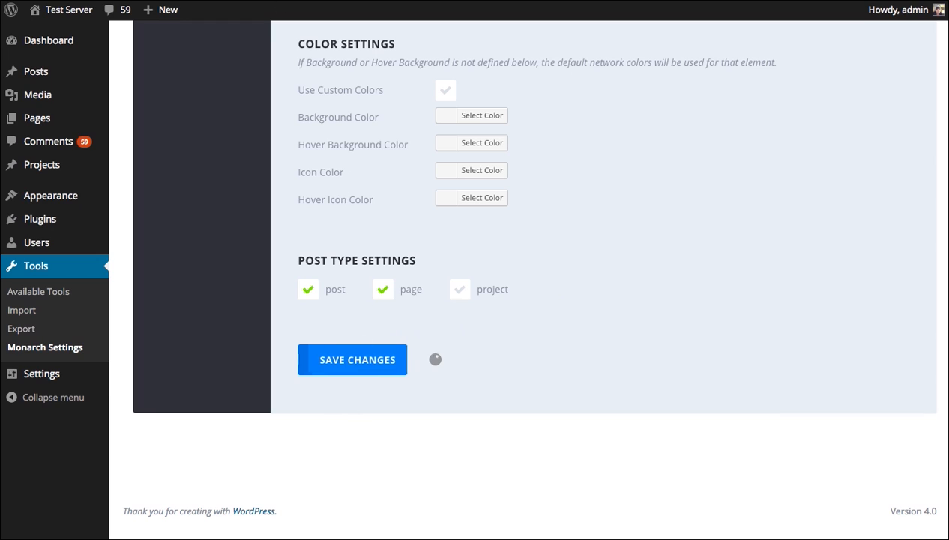
{"action": "key", "text": "ctrl+Tab"}
{"action": "key", "text": "super+r"}
{"action": "scroll", "coordinate": [171, 117], "scroll_direction": "down", "scroll_amount": 2}
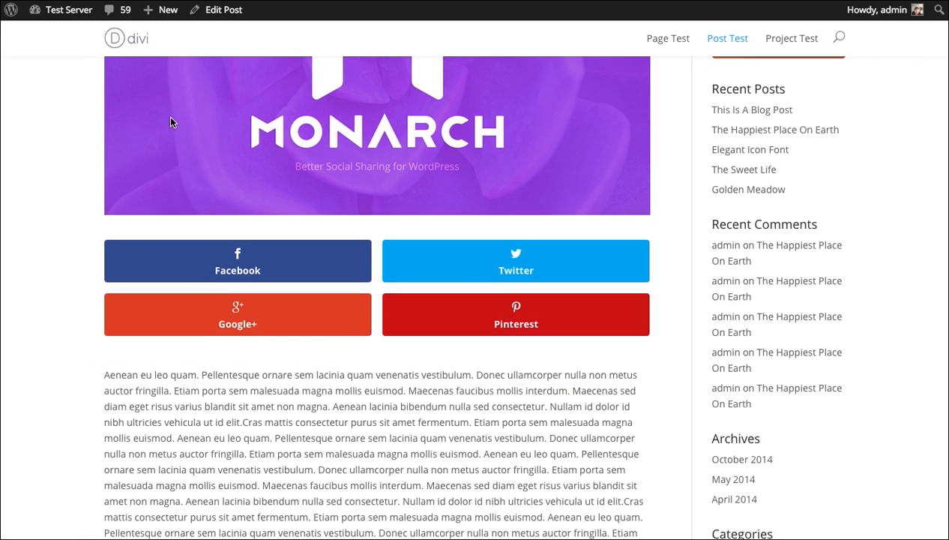
{"action": "scroll", "coordinate": [170, 122], "scroll_direction": "down", "scroll_amount": 1}
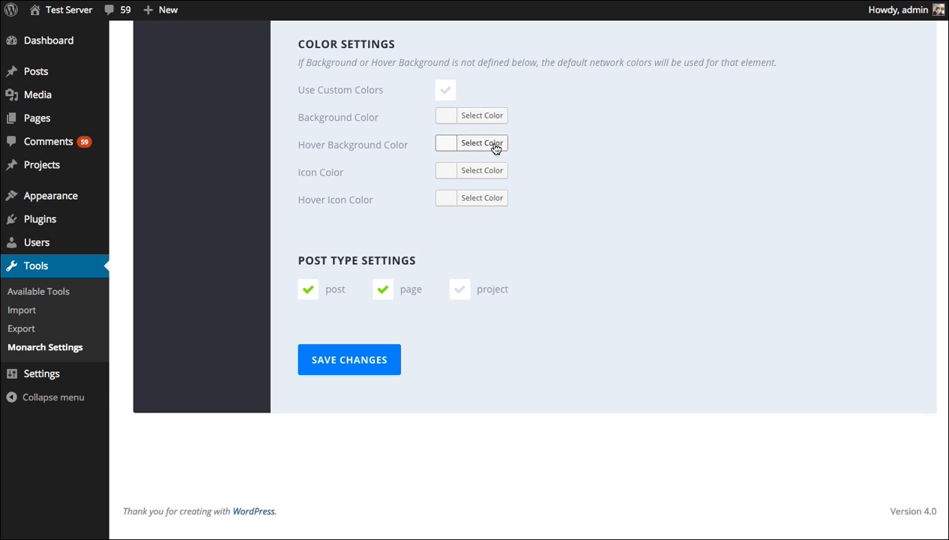
Set the inline icons' number of columns to 4 and save the changes.
{"action": "scroll", "coordinate": [525, 159], "scroll_direction": "up", "scroll_amount": 5}
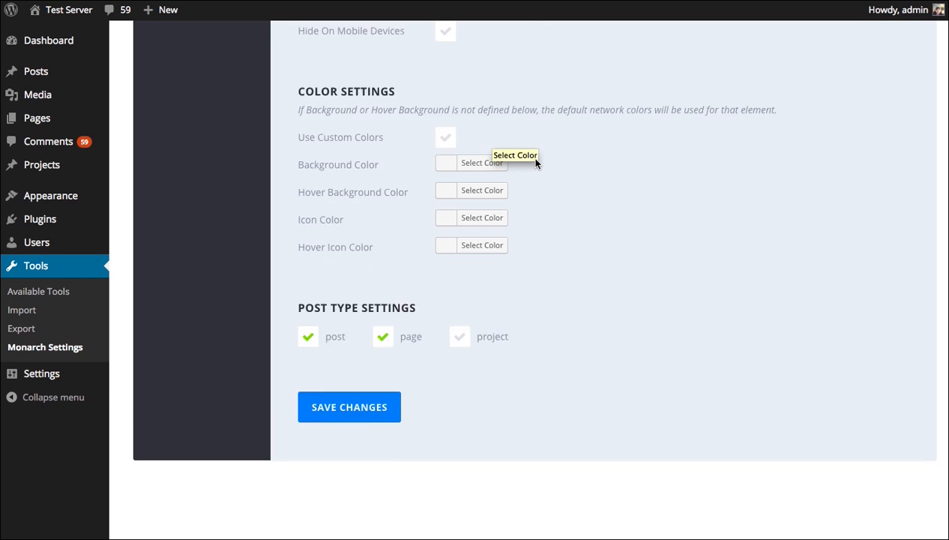
{"action": "left_click", "coordinate": [482, 160]}
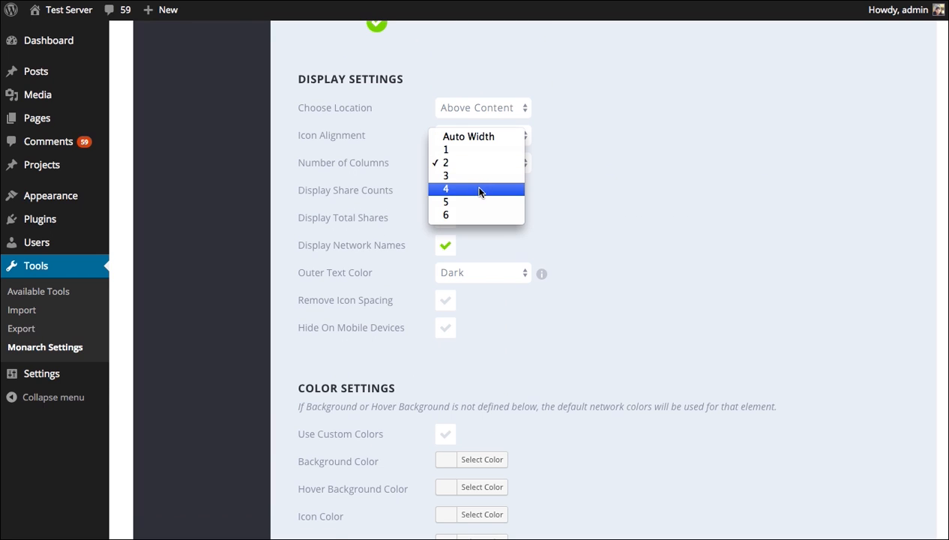
{"action": "left_click", "coordinate": [483, 191]}
{"action": "scroll", "coordinate": [366, 386], "scroll_direction": "down", "scroll_amount": 5}
{"action": "left_click", "coordinate": [363, 368]}
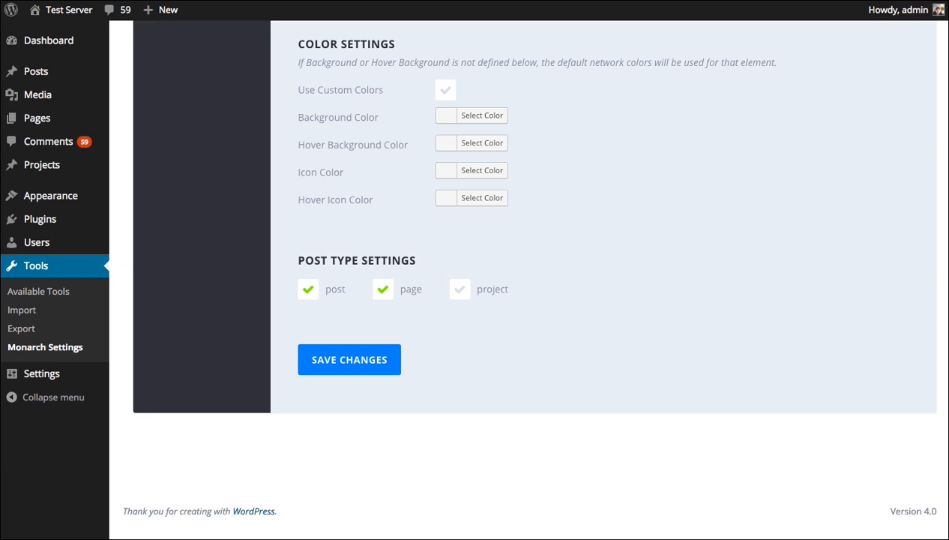
Set the inline icons' number of columns to Auto Width and save the changes.
{"action": "scroll", "coordinate": [519, 248], "scroll_direction": "up", "scroll_amount": 6}
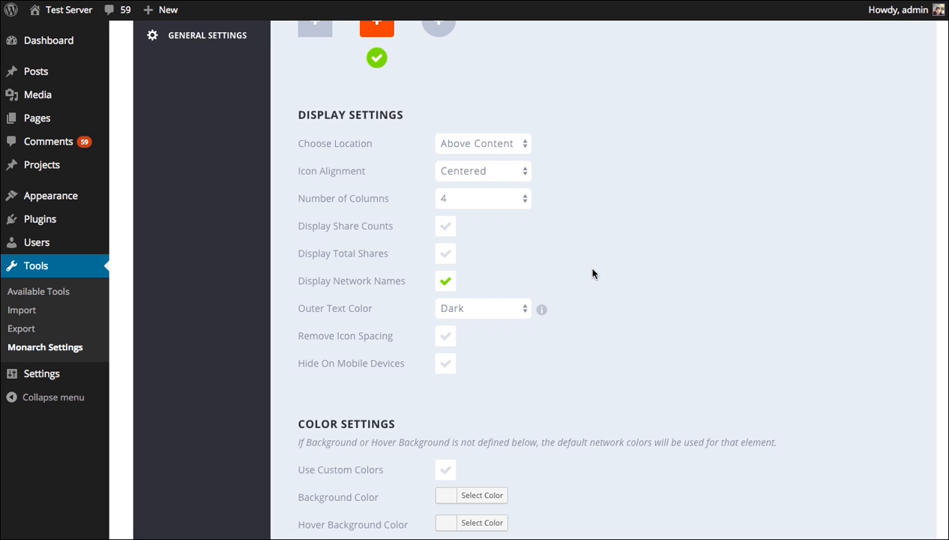
{"action": "left_click", "coordinate": [473, 199]}
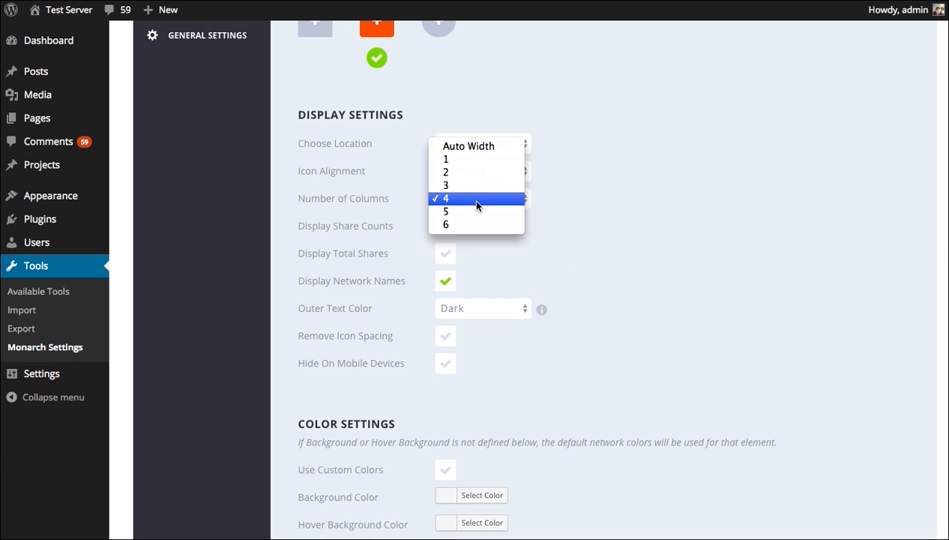
{"action": "left_click", "coordinate": [479, 146]}
{"action": "scroll", "coordinate": [651, 240], "scroll_direction": "down", "scroll_amount": 1}
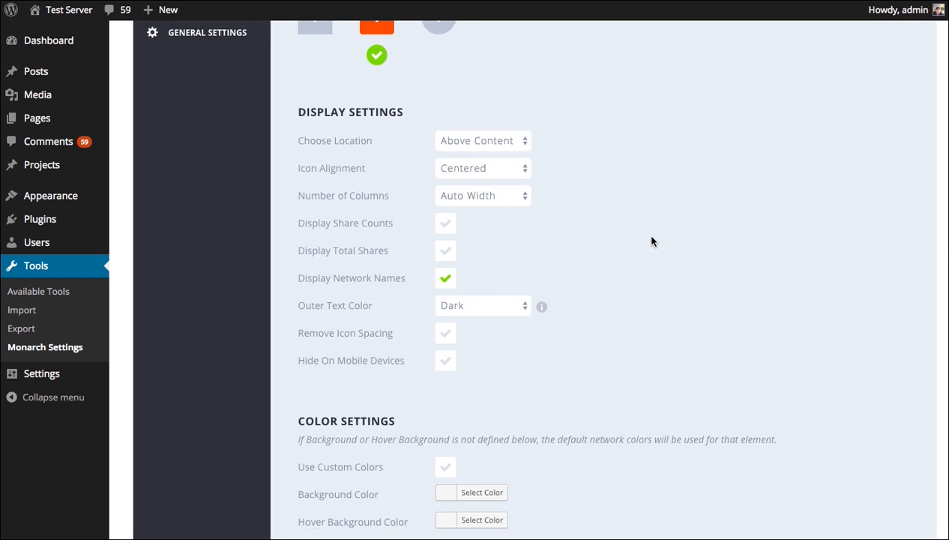
{"action": "scroll", "coordinate": [651, 241], "scroll_direction": "down", "scroll_amount": 3}
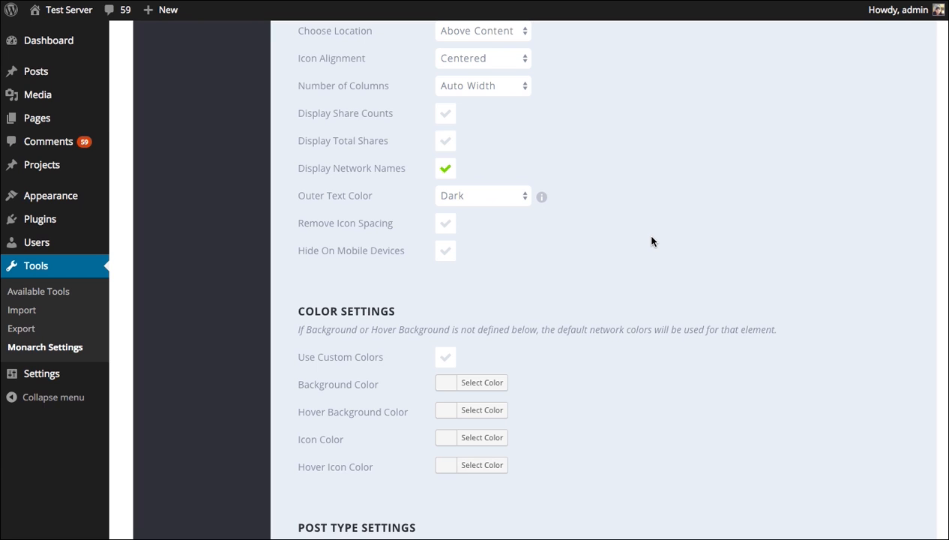
{"action": "scroll", "coordinate": [644, 233], "scroll_direction": "down", "scroll_amount": 4}
{"action": "left_click", "coordinate": [388, 360]}
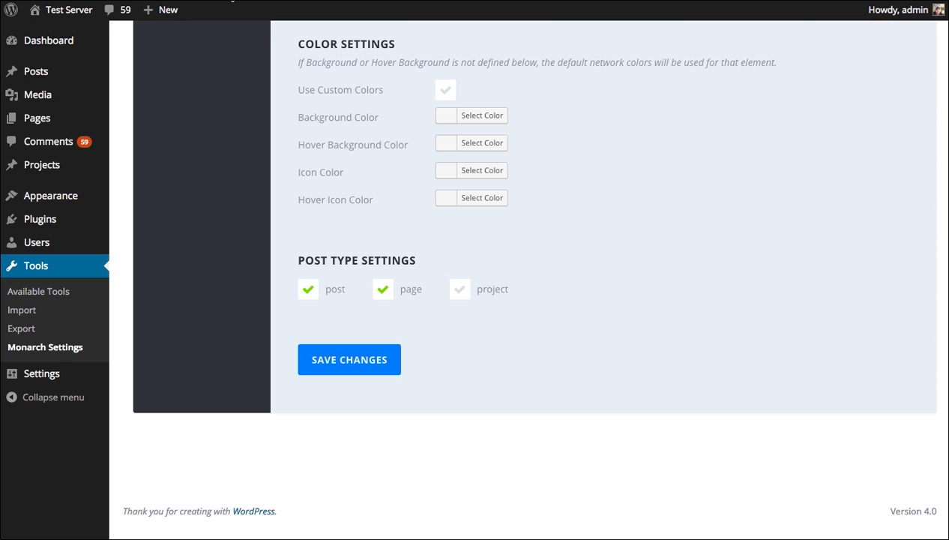
Set the inline icons' number of columns back to 4 and enable the display of share counts.
{"action": "scroll", "coordinate": [653, 249], "scroll_direction": "up", "scroll_amount": 7}
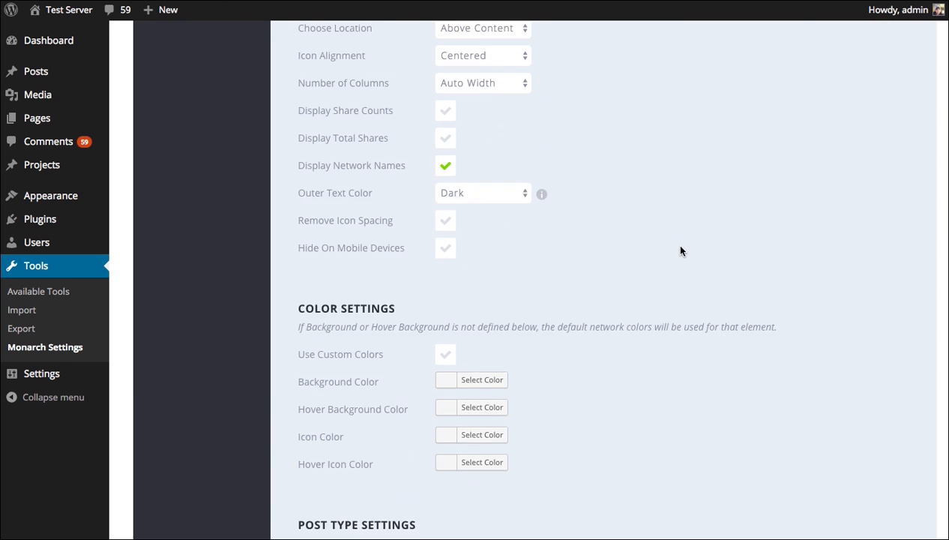
{"action": "scroll", "coordinate": [680, 250], "scroll_direction": "up", "scroll_amount": 3}
{"action": "left_click", "coordinate": [509, 210]}
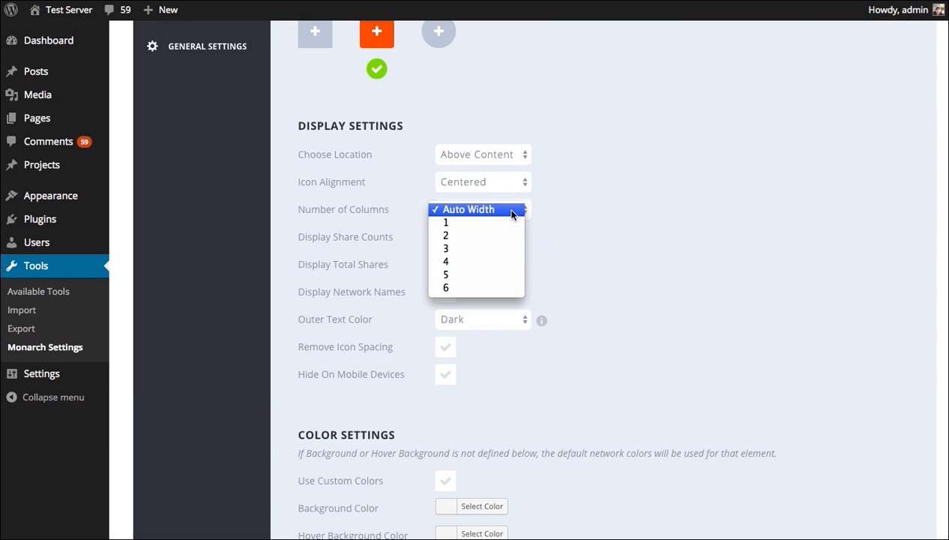
{"action": "left_click", "coordinate": [483, 262]}
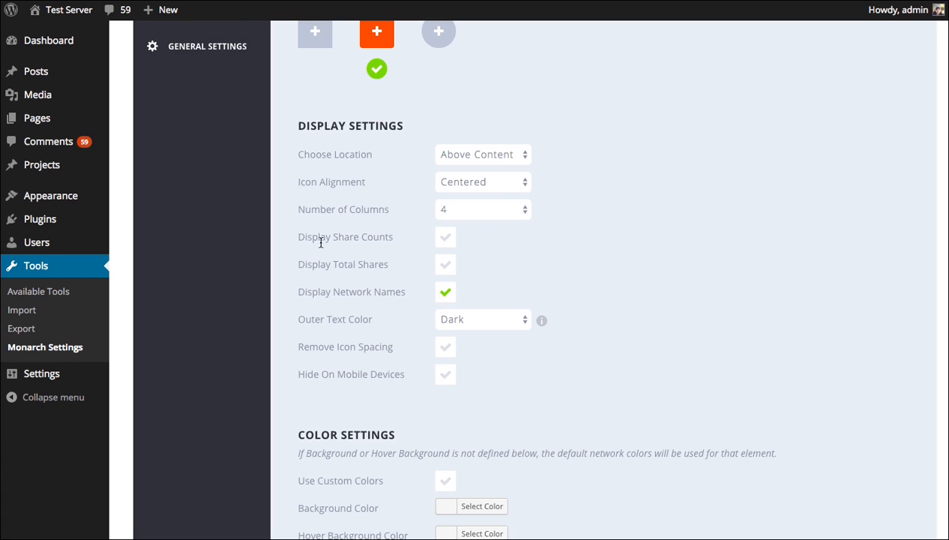
{"action": "left_click", "coordinate": [446, 239]}
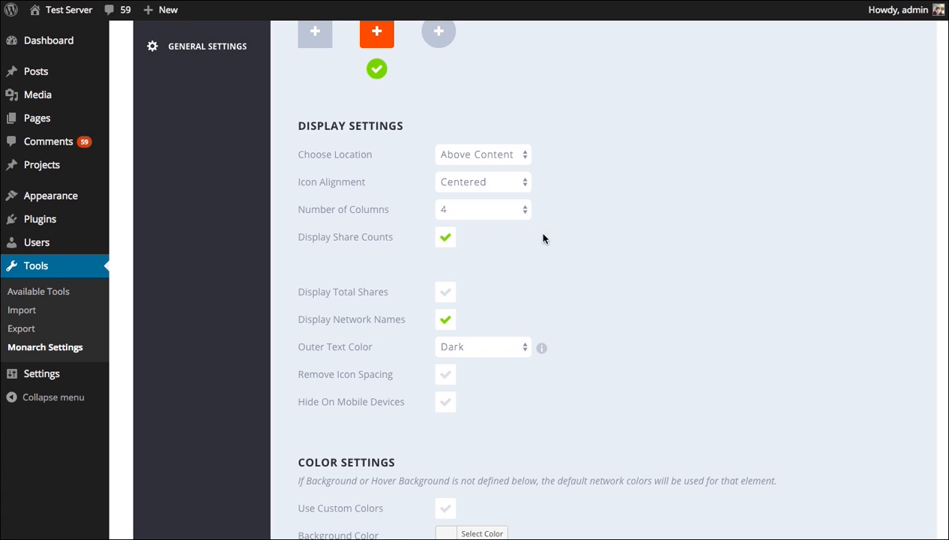
{"action": "scroll", "coordinate": [558, 245], "scroll_direction": "down", "scroll_amount": 10}
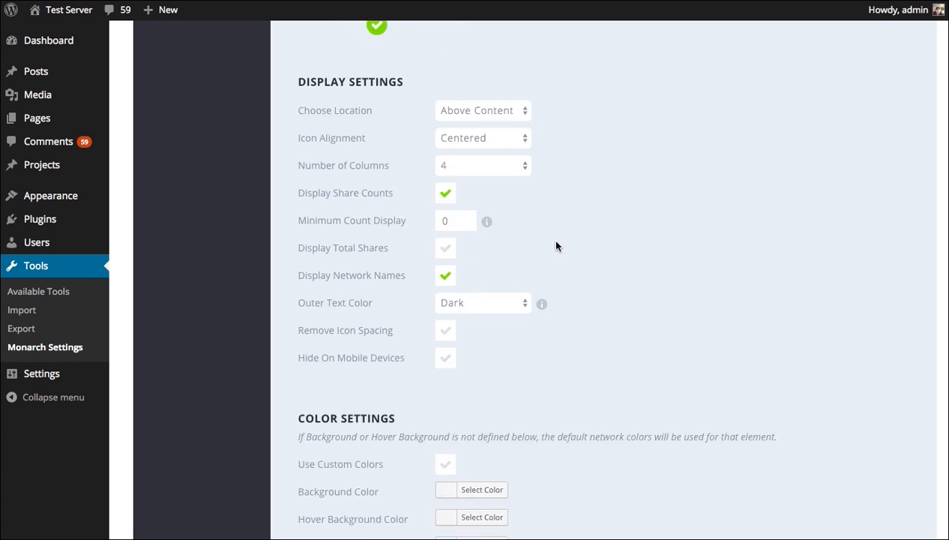
{"action": "scroll", "coordinate": [290, 93], "scroll_direction": "up", "scroll_amount": 1}
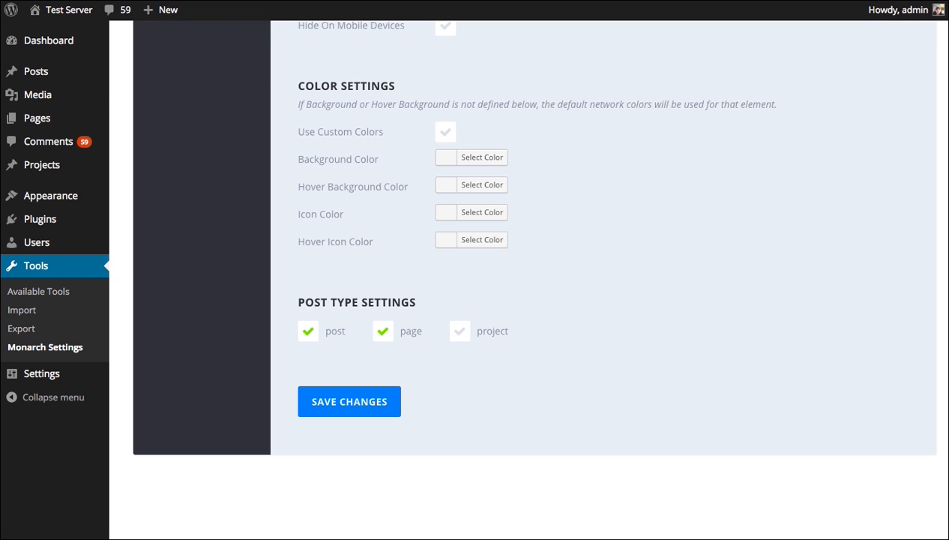
Turn off the display of network names on the inline icons and save the changes.
{"action": "scroll", "coordinate": [706, 285], "scroll_direction": "up", "scroll_amount": 5}
{"action": "scroll", "coordinate": [706, 285], "scroll_direction": "up", "scroll_amount": 1}
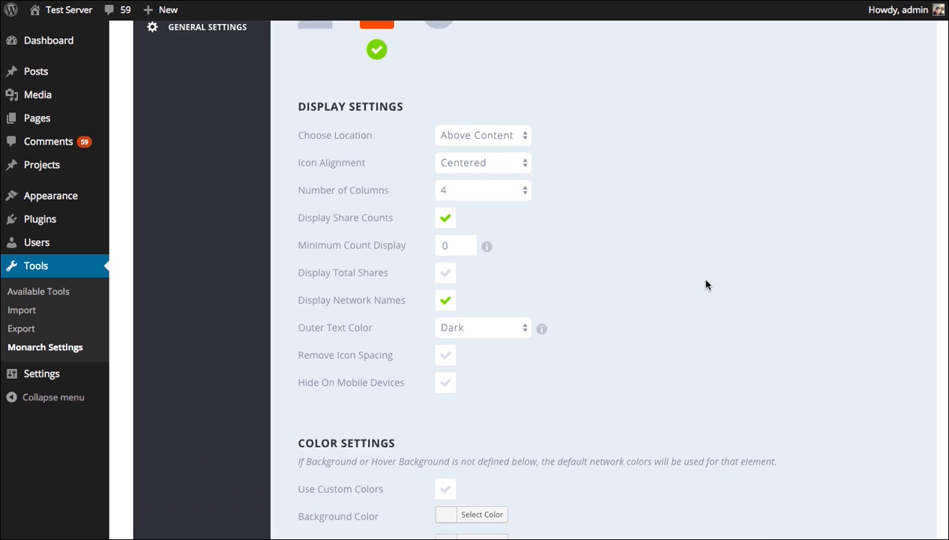
{"action": "scroll", "coordinate": [706, 278], "scroll_direction": "down", "scroll_amount": 1}
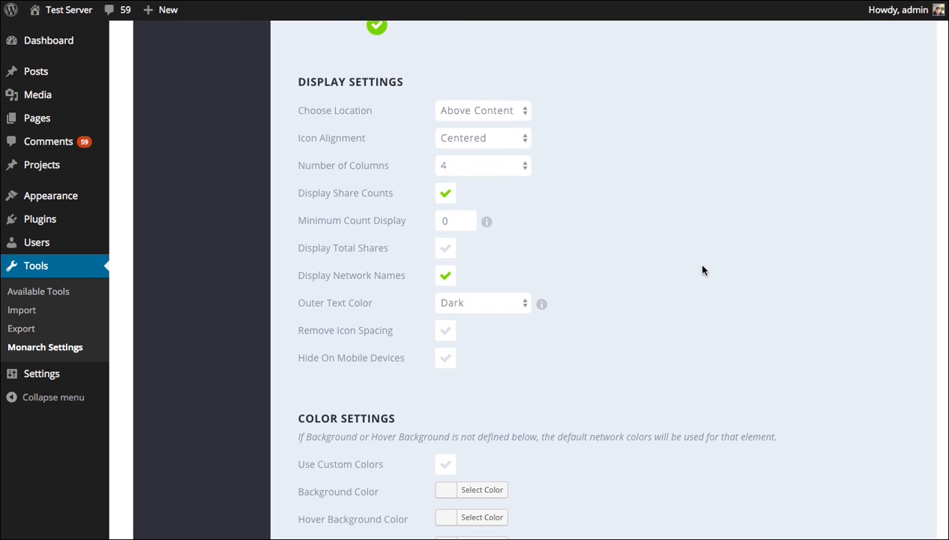
{"action": "left_click", "coordinate": [445, 275]}
{"action": "scroll", "coordinate": [564, 262], "scroll_direction": "down", "scroll_amount": 5}
{"action": "left_click", "coordinate": [350, 363]}
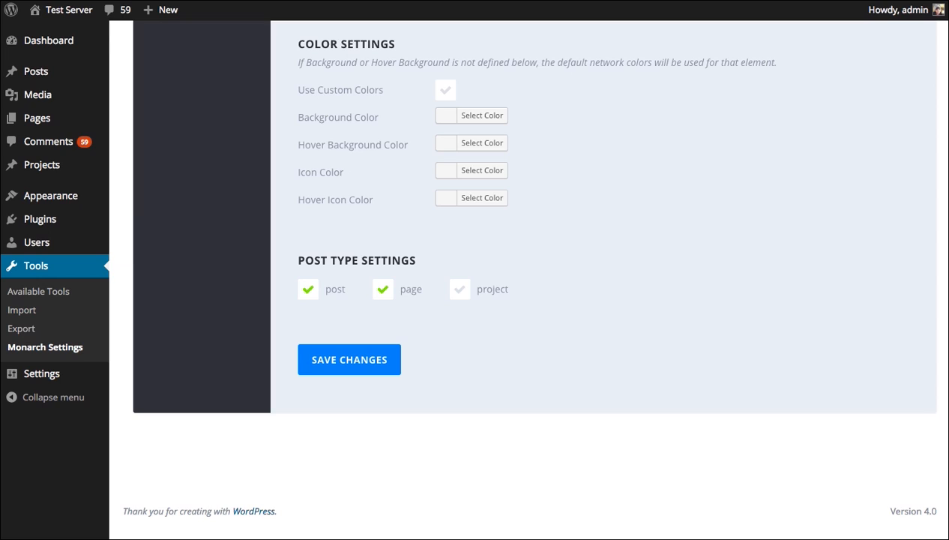
Turn off the share counts on the inline icons, save the changes, and preview the icons on the blog post.
{"action": "scroll", "coordinate": [806, 330], "scroll_direction": "up", "scroll_amount": 5}
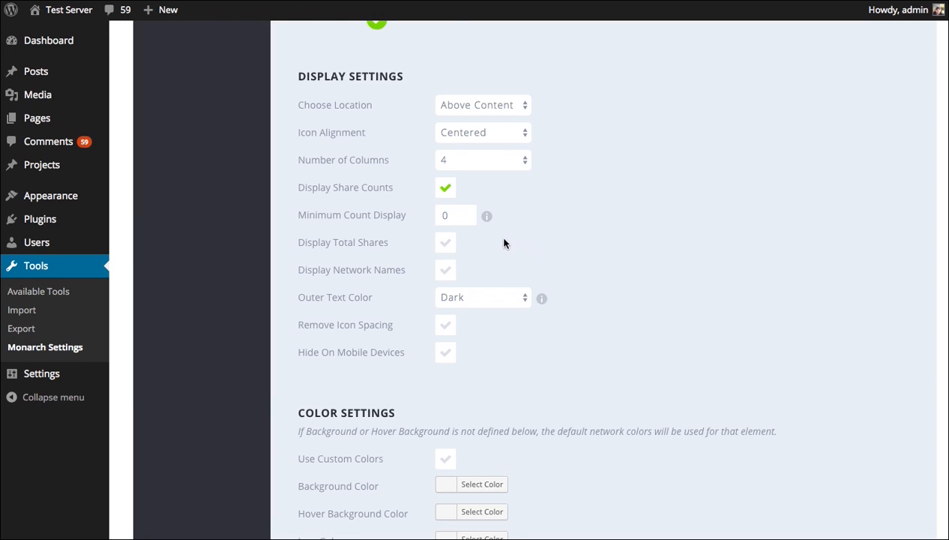
{"action": "scroll", "coordinate": [612, 248], "scroll_direction": "down", "scroll_amount": 5}
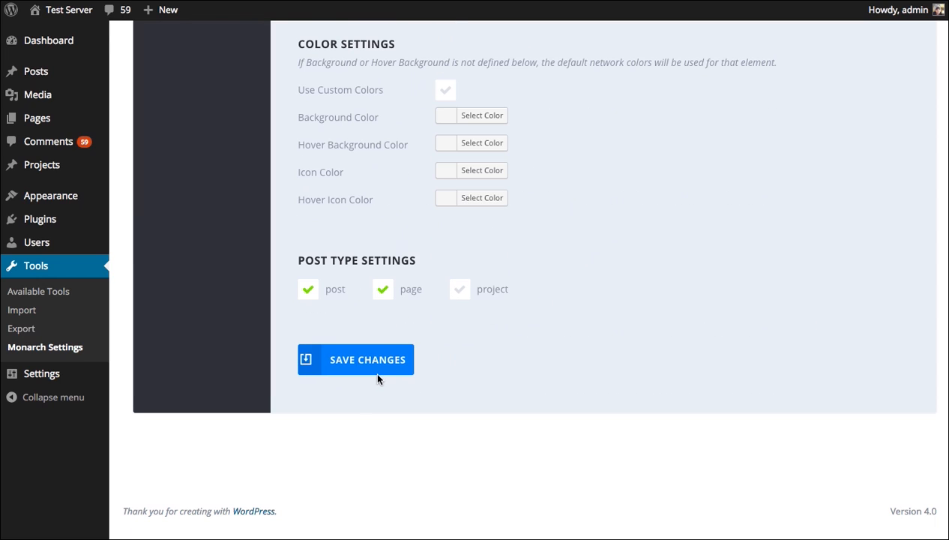
{"action": "left_click", "coordinate": [378, 374]}
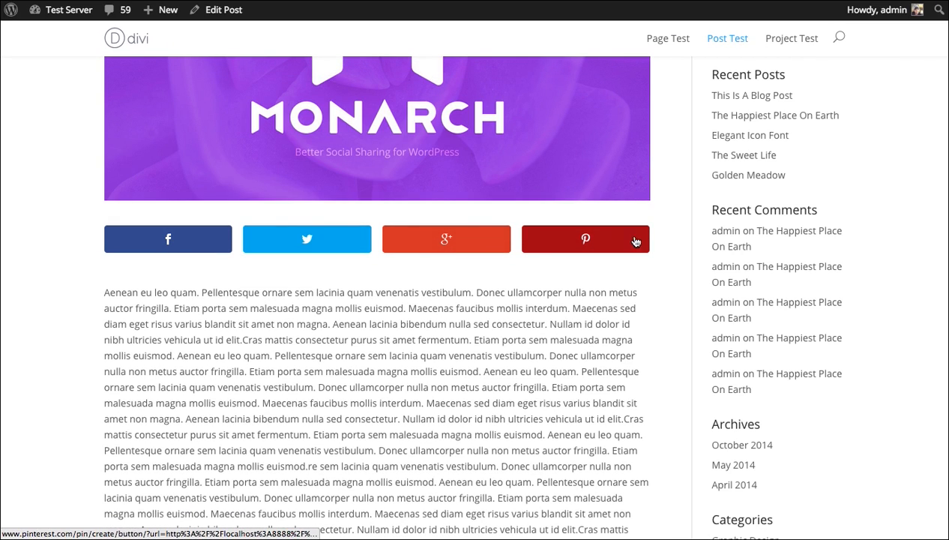
{"action": "scroll", "coordinate": [300, 225], "scroll_direction": "up", "scroll_amount": 5}
{"action": "scroll", "coordinate": [127, 75], "scroll_direction": "down", "scroll_amount": 1}
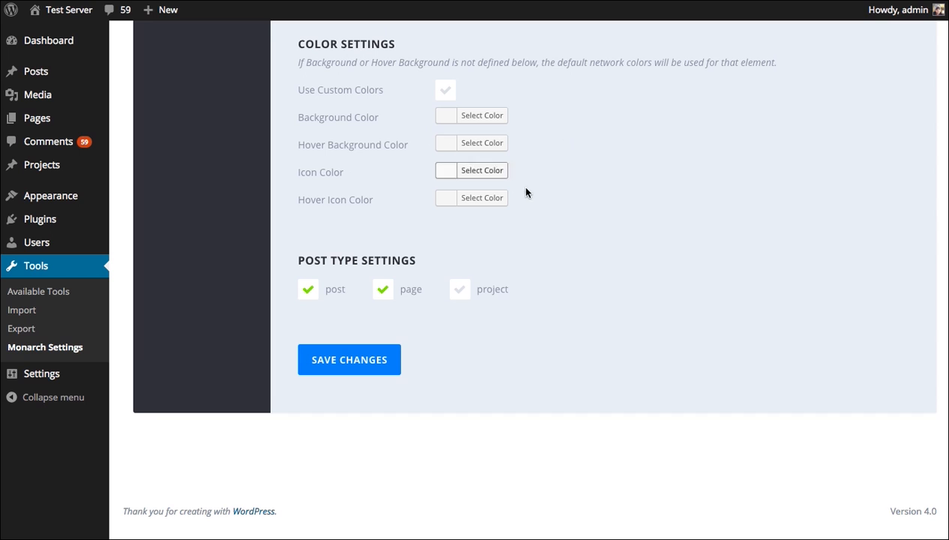
Enable Display Total Shares and Remove Icon Spacing for the inline icons, and save the changes.
{"action": "scroll", "coordinate": [524, 193], "scroll_direction": "up", "scroll_amount": 6}
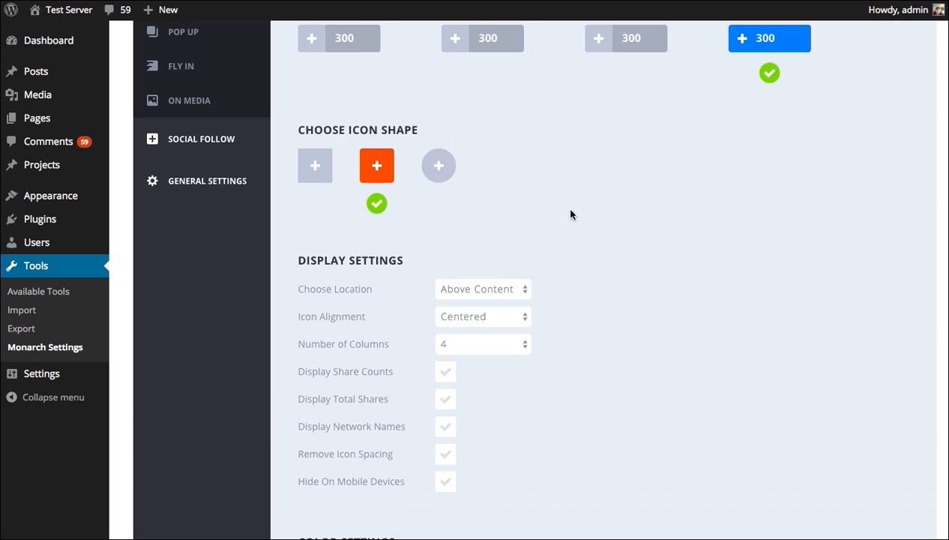
{"action": "scroll", "coordinate": [585, 220], "scroll_direction": "down", "scroll_amount": 3}
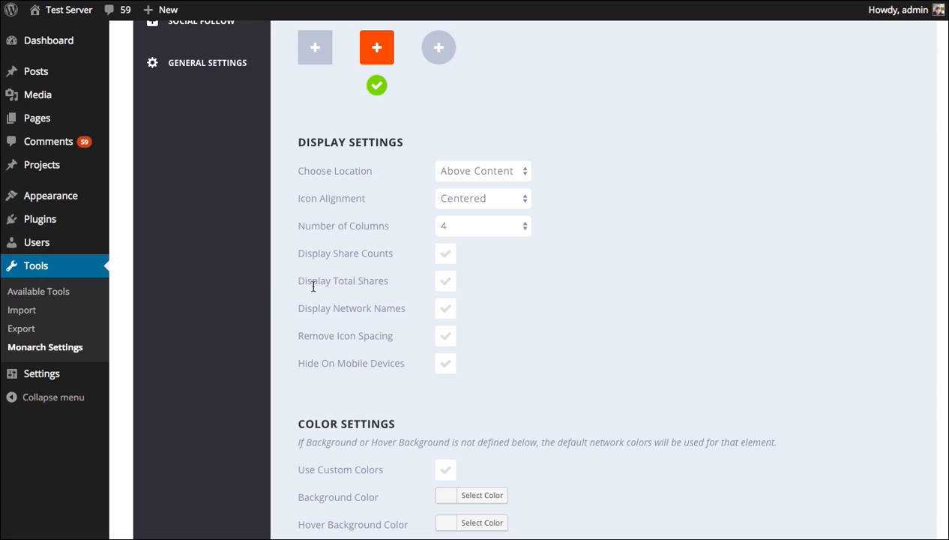
{"action": "left_click", "coordinate": [447, 284]}
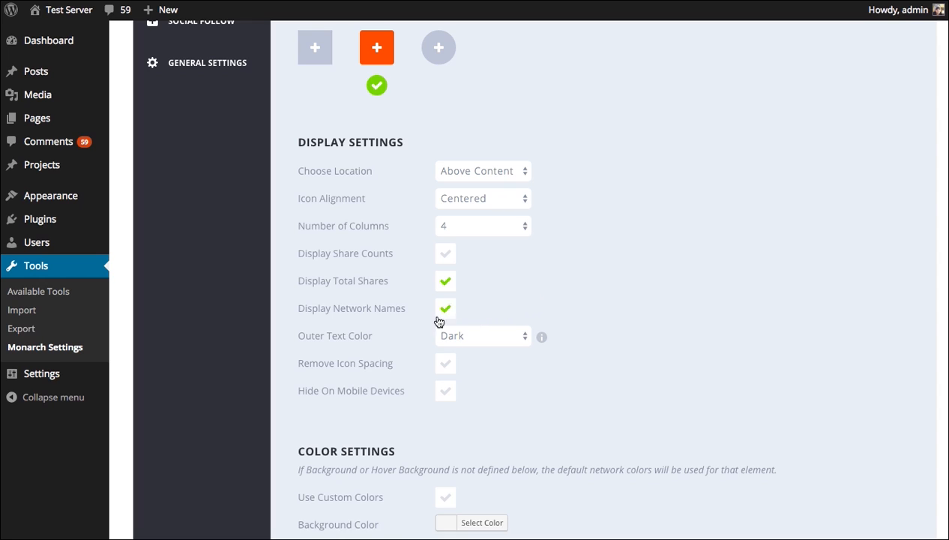
{"action": "left_click", "coordinate": [448, 367]}
{"action": "scroll", "coordinate": [431, 394], "scroll_direction": "down", "scroll_amount": 5}
{"action": "left_click", "coordinate": [355, 384]}
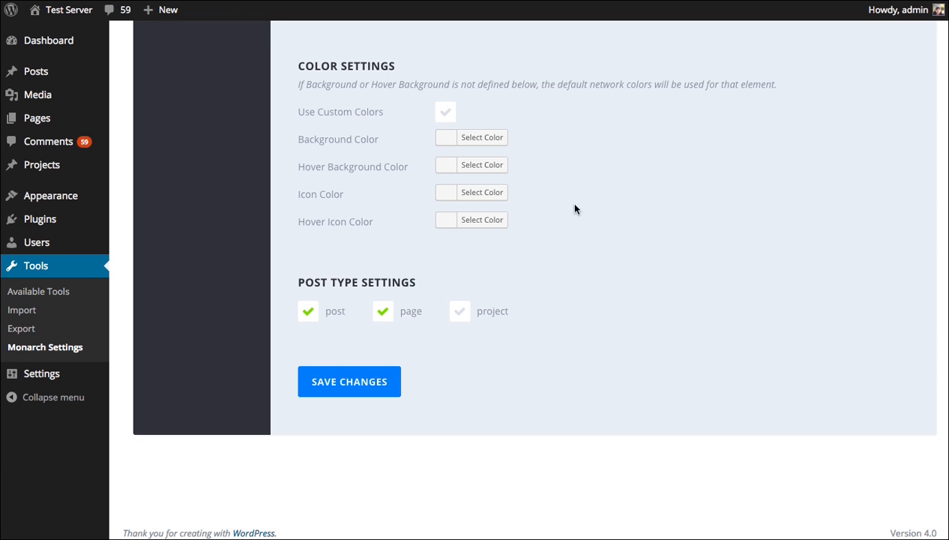
Enable custom colors for the inline icons and set the background color to the preset red.
{"action": "scroll", "coordinate": [649, 309], "scroll_direction": "up", "scroll_amount": 3}
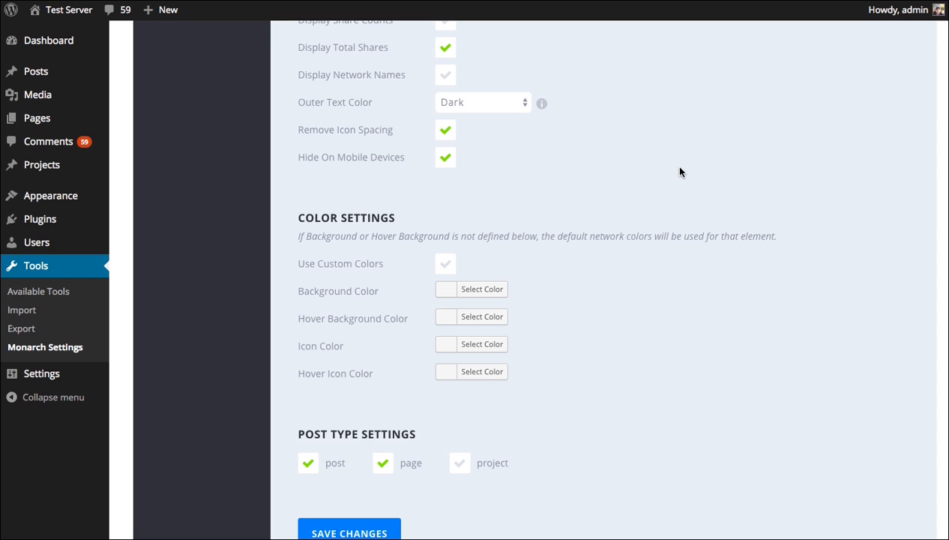
{"action": "scroll", "coordinate": [679, 171], "scroll_direction": "down", "scroll_amount": 1}
{"action": "left_click", "coordinate": [447, 240]}
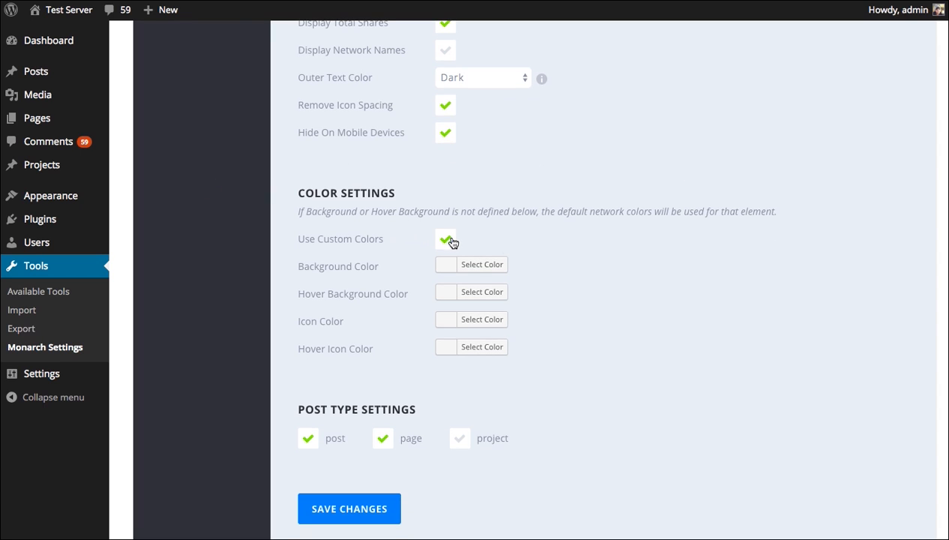
{"action": "left_click", "coordinate": [440, 268]}
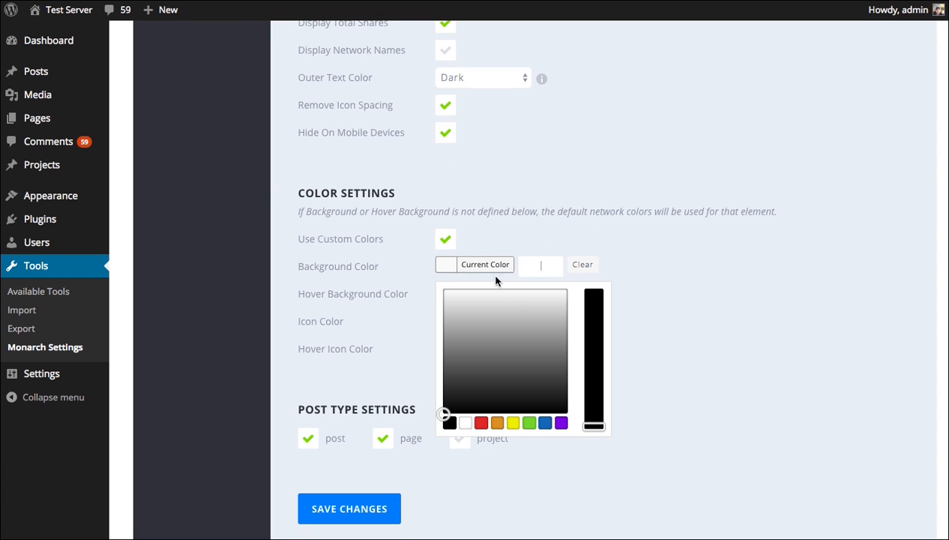
{"action": "left_click", "coordinate": [480, 423]}
{"action": "left_click", "coordinate": [458, 267]}
Set the inline icons' hover background color to the preset orange and save the changes.
{"action": "left_click", "coordinate": [448, 294]}
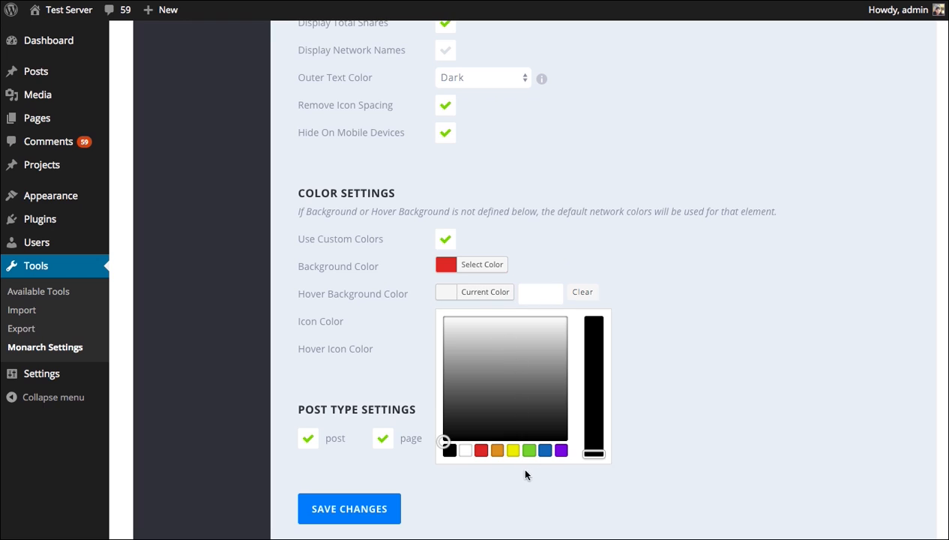
{"action": "left_click", "coordinate": [500, 449]}
{"action": "left_click", "coordinate": [644, 434]}
{"action": "left_click", "coordinate": [392, 513]}
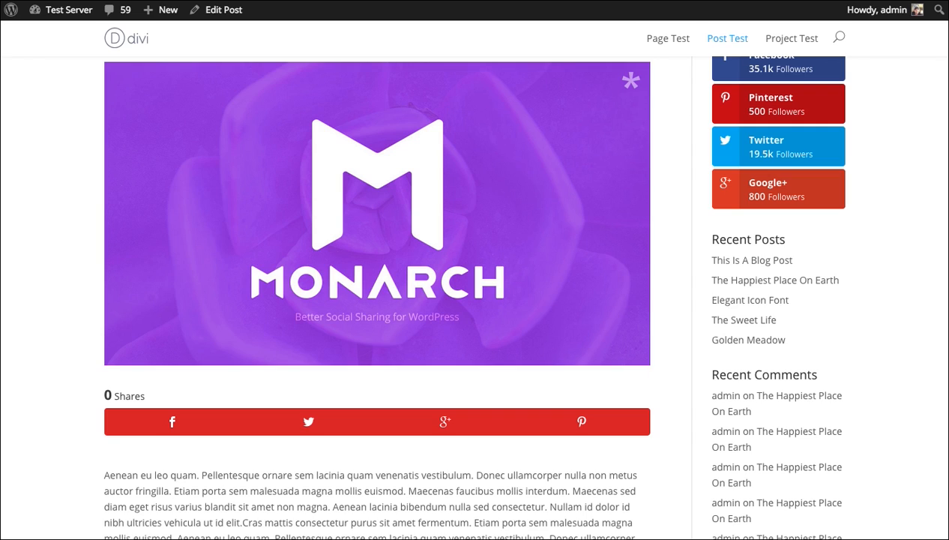
Turn off the Inline share location, enable Fly In instead, save the changes, and preview the blog post.
{"action": "scroll", "coordinate": [475, 300], "scroll_direction": "up", "scroll_amount": 1}
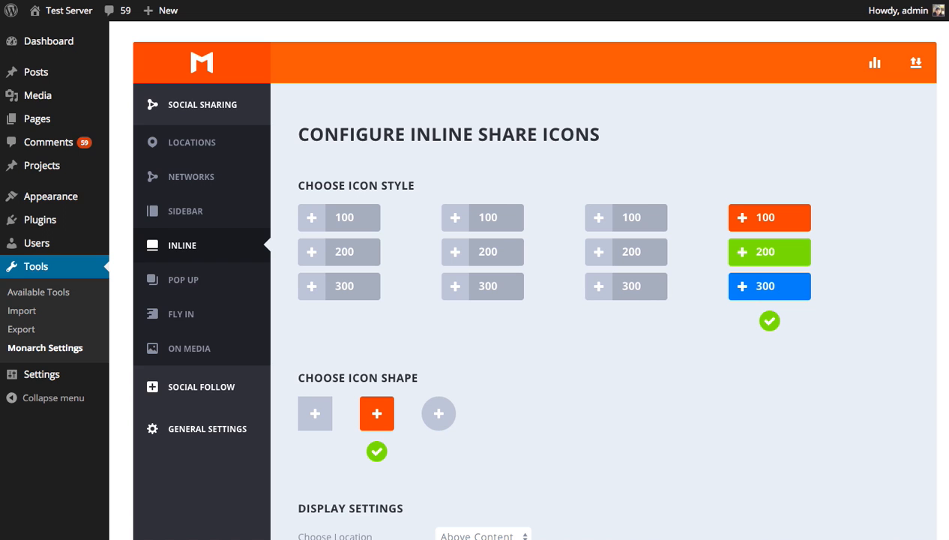
{"action": "left_click", "coordinate": [212, 144]}
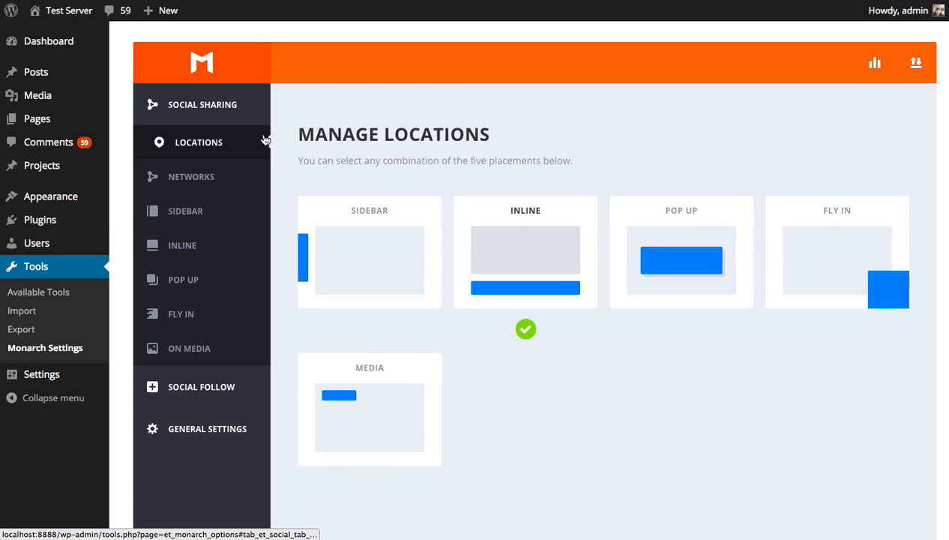
{"action": "left_click", "coordinate": [562, 256]}
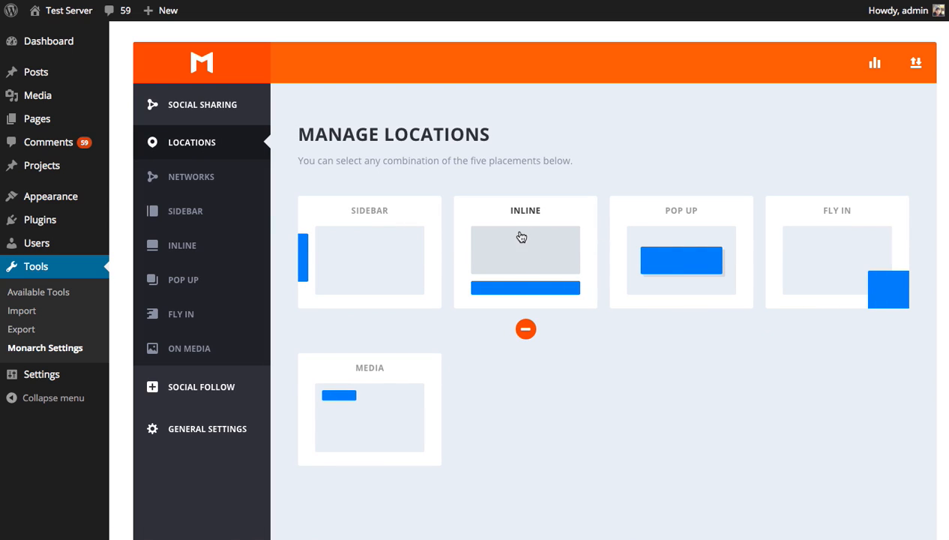
{"action": "left_click", "coordinate": [835, 278]}
{"action": "scroll", "coordinate": [697, 395], "scroll_direction": "down", "scroll_amount": 5}
{"action": "left_click", "coordinate": [365, 363]}
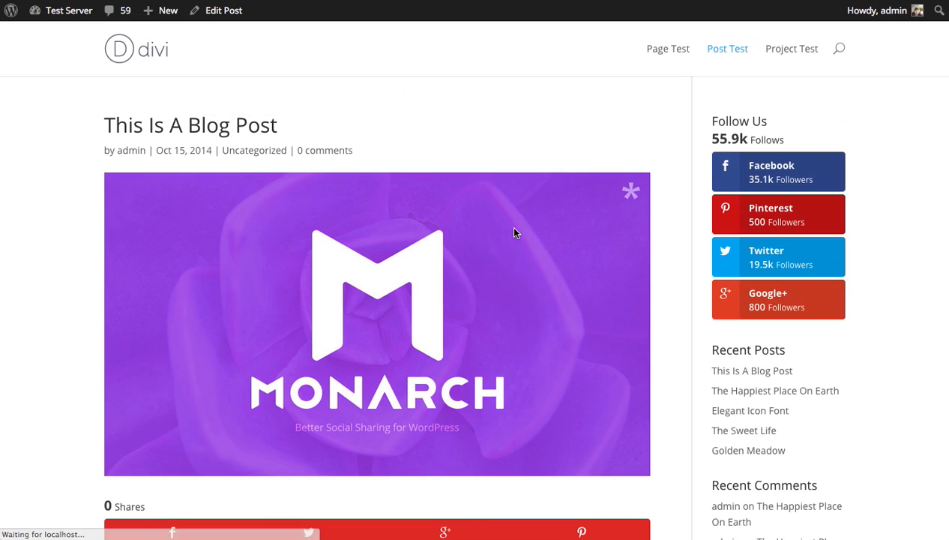
{"action": "scroll", "coordinate": [878, 192], "scroll_direction": "down", "scroll_amount": 10}
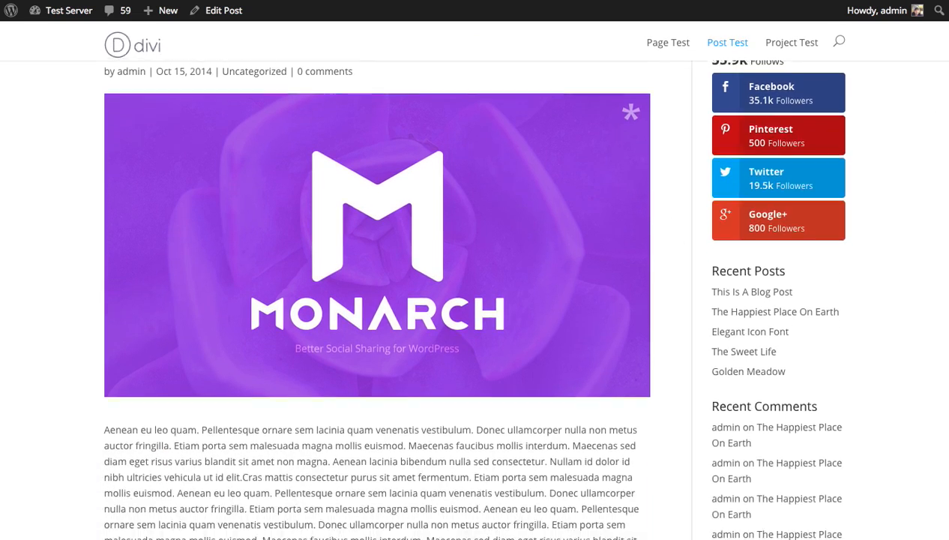
{"action": "scroll", "coordinate": [948, 432], "scroll_direction": "up", "scroll_amount": 1}
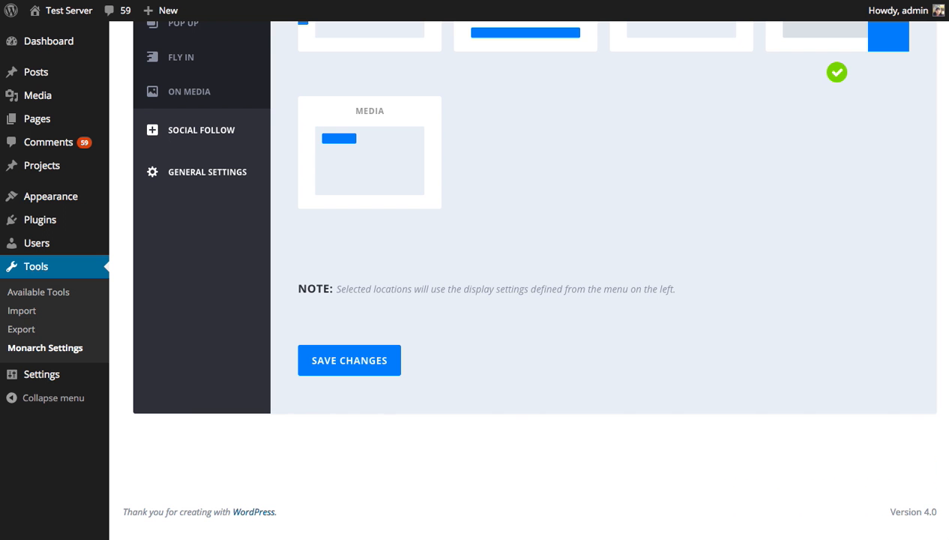
Open the Fly In configuration and highlight the fly-in's title and message texts on the blog post.
{"action": "scroll", "coordinate": [626, 279], "scroll_direction": "up", "scroll_amount": 5}
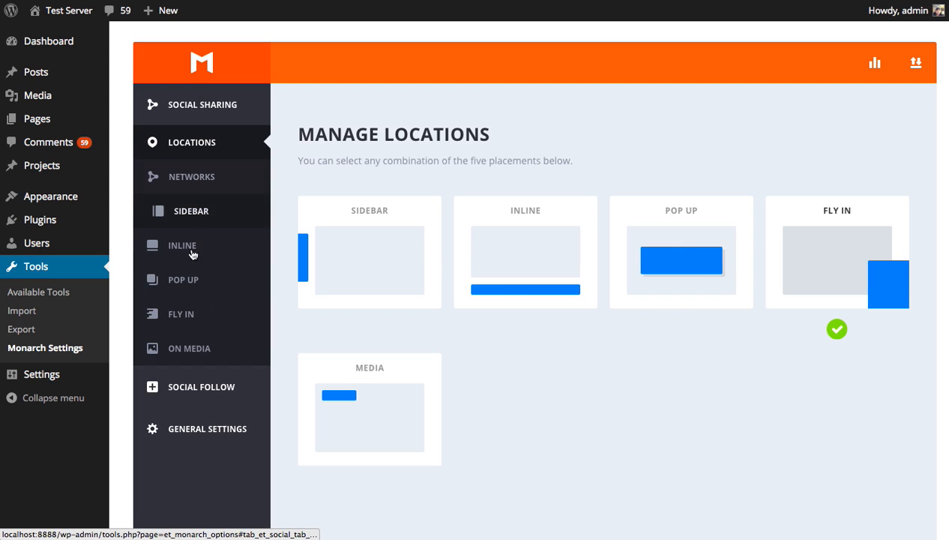
{"action": "left_click", "coordinate": [181, 319]}
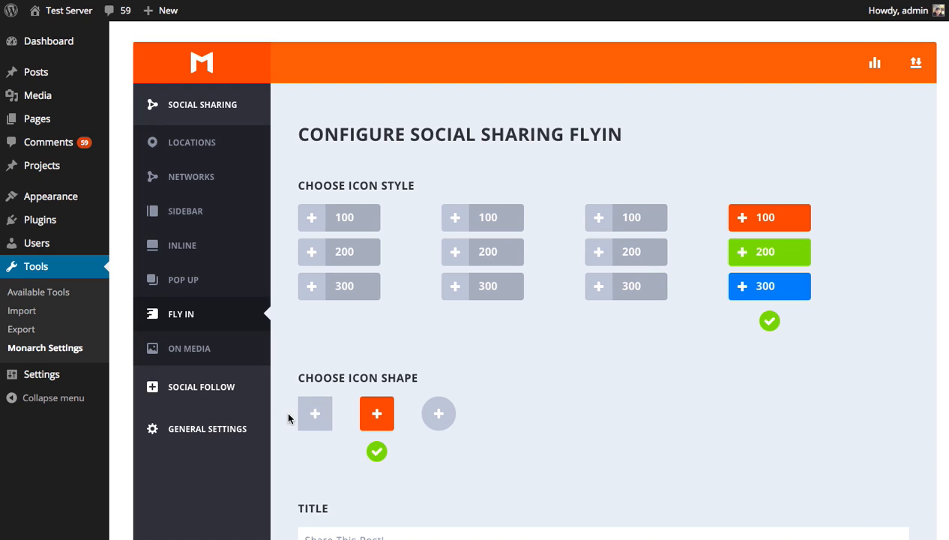
{"action": "scroll", "coordinate": [621, 383], "scroll_direction": "down", "scroll_amount": 3}
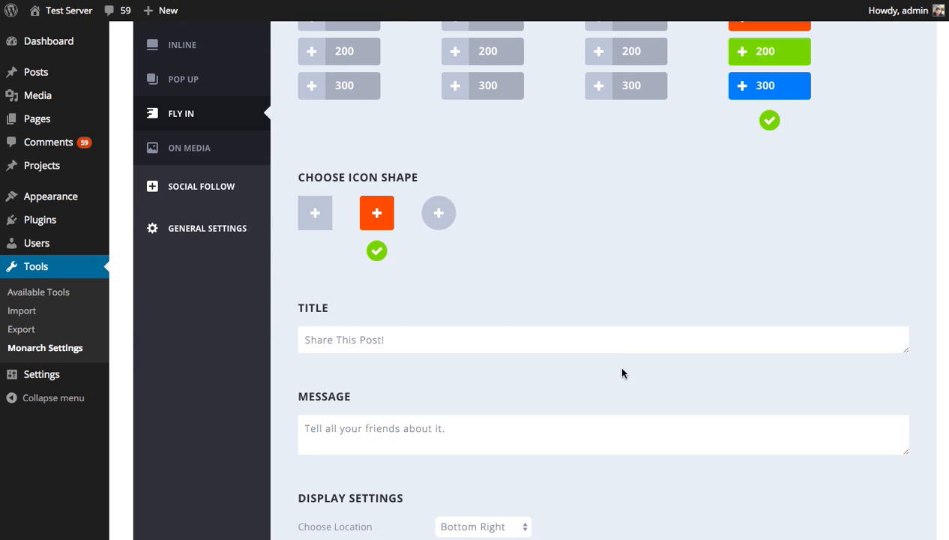
{"action": "scroll", "coordinate": [665, 225], "scroll_direction": "down", "scroll_amount": 1}
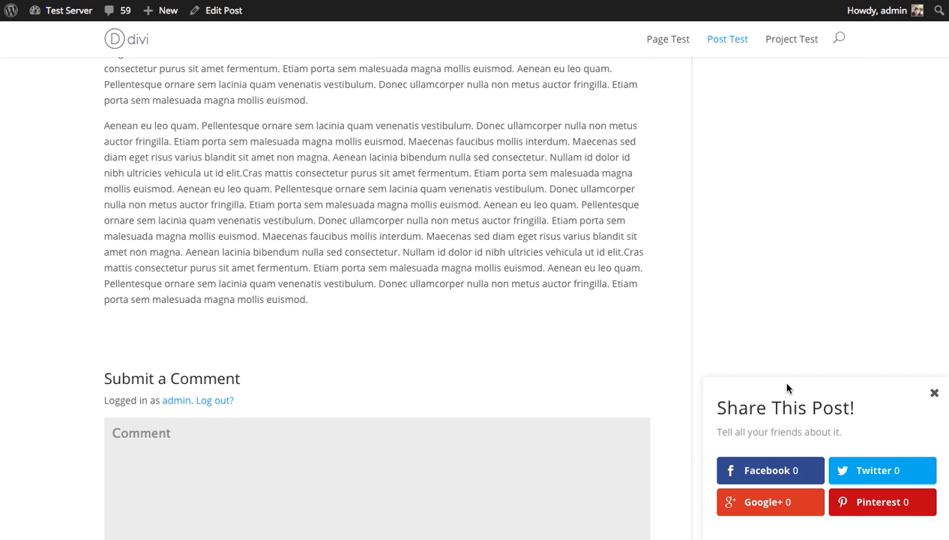
{"action": "left_click_drag", "start_coordinate": [717, 407], "coordinate": [854, 407]}
{"action": "left_click_drag", "start_coordinate": [710, 425], "coordinate": [843, 428]}
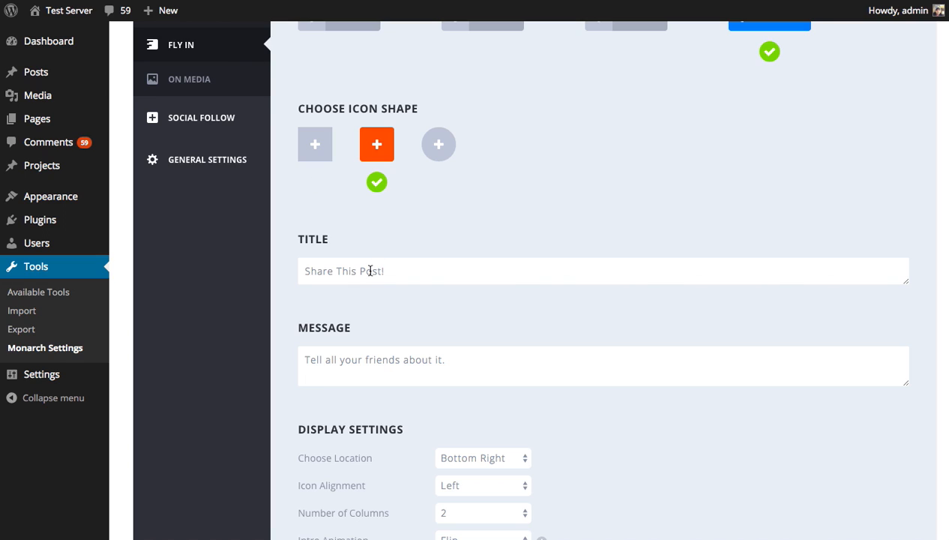
Change the fly-in title to "Tell Your Friends!" and clear the fly-in message.
{"action": "triple_click", "coordinate": [370, 270]}
{"action": "type", "text": "Tell Your "}
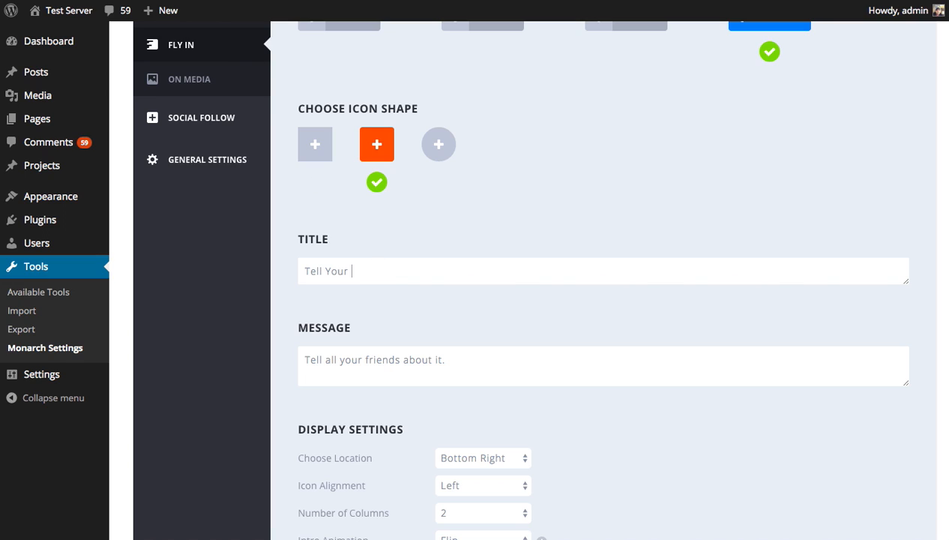
{"action": "type", "text": "Friends!"}
{"action": "triple_click", "coordinate": [419, 361]}
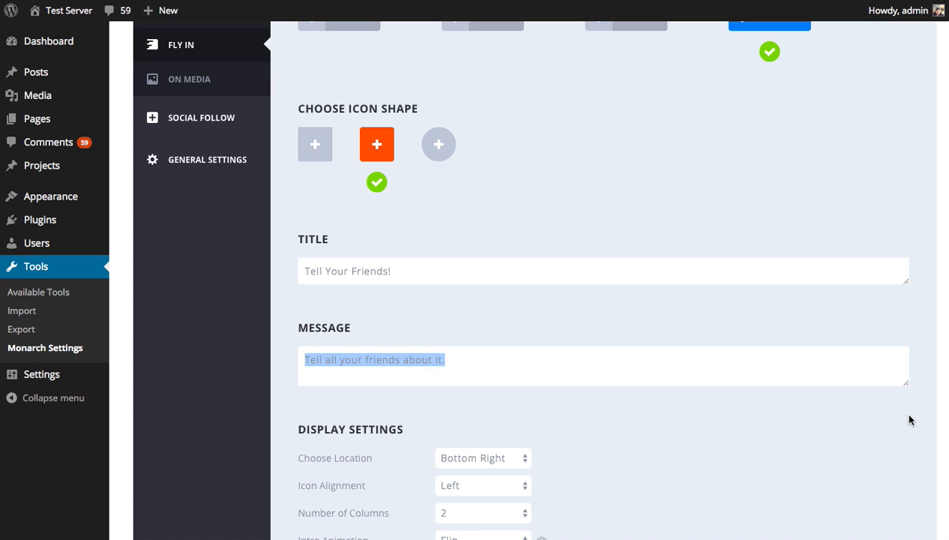
{"action": "key", "text": "BackSpace"}
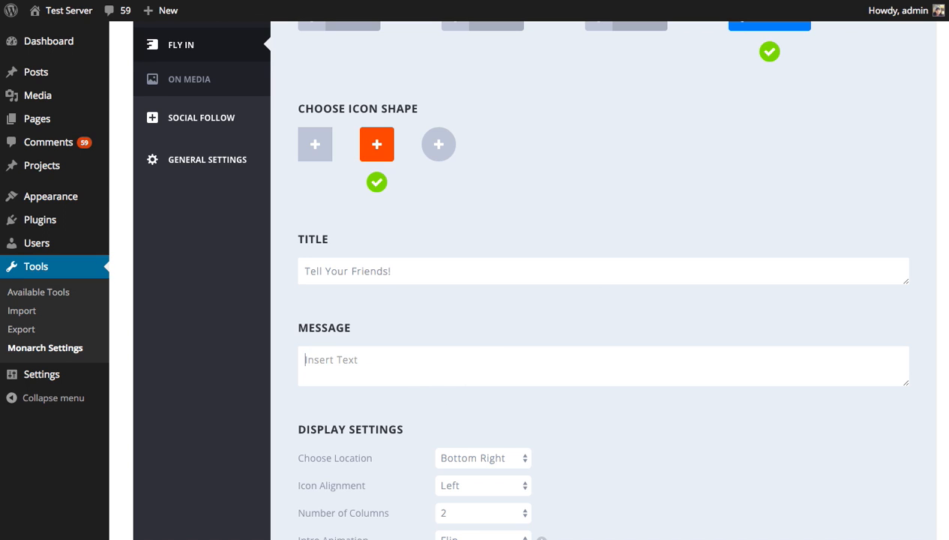
Save the fly-in changes and reload the blog post to preview the fly-in at the end of the content.
{"action": "scroll", "coordinate": [638, 318], "scroll_direction": "down", "scroll_amount": 10}
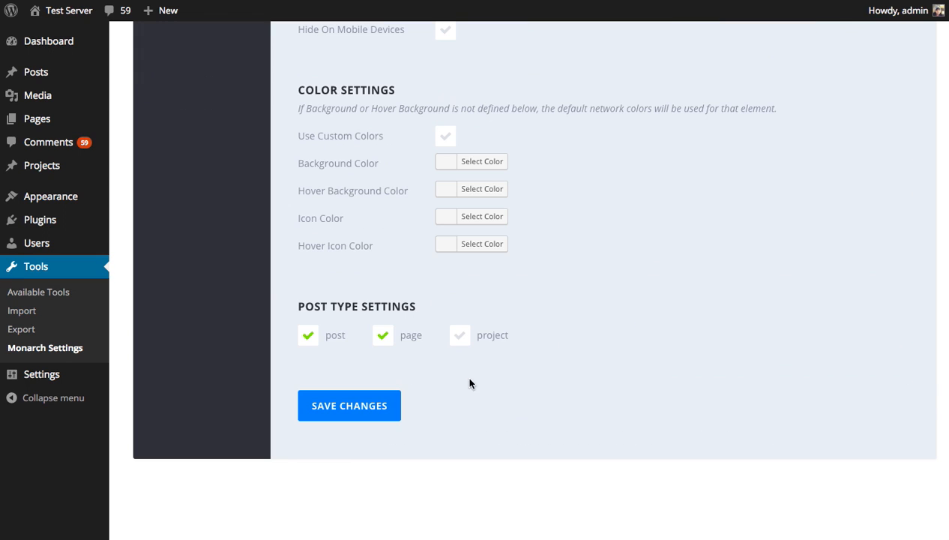
{"action": "left_click", "coordinate": [354, 412]}
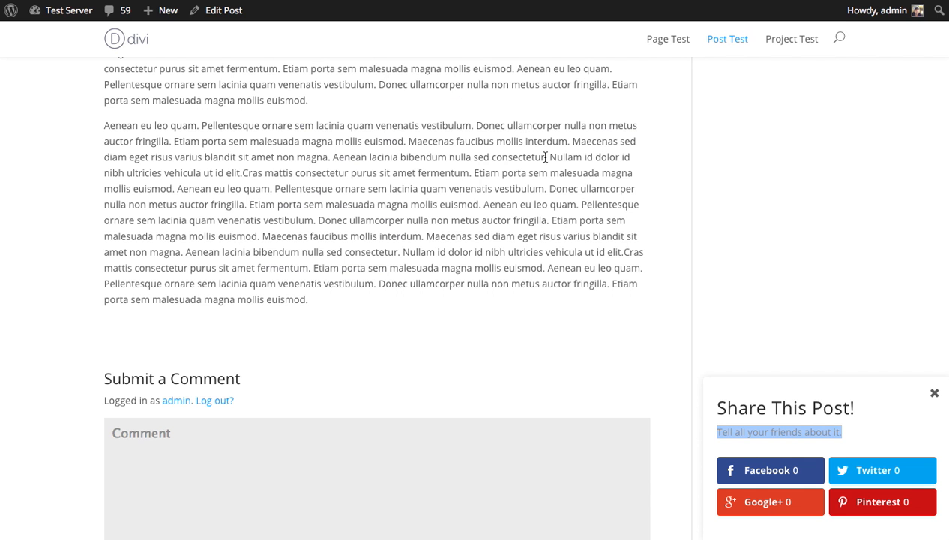
{"action": "key", "text": "super+r"}
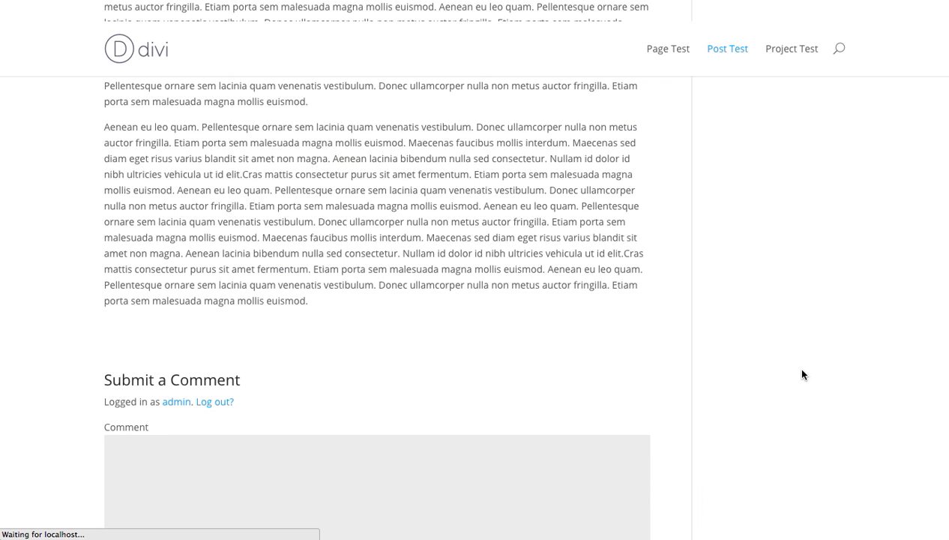
{"action": "scroll", "coordinate": [750, 445], "scroll_direction": "down", "scroll_amount": 4}
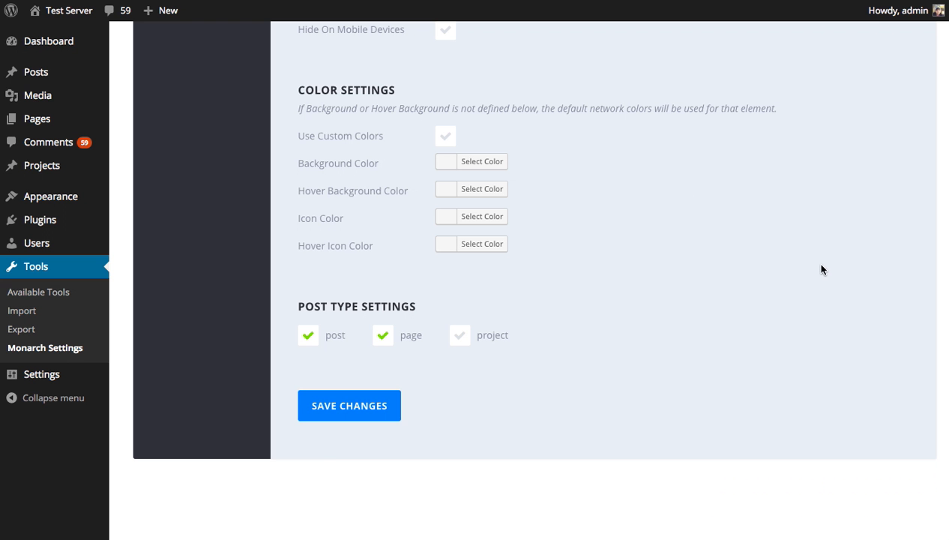
Set the fly-in location to Bottom Left, save the changes, and reload the blog post to preview it.
{"action": "scroll", "coordinate": [825, 273], "scroll_direction": "up", "scroll_amount": 5}
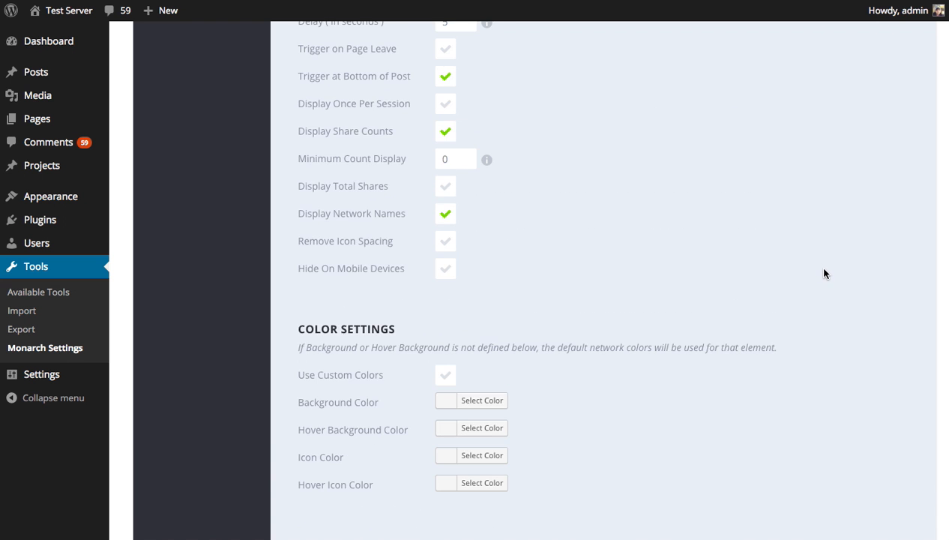
{"action": "scroll", "coordinate": [825, 274], "scroll_direction": "up", "scroll_amount": 10}
{"action": "scroll", "coordinate": [826, 274], "scroll_direction": "down", "scroll_amount": 7}
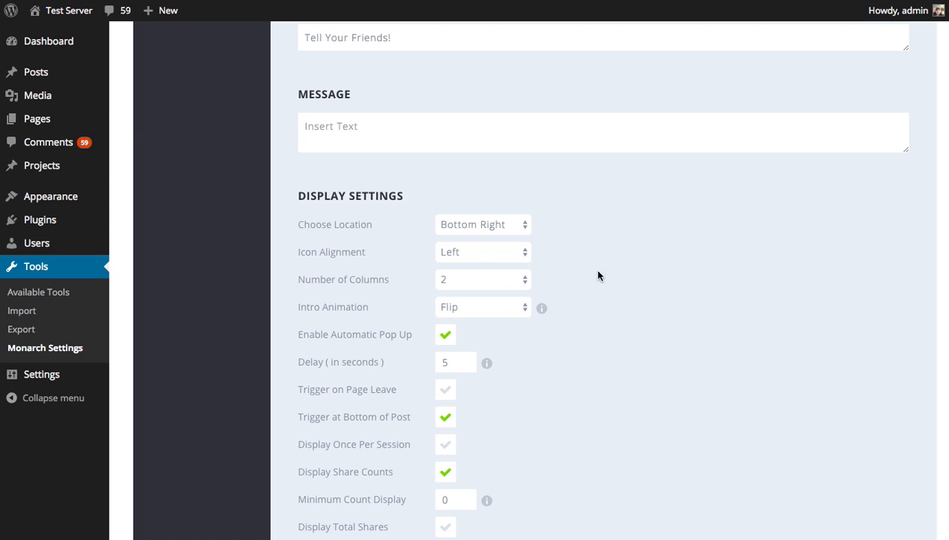
{"action": "left_click", "coordinate": [515, 230]}
{"action": "left_click", "coordinate": [714, 331]}
{"action": "scroll", "coordinate": [713, 330], "scroll_direction": "down", "scroll_amount": 6}
{"action": "left_click", "coordinate": [386, 513]}
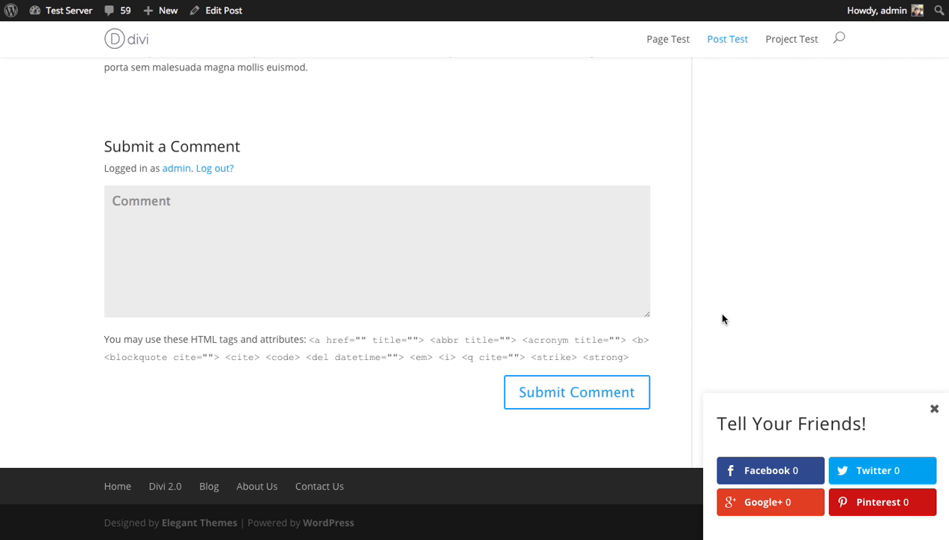
{"action": "key", "text": "super+r"}
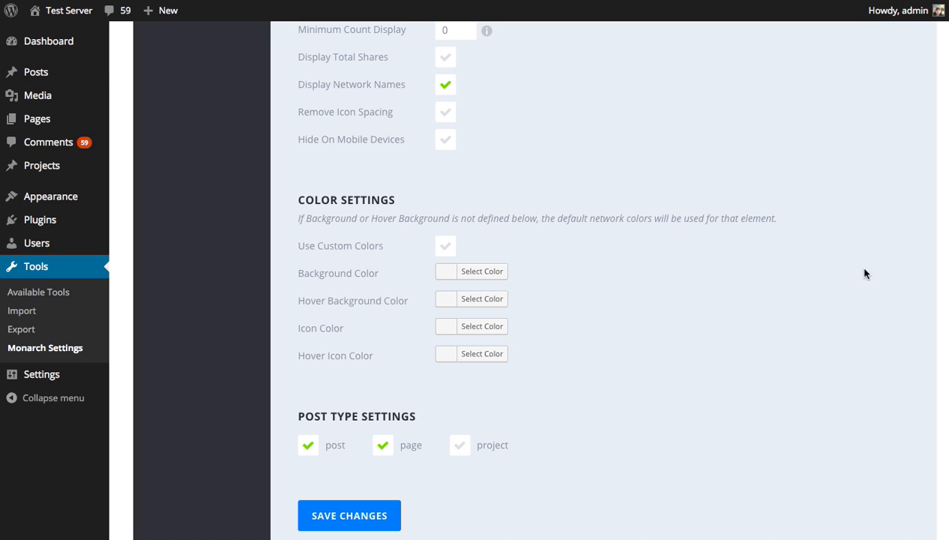
{"action": "scroll", "coordinate": [863, 273], "scroll_direction": "up", "scroll_amount": 5}
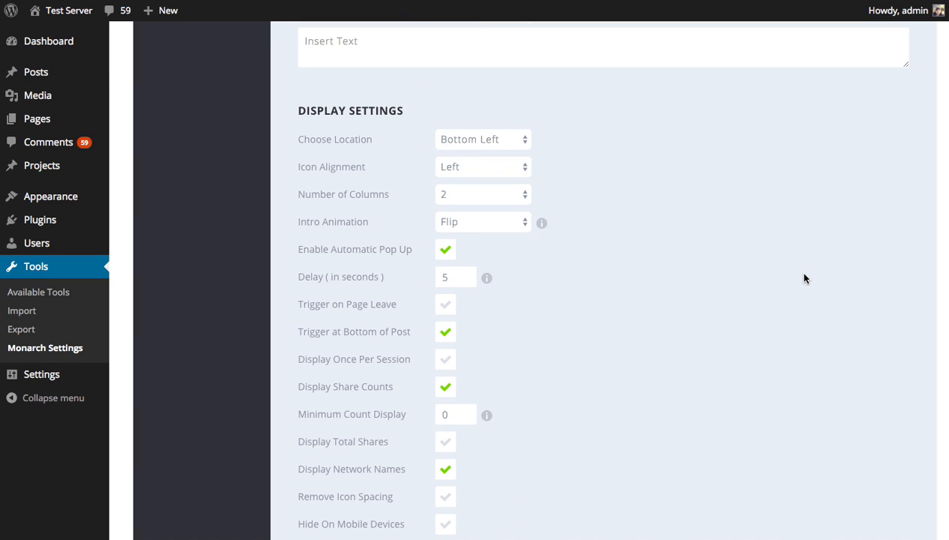
{"action": "left_click", "coordinate": [480, 195]}
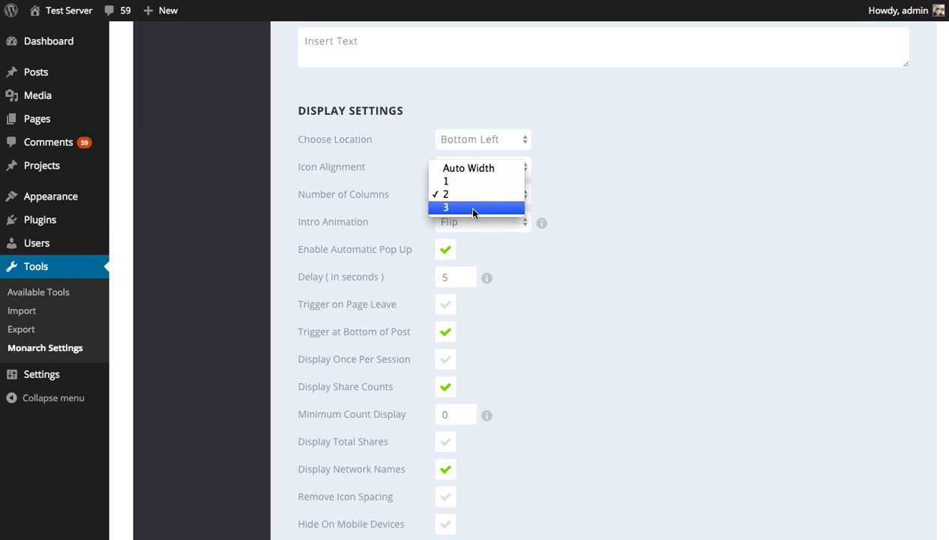
{"action": "left_click", "coordinate": [660, 223]}
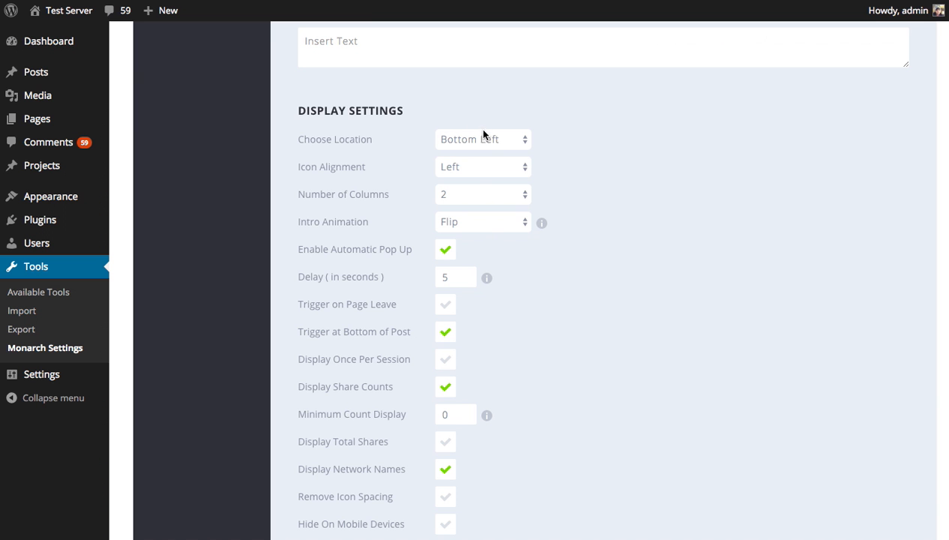
Set the fly-in's number of columns to 1, save the changes, and reload the blog post to preview it.
{"action": "left_click", "coordinate": [472, 196]}
{"action": "left_click", "coordinate": [478, 183]}
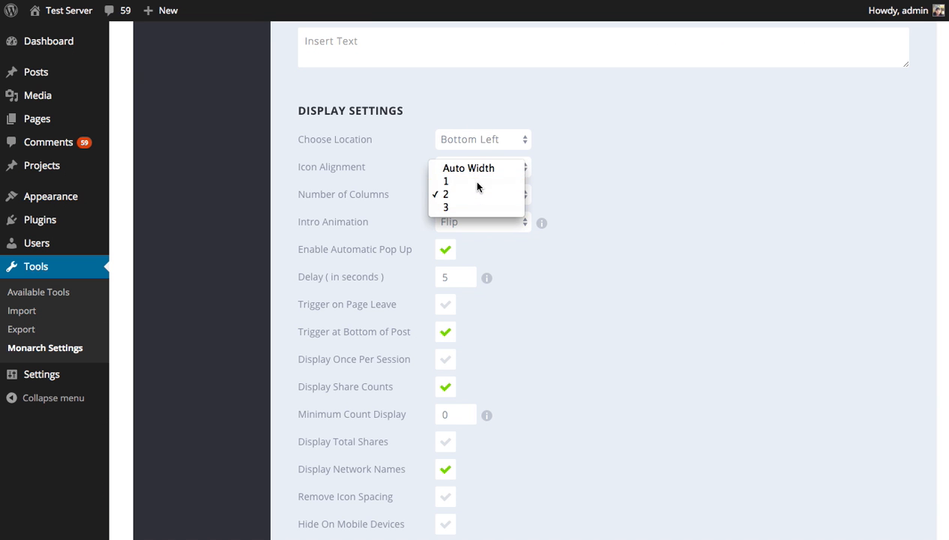
{"action": "scroll", "coordinate": [681, 328], "scroll_direction": "down", "scroll_amount": 7}
{"action": "left_click", "coordinate": [384, 422]}
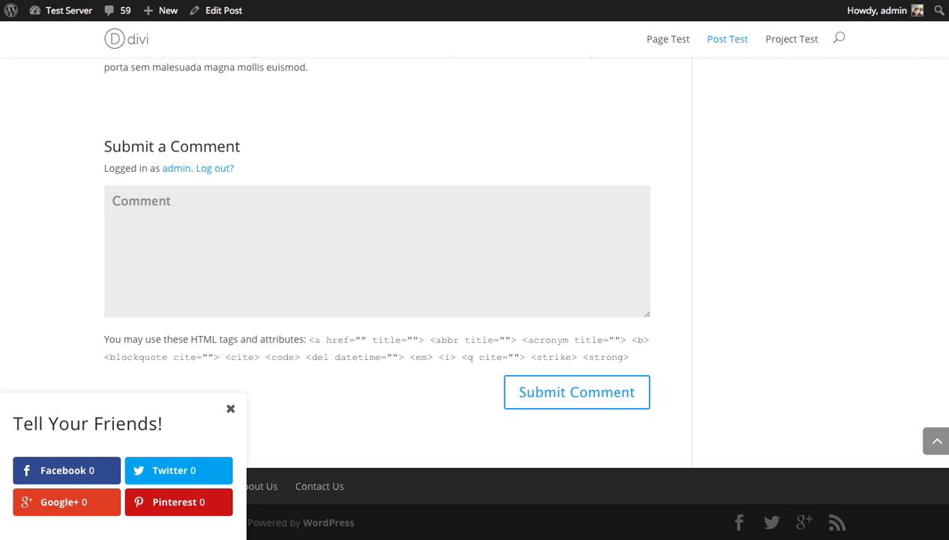
{"action": "key", "text": "super+r"}
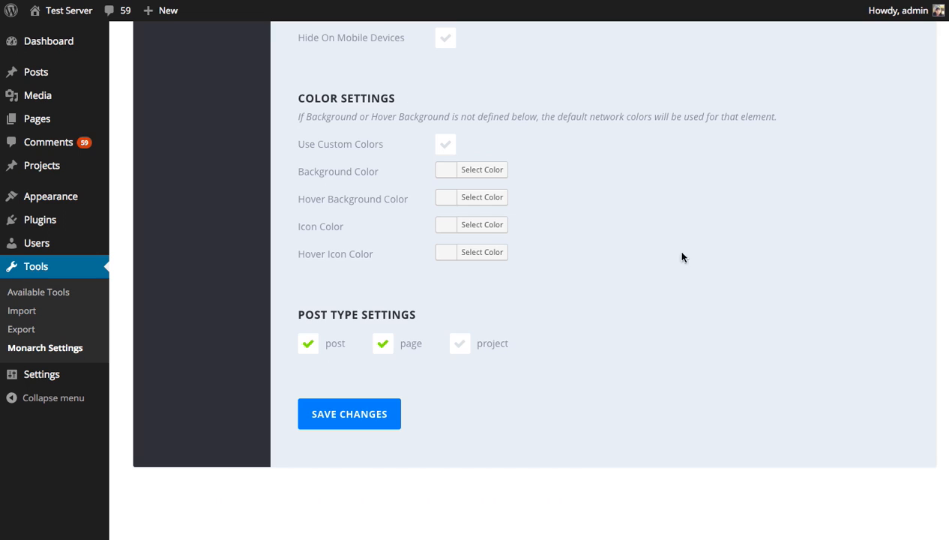
Try Auto Width for the fly-in's number of columns, and set it back to 2.
{"action": "scroll", "coordinate": [698, 270], "scroll_direction": "up", "scroll_amount": 5}
{"action": "scroll", "coordinate": [716, 289], "scroll_direction": "up", "scroll_amount": 3}
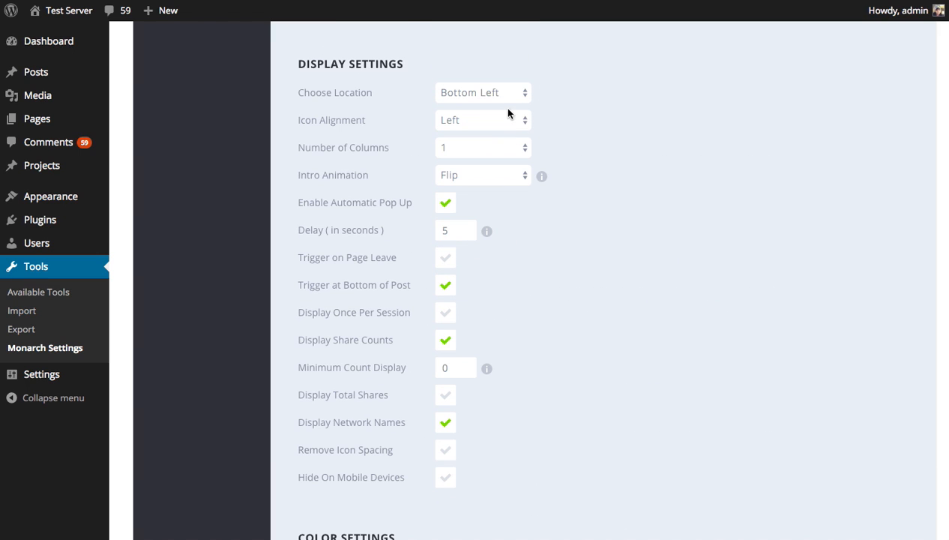
{"action": "scroll", "coordinate": [568, 248], "scroll_direction": "up", "scroll_amount": 6}
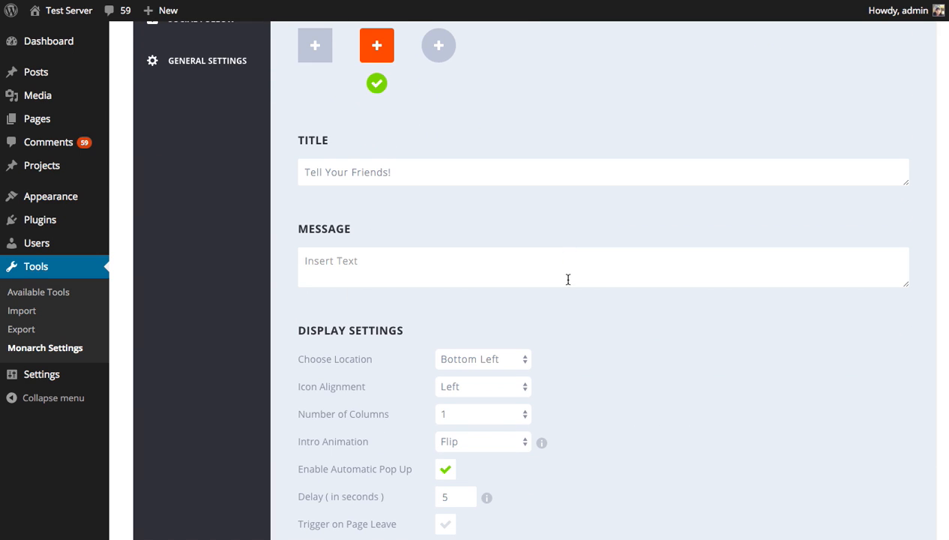
{"action": "left_click", "coordinate": [479, 412]}
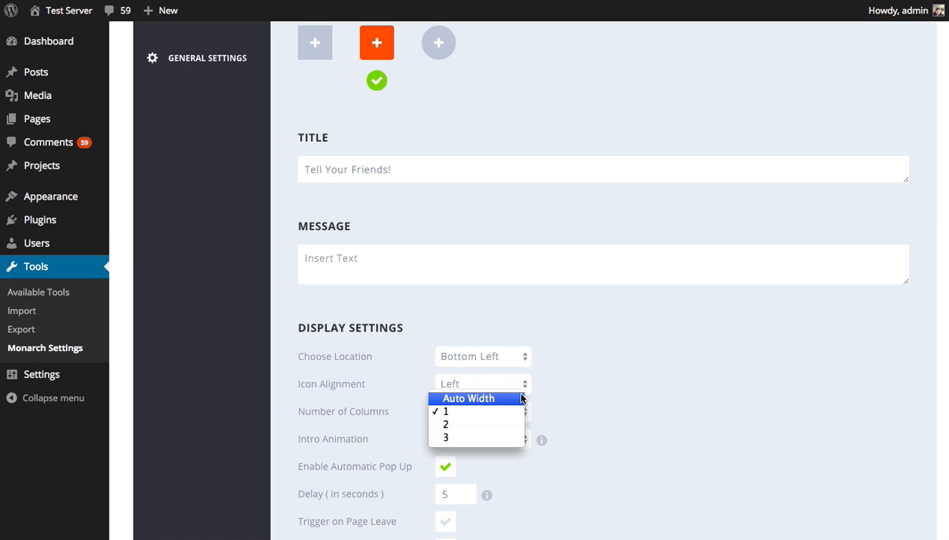
{"action": "left_click", "coordinate": [487, 395]}
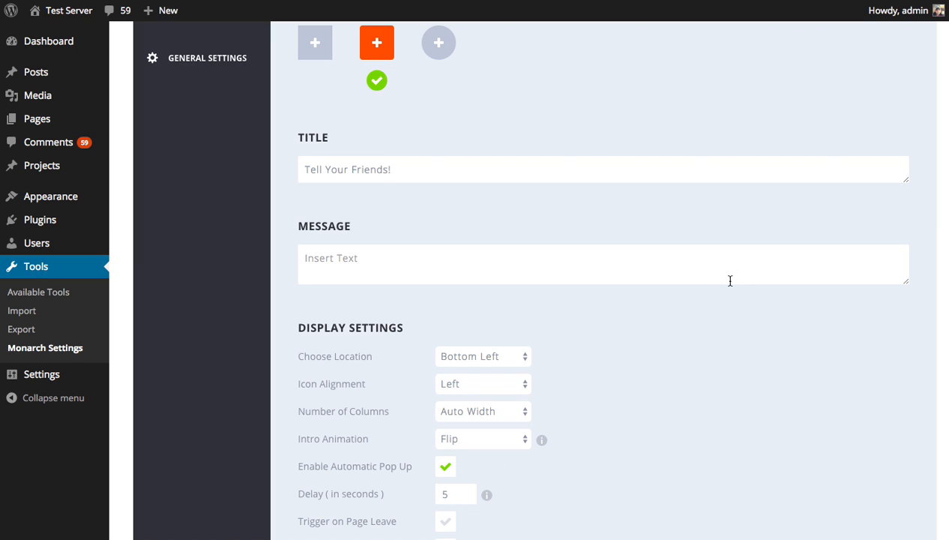
{"action": "left_click", "coordinate": [483, 411]}
{"action": "key", "text": "Return"}
Set the fly-in's intro animation to Slide Up.
{"action": "scroll", "coordinate": [597, 396], "scroll_direction": "down", "scroll_amount": 3}
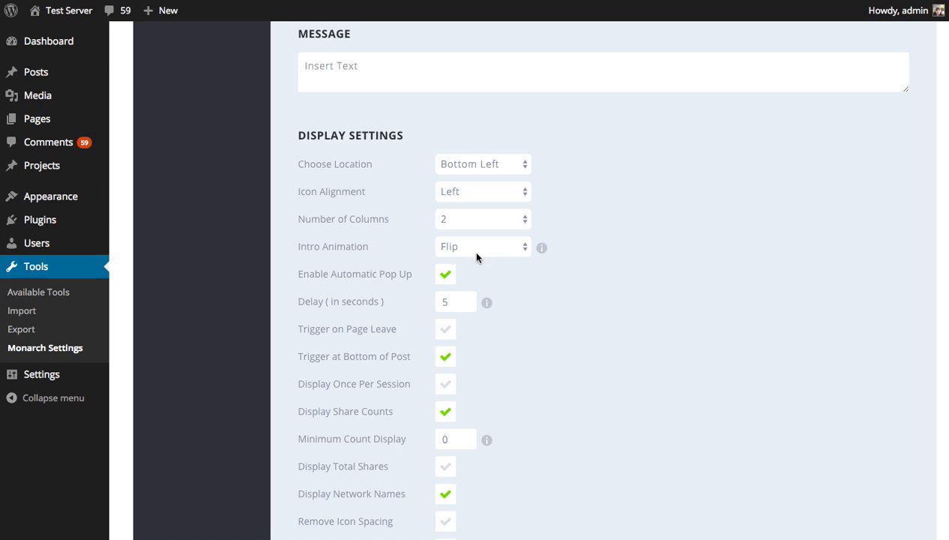
{"action": "left_click", "coordinate": [508, 247]}
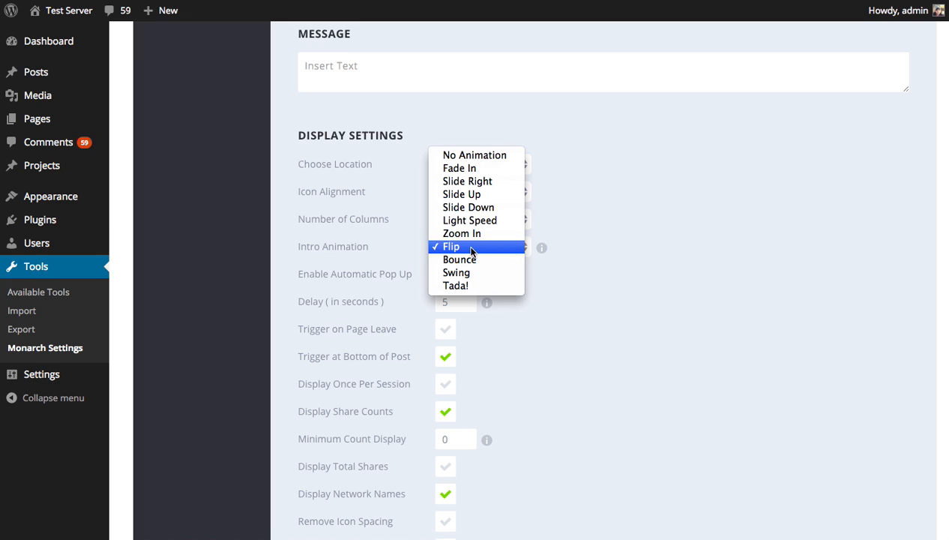
{"action": "left_click", "coordinate": [472, 194]}
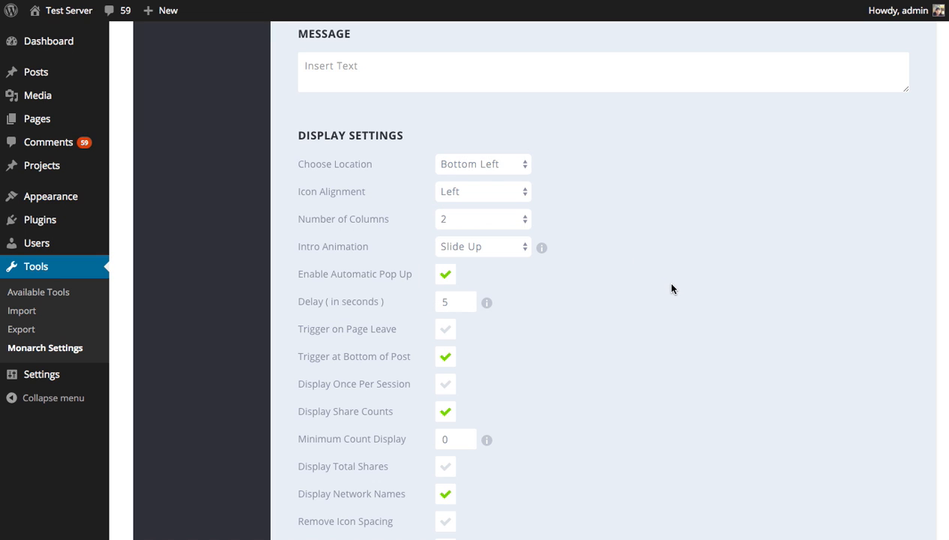
Save the fly-in changes and reload the blog post to preview the Slide Up animation at the end of the post.
{"action": "scroll", "coordinate": [671, 288], "scroll_direction": "down", "scroll_amount": 6}
{"action": "left_click", "coordinate": [396, 437]}
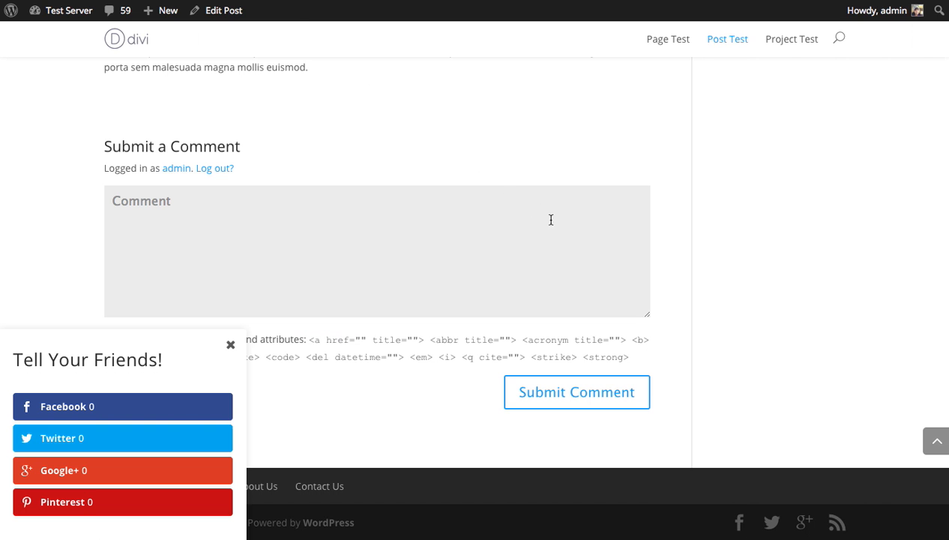
{"action": "scroll", "coordinate": [583, 244], "scroll_direction": "up", "scroll_amount": 10}
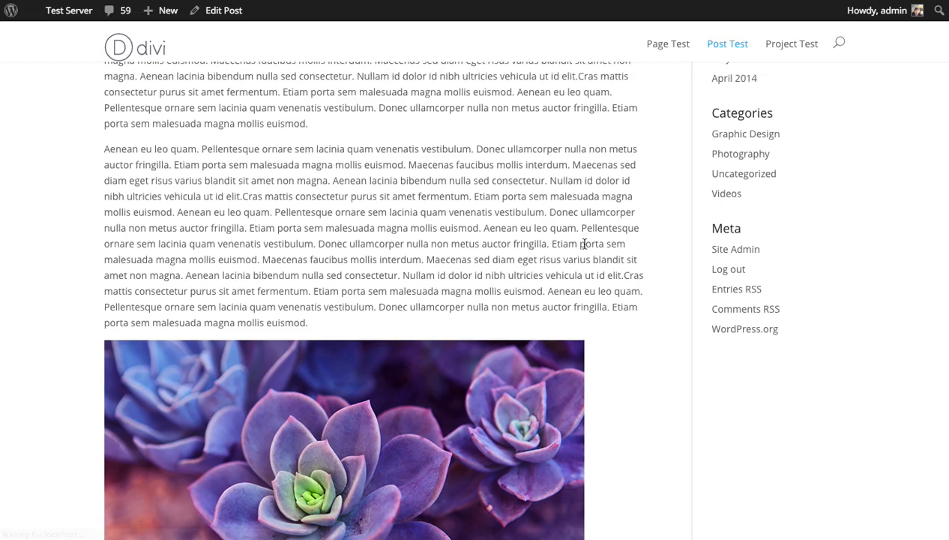
{"action": "scroll", "coordinate": [583, 244], "scroll_direction": "down", "scroll_amount": 10}
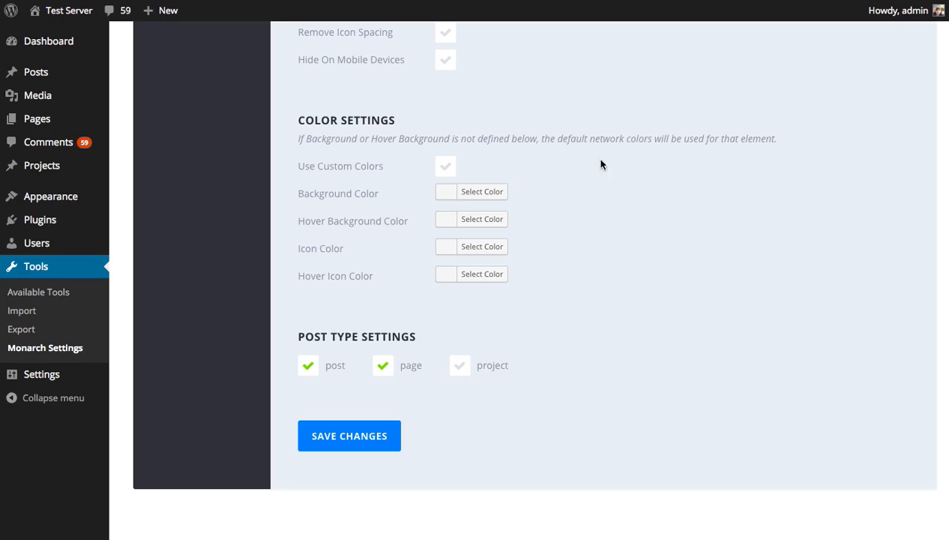
Turn off the fly-in's Trigger at Bottom of Post, keep Enable Automatic Pop Up on, save the changes, and preview the blog post.
{"action": "scroll", "coordinate": [621, 200], "scroll_direction": "up", "scroll_amount": 2}
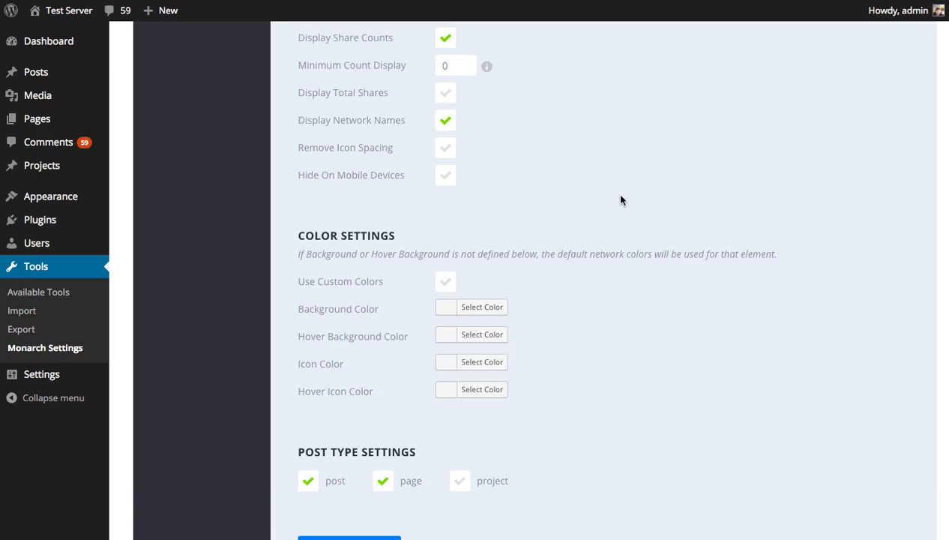
{"action": "scroll", "coordinate": [621, 200], "scroll_direction": "up", "scroll_amount": 4}
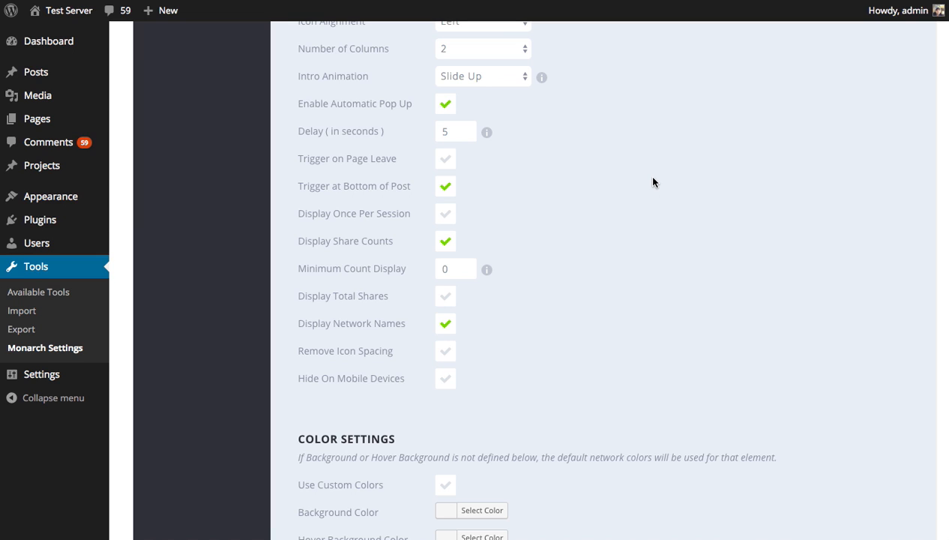
{"action": "left_click", "coordinate": [454, 105]}
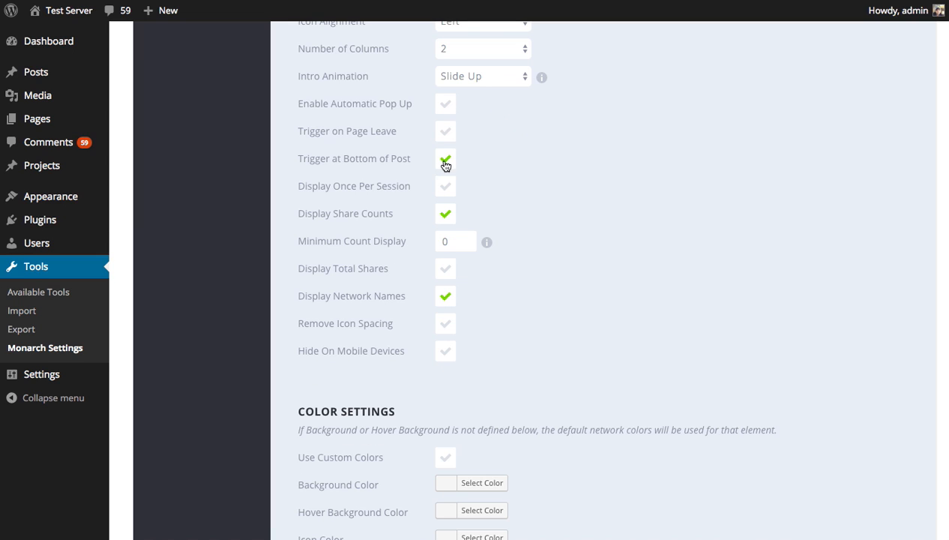
{"action": "left_click", "coordinate": [447, 159]}
{"action": "left_click", "coordinate": [446, 104]}
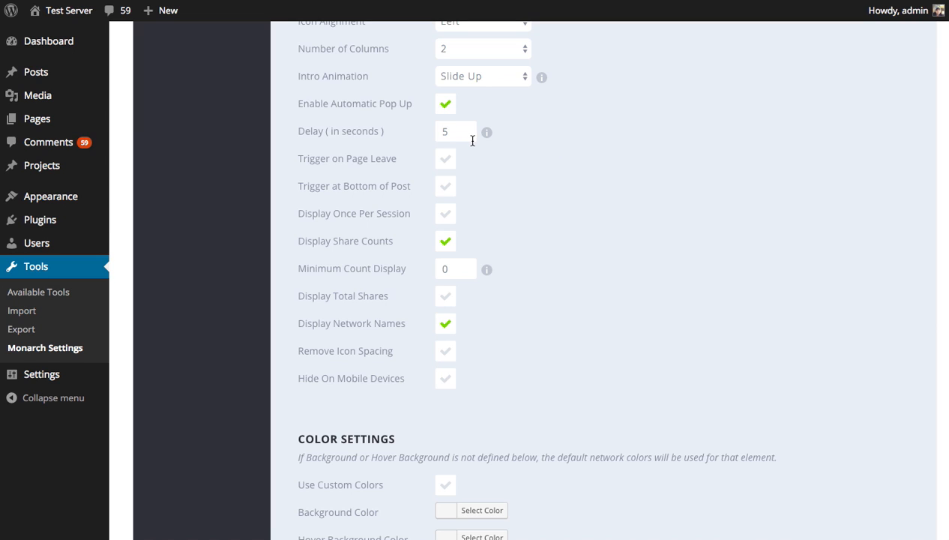
{"action": "scroll", "coordinate": [566, 222], "scroll_direction": "down", "scroll_amount": 5}
{"action": "left_click", "coordinate": [364, 371]}
{"action": "scroll", "coordinate": [540, 339], "scroll_direction": "up", "scroll_amount": 5}
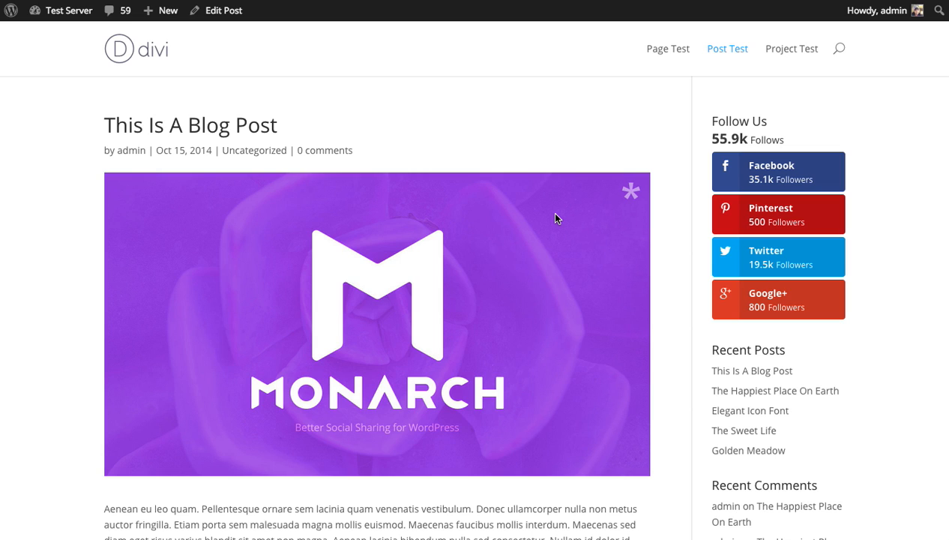
{"action": "scroll", "coordinate": [470, 254], "scroll_direction": "down", "scroll_amount": 3}
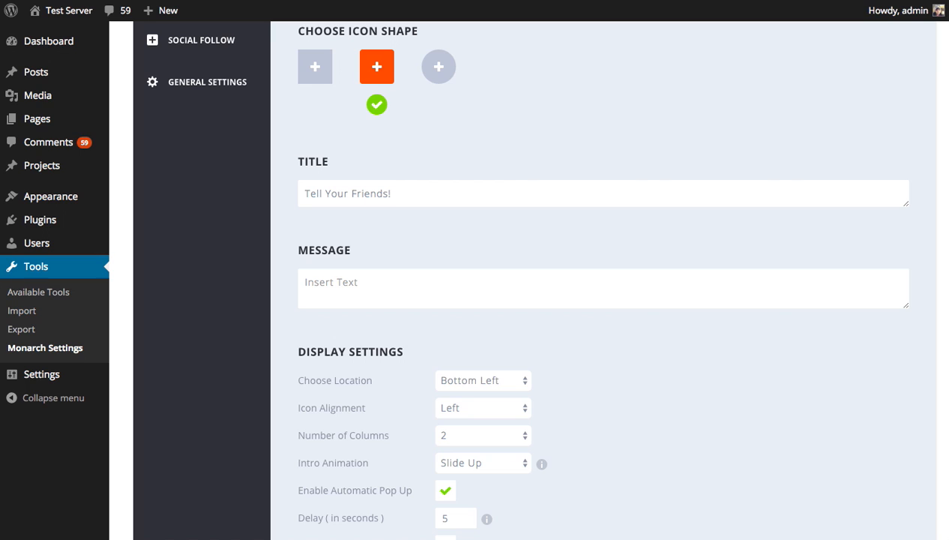
Disable the fly-in's automatic pop up, enable Trigger on Page Leave, save the changes, and reload the blog post to preview it.
{"action": "scroll", "coordinate": [604, 183], "scroll_direction": "up", "scroll_amount": 2}
{"action": "scroll", "coordinate": [604, 180], "scroll_direction": "down", "scroll_amount": 5}
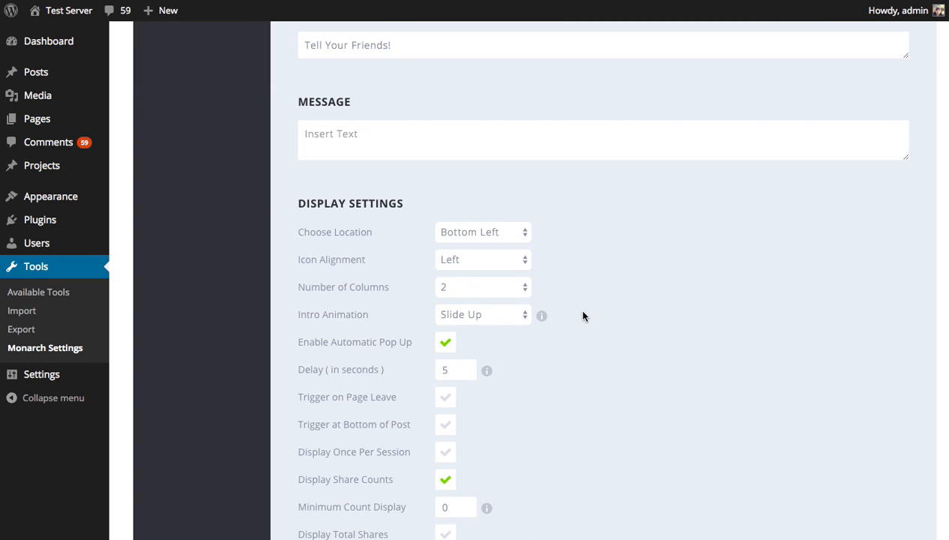
{"action": "left_click", "coordinate": [447, 343]}
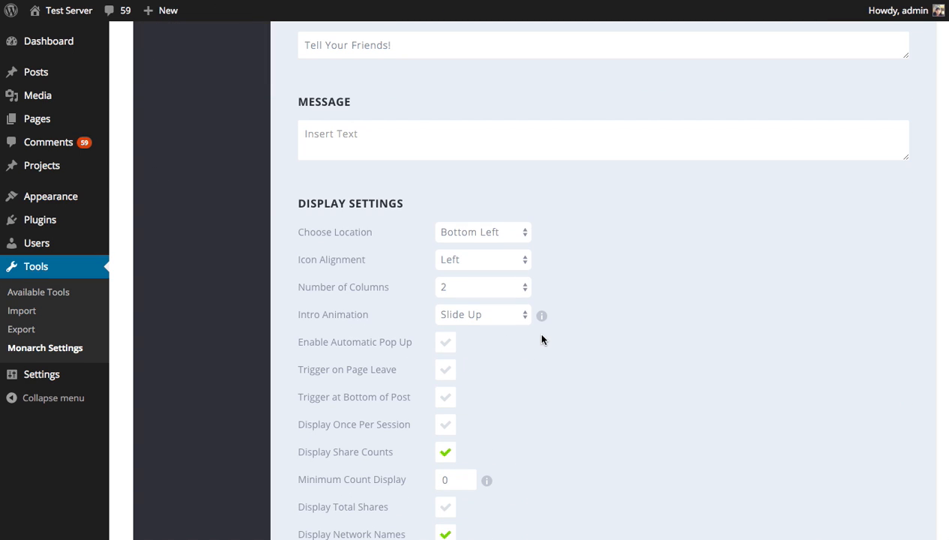
{"action": "left_click", "coordinate": [453, 372]}
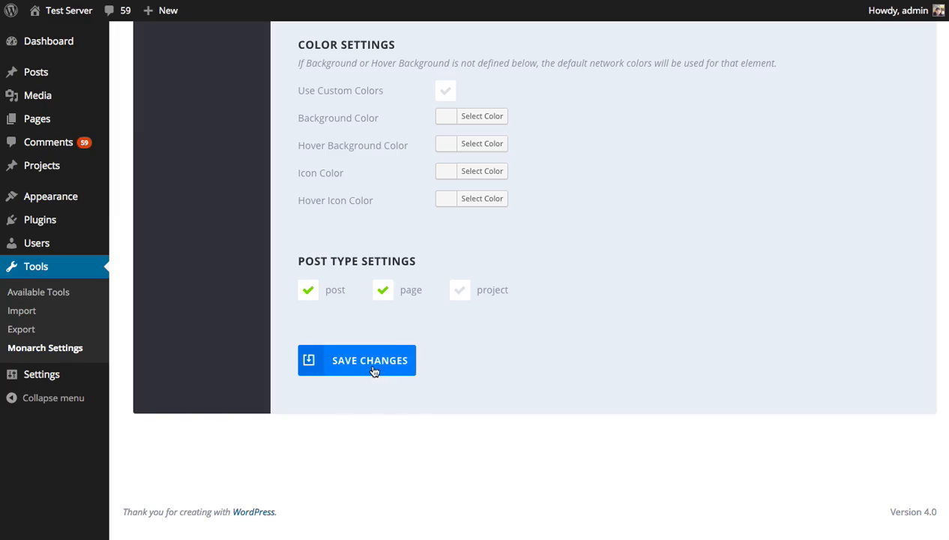
{"action": "left_click", "coordinate": [349, 360]}
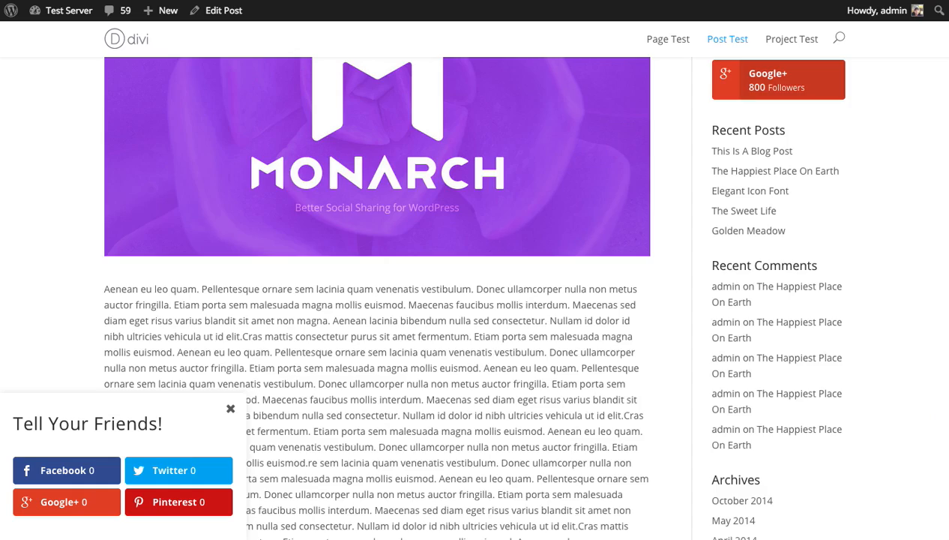
{"action": "scroll", "coordinate": [555, 255], "scroll_direction": "up", "scroll_amount": 5}
{"action": "key", "text": "super+r"}
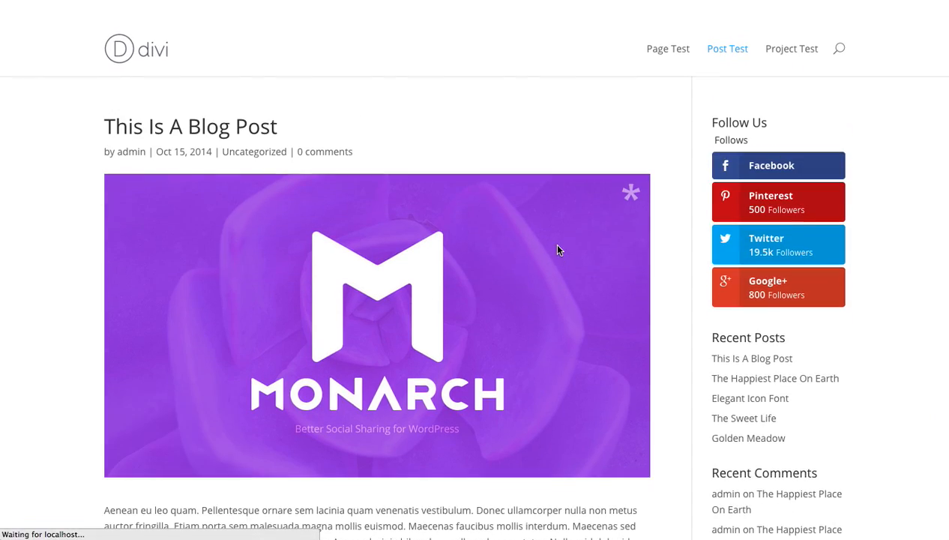
{"action": "scroll", "coordinate": [439, 326], "scroll_direction": "down", "scroll_amount": 20}
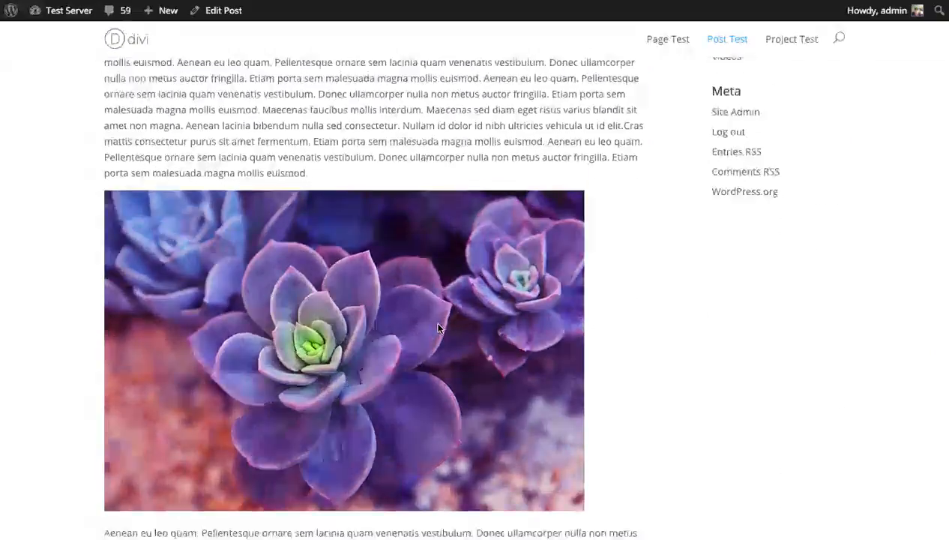
{"action": "scroll", "coordinate": [439, 324], "scroll_direction": "up", "scroll_amount": 10}
{"action": "scroll", "coordinate": [443, 329], "scroll_direction": "up", "scroll_amount": 5}
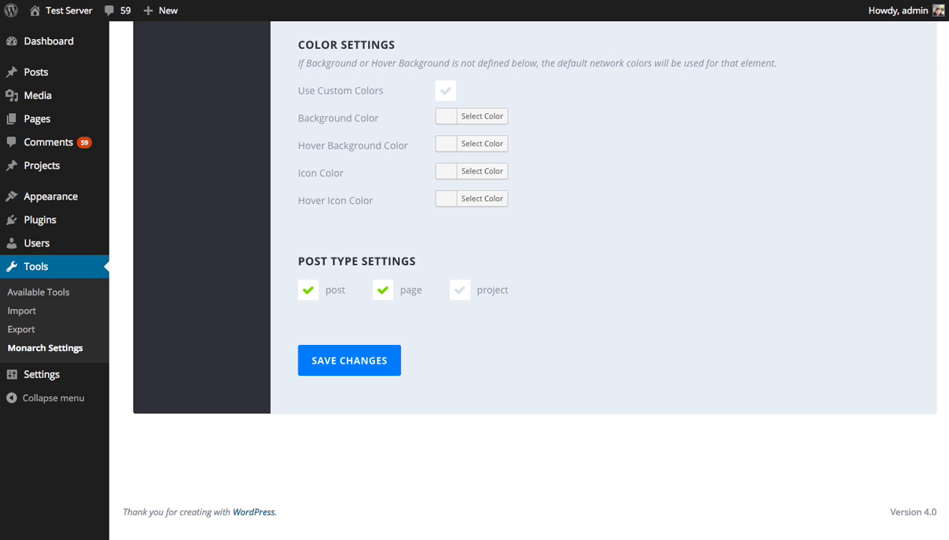
Replace the fly-in's Trigger on Page Leave with Trigger at Bottom of Post, save the changes, and preview the reloaded blog post.
{"action": "scroll", "coordinate": [555, 229], "scroll_direction": "up", "scroll_amount": 8}
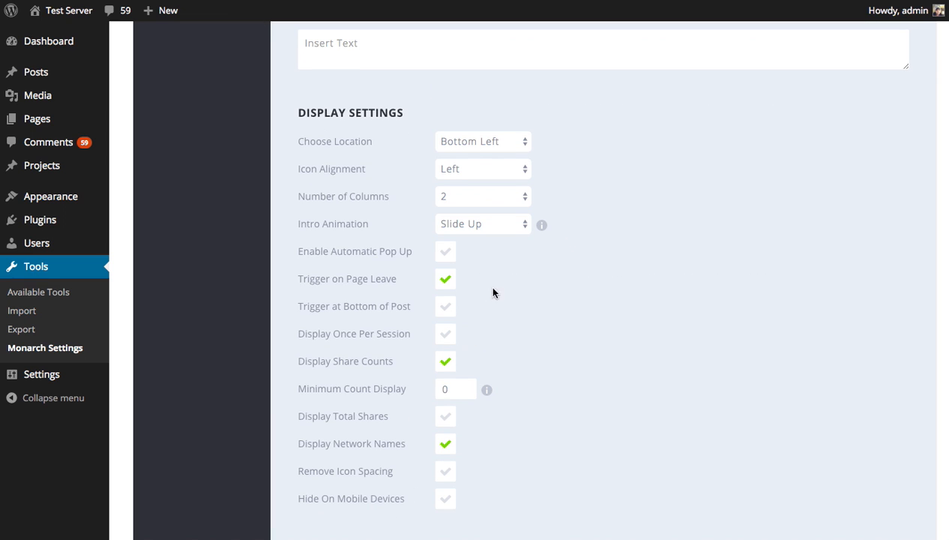
{"action": "left_click", "coordinate": [445, 279]}
{"action": "left_click", "coordinate": [445, 307]}
{"action": "scroll", "coordinate": [574, 312], "scroll_direction": "down", "scroll_amount": 11}
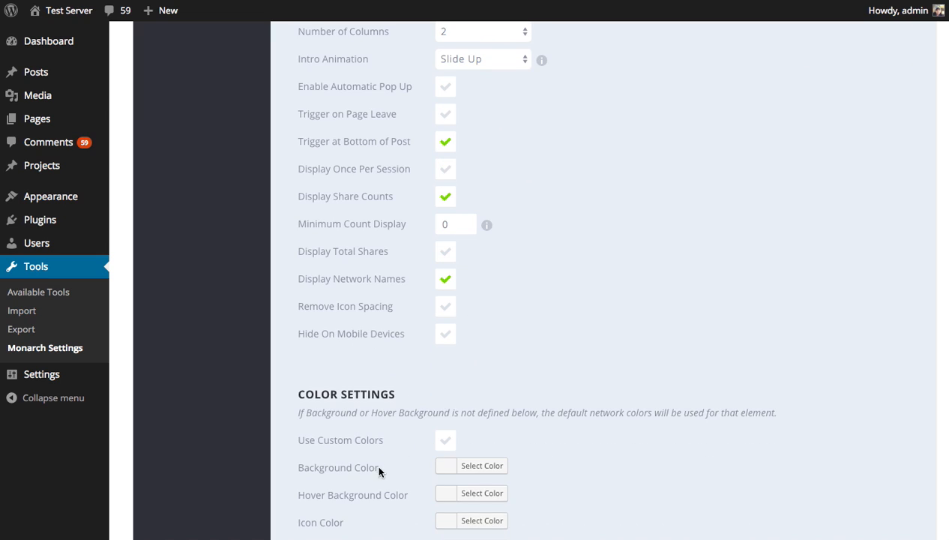
{"action": "left_click", "coordinate": [360, 469]}
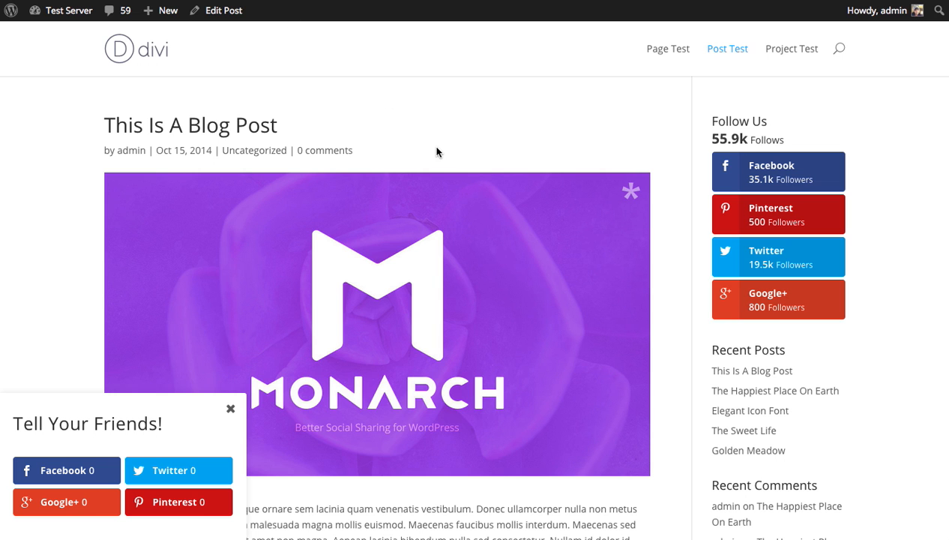
{"action": "key", "text": "super+r"}
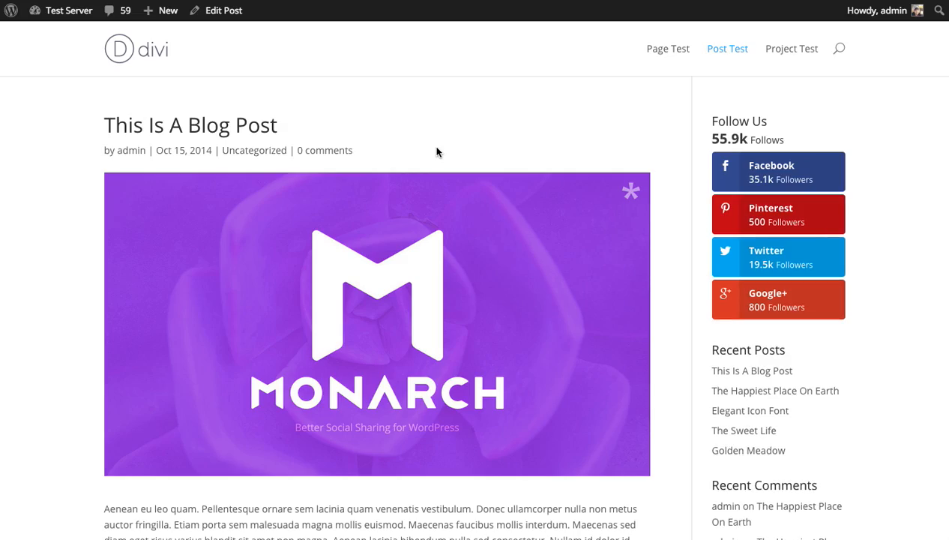
{"action": "scroll", "coordinate": [475, 300], "scroll_direction": "down", "scroll_amount": 10}
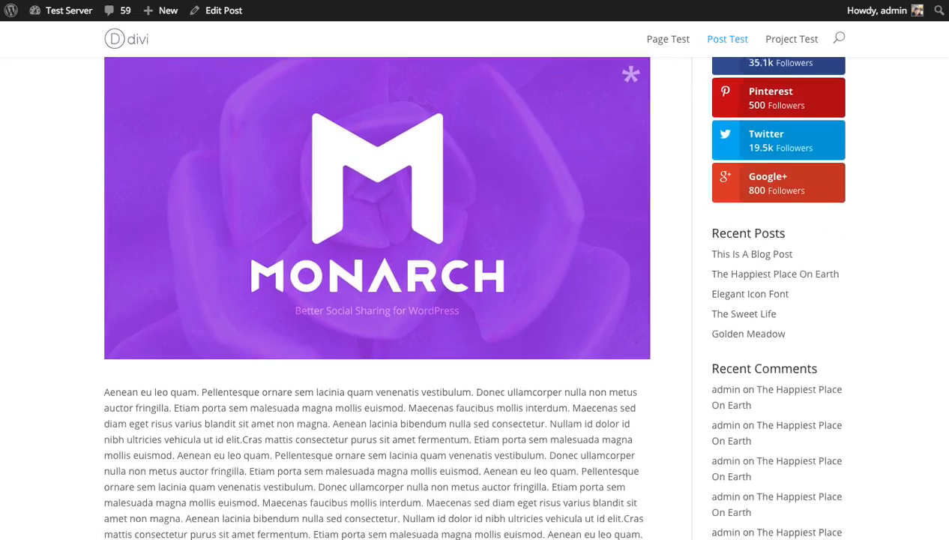
{"action": "scroll", "coordinate": [734, 383], "scroll_direction": "down", "scroll_amount": 5}
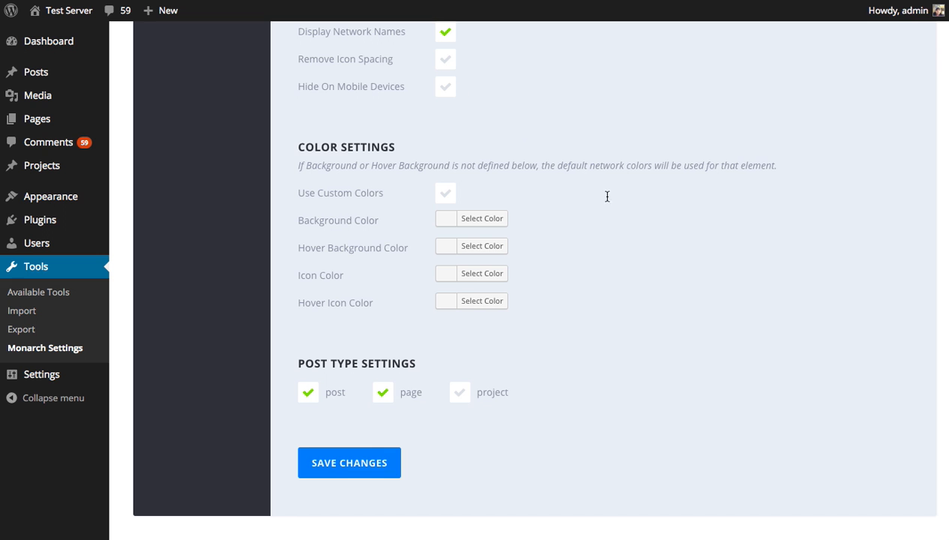
Enable Display Once Per Session for the fly-in and select the value of its session duration in days.
{"action": "scroll", "coordinate": [623, 218], "scroll_direction": "up", "scroll_amount": 3}
{"action": "scroll", "coordinate": [636, 237], "scroll_direction": "up", "scroll_amount": 3}
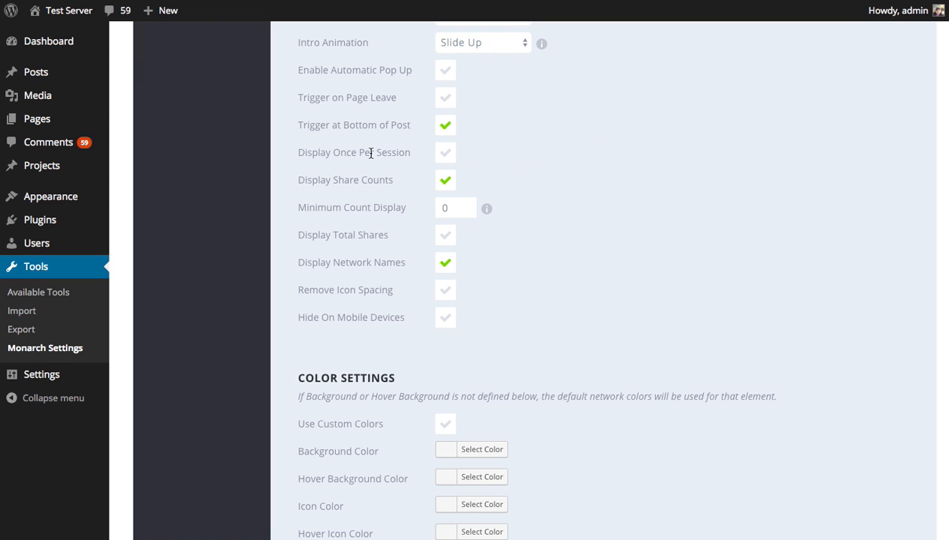
{"action": "left_click", "coordinate": [448, 160]}
{"action": "left_click", "coordinate": [447, 159]}
{"action": "left_click", "coordinate": [447, 157]}
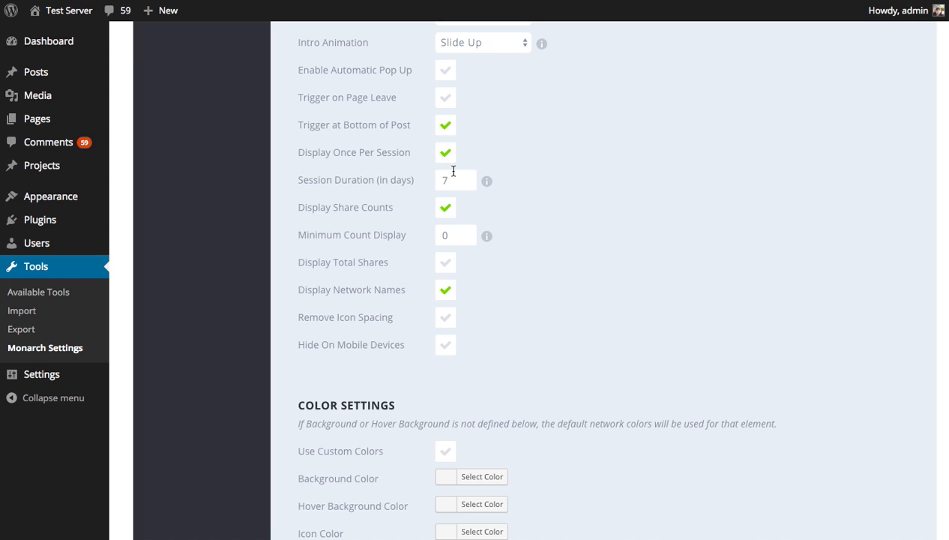
{"action": "double_click", "coordinate": [453, 181]}
{"action": "left_click", "coordinate": [586, 194]}
{"action": "double_click", "coordinate": [448, 180]}
{"action": "left_click", "coordinate": [574, 184]}
{"action": "double_click", "coordinate": [449, 184]}
{"action": "left_click", "coordinate": [487, 161]}
Toggle Display Total Shares for the fly-in, and try Remove Icon Spacing and Hide On Mobile Devices, leaving both off.
{"action": "left_click", "coordinate": [447, 266]}
{"action": "left_click", "coordinate": [443, 321]}
{"action": "left_click", "coordinate": [448, 320]}
{"action": "left_click", "coordinate": [450, 352]}
{"action": "left_click", "coordinate": [450, 353]}
{"action": "scroll", "coordinate": [561, 282], "scroll_direction": "down", "scroll_amount": 5}
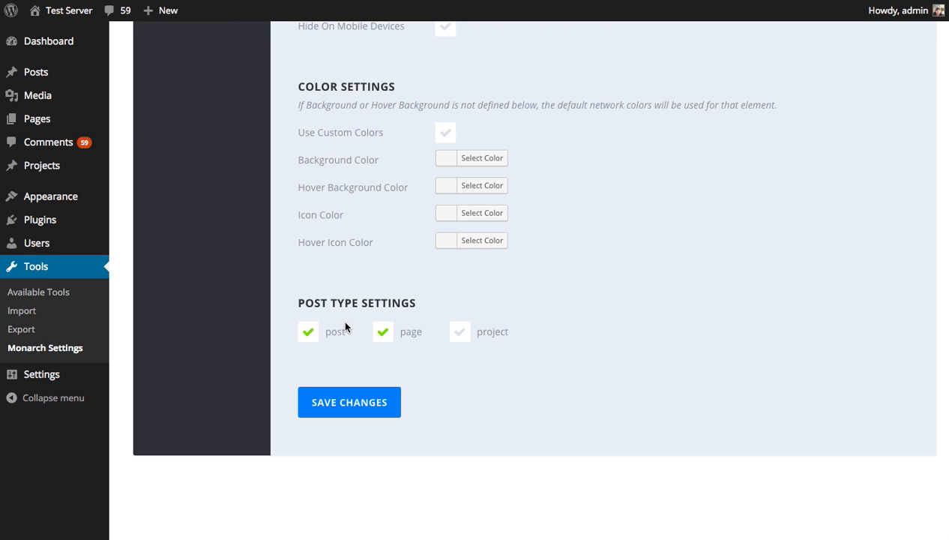
Disable the Fly In location and enable the Pop Up location in the social sharing placements.
{"action": "scroll", "coordinate": [403, 300], "scroll_direction": "up", "scroll_amount": 15}
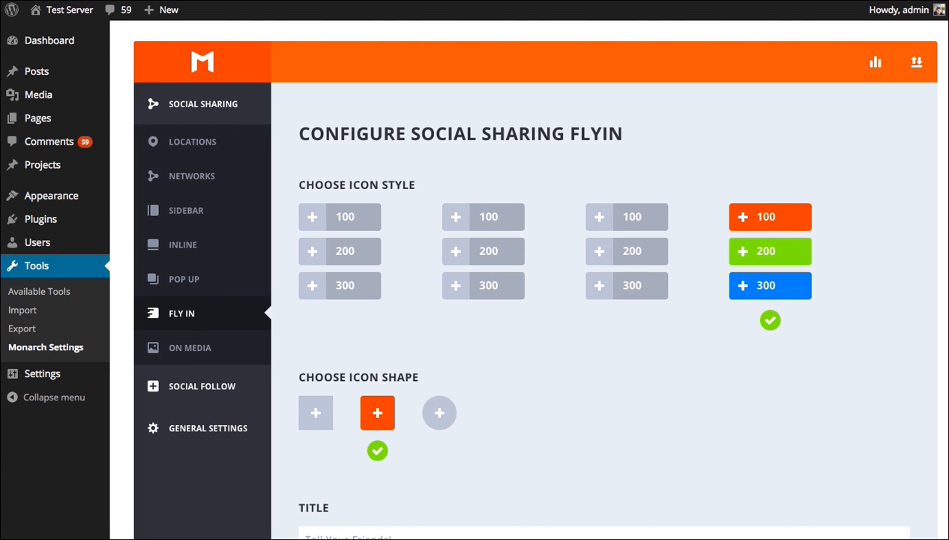
{"action": "left_click", "coordinate": [191, 143]}
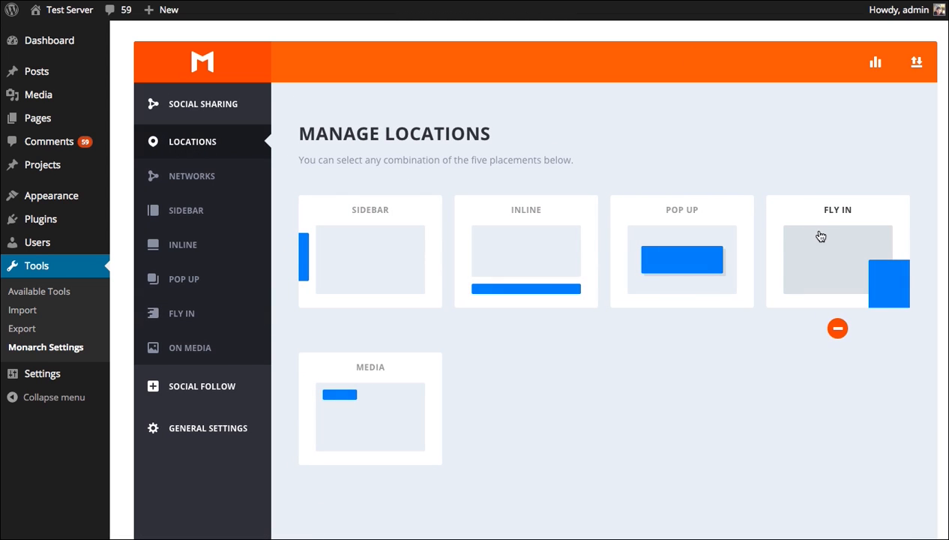
{"action": "left_click", "coordinate": [696, 270]}
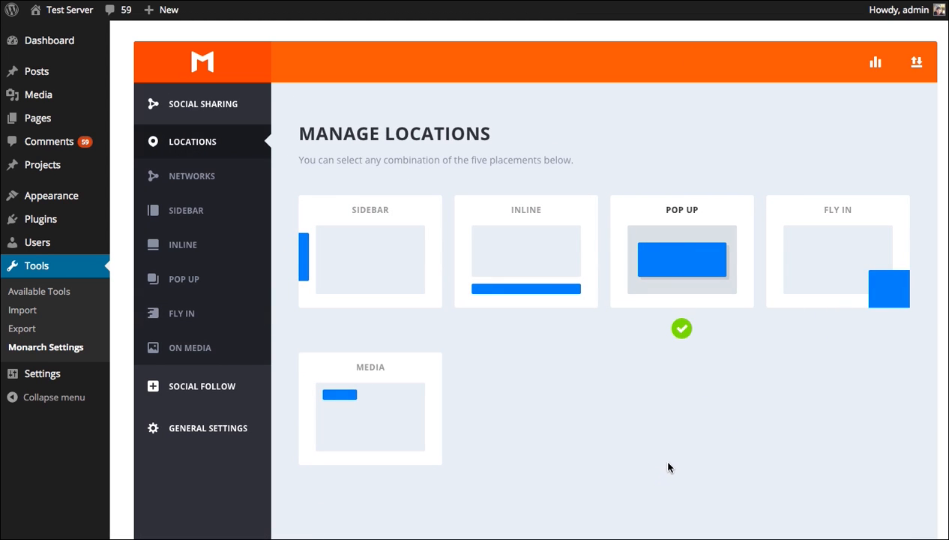
Open the pop-up settings, save the changes, and preview the sharing pop-up on the reloaded blog post before closing it.
{"action": "left_click", "coordinate": [180, 284]}
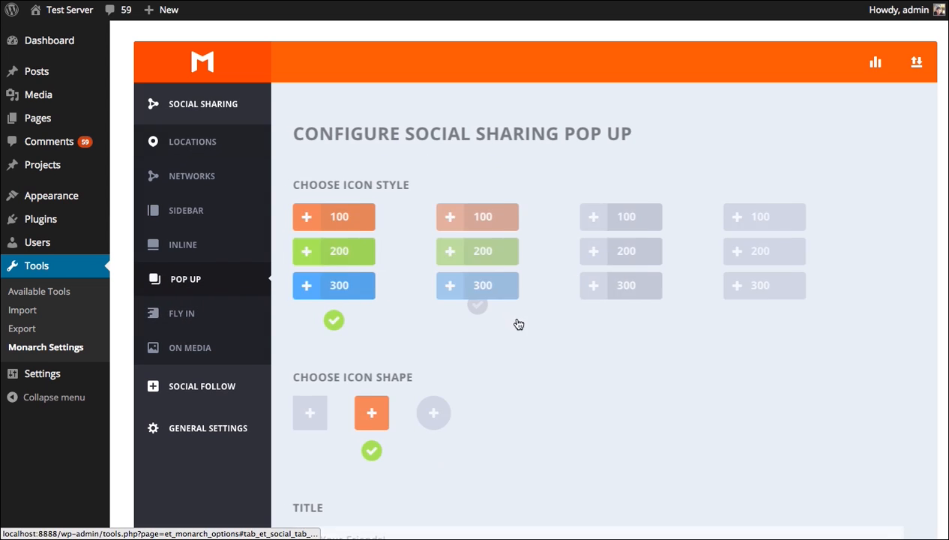
{"action": "scroll", "coordinate": [590, 347], "scroll_direction": "down", "scroll_amount": 15}
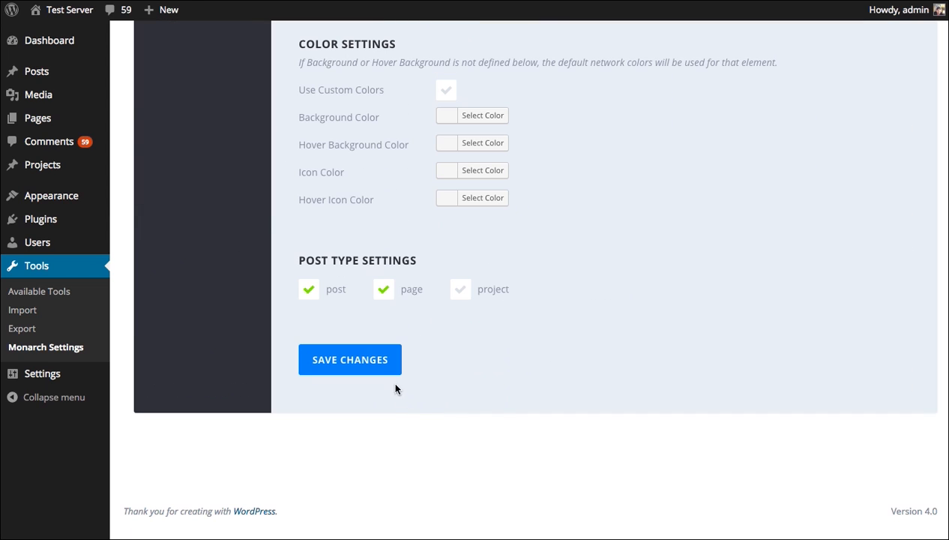
{"action": "left_click", "coordinate": [386, 367]}
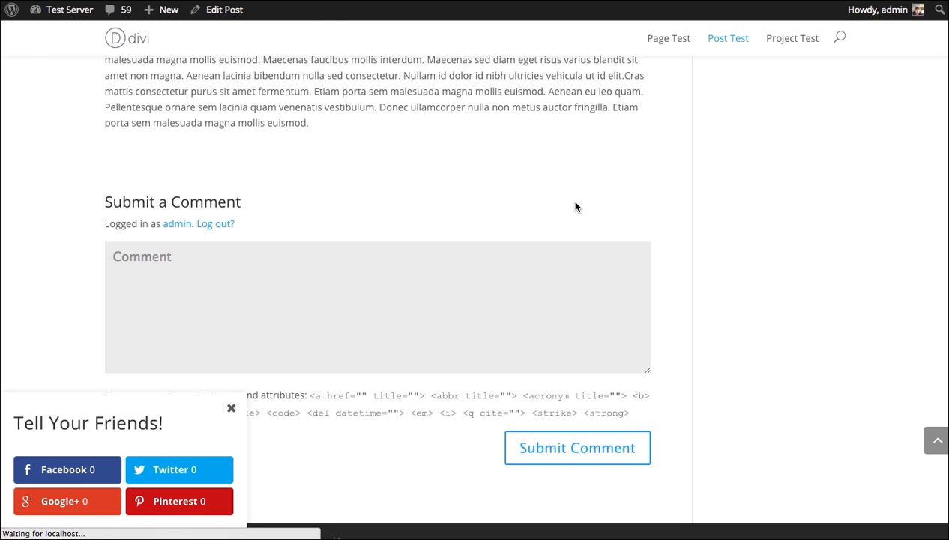
{"action": "scroll", "coordinate": [568, 237], "scroll_direction": "up", "scroll_amount": 10}
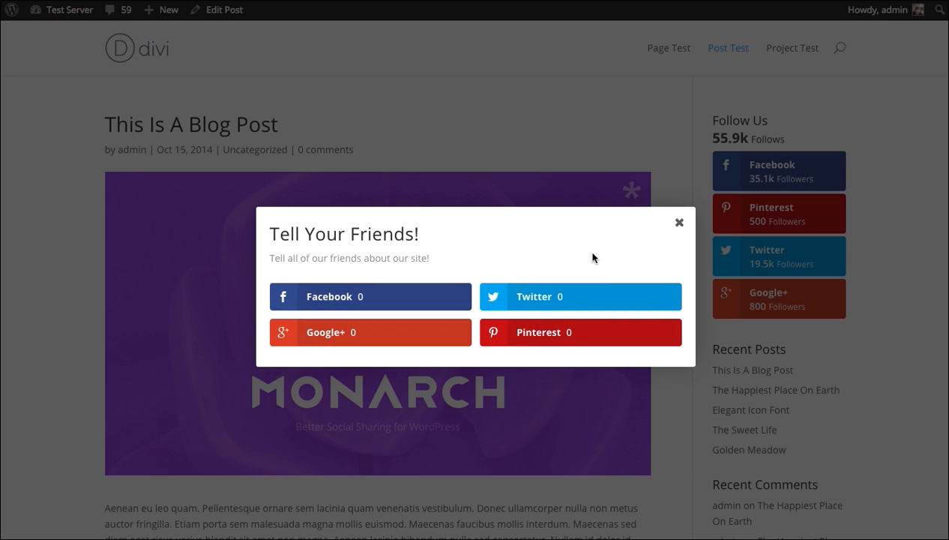
{"action": "left_click", "coordinate": [679, 223]}
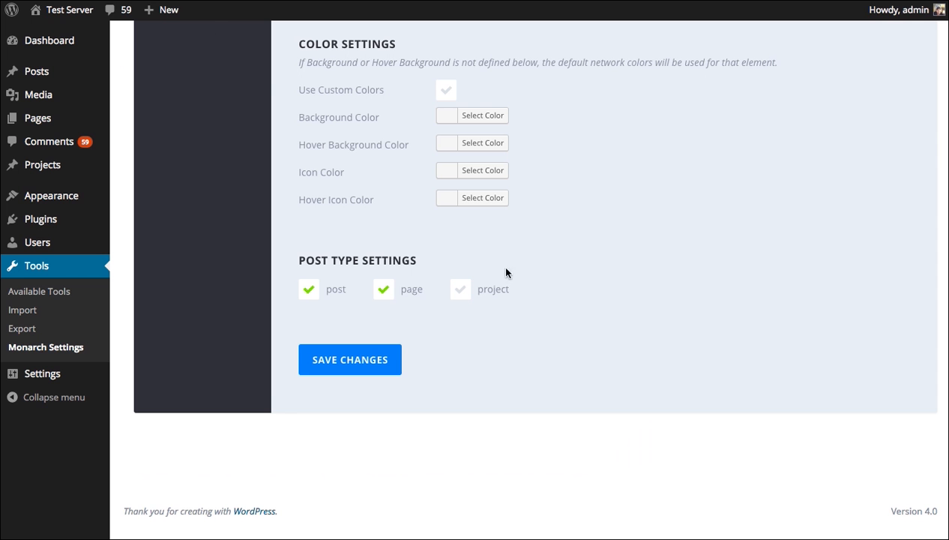
Examine the pop-up's icon style, icon shape, title and message settings, and view the Intro Animation options, keeping Fade In.
{"action": "scroll", "coordinate": [506, 271], "scroll_direction": "up", "scroll_amount": 15}
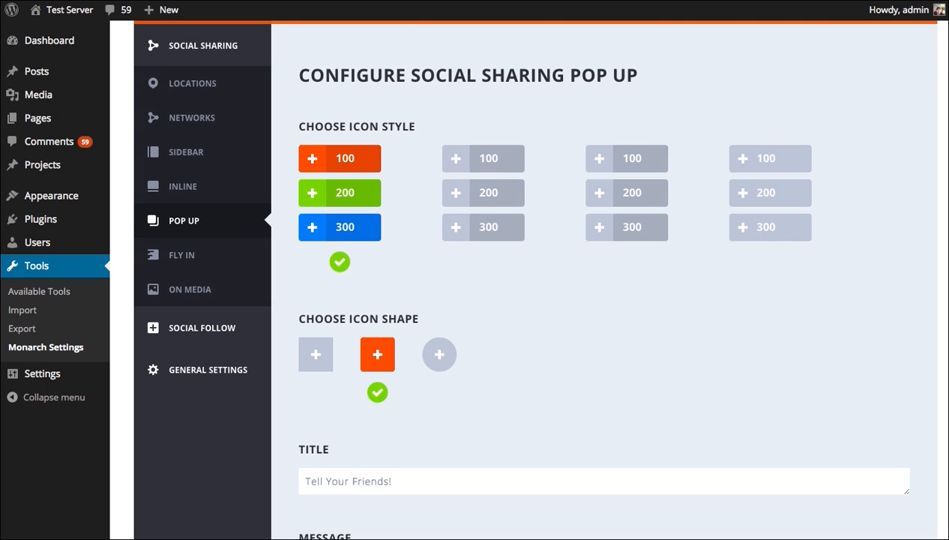
{"action": "scroll", "coordinate": [530, 276], "scroll_direction": "down", "scroll_amount": 1}
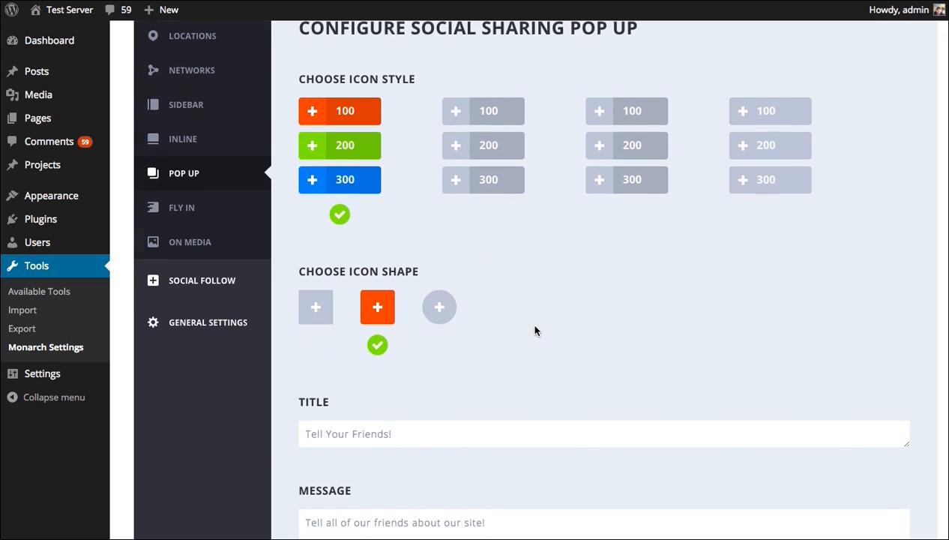
{"action": "scroll", "coordinate": [528, 321], "scroll_direction": "down", "scroll_amount": 1}
{"action": "left_click", "coordinate": [409, 385]}
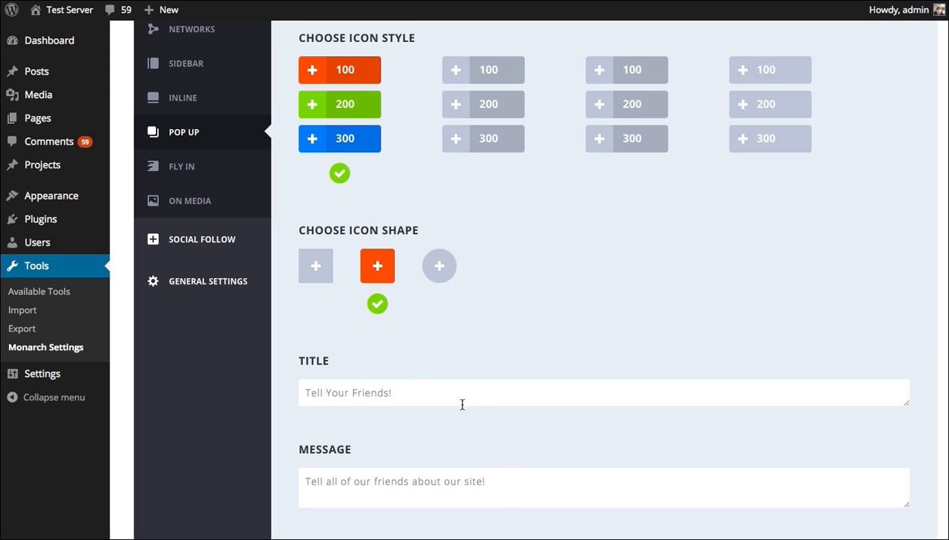
{"action": "scroll", "coordinate": [459, 387], "scroll_direction": "down", "scroll_amount": 1}
{"action": "scroll", "coordinate": [460, 380], "scroll_direction": "down", "scroll_amount": 9}
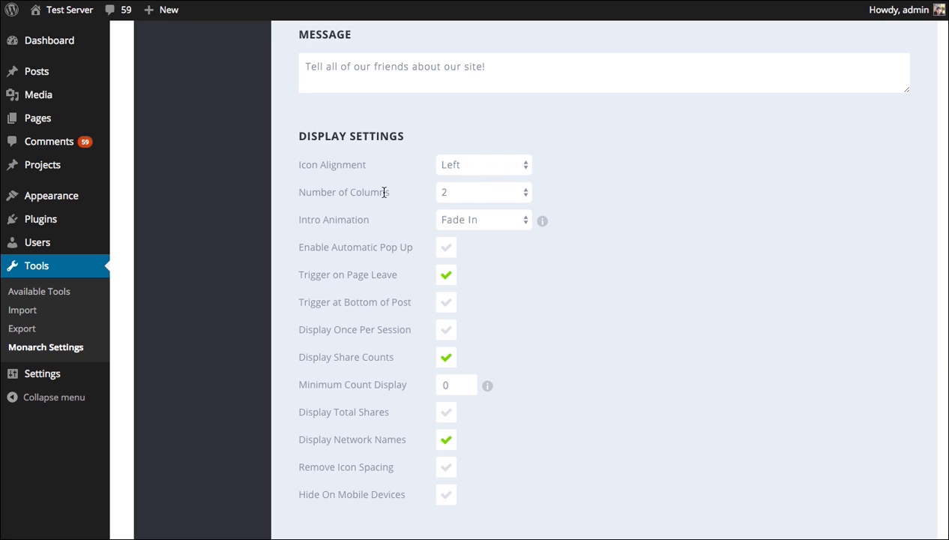
{"action": "left_click", "coordinate": [478, 221]}
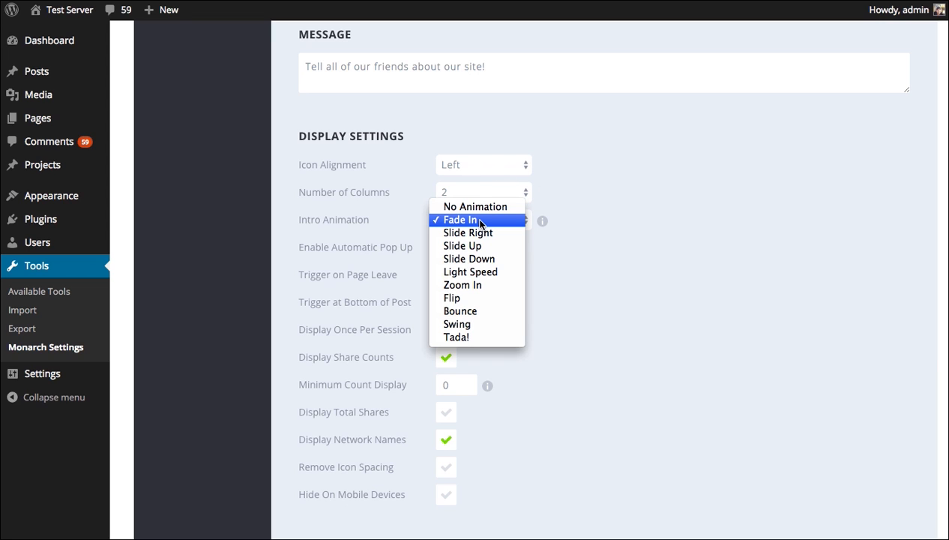
{"action": "left_click", "coordinate": [481, 223]}
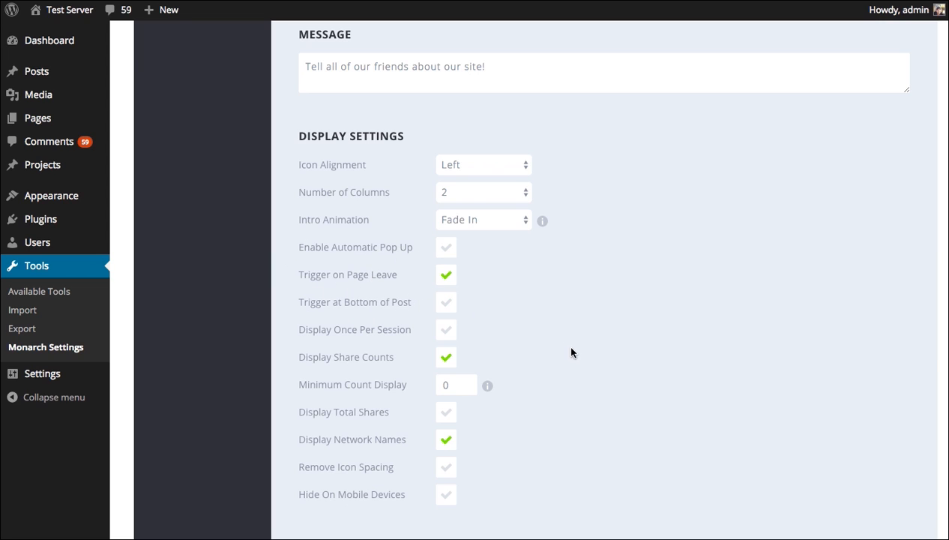
Examine the pop-up's trigger, session, share count, color and post type settings.
{"action": "left_click", "coordinate": [447, 334]}
{"action": "left_click", "coordinate": [447, 417]}
{"action": "scroll", "coordinate": [600, 426], "scroll_direction": "down", "scroll_amount": 2}
{"action": "scroll", "coordinate": [598, 429], "scroll_direction": "down", "scroll_amount": 4}
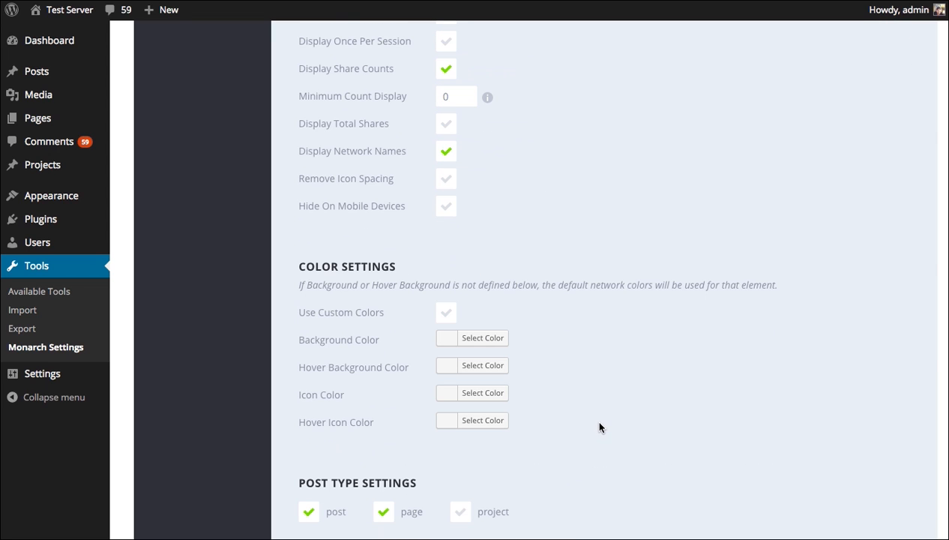
{"action": "scroll", "coordinate": [434, 358], "scroll_direction": "down", "scroll_amount": 2}
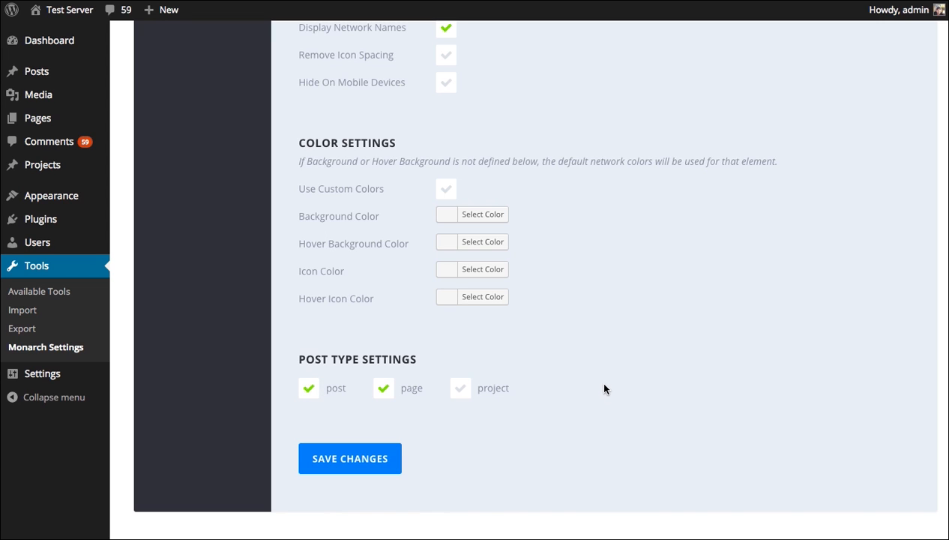
{"action": "scroll", "coordinate": [621, 368], "scroll_direction": "up", "scroll_amount": 10}
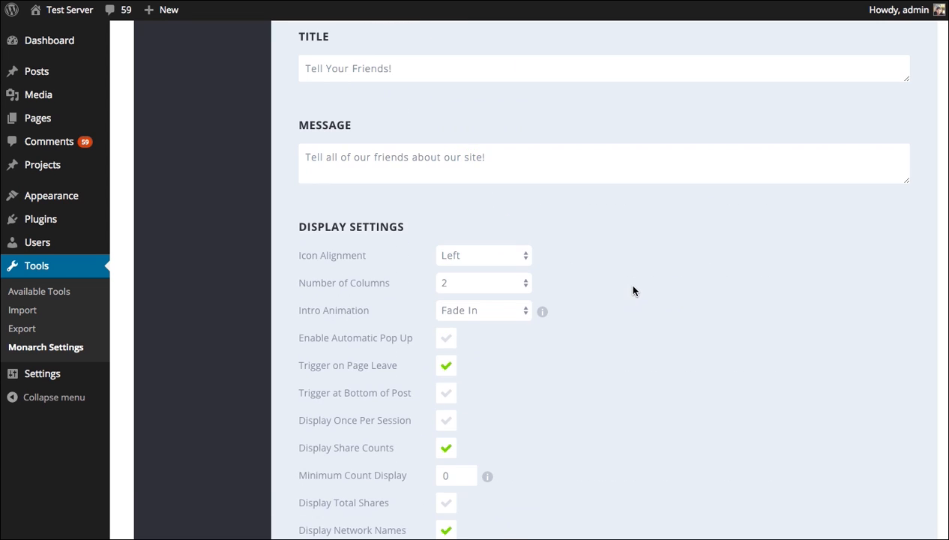
{"action": "scroll", "coordinate": [633, 291], "scroll_direction": "down", "scroll_amount": 2}
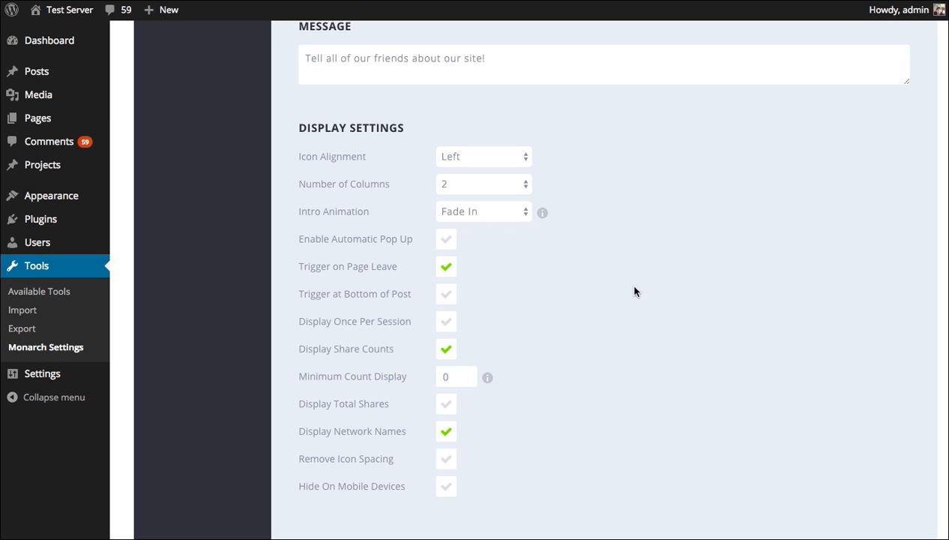
Enable the Fly In location alongside Pop Up in the social sharing placements and save the changes.
{"action": "scroll", "coordinate": [587, 272], "scroll_direction": "up", "scroll_amount": 10}
{"action": "left_click", "coordinate": [190, 133]}
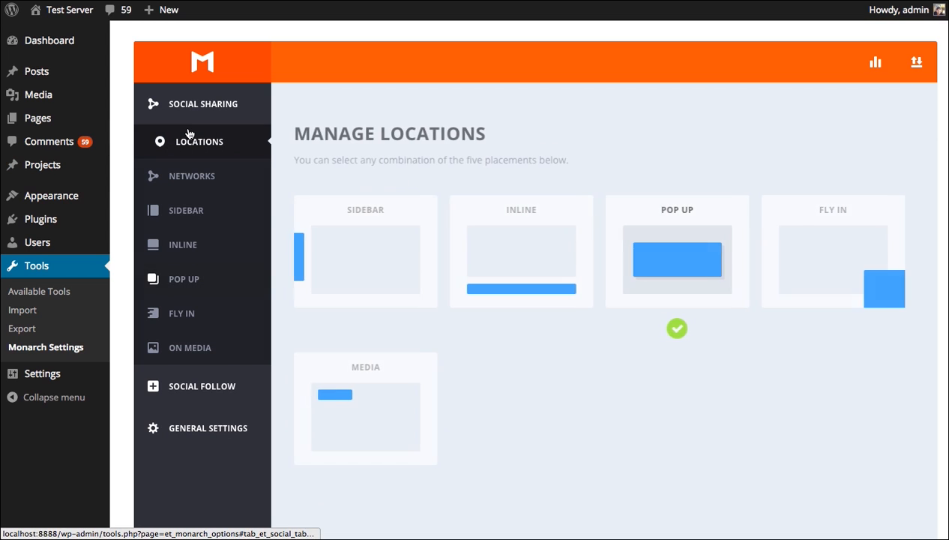
{"action": "left_click", "coordinate": [846, 263]}
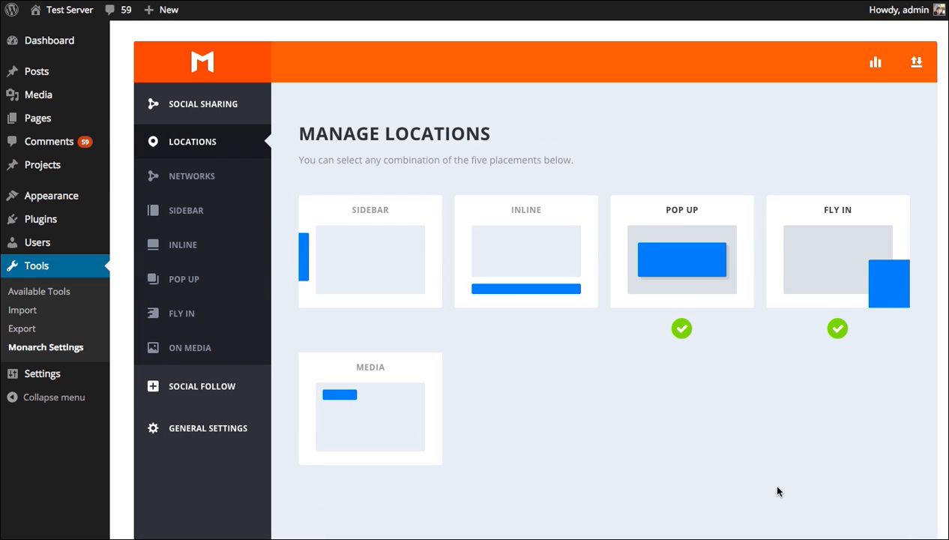
{"action": "scroll", "coordinate": [637, 442], "scroll_direction": "down", "scroll_amount": 4}
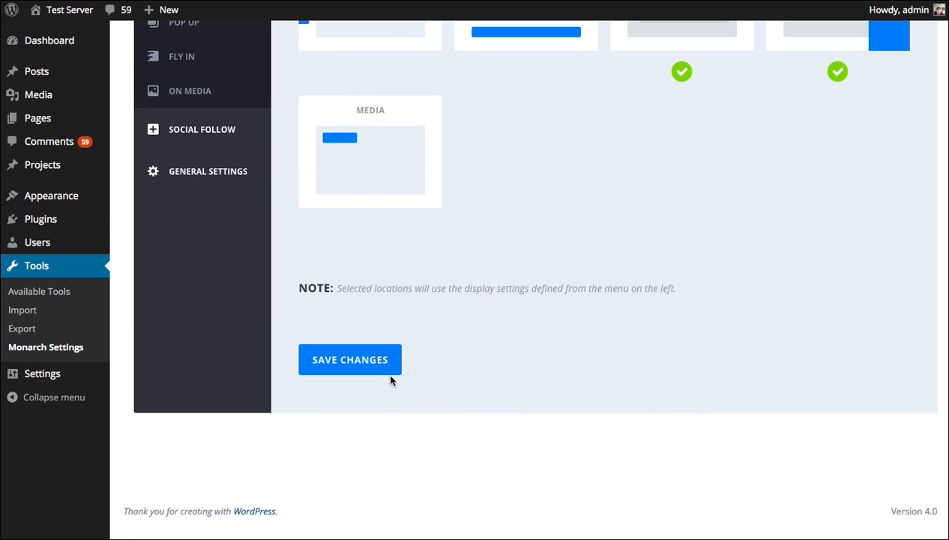
{"action": "left_click", "coordinate": [350, 359]}
{"action": "scroll", "coordinate": [375, 458], "scroll_direction": "down", "scroll_amount": 4}
{"action": "scroll", "coordinate": [375, 458], "scroll_direction": "up", "scroll_amount": 4}
Open the pop-up settings and examine the Trigger on Page Leave and Trigger at Bottom of Post options among its display settings.
{"action": "left_click", "coordinate": [184, 278]}
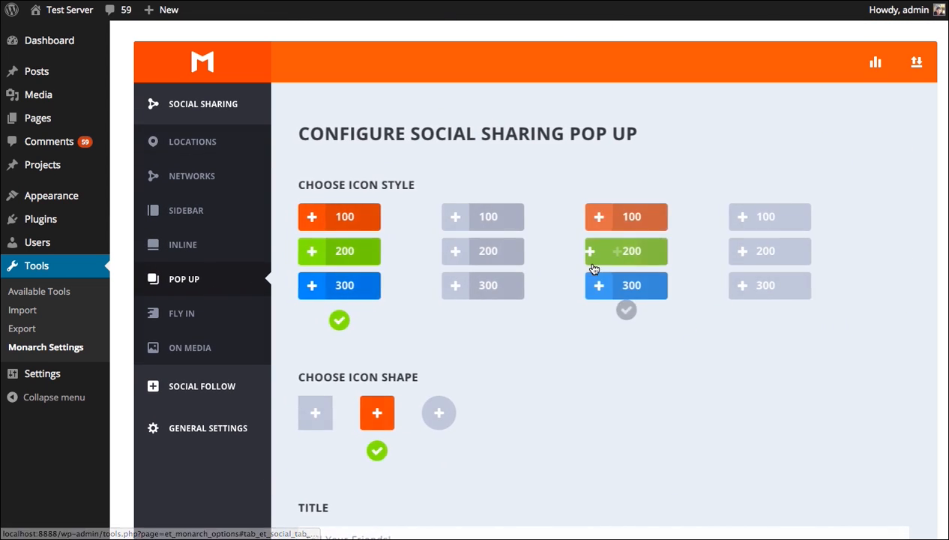
{"action": "scroll", "coordinate": [604, 271], "scroll_direction": "down", "scroll_amount": 10}
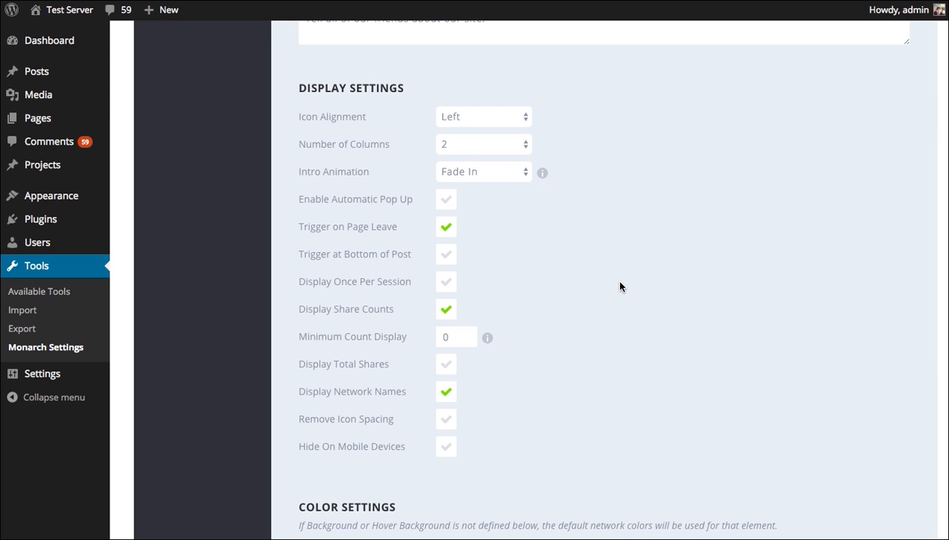
{"action": "scroll", "coordinate": [620, 286], "scroll_direction": "up", "scroll_amount": 7}
{"action": "scroll", "coordinate": [634, 300], "scroll_direction": "down", "scroll_amount": 4}
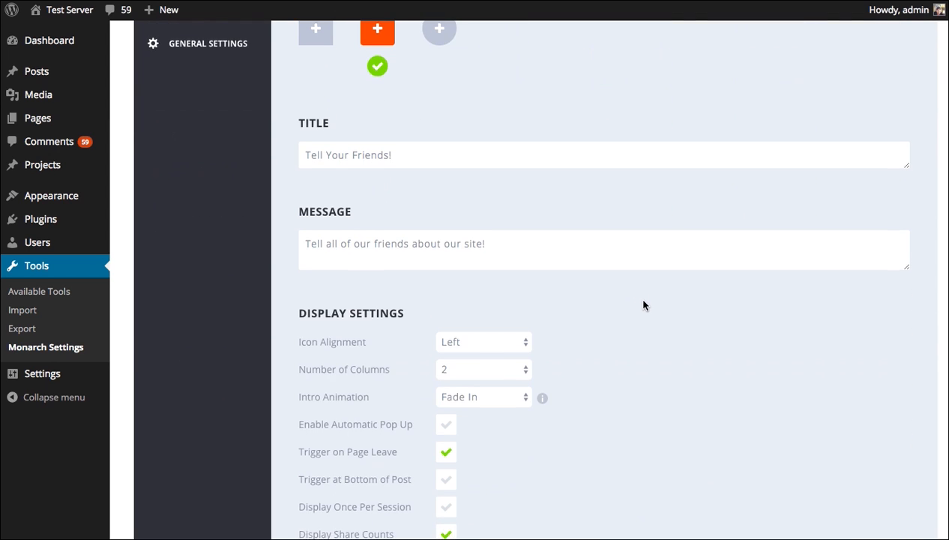
{"action": "scroll", "coordinate": [643, 304], "scroll_direction": "down", "scroll_amount": 4}
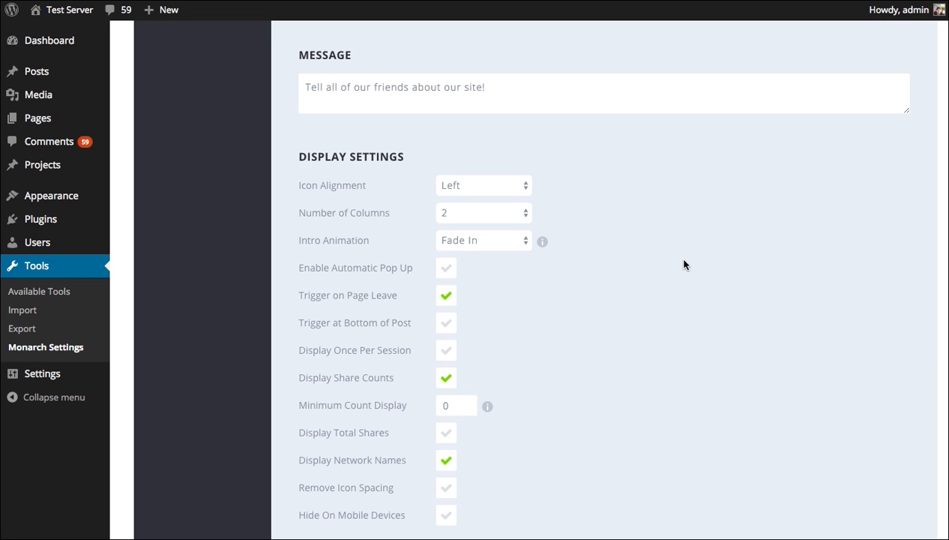
{"action": "scroll", "coordinate": [686, 266], "scroll_direction": "up", "scroll_amount": 7}
{"action": "scroll", "coordinate": [691, 274], "scroll_direction": "down", "scroll_amount": 10}
{"action": "scroll", "coordinate": [687, 277], "scroll_direction": "up", "scroll_amount": 2}
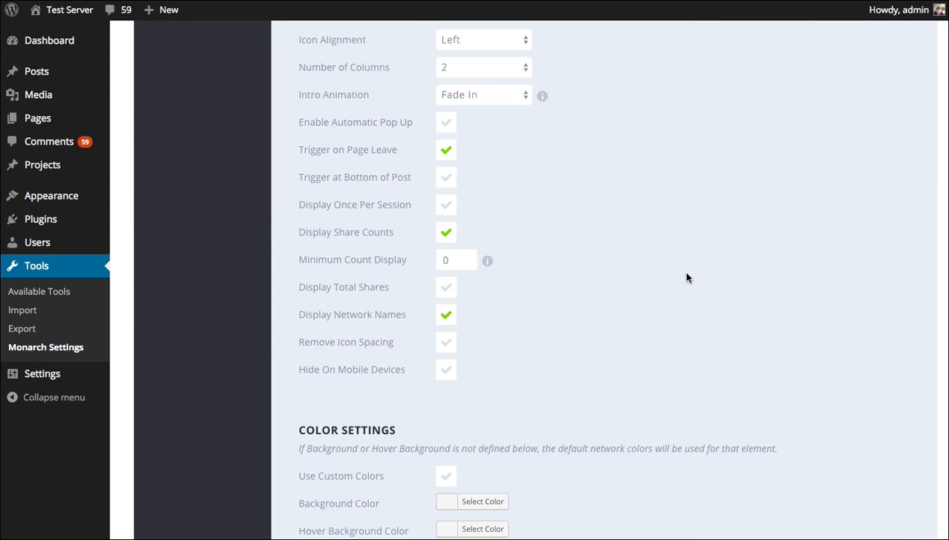
{"action": "left_click", "coordinate": [445, 151]}
{"action": "left_click", "coordinate": [443, 181]}
{"action": "scroll", "coordinate": [665, 237], "scroll_direction": "down", "scroll_amount": 7}
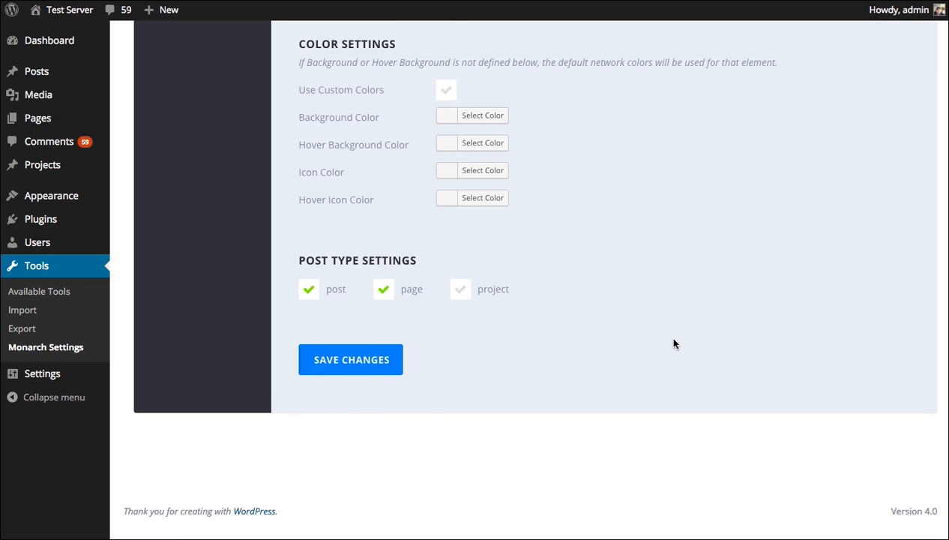
{"action": "scroll", "coordinate": [673, 343], "scroll_direction": "up", "scroll_amount": 6}
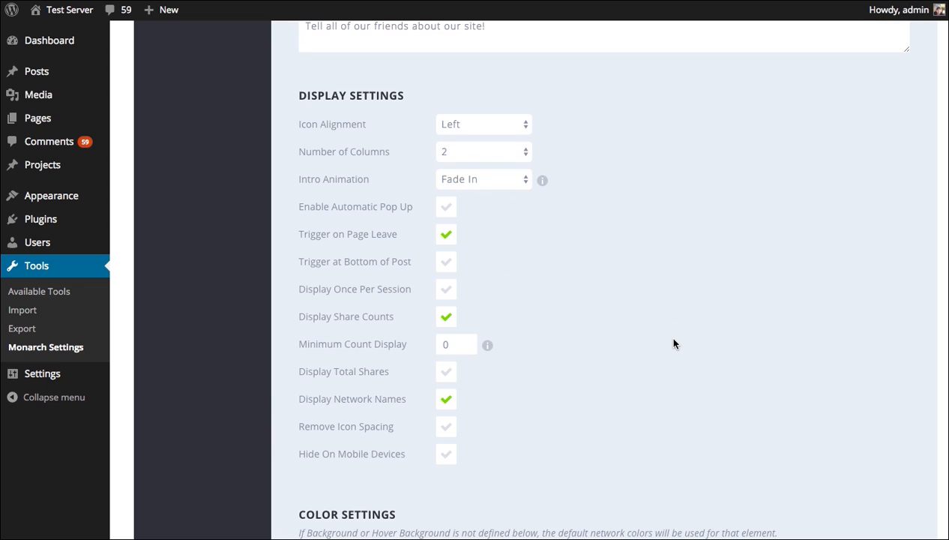
{"action": "scroll", "coordinate": [674, 344], "scroll_direction": "up", "scroll_amount": 7}
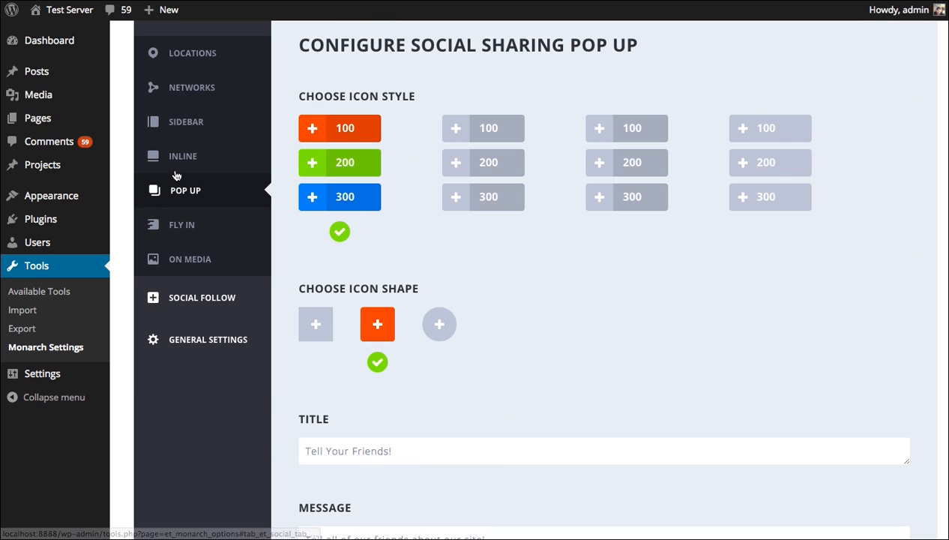
Disable Display Once Per Session in the fly-in settings and save the changes.
{"action": "left_click", "coordinate": [213, 225]}
{"action": "scroll", "coordinate": [603, 306], "scroll_direction": "down", "scroll_amount": 9}
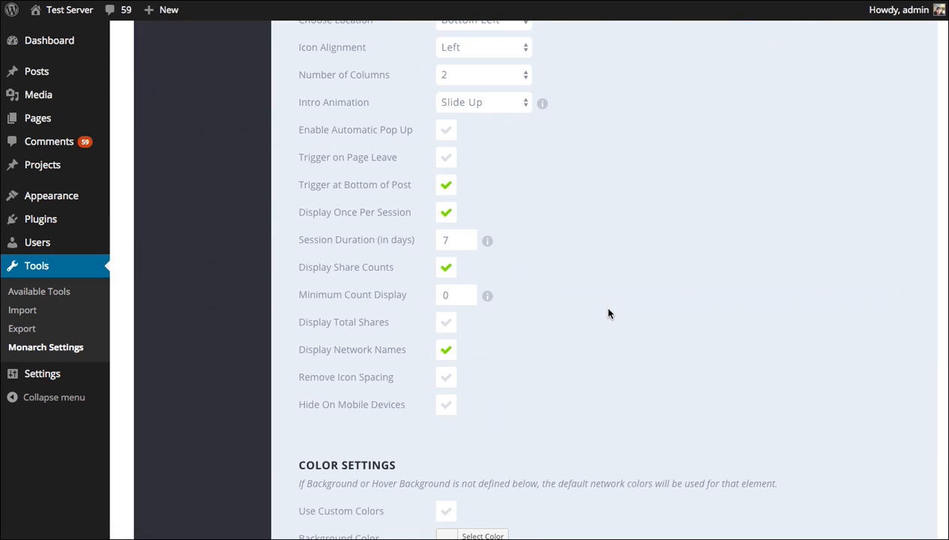
{"action": "scroll", "coordinate": [604, 303], "scroll_direction": "up", "scroll_amount": 2}
{"action": "scroll", "coordinate": [618, 311], "scroll_direction": "down", "scroll_amount": 1}
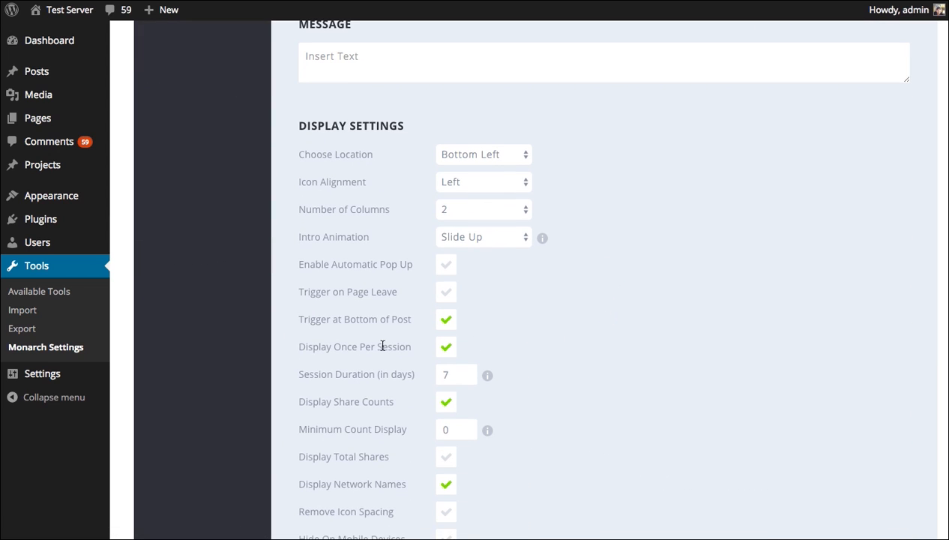
{"action": "left_click", "coordinate": [446, 346]}
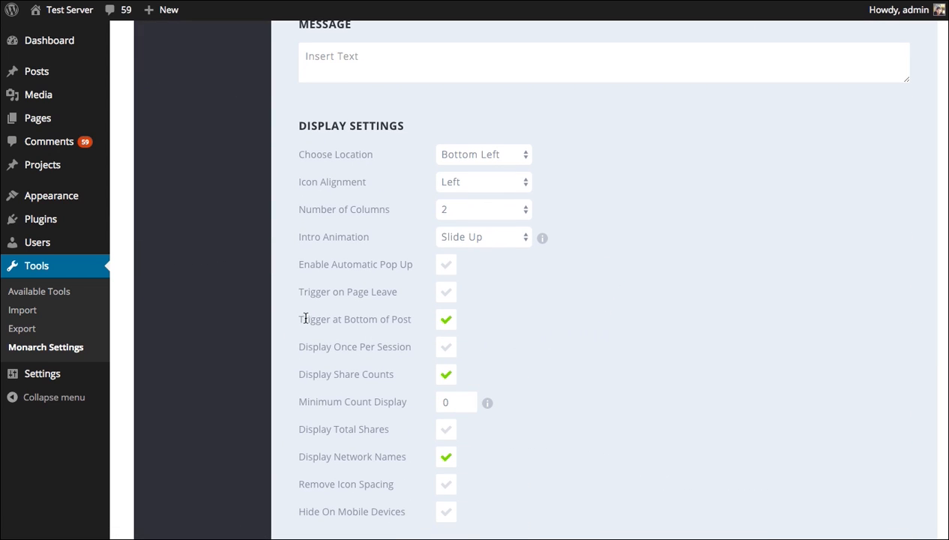
{"action": "scroll", "coordinate": [610, 343], "scroll_direction": "down", "scroll_amount": 3}
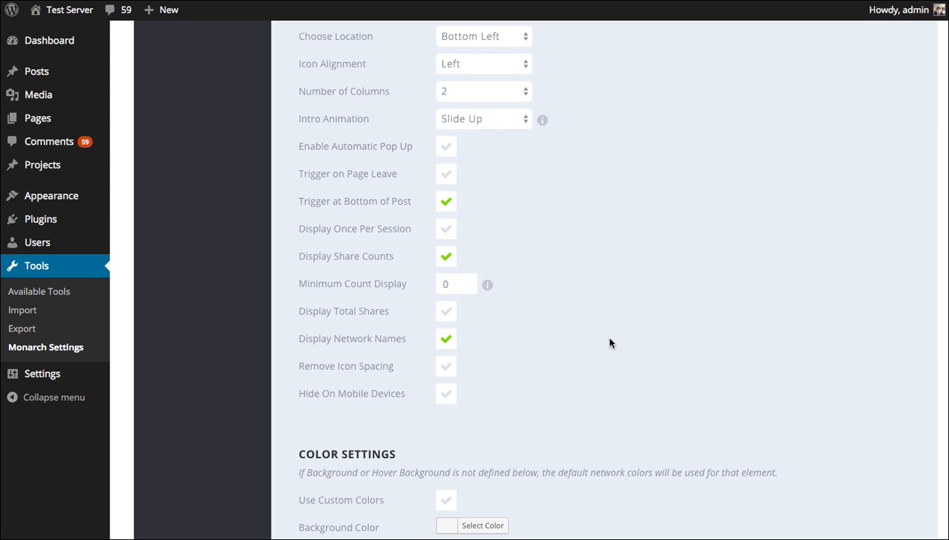
{"action": "scroll", "coordinate": [615, 357], "scroll_direction": "down", "scroll_amount": 9}
{"action": "left_click", "coordinate": [393, 431]}
{"action": "scroll", "coordinate": [516, 297], "scroll_direction": "up", "scroll_amount": 15}
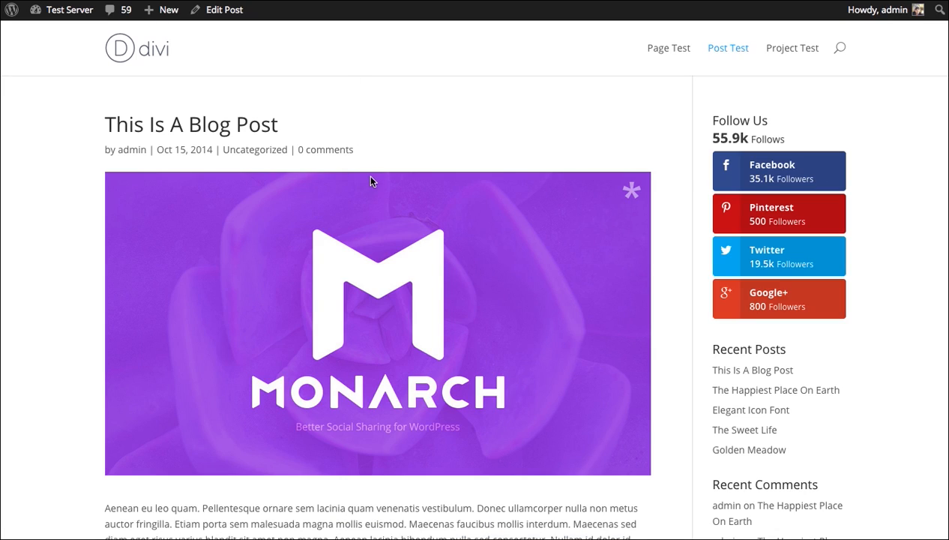
Reload the blog post, trigger the sharing pop-up by leaving the page area, and close it.
{"action": "key", "text": "super+r"}
{"action": "scroll", "coordinate": [352, 189], "scroll_direction": "down", "scroll_amount": 5}
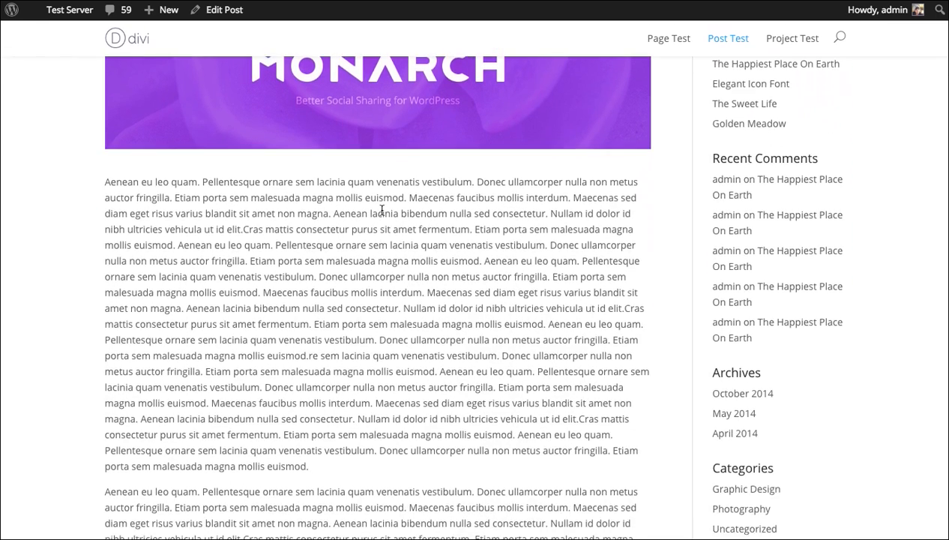
{"action": "scroll", "coordinate": [378, 212], "scroll_direction": "up", "scroll_amount": 2}
{"action": "scroll", "coordinate": [383, 215], "scroll_direction": "up", "scroll_amount": 3}
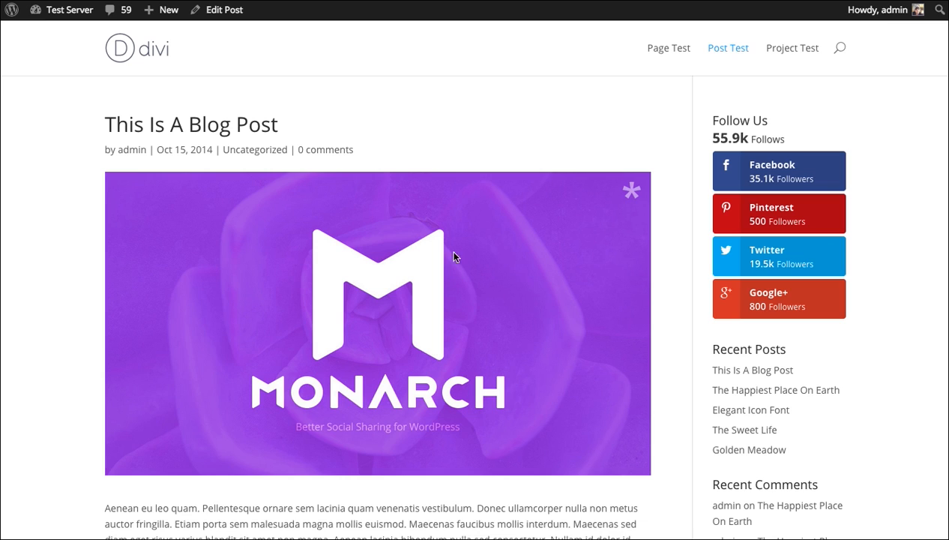
{"action": "mouse_move", "coordinate": [68, 10]}
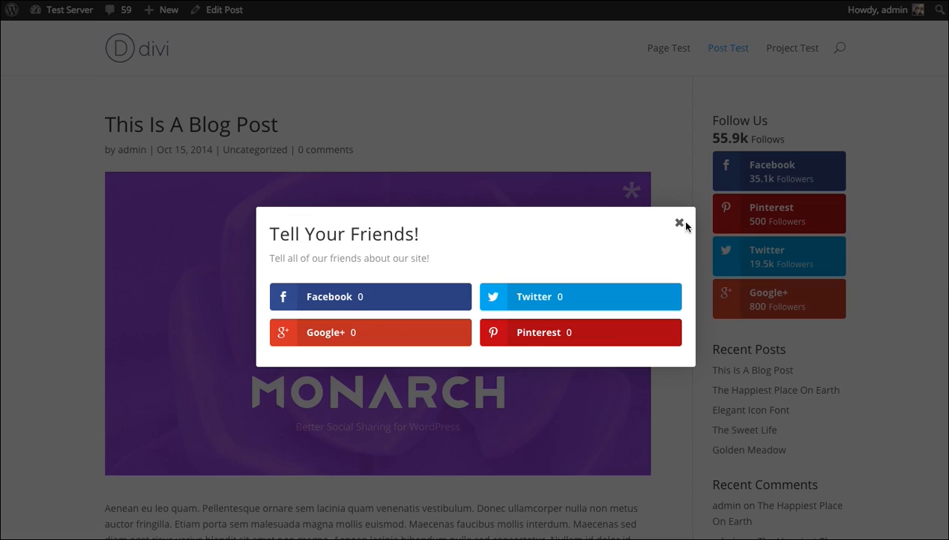
{"action": "left_click", "coordinate": [679, 223]}
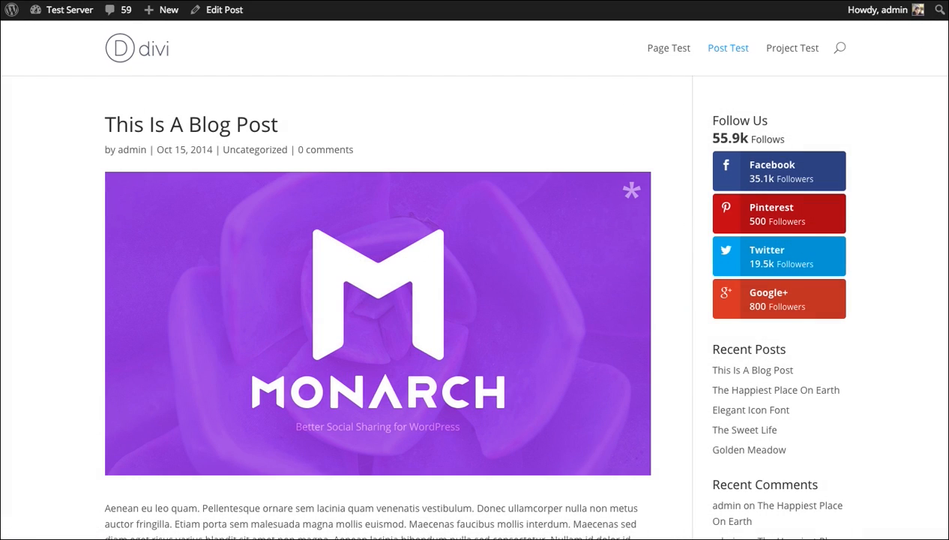
Trigger the sharing fly-in at the end of the blog post and close it.
{"action": "scroll", "coordinate": [375, 300], "scroll_direction": "down", "scroll_amount": 15}
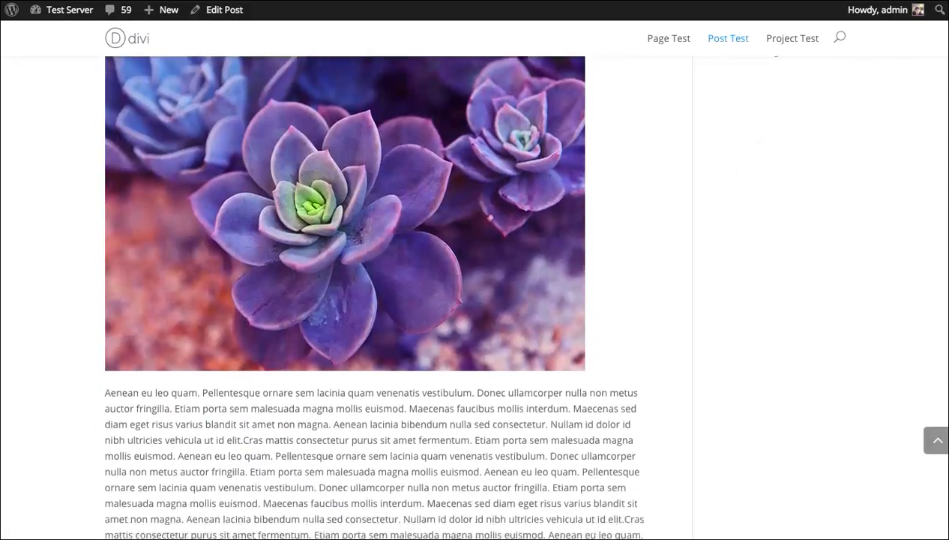
{"action": "scroll", "coordinate": [373, 225], "scroll_direction": "down", "scroll_amount": 15}
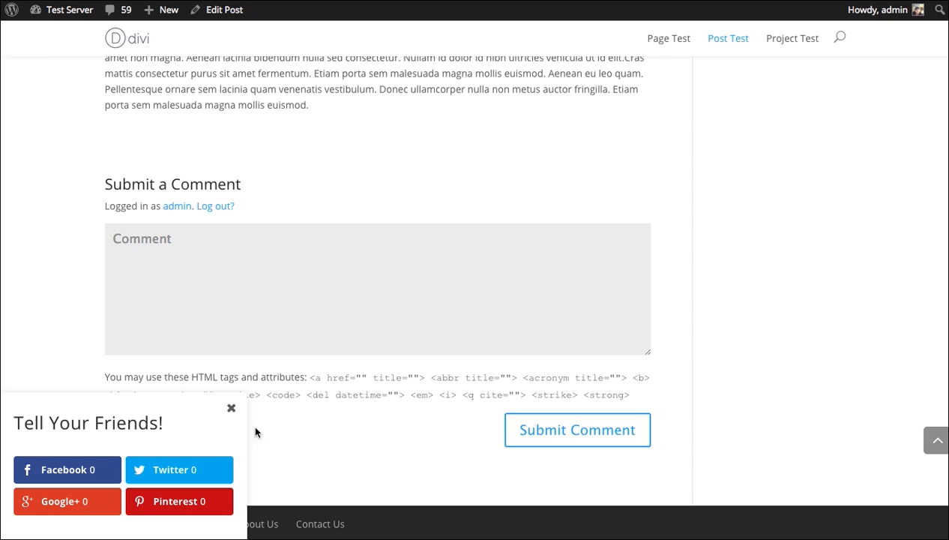
{"action": "left_click", "coordinate": [231, 411]}
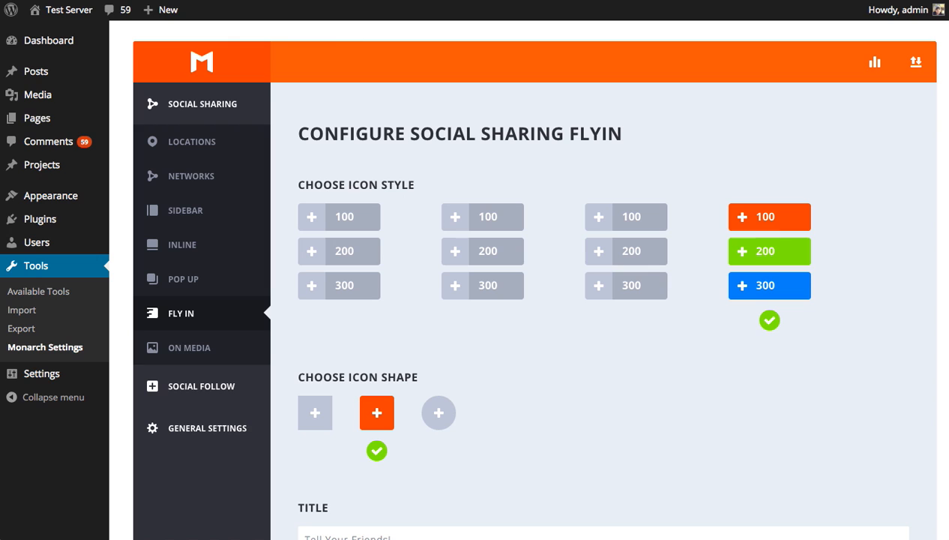
Disable both the Pop Up and Fly In locations in the social sharing placements.
{"action": "left_click", "coordinate": [194, 143]}
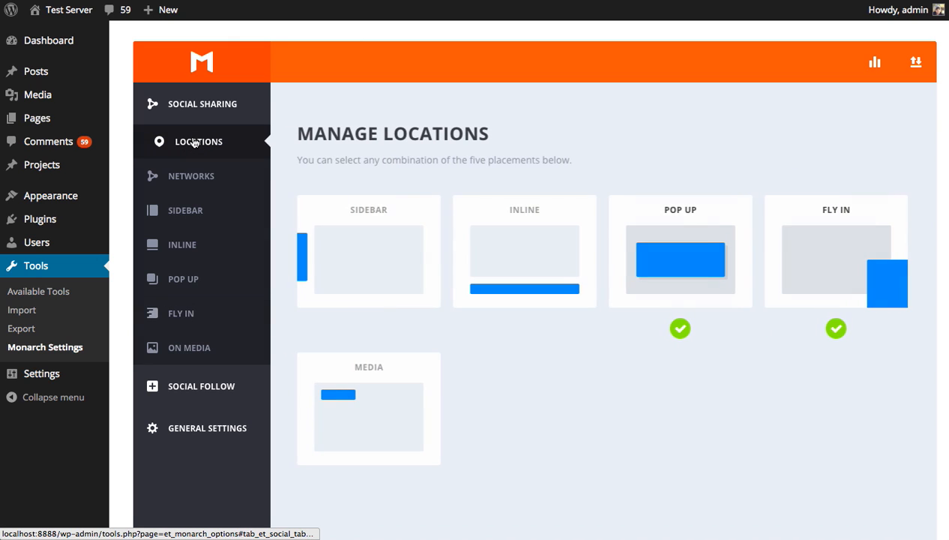
{"action": "left_click", "coordinate": [677, 250]}
{"action": "left_click", "coordinate": [818, 225]}
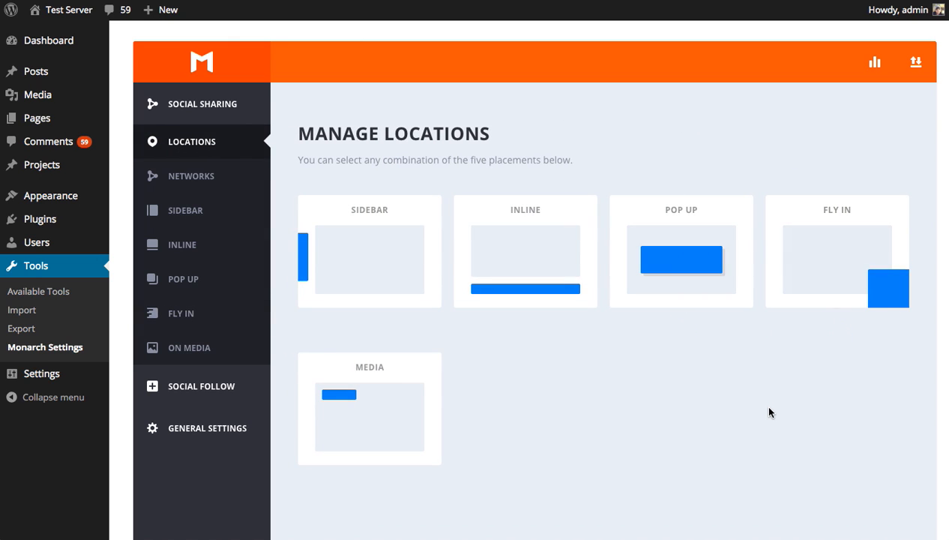
Enable the Media location in the social sharing placements and save the changes.
{"action": "left_click", "coordinate": [345, 390]}
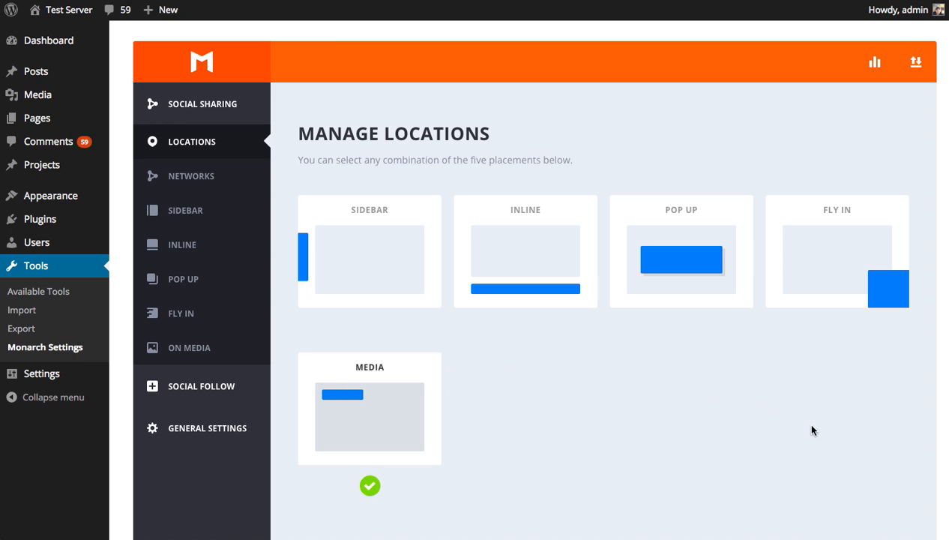
{"action": "scroll", "coordinate": [690, 386], "scroll_direction": "down", "scroll_amount": 3}
{"action": "left_click", "coordinate": [349, 495]}
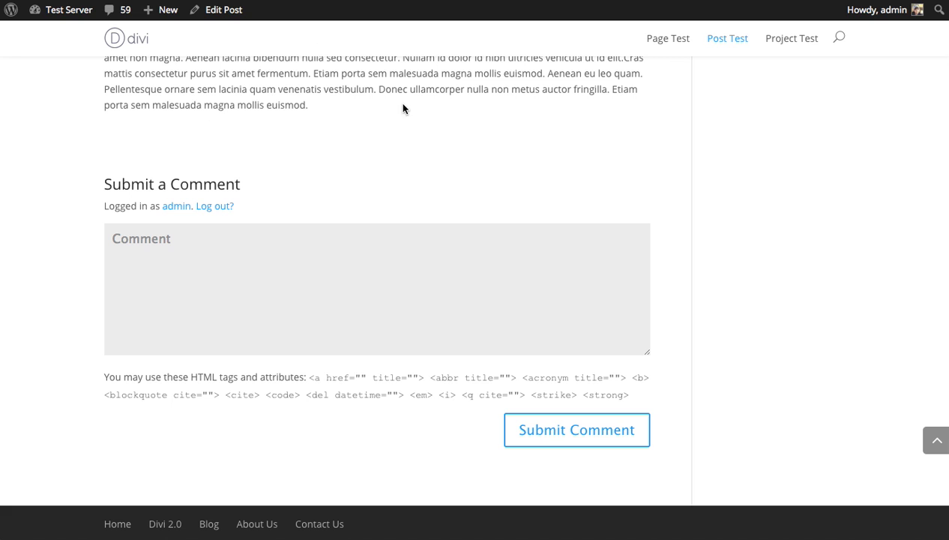
Reload the blog post and preview the media sharing icons on the flower image in the content.
{"action": "key", "text": "super+r"}
{"action": "scroll", "coordinate": [778, 245], "scroll_direction": "up", "scroll_amount": 20}
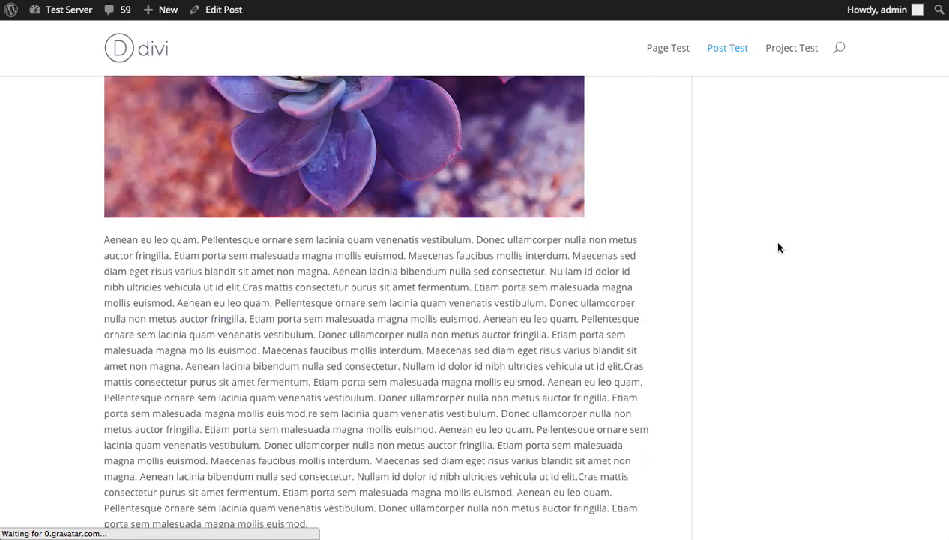
{"action": "scroll", "coordinate": [778, 245], "scroll_direction": "down", "scroll_amount": 5}
{"action": "scroll", "coordinate": [777, 245], "scroll_direction": "down", "scroll_amount": 5}
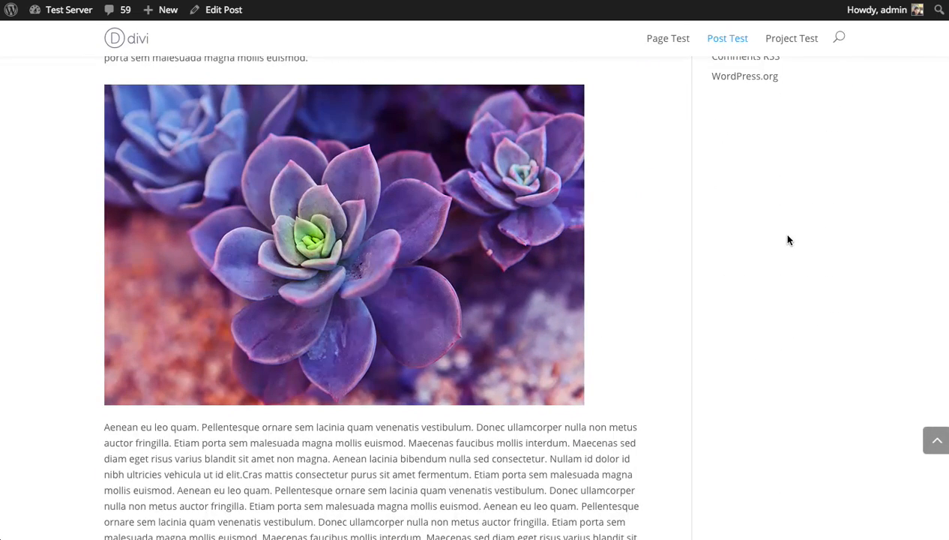
{"action": "mouse_move", "coordinate": [403, 210]}
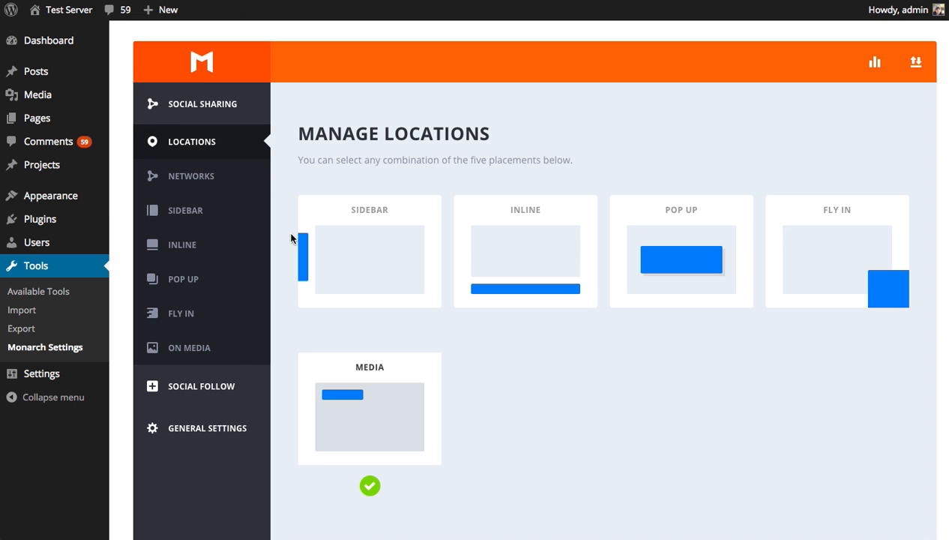
Open the On Media settings and examine the icon style, icon shape and remaining options.
{"action": "left_click", "coordinate": [212, 349]}
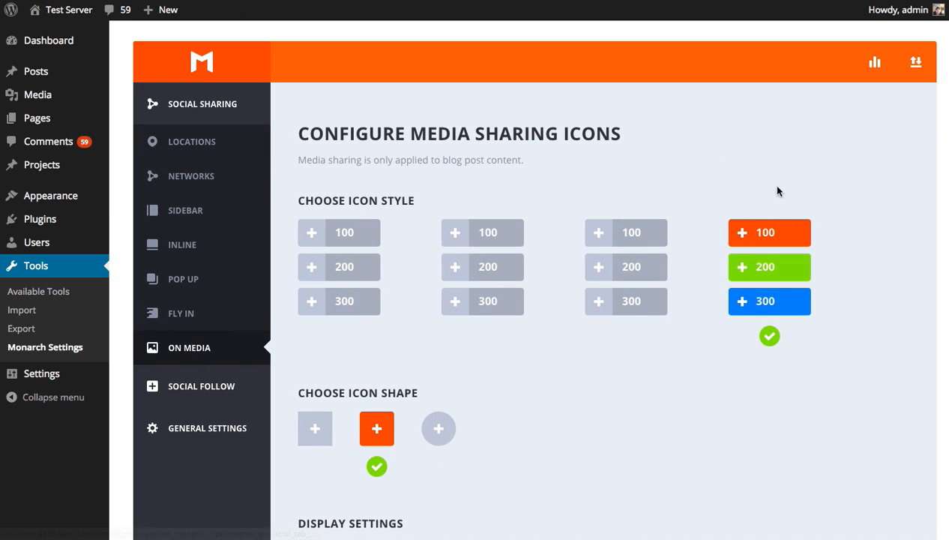
{"action": "scroll", "coordinate": [778, 191], "scroll_direction": "down", "scroll_amount": 5}
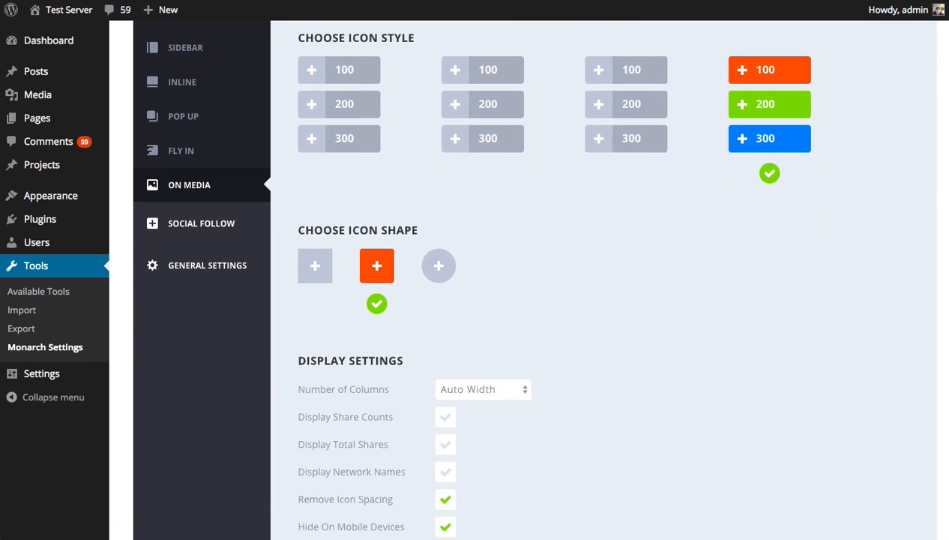
{"action": "scroll", "coordinate": [933, 162], "scroll_direction": "down", "scroll_amount": 10}
{"action": "scroll", "coordinate": [933, 161], "scroll_direction": "up", "scroll_amount": 6}
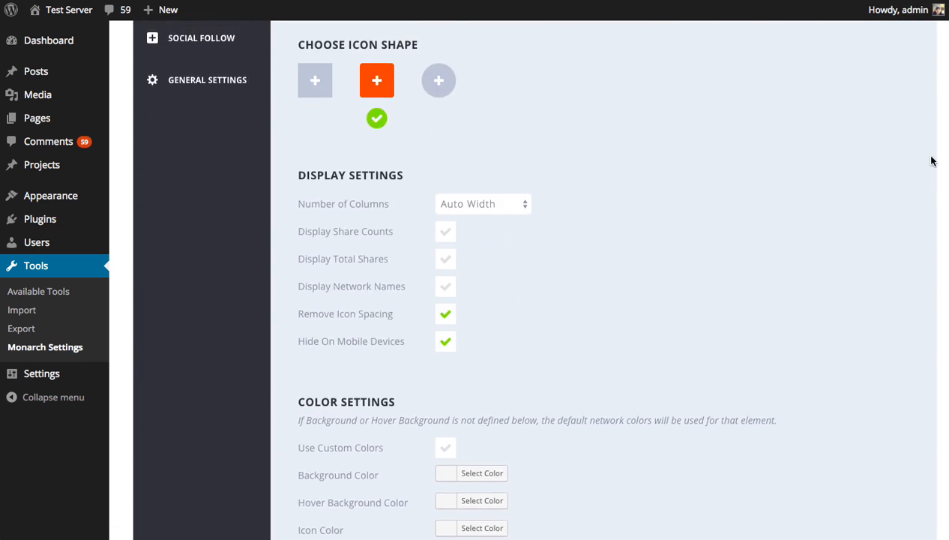
{"action": "scroll", "coordinate": [933, 161], "scroll_direction": "up", "scroll_amount": 7}
{"action": "scroll", "coordinate": [936, 85], "scroll_direction": "down", "scroll_amount": 2}
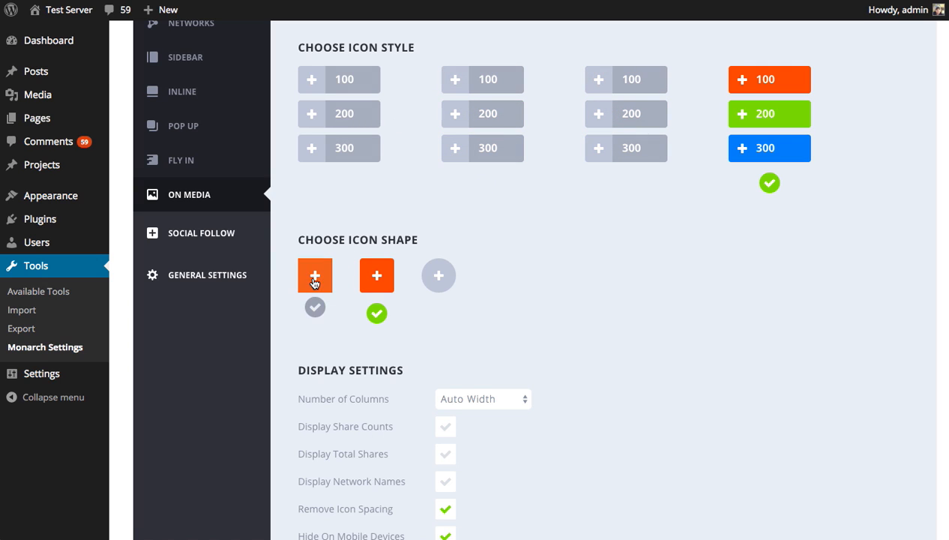
{"action": "scroll", "coordinate": [614, 289], "scroll_direction": "down", "scroll_amount": 4}
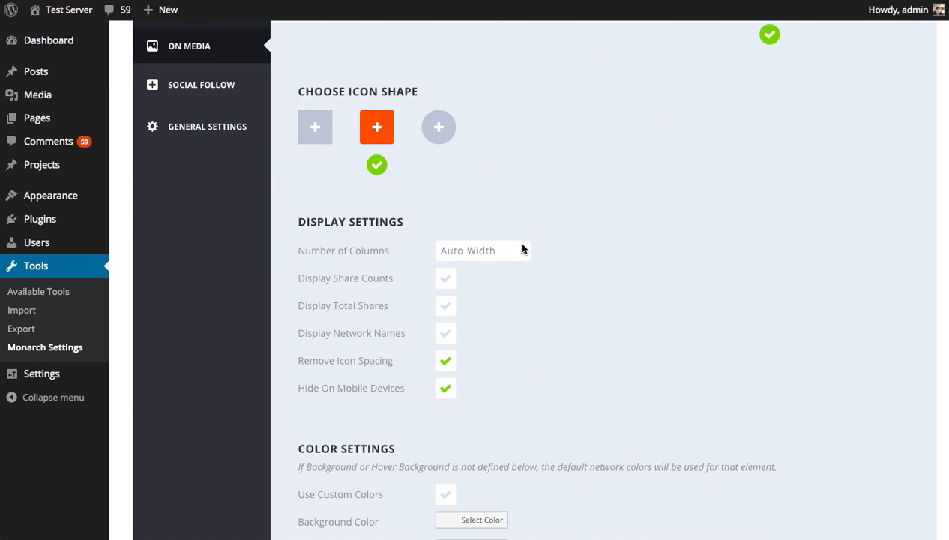
Examine the Number of Columns choices and the other display settings for the media sharing icons.
{"action": "left_click", "coordinate": [523, 248]}
{"action": "left_click", "coordinate": [621, 250]}
{"action": "scroll", "coordinate": [633, 333], "scroll_direction": "down", "scroll_amount": 1}
{"action": "right_click", "coordinate": [635, 333]}
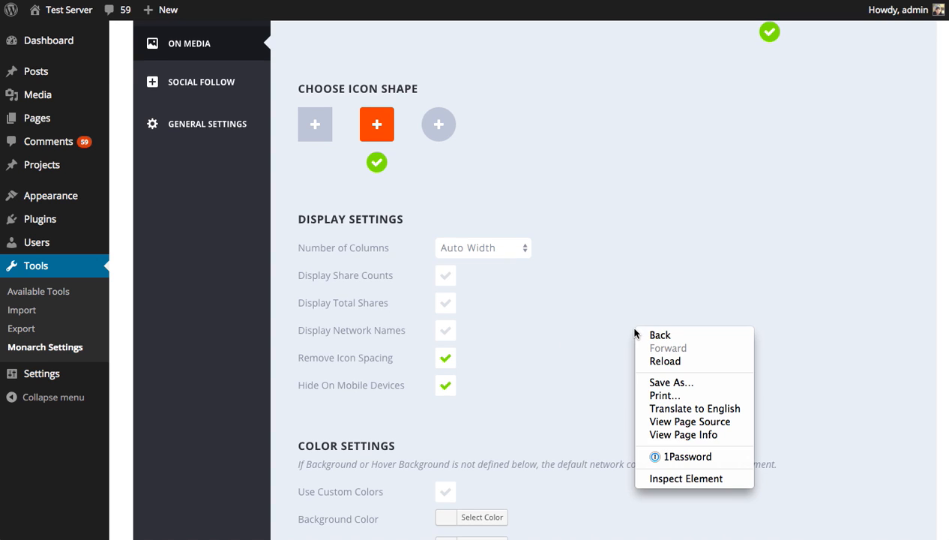
{"action": "left_click", "coordinate": [596, 315]}
{"action": "scroll", "coordinate": [337, 361], "scroll_direction": "down", "scroll_amount": 1}
{"action": "scroll", "coordinate": [600, 326], "scroll_direction": "down", "scroll_amount": 1}
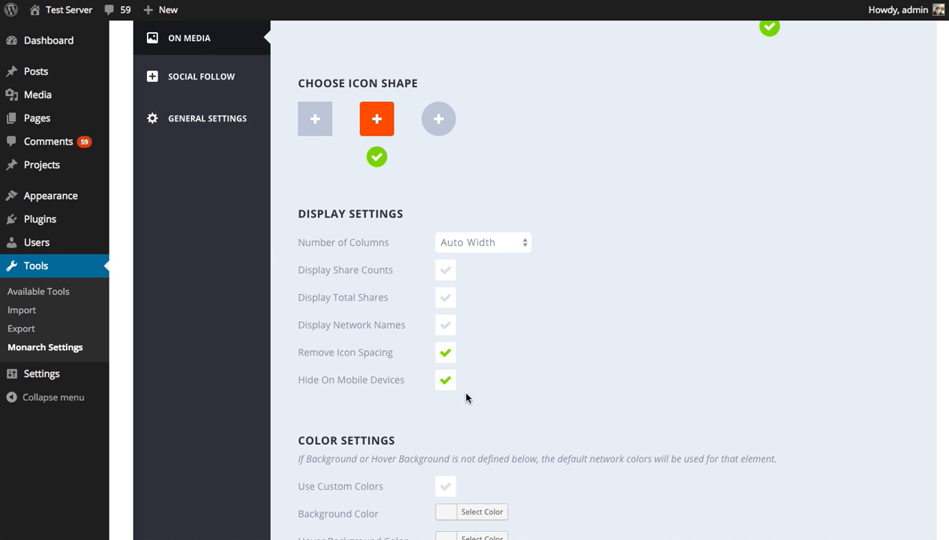
{"action": "scroll", "coordinate": [492, 383], "scroll_direction": "down", "scroll_amount": 1}
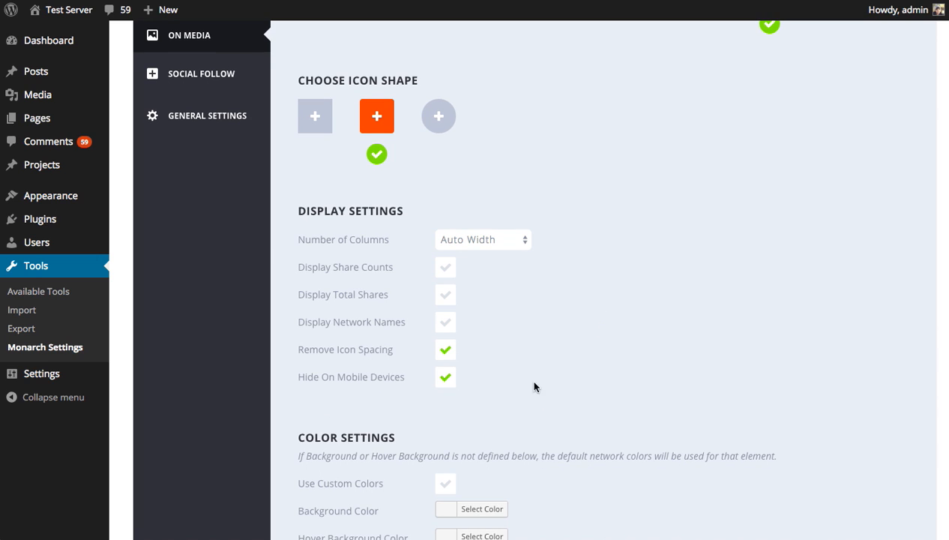
Switch Use Custom Colors on and back off in the media sharing color settings.
{"action": "scroll", "coordinate": [535, 386], "scroll_direction": "down", "scroll_amount": 5}
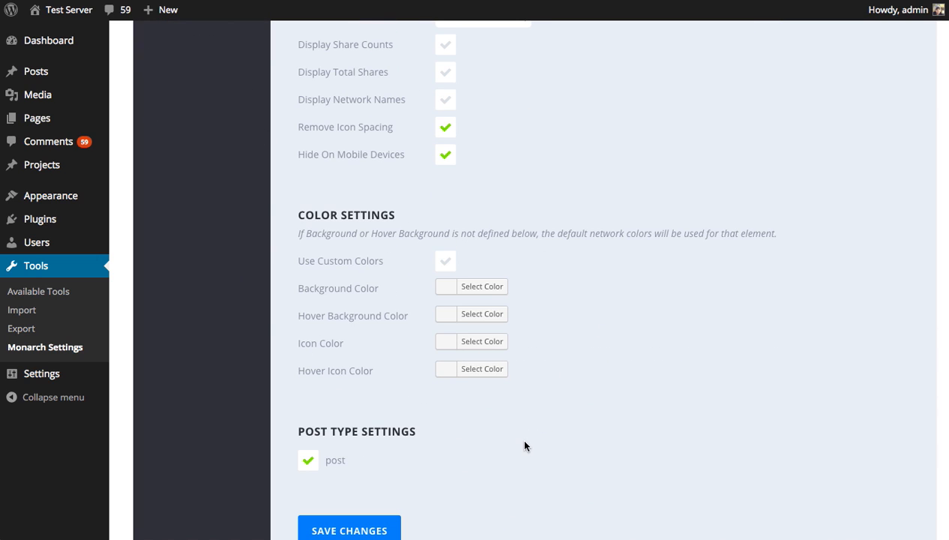
{"action": "left_click", "coordinate": [442, 268]}
{"action": "left_click", "coordinate": [444, 270]}
{"action": "scroll", "coordinate": [615, 210], "scroll_direction": "down", "scroll_amount": 4}
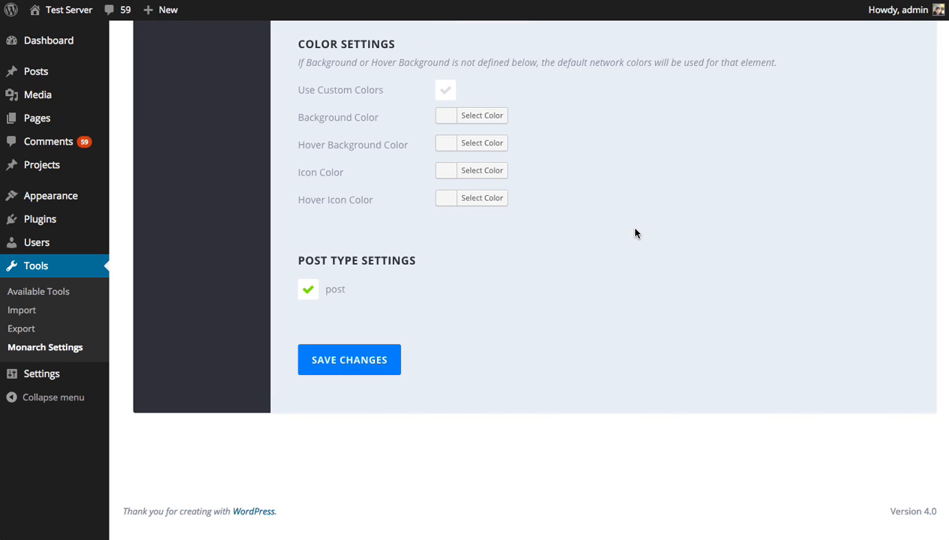
Review the media sharing settings, and switch the post type off and back on.
{"action": "scroll", "coordinate": [635, 233], "scroll_direction": "up", "scroll_amount": 2}
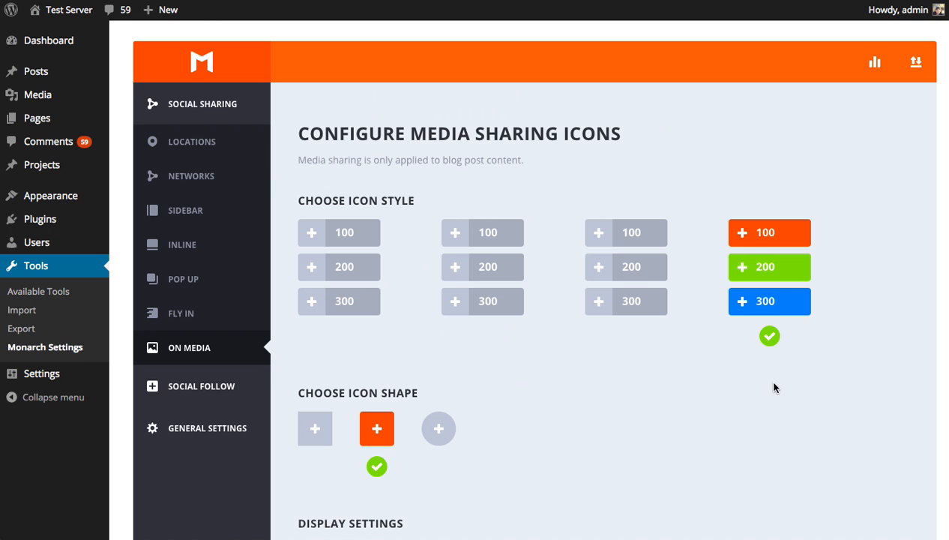
{"action": "scroll", "coordinate": [774, 387], "scroll_direction": "down", "scroll_amount": 1}
{"action": "scroll", "coordinate": [776, 386], "scroll_direction": "down", "scroll_amount": 10}
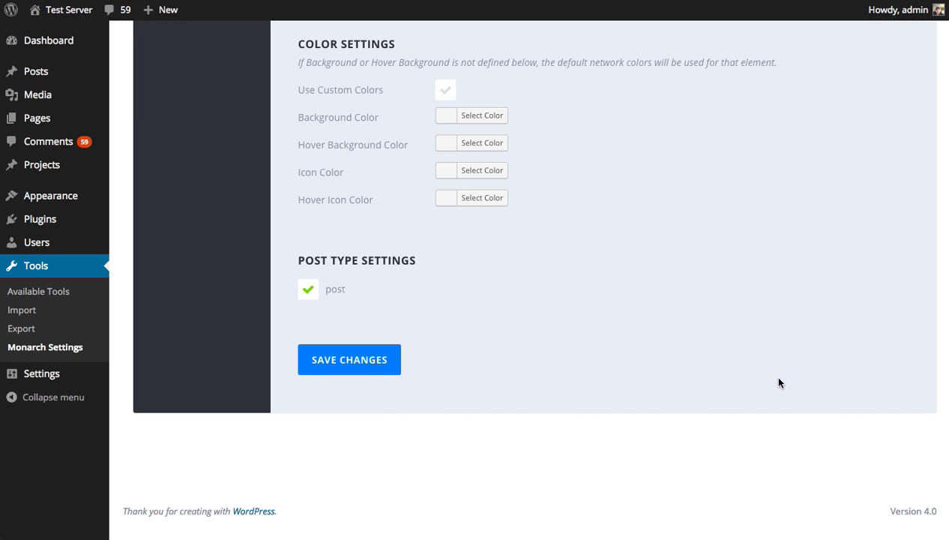
{"action": "scroll", "coordinate": [778, 383], "scroll_direction": "up", "scroll_amount": 10}
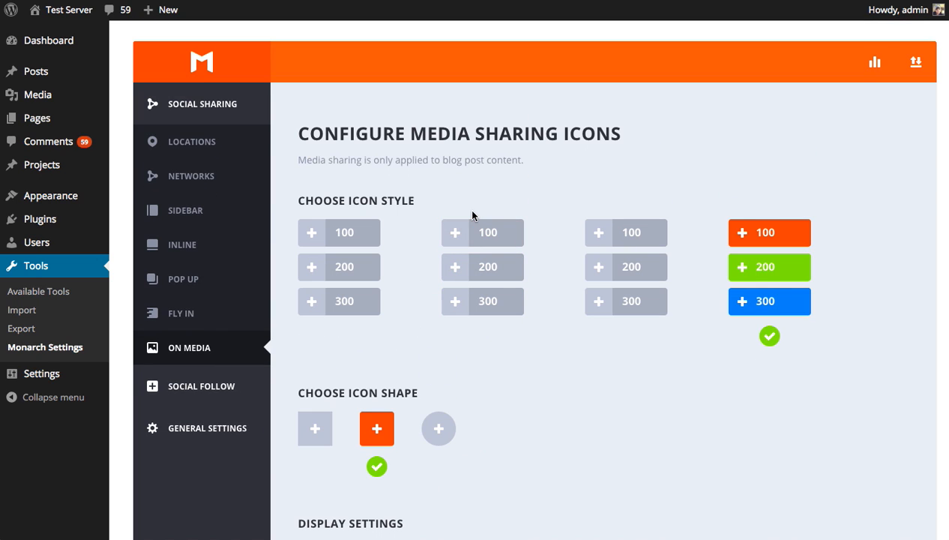
{"action": "scroll", "coordinate": [488, 221], "scroll_direction": "down", "scroll_amount": 15}
{"action": "left_click", "coordinate": [306, 292]}
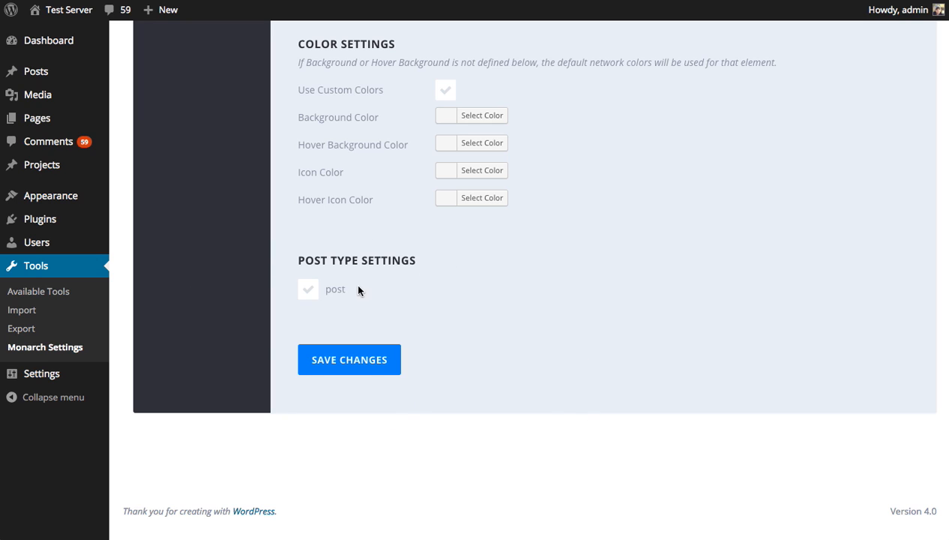
{"action": "left_click", "coordinate": [308, 292]}
{"action": "scroll", "coordinate": [604, 333], "scroll_direction": "up", "scroll_amount": 10}
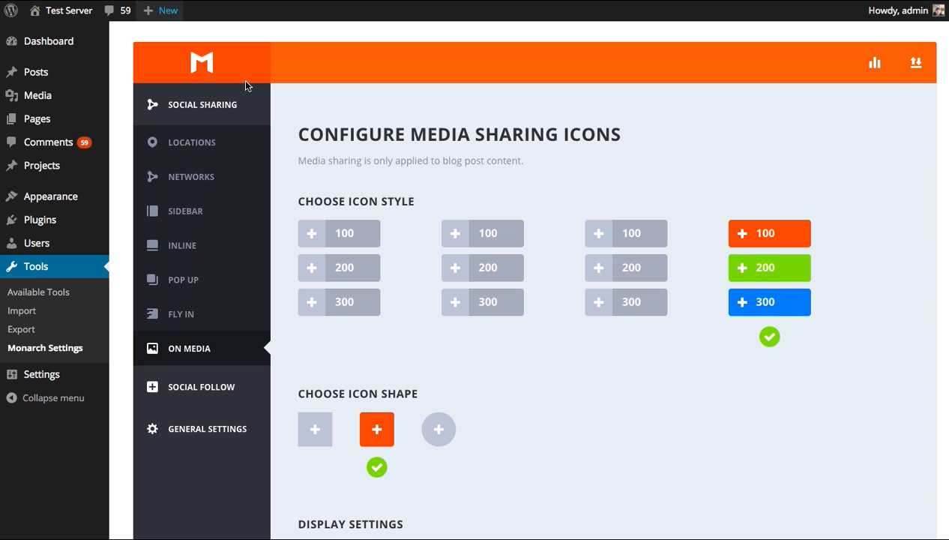
Open the Social Follow networks and add Facebook, Twitter, Google+ and Pinterest.
{"action": "left_click", "coordinate": [208, 392]}
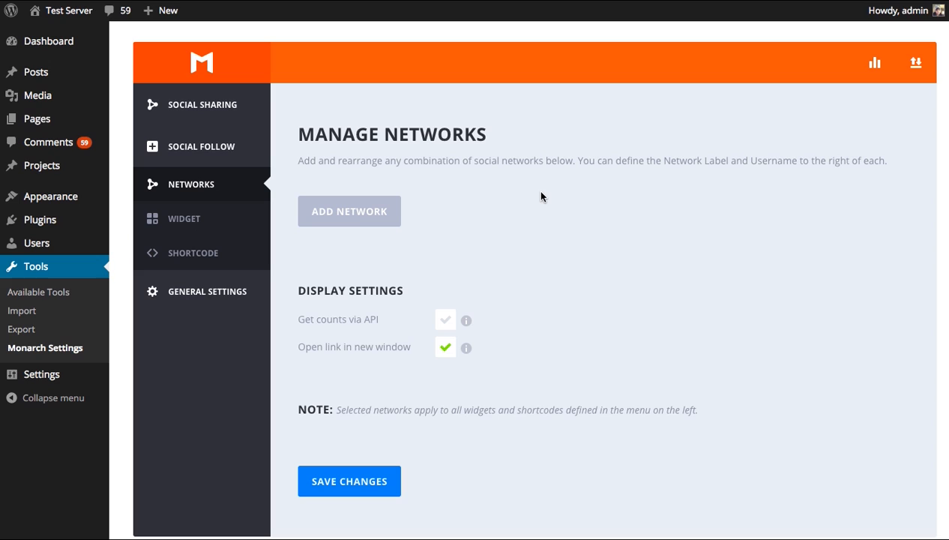
{"action": "left_click", "coordinate": [379, 218]}
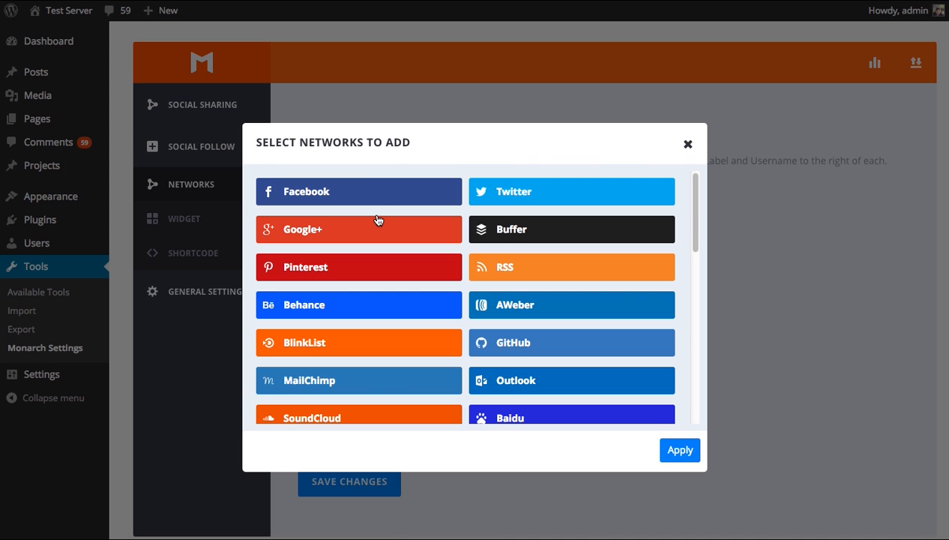
{"action": "left_click", "coordinate": [388, 196]}
{"action": "left_click", "coordinate": [526, 191]}
{"action": "left_click", "coordinate": [351, 227]}
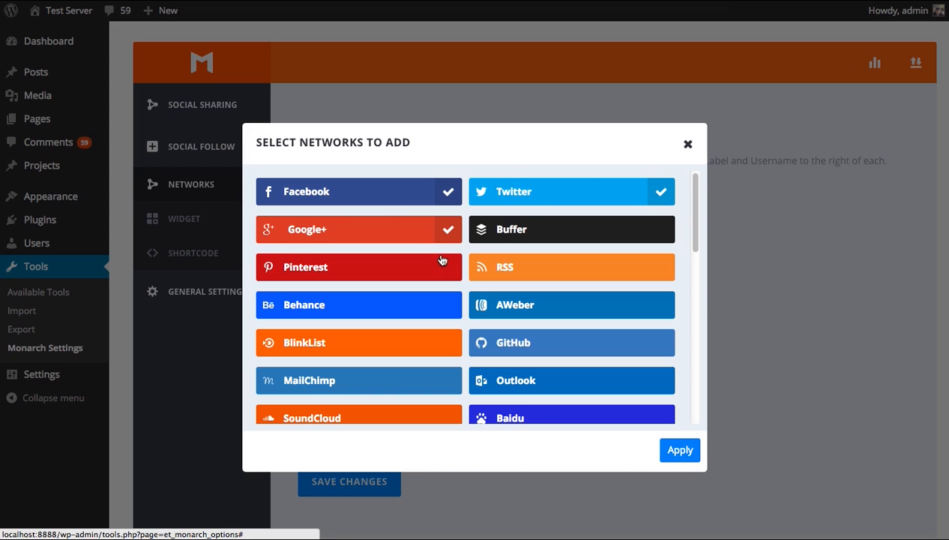
{"action": "left_click", "coordinate": [443, 261]}
{"action": "left_click", "coordinate": [679, 450]}
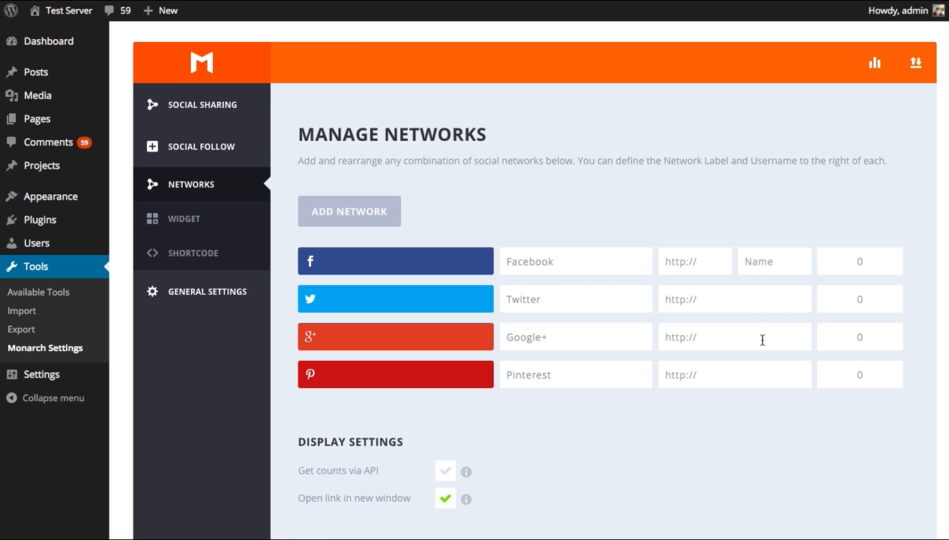
Move Pinterest above Google+ in the list of social follow networks.
{"action": "left_click_drag", "start_coordinate": [412, 373], "coordinate": [401, 333]}
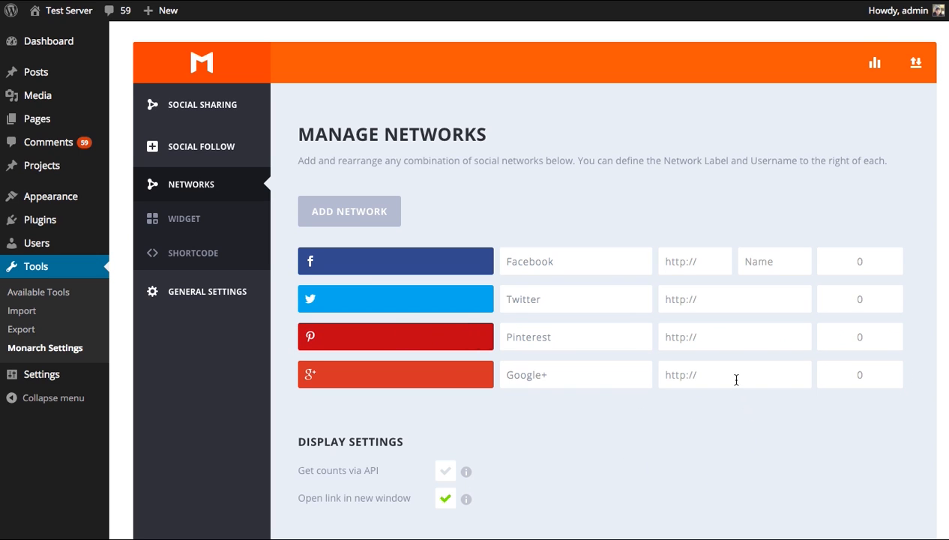
{"action": "left_click", "coordinate": [674, 347]}
{"action": "left_click_drag", "start_coordinate": [572, 261], "coordinate": [523, 262]}
{"action": "left_click", "coordinate": [570, 262]}
{"action": "left_click", "coordinate": [669, 263]}
{"action": "type", "text": "http://facebook.com/elegantthemes"}
{"action": "left_click", "coordinate": [759, 262]}
{"action": "type", "text": "elegantthemes"}
{"action": "left_click", "coordinate": [857, 261]}
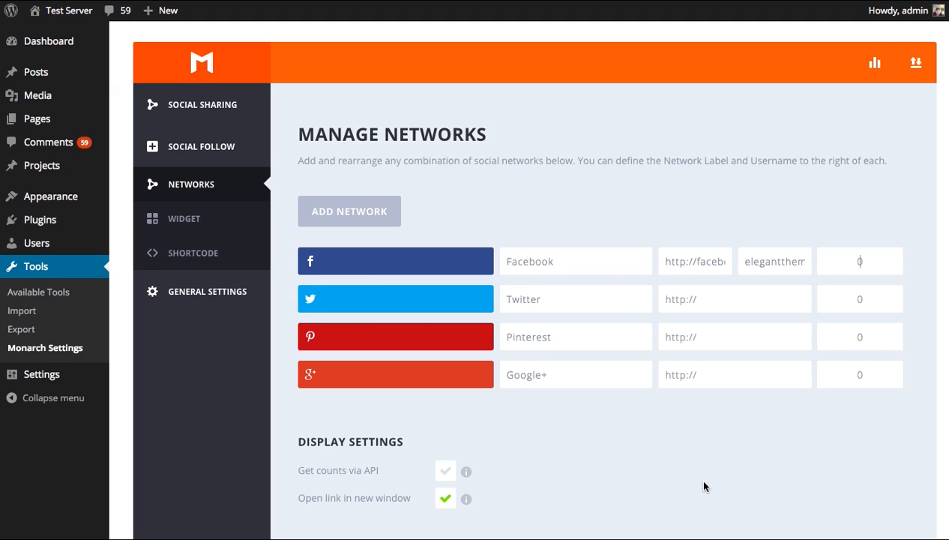
{"action": "type", "text": "35,000"}
{"action": "key", "text": "Left"}
{"action": "key", "text": "BackSpace"}
{"action": "left_click", "coordinate": [723, 291]}
{"action": "type", "text": "http://www.twitter.com"}
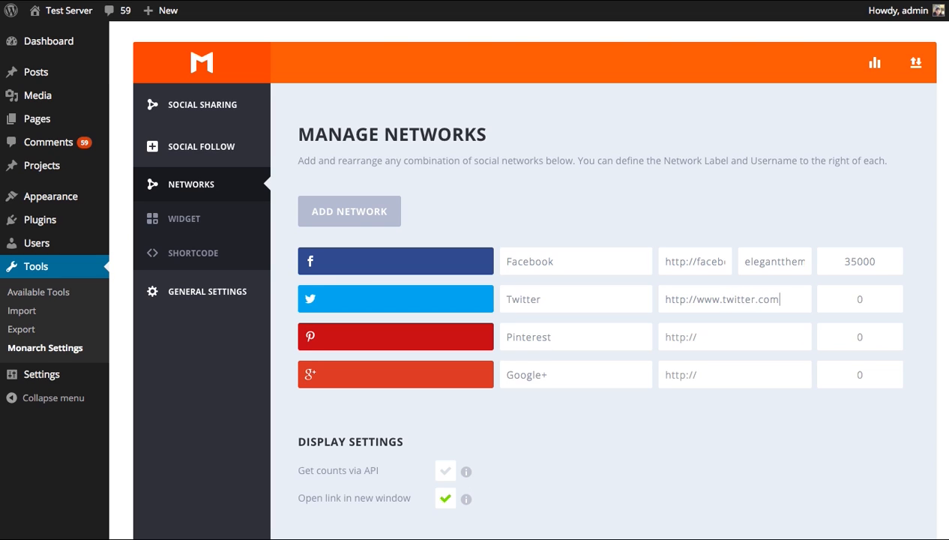
{"action": "type", "text": "/elegantthemes"}
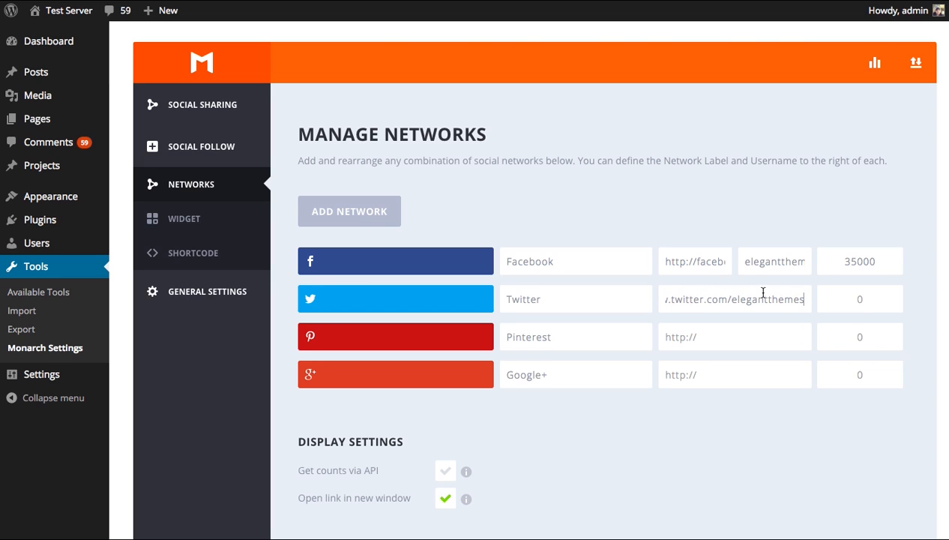
{"action": "left_click", "coordinate": [870, 303]}
{"action": "key", "text": "BackSpace"}
{"action": "type", "text": "19500"}
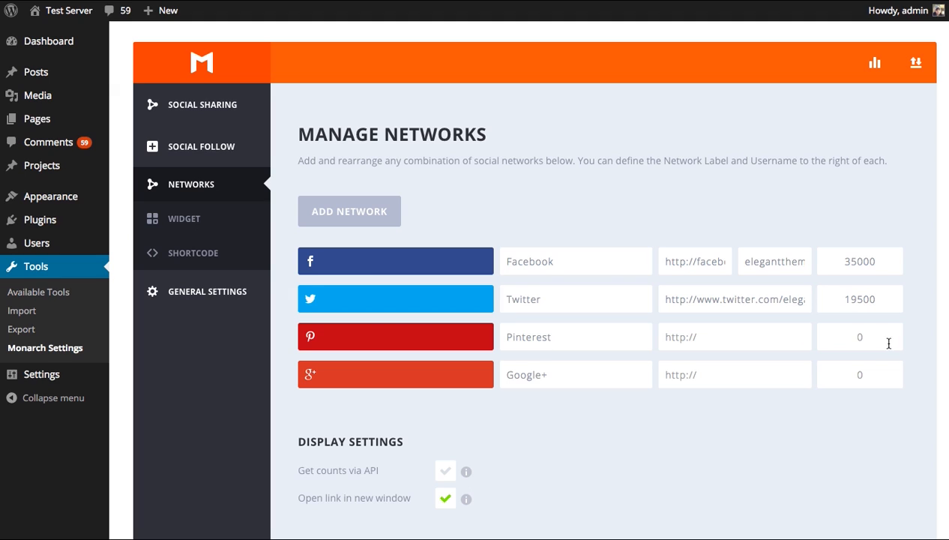
Set the follower counts to 500 for Pinterest and 1200 for Google+.
{"action": "left_click", "coordinate": [869, 337]}
{"action": "key", "text": "BackSpace"}
{"action": "type", "text": "500"}
{"action": "left_click", "coordinate": [870, 372]}
{"action": "key", "text": "BackSpace"}
{"action": "type", "text": "1200"}
{"action": "scroll", "coordinate": [831, 417], "scroll_direction": "down", "scroll_amount": 1}
{"action": "scroll", "coordinate": [815, 416], "scroll_direction": "up", "scroll_amount": 1}
Enable Get counts via API for the social follow networks.
{"action": "left_click", "coordinate": [873, 263]}
{"action": "type", "text": "0"}
{"action": "left_click", "coordinate": [446, 474]}
Examine the Client ID and Client Secret fields for Vimeo, Instagram and LinkedIn in the API settings.
{"action": "scroll", "coordinate": [945, 210], "scroll_direction": "down", "scroll_amount": 5}
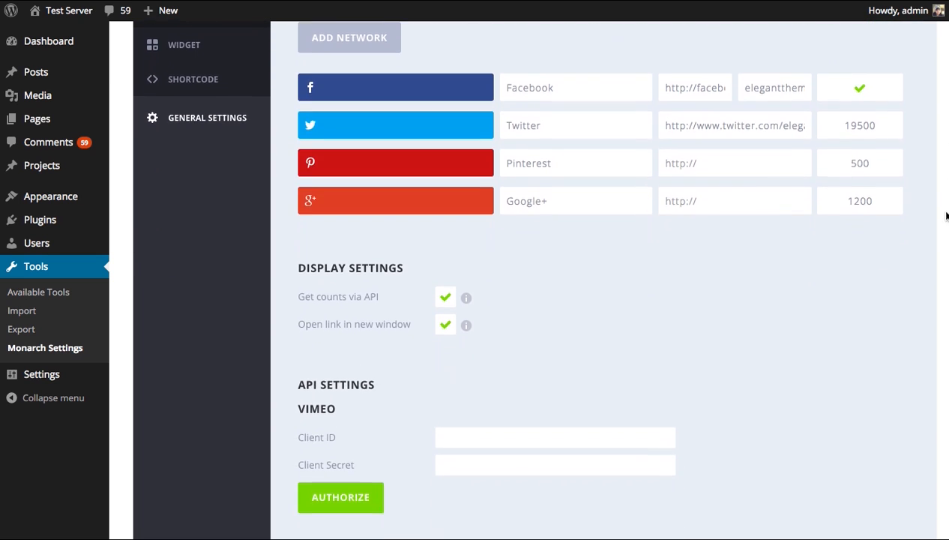
{"action": "scroll", "coordinate": [945, 252], "scroll_direction": "down", "scroll_amount": 4}
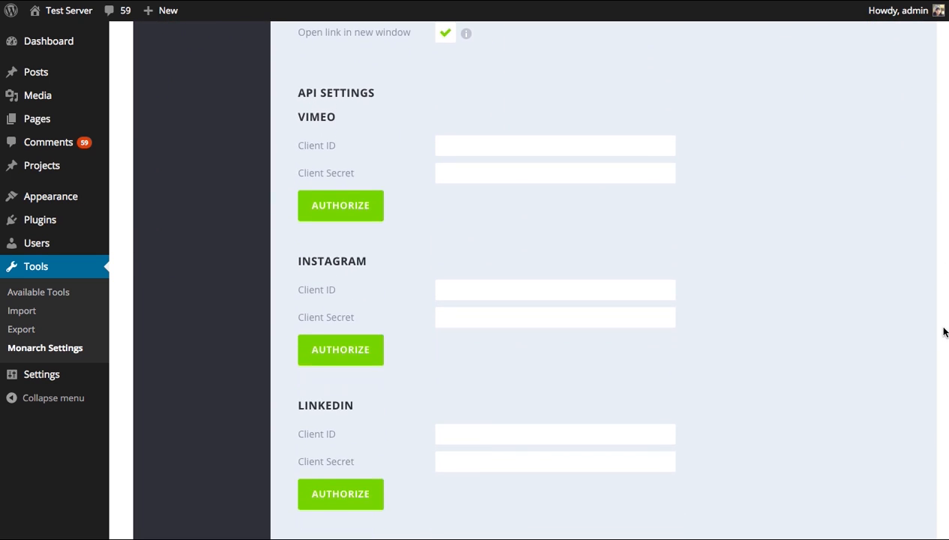
{"action": "scroll", "coordinate": [943, 339], "scroll_direction": "down", "scroll_amount": 1}
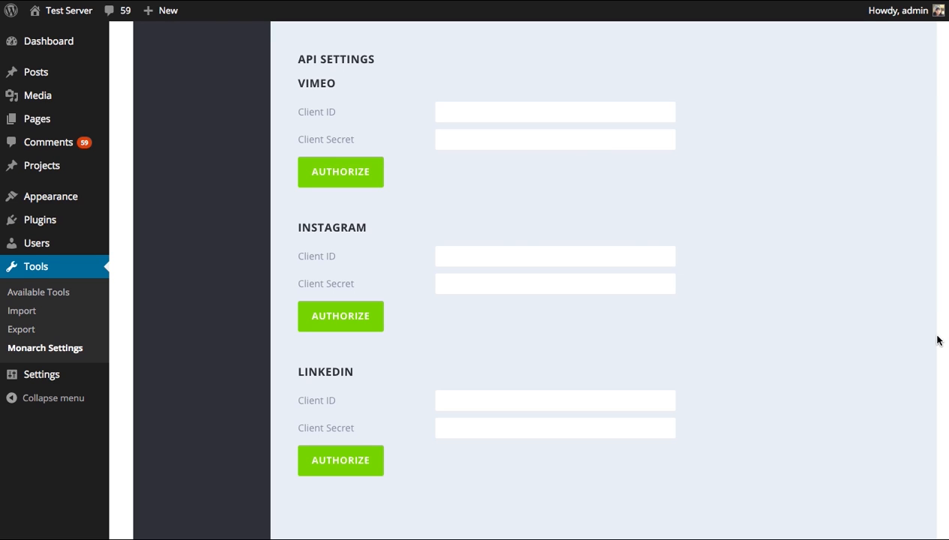
{"action": "left_click", "coordinate": [486, 256]}
{"action": "left_click", "coordinate": [474, 283]}
{"action": "left_click", "coordinate": [487, 400]}
{"action": "left_click", "coordinate": [488, 427]}
Save the social follow network changes and open the Widget settings.
{"action": "scroll", "coordinate": [604, 277], "scroll_direction": "up", "scroll_amount": 10}
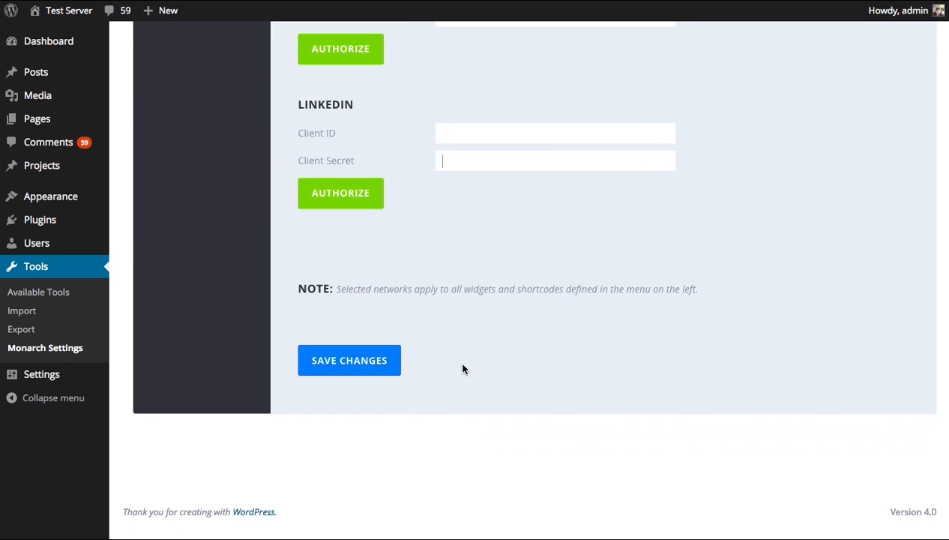
{"action": "left_click", "coordinate": [346, 360]}
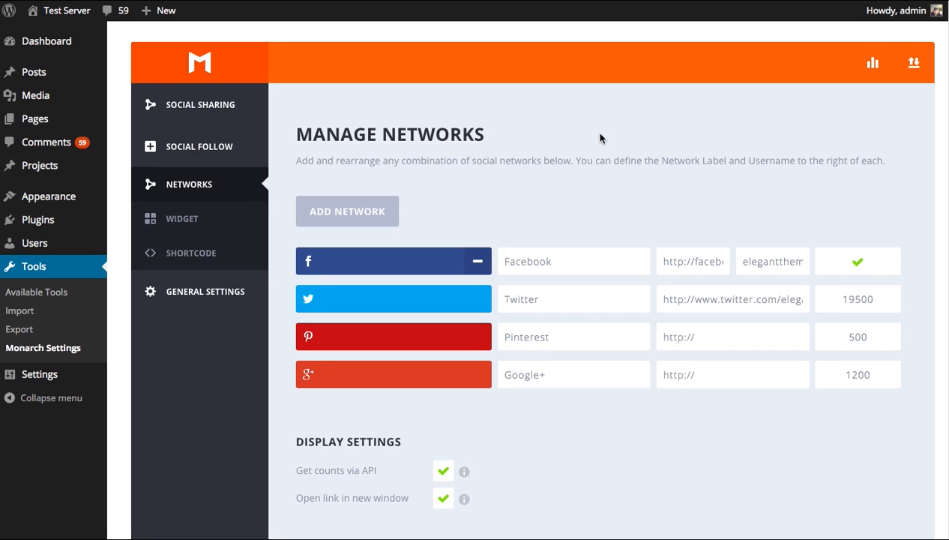
{"action": "left_click", "coordinate": [179, 216]}
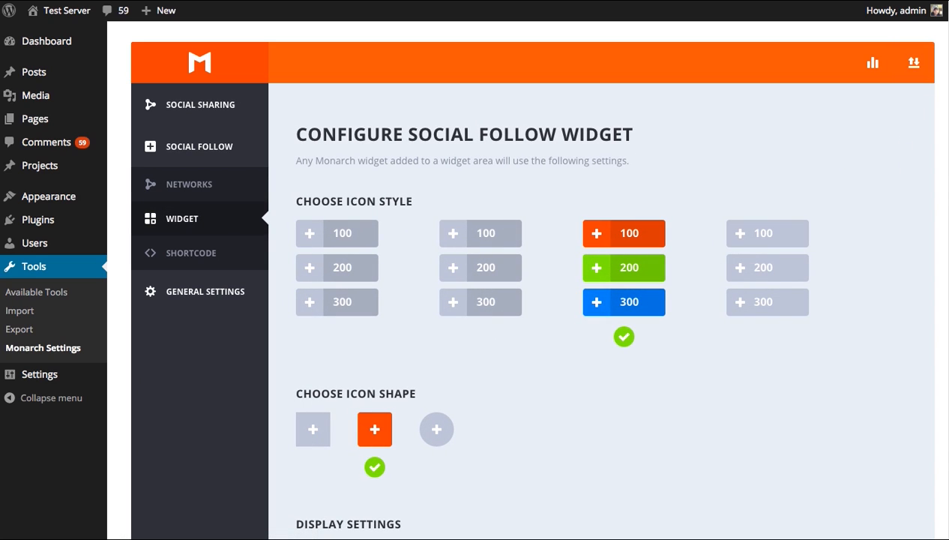
Examine the icon style, icon shape, display and color options in the social follow widget settings.
{"action": "scroll", "coordinate": [946, 84], "scroll_direction": "down", "scroll_amount": 3}
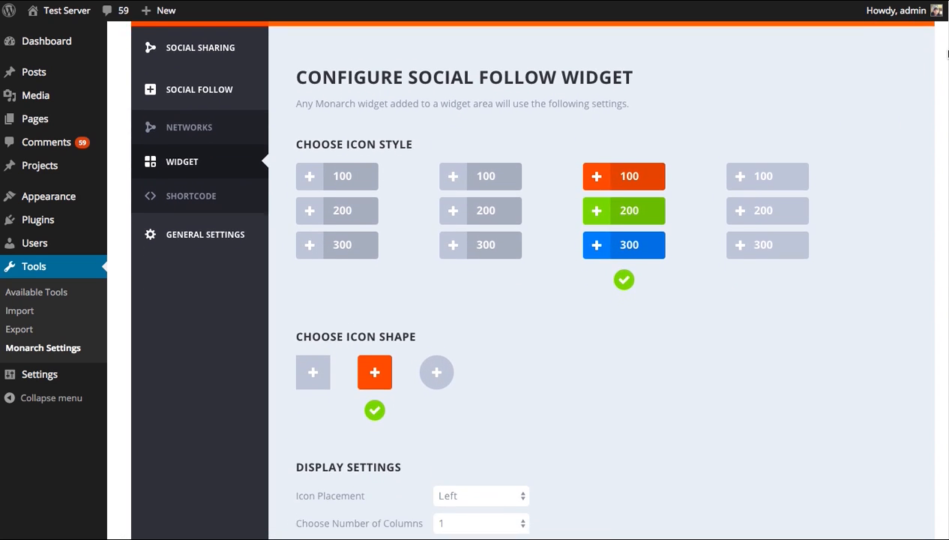
{"action": "scroll", "coordinate": [943, 185], "scroll_direction": "down", "scroll_amount": 4}
{"action": "scroll", "coordinate": [943, 184], "scroll_direction": "up", "scroll_amount": 5}
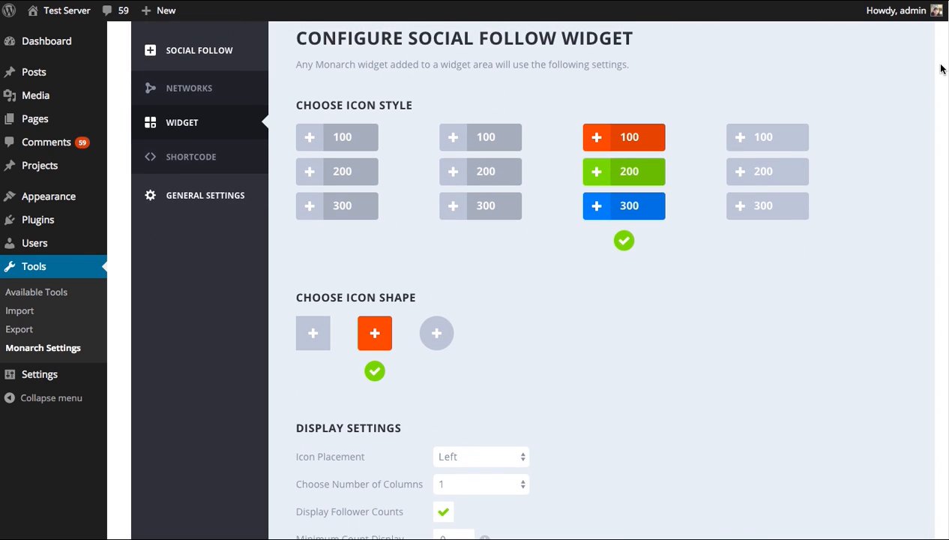
{"action": "scroll", "coordinate": [943, 79], "scroll_direction": "down", "scroll_amount": 2}
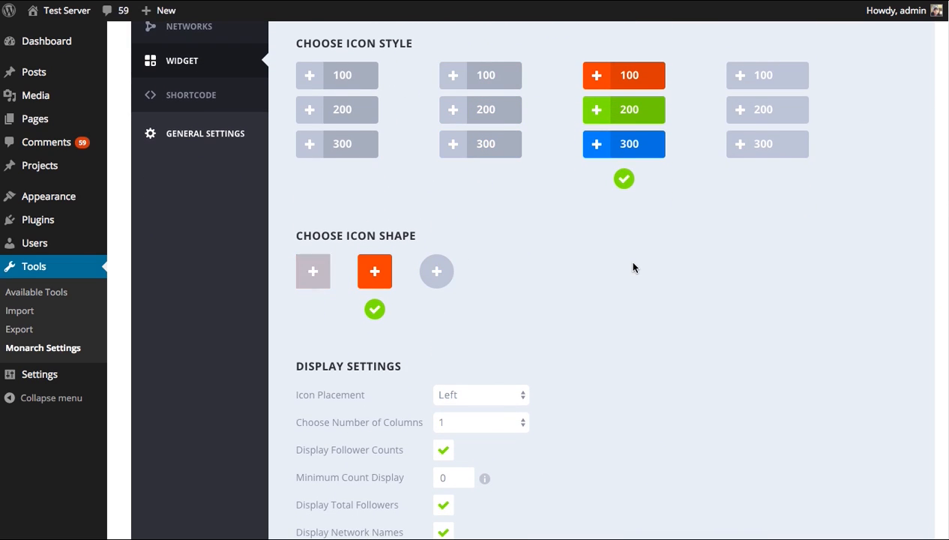
{"action": "scroll", "coordinate": [630, 262], "scroll_direction": "down", "scroll_amount": 1}
{"action": "scroll", "coordinate": [634, 263], "scroll_direction": "down", "scroll_amount": 3}
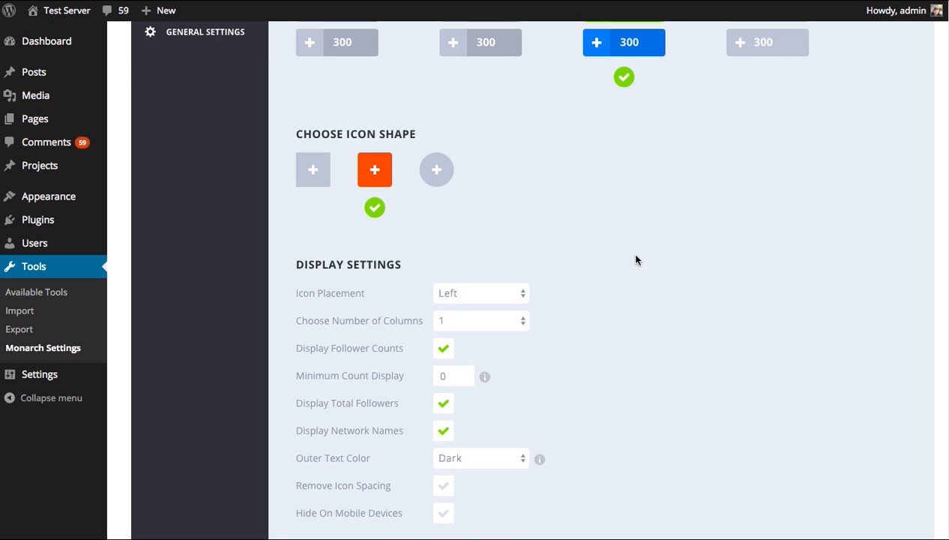
{"action": "scroll", "coordinate": [592, 225], "scroll_direction": "down", "scroll_amount": 5}
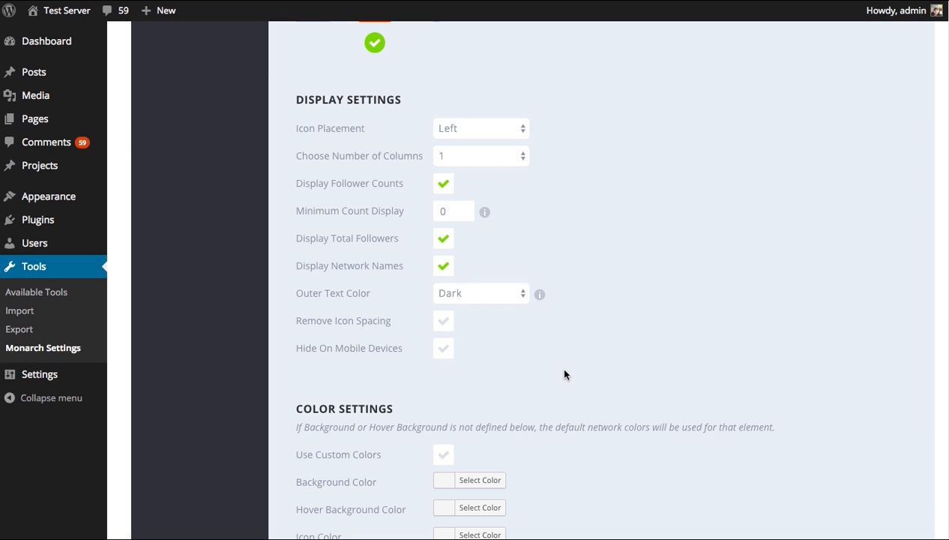
{"action": "scroll", "coordinate": [674, 391], "scroll_direction": "down", "scroll_amount": 5}
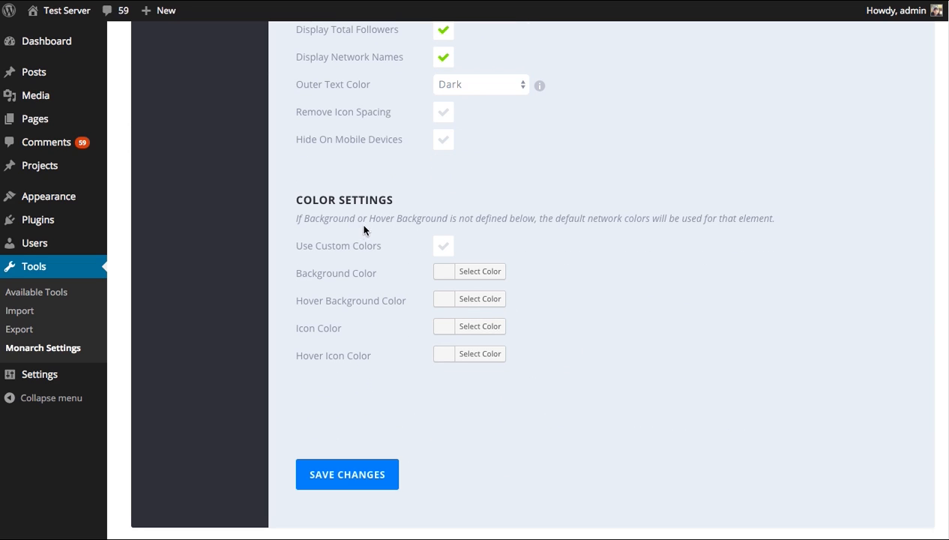
{"action": "scroll", "coordinate": [589, 413], "scroll_direction": "up", "scroll_amount": 15}
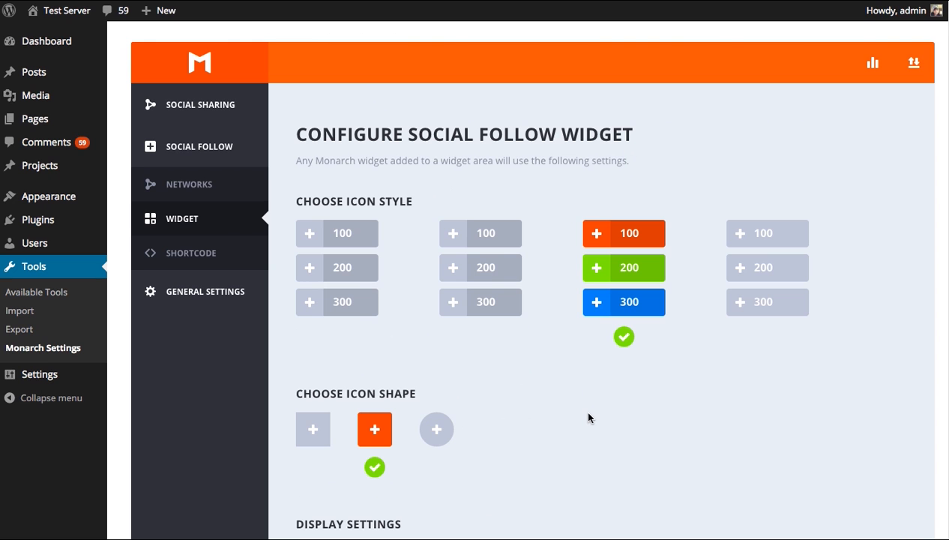
{"action": "scroll", "coordinate": [944, 128], "scroll_direction": "down", "scroll_amount": 5}
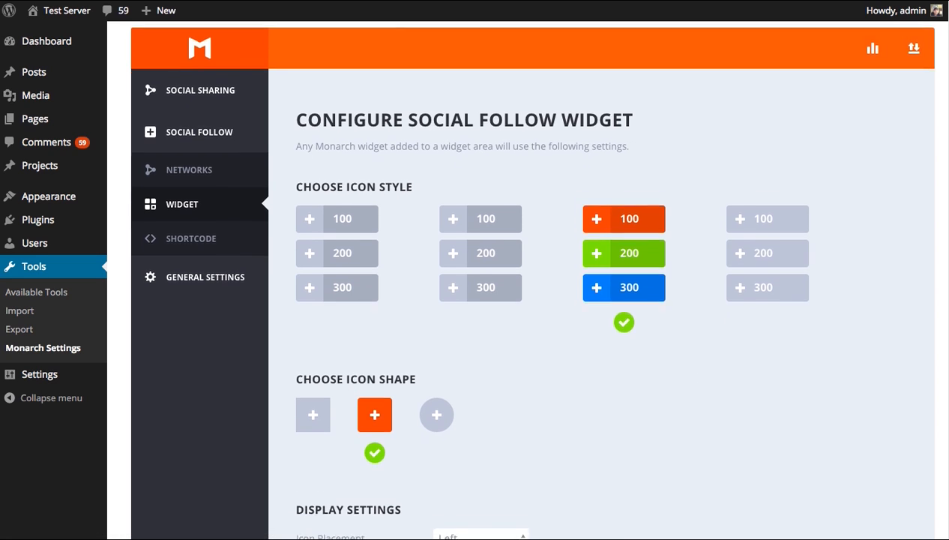
{"action": "scroll", "coordinate": [943, 128], "scroll_direction": "down", "scroll_amount": 10}
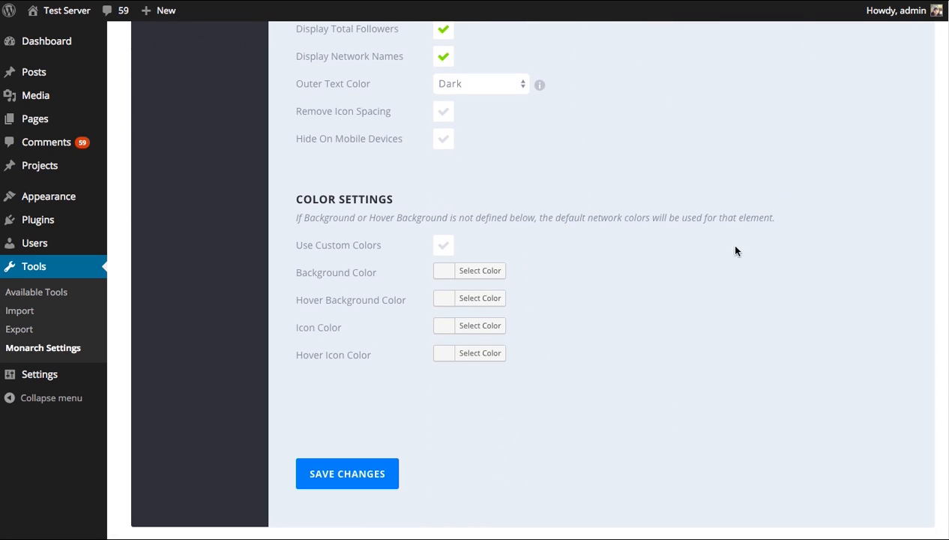
Save the social follow widget settings and check the sidebar of the blog post on the site.
{"action": "left_click", "coordinate": [376, 477]}
{"action": "scroll", "coordinate": [629, 401], "scroll_direction": "up", "scroll_amount": 15}
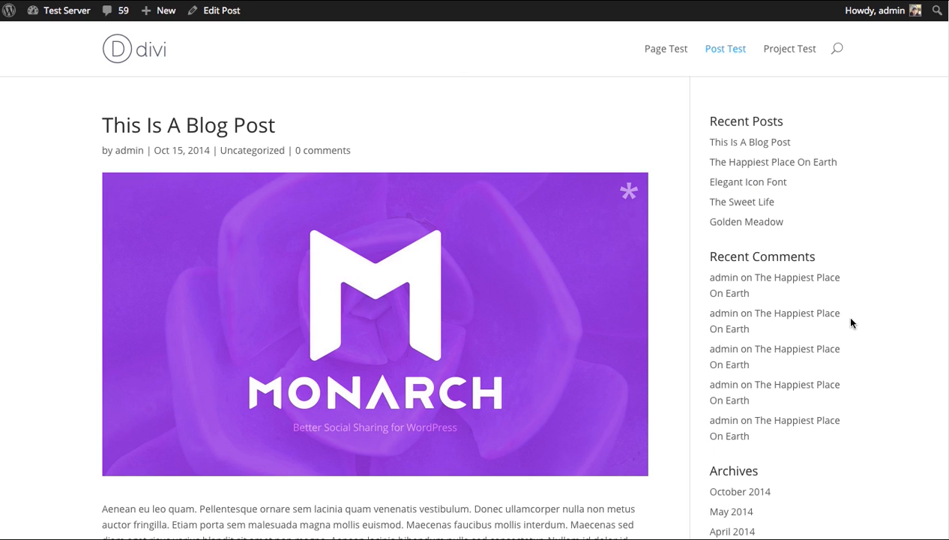
{"action": "scroll", "coordinate": [475, 300], "scroll_direction": "down", "scroll_amount": 1}
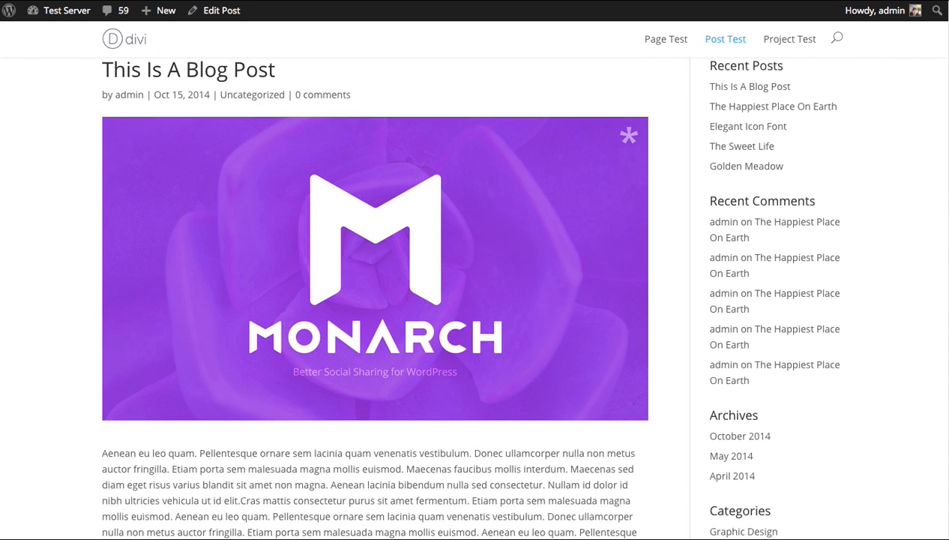
{"action": "scroll", "coordinate": [475, 300], "scroll_direction": "up", "scroll_amount": 1}
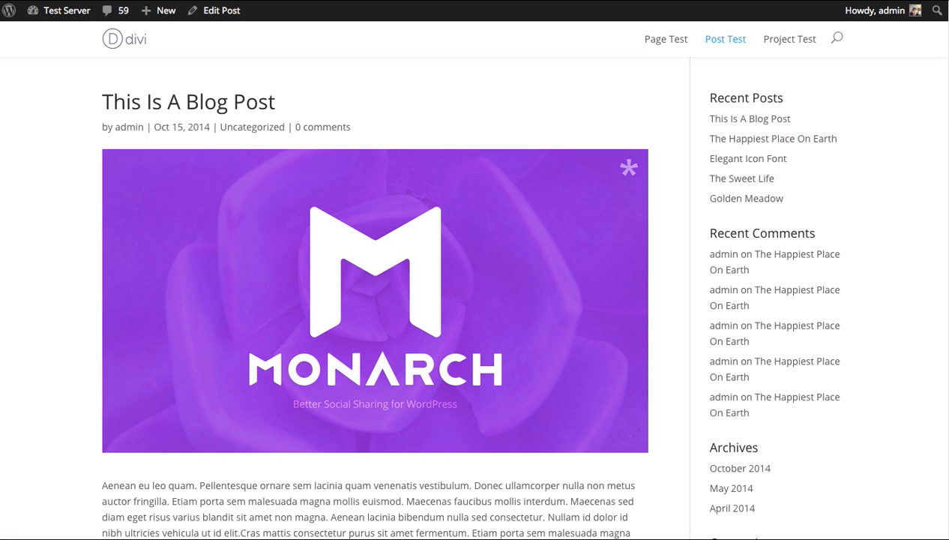
{"action": "scroll", "coordinate": [475, 299], "scroll_direction": "down", "scroll_amount": 2}
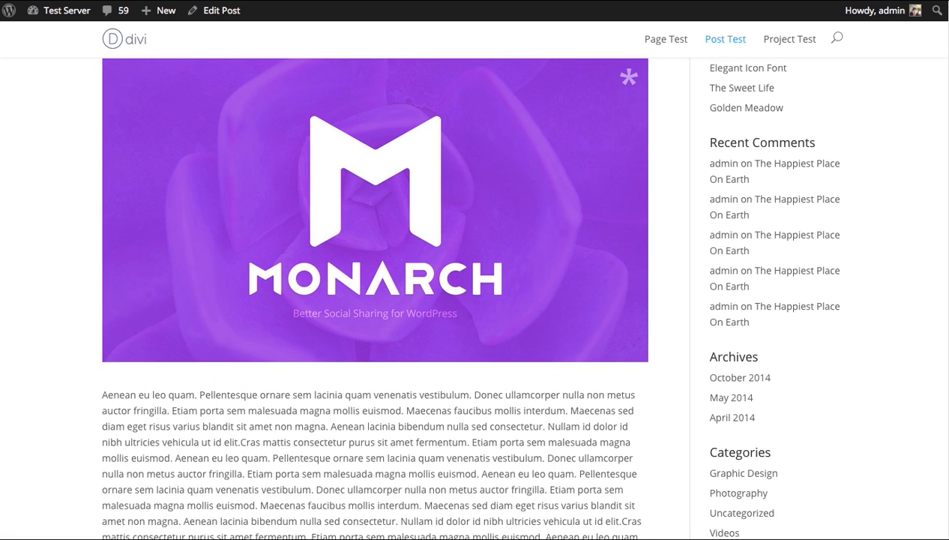
{"action": "scroll", "coordinate": [475, 300], "scroll_direction": "up", "scroll_amount": 3}
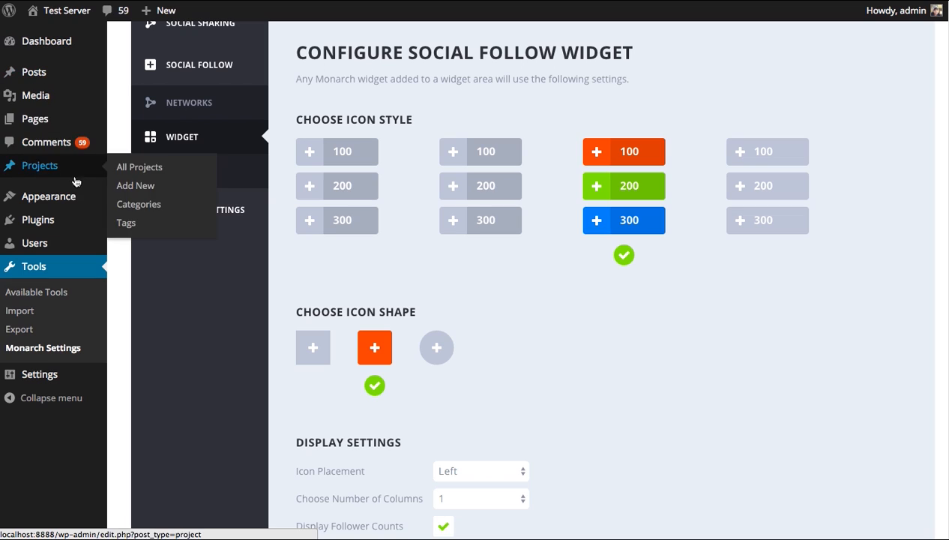
Add the Monarch Follow widget to the Sidebar widget area, above Recent Posts.
{"action": "mouse_move", "coordinate": [65, 204]}
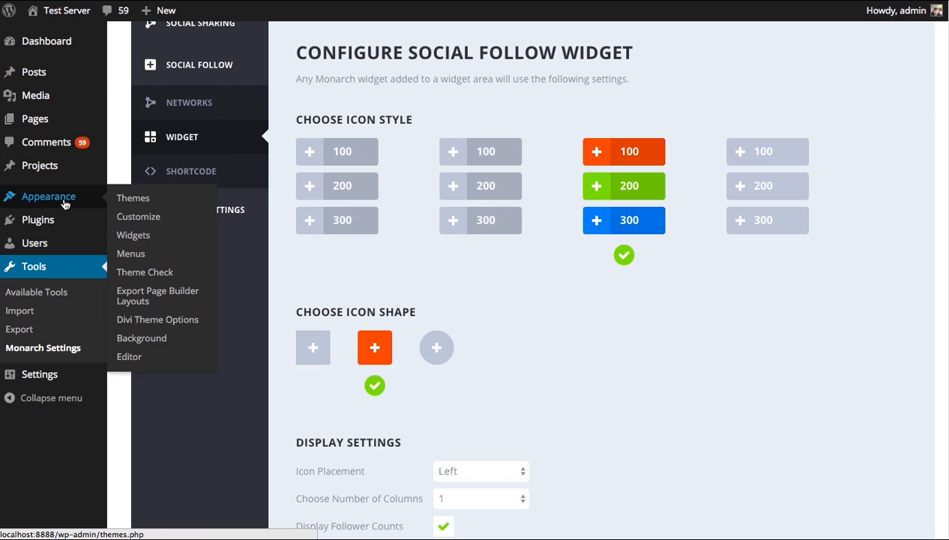
{"action": "left_click", "coordinate": [141, 236]}
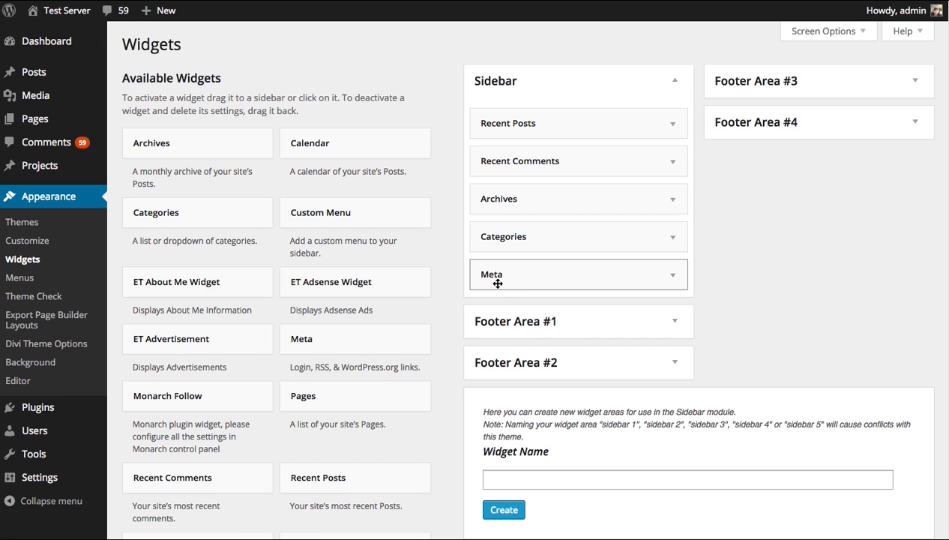
{"action": "left_click_drag", "start_coordinate": [155, 401], "coordinate": [495, 106]}
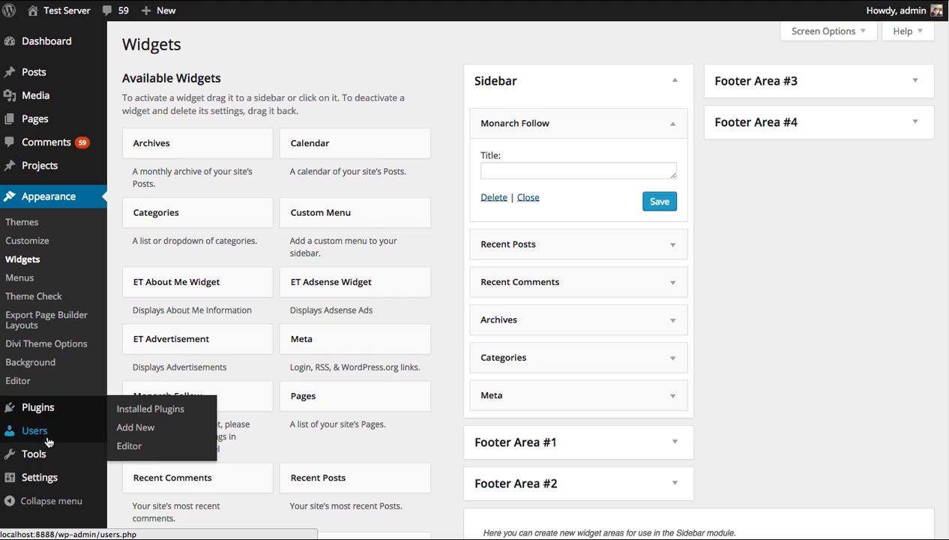
Set the icon shape of the Monarch social follow widget to the circle and save the changes.
{"action": "mouse_move", "coordinate": [45, 453]}
{"action": "left_click", "coordinate": [171, 511]}
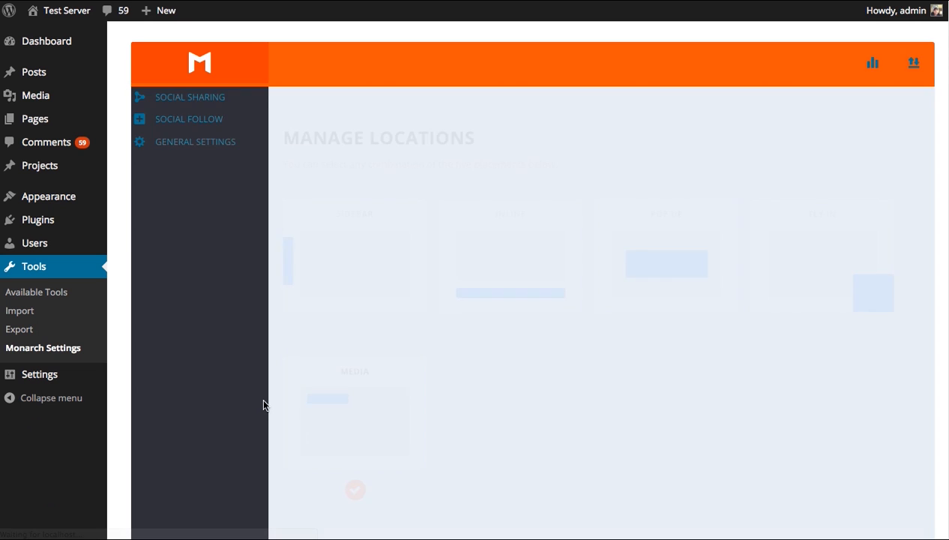
{"action": "left_click", "coordinate": [217, 384]}
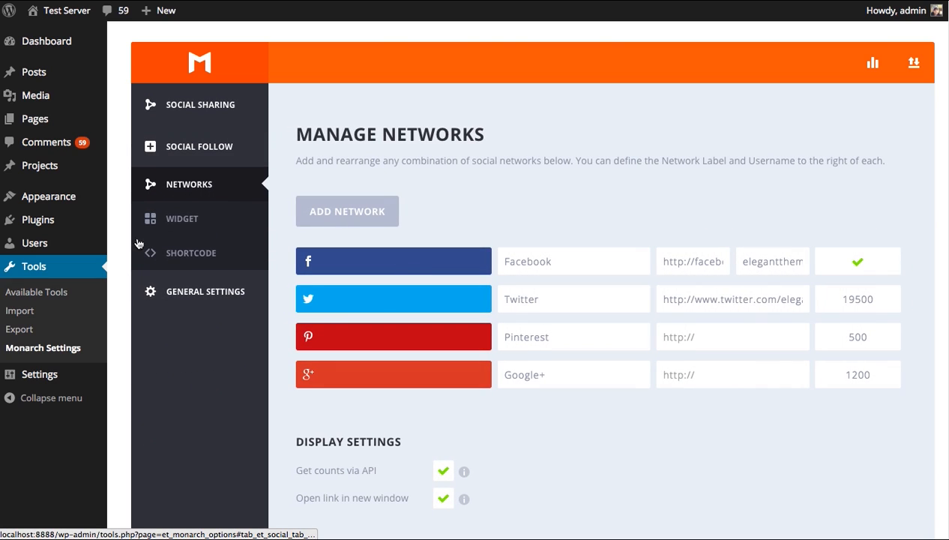
{"action": "left_click", "coordinate": [197, 219]}
{"action": "scroll", "coordinate": [593, 246], "scroll_direction": "down", "scroll_amount": 1}
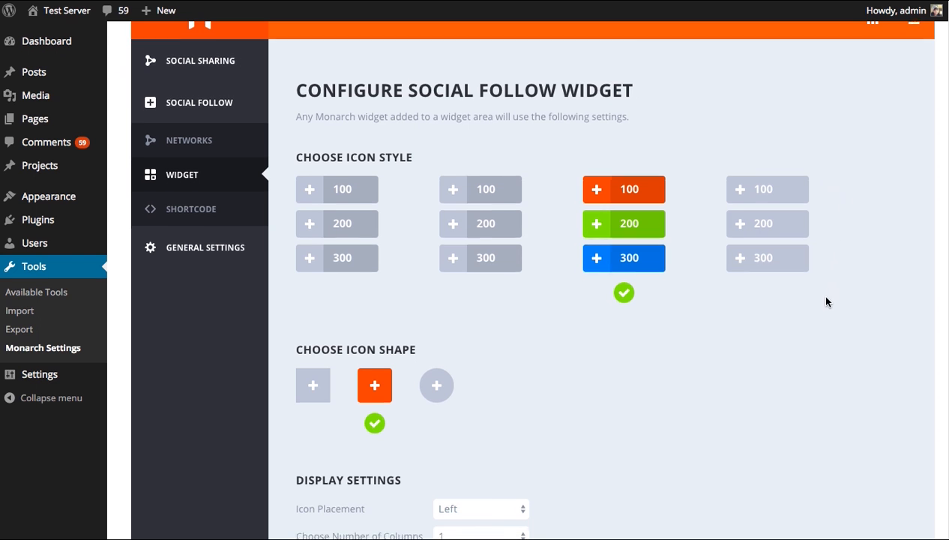
{"action": "scroll", "coordinate": [668, 293], "scroll_direction": "down", "scroll_amount": 2}
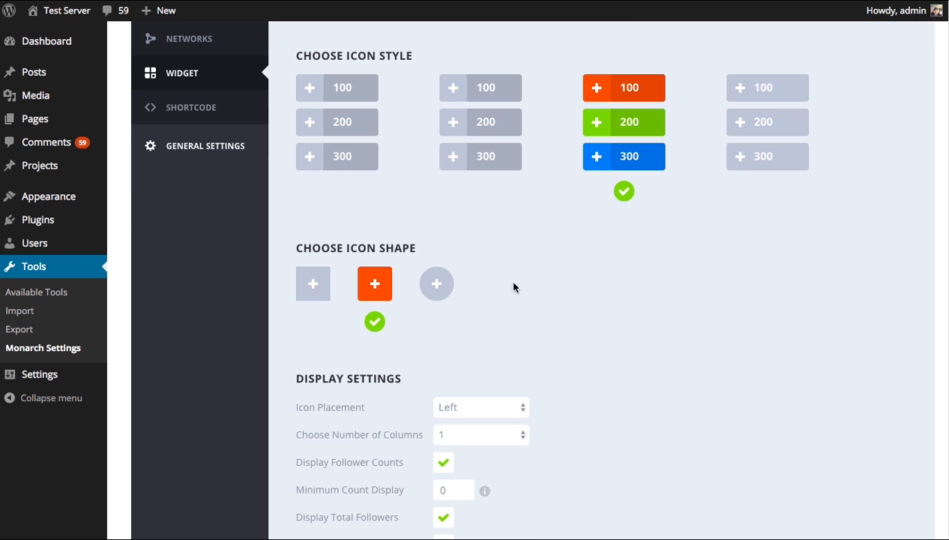
{"action": "left_click", "coordinate": [436, 284]}
{"action": "scroll", "coordinate": [660, 323], "scroll_direction": "down", "scroll_amount": 10}
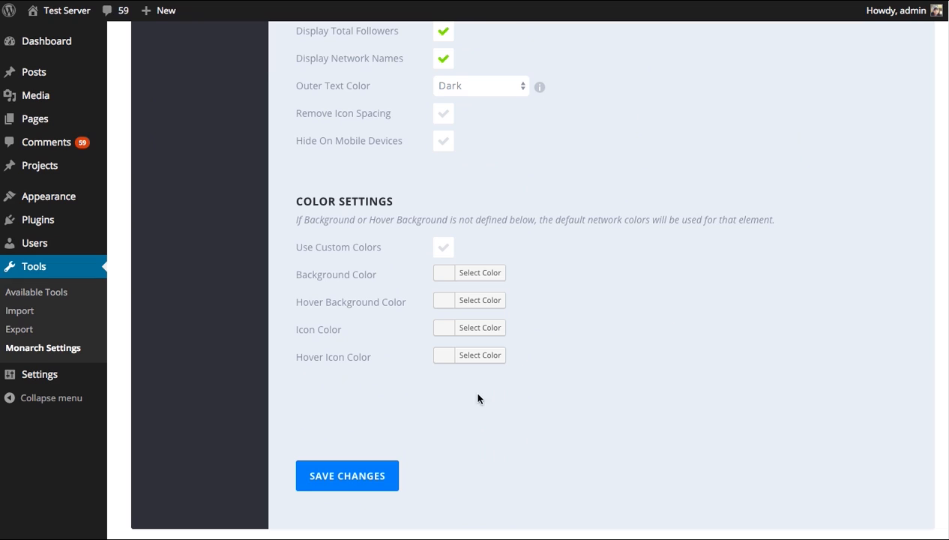
{"action": "left_click", "coordinate": [364, 475]}
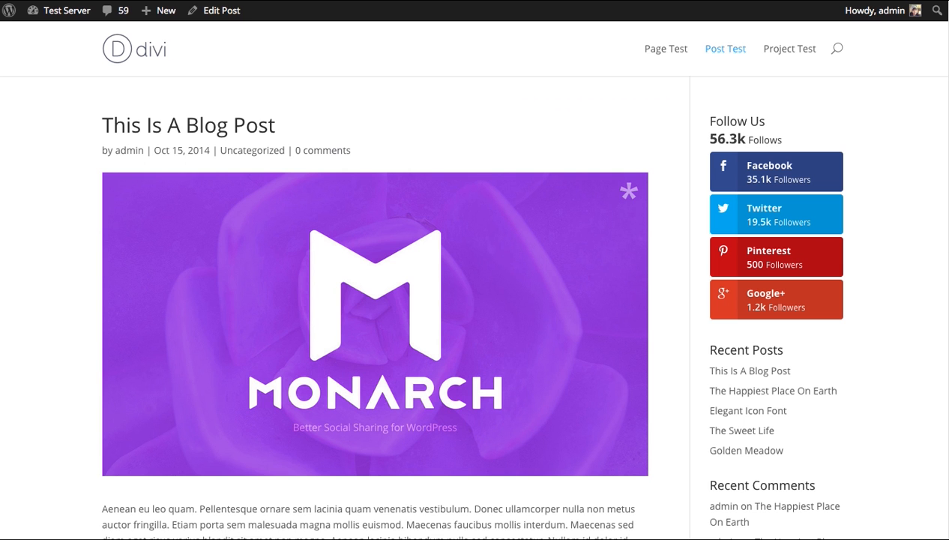
Reload the blog post and check the circular follow icons in its sidebar, looking through the rest of the page.
{"action": "key", "text": "super+r"}
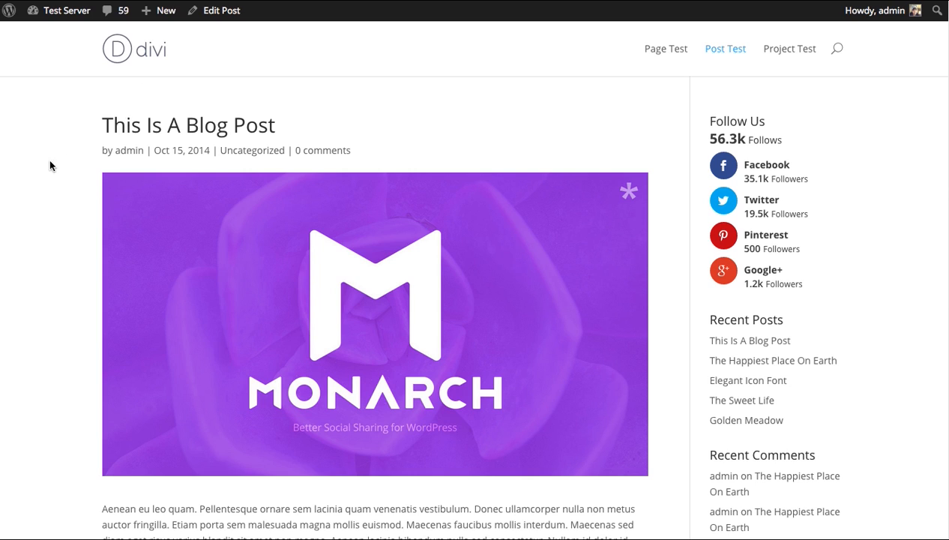
{"action": "scroll", "coordinate": [70, 186], "scroll_direction": "down", "scroll_amount": 15}
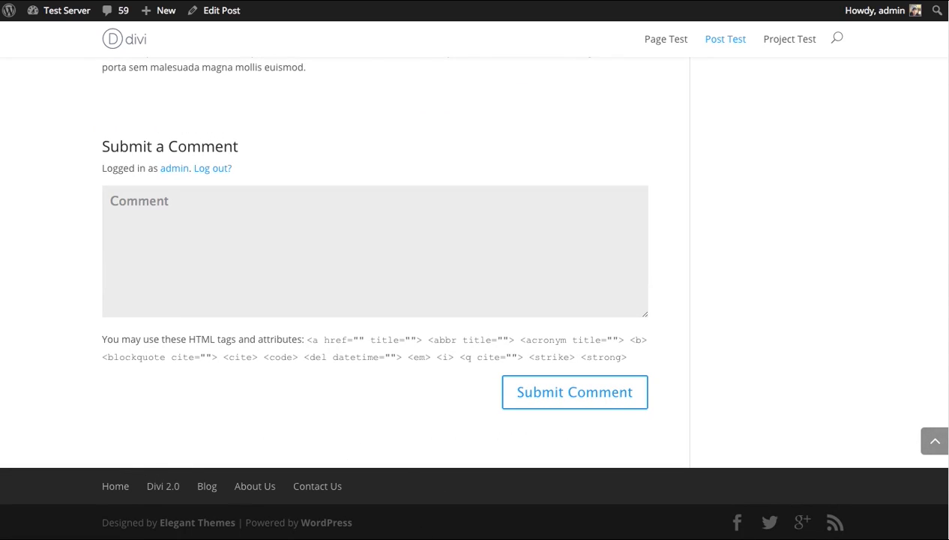
{"action": "scroll", "coordinate": [451, 483], "scroll_direction": "up", "scroll_amount": 10}
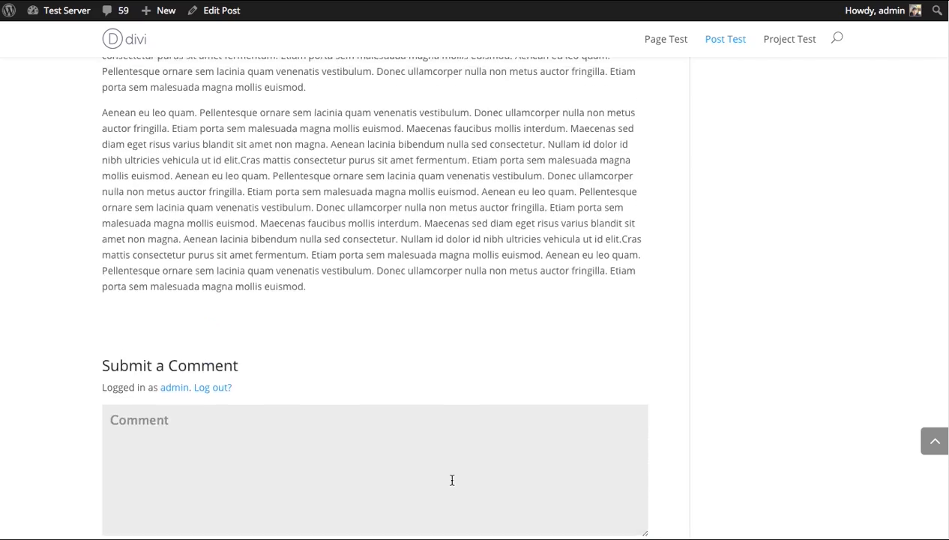
{"action": "scroll", "coordinate": [449, 476], "scroll_direction": "up", "scroll_amount": 10}
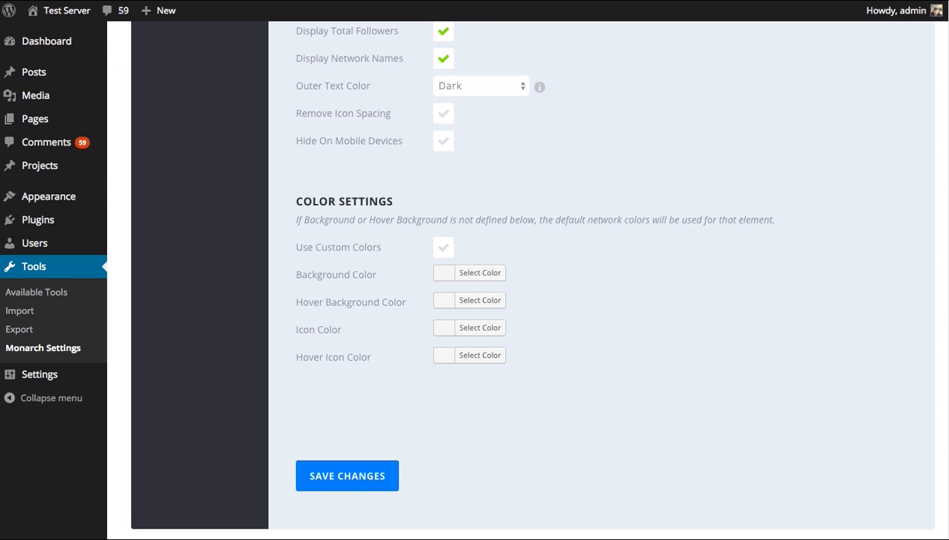
Open the social follow Shortcode settings and review their icon, display and color options.
{"action": "scroll", "coordinate": [481, 280], "scroll_direction": "up", "scroll_amount": 5}
{"action": "scroll", "coordinate": [481, 279], "scroll_direction": "up", "scroll_amount": 10}
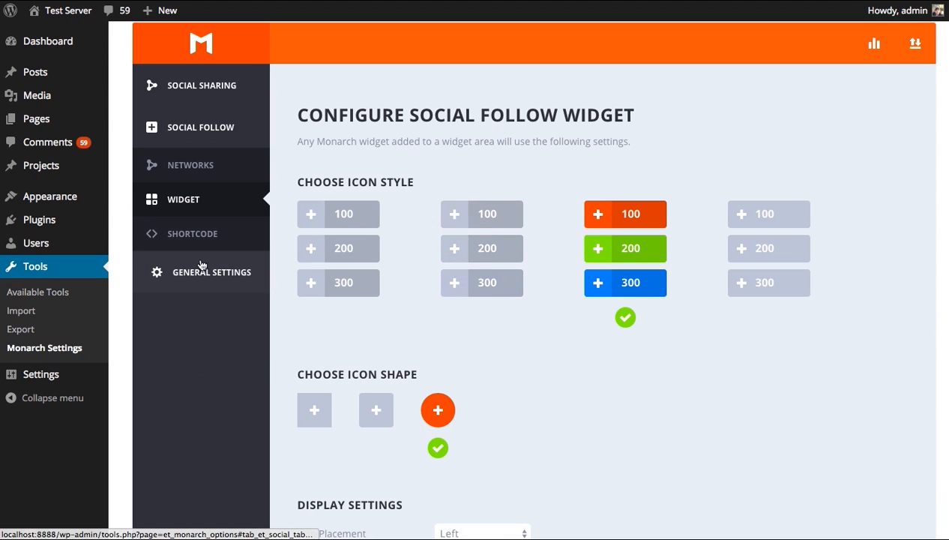
{"action": "left_click", "coordinate": [201, 234]}
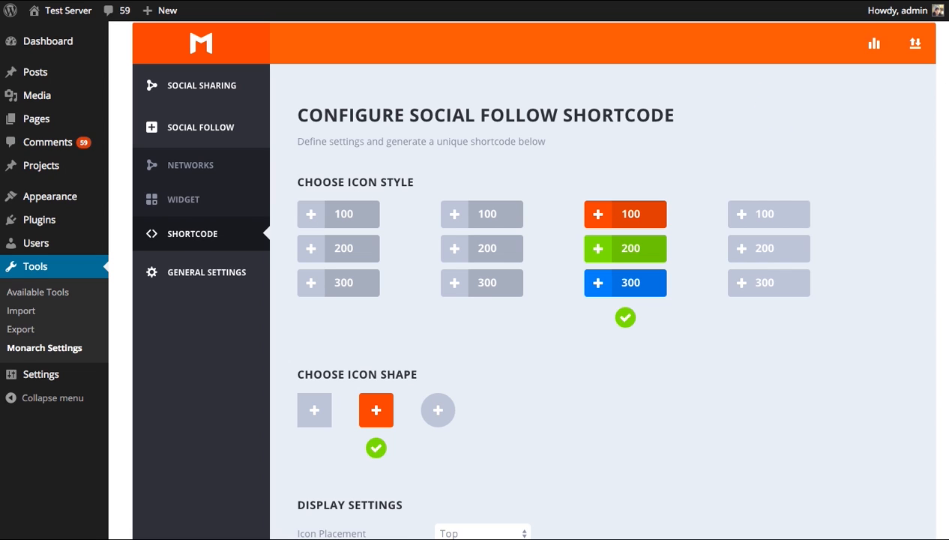
{"action": "scroll", "coordinate": [600, 300], "scroll_direction": "down", "scroll_amount": 10}
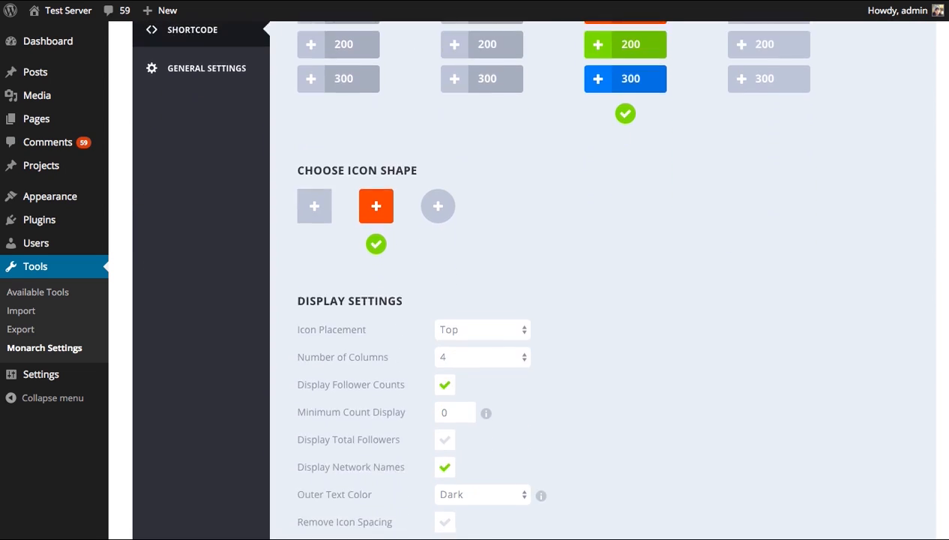
{"action": "scroll", "coordinate": [941, 300], "scroll_direction": "up", "scroll_amount": 2}
{"action": "scroll", "coordinate": [941, 300], "scroll_direction": "down", "scroll_amount": 4}
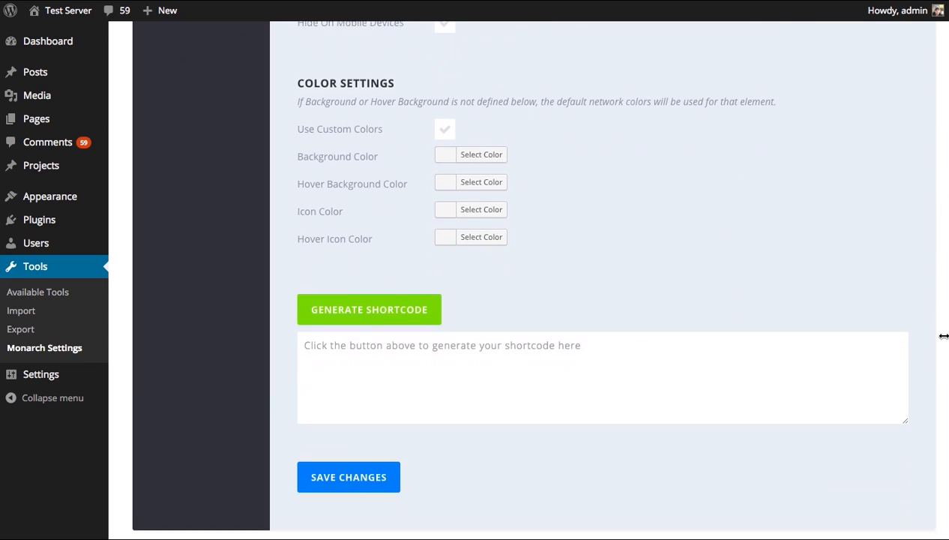
Generate the social follow shortcode from the current settings and select its full code.
{"action": "left_click", "coordinate": [400, 318]}
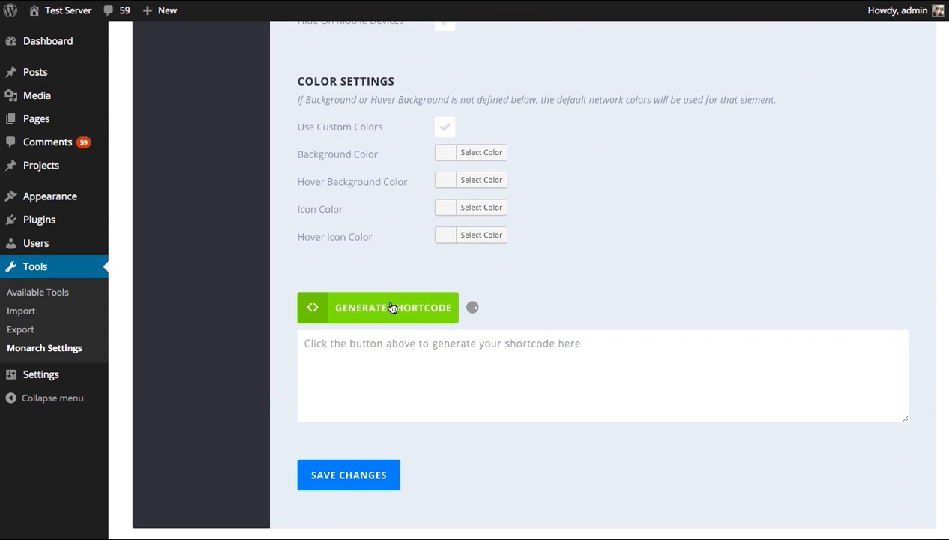
{"action": "left_click_drag", "start_coordinate": [675, 360], "coordinate": [295, 347]}
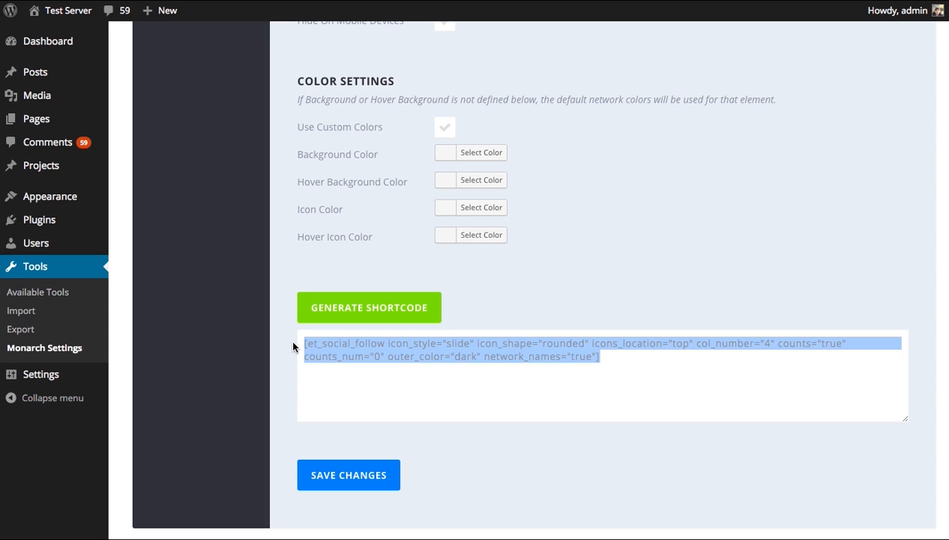
{"action": "scroll", "coordinate": [518, 255], "scroll_direction": "up", "scroll_amount": 6}
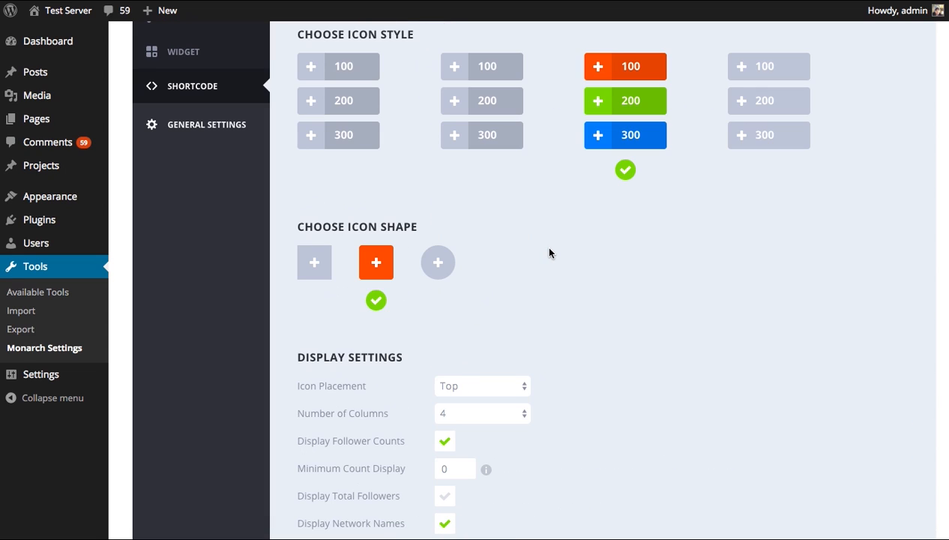
{"action": "scroll", "coordinate": [550, 253], "scroll_direction": "up", "scroll_amount": 1}
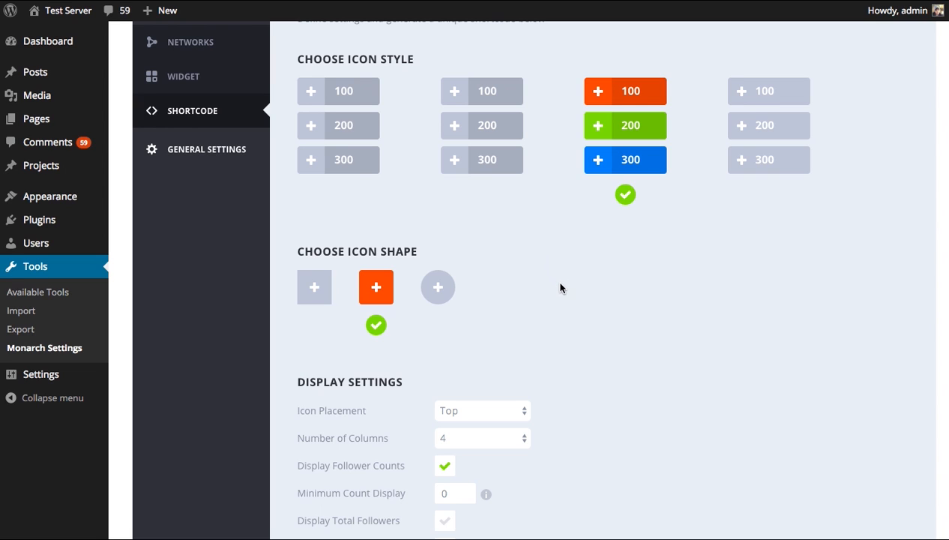
Review the icon style, icon shape, display and color options behind the generated social follow shortcode.
{"action": "scroll", "coordinate": [563, 285], "scroll_direction": "down", "scroll_amount": 6}
{"action": "scroll", "coordinate": [877, 274], "scroll_direction": "down", "scroll_amount": 2}
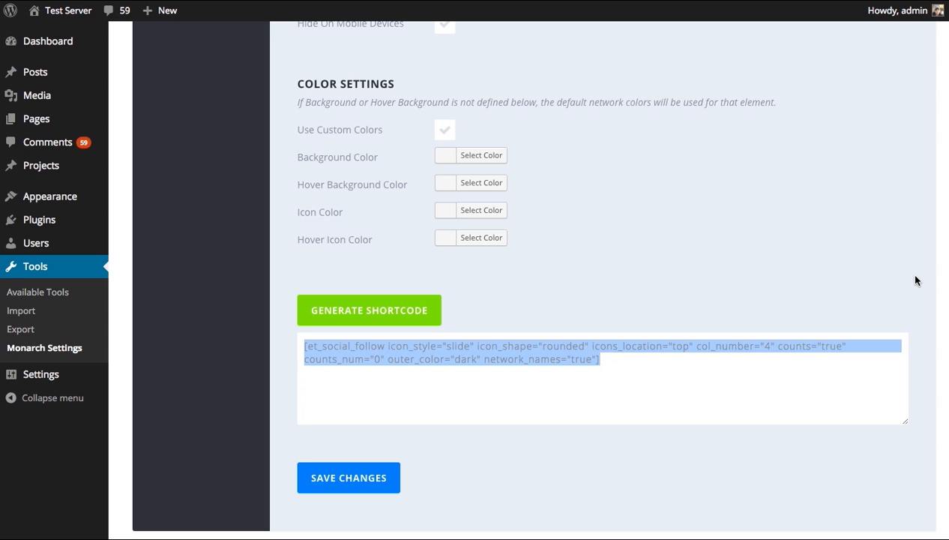
{"action": "scroll", "coordinate": [871, 265], "scroll_direction": "up", "scroll_amount": 10}
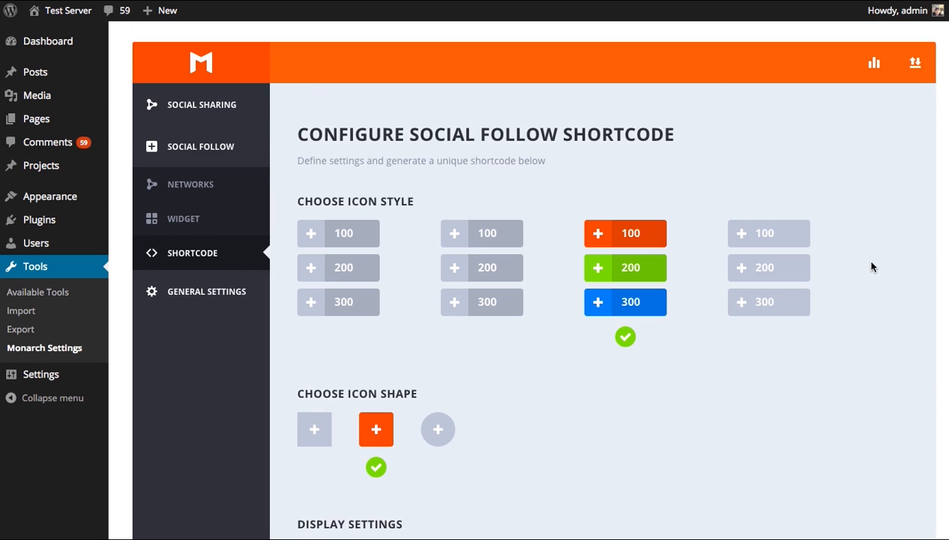
{"action": "scroll", "coordinate": [862, 262], "scroll_direction": "down", "scroll_amount": 10}
{"action": "scroll", "coordinate": [900, 225], "scroll_direction": "up", "scroll_amount": 10}
{"action": "scroll", "coordinate": [600, 277], "scroll_direction": "down", "scroll_amount": 2}
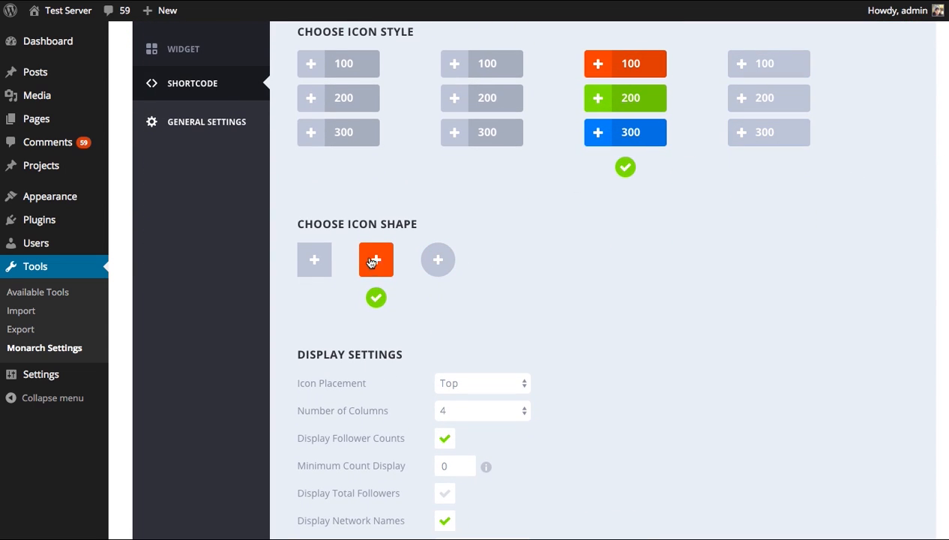
{"action": "scroll", "coordinate": [661, 273], "scroll_direction": "down", "scroll_amount": 3}
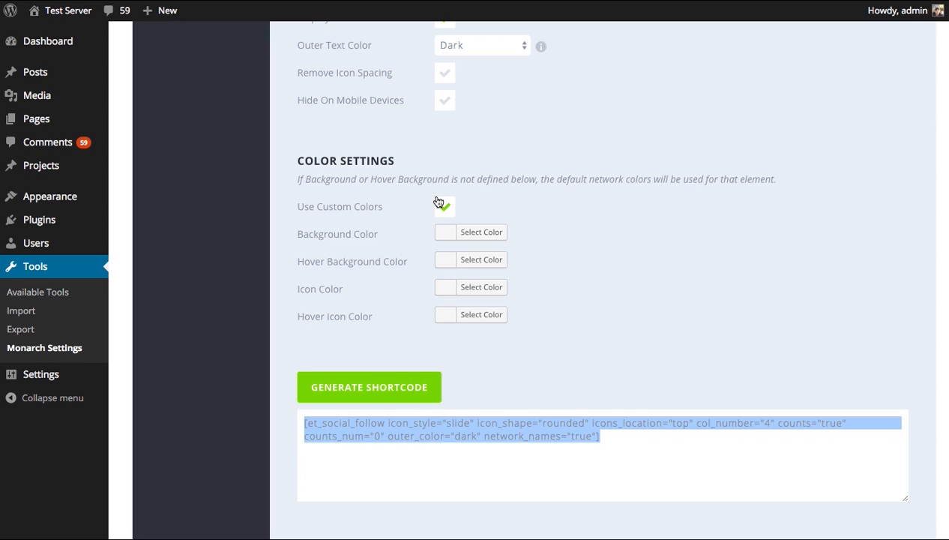
Select the full generated et_social_follow shortcode and copy it.
{"action": "left_click", "coordinate": [536, 371]}
{"action": "left_click", "coordinate": [609, 441]}
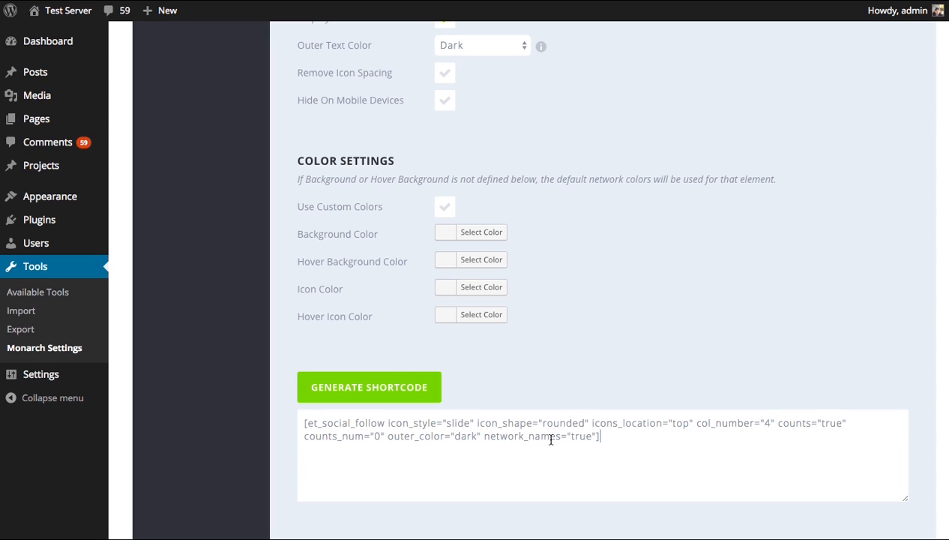
{"action": "left_click_drag", "start_coordinate": [551, 439], "coordinate": [277, 411]}
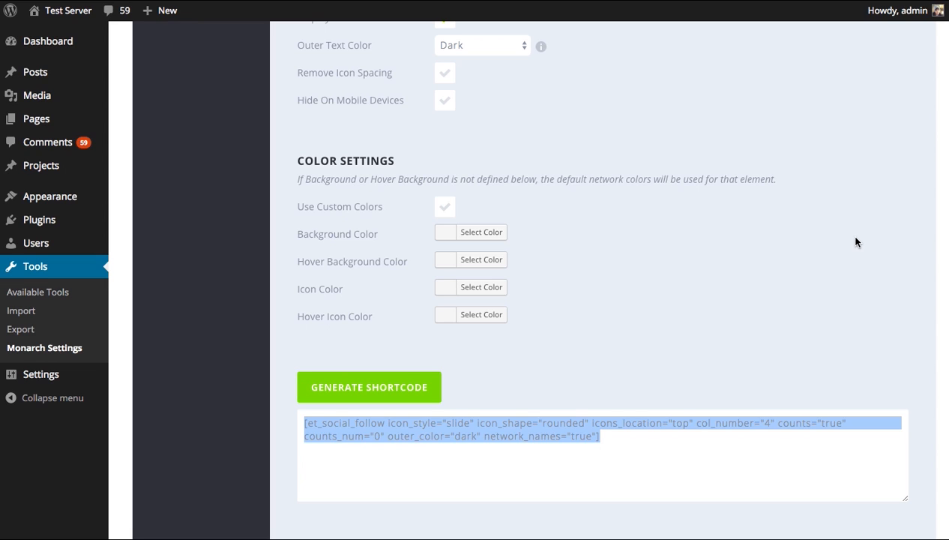
{"action": "right_click", "coordinate": [518, 424]}
{"action": "left_click", "coordinate": [552, 480]}
{"action": "left_click", "coordinate": [604, 375]}
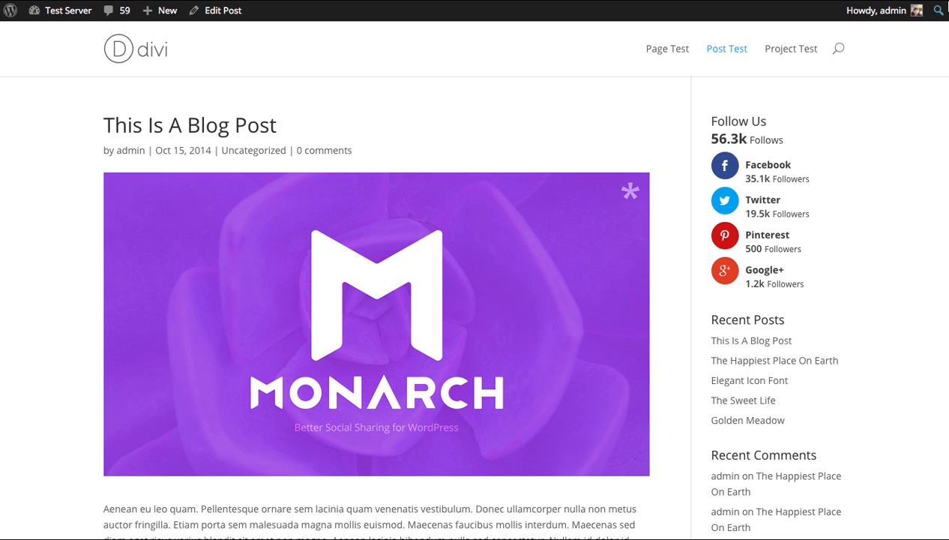
Switch to the published blog post and look through it down to the end of the text above the comment form.
{"action": "scroll", "coordinate": [909, 221], "scroll_direction": "down", "scroll_amount": 2}
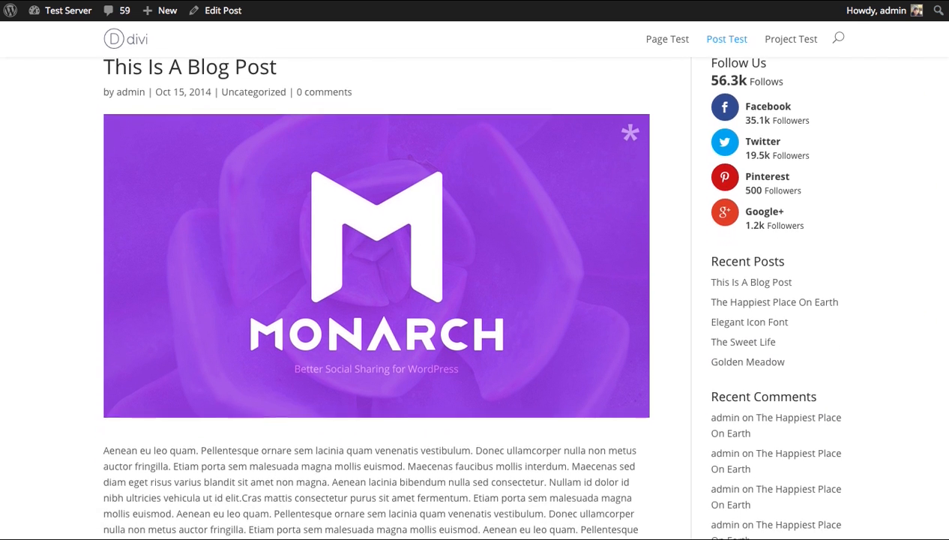
{"action": "scroll", "coordinate": [465, 292], "scroll_direction": "down", "scroll_amount": 3}
{"action": "scroll", "coordinate": [465, 292], "scroll_direction": "up", "scroll_amount": 3}
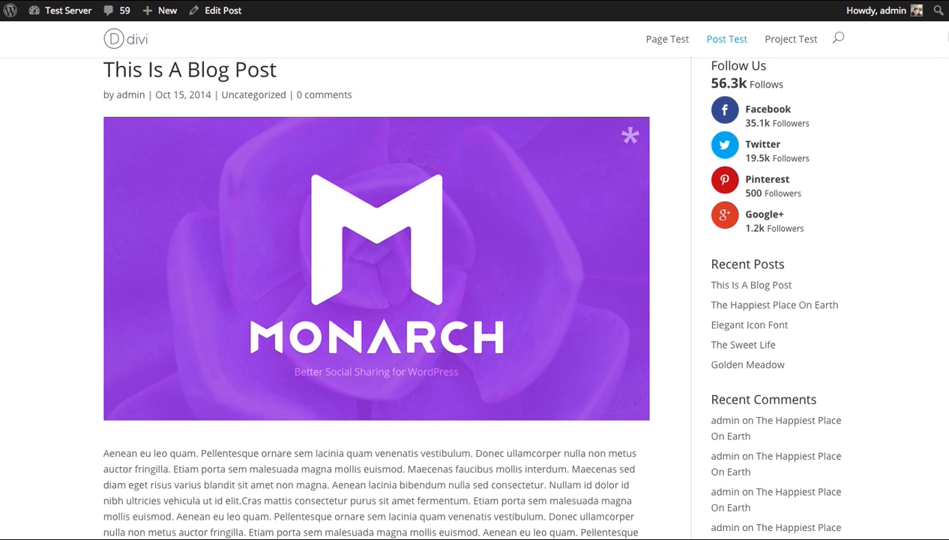
{"action": "scroll", "coordinate": [945, 97], "scroll_direction": "down", "scroll_amount": 15}
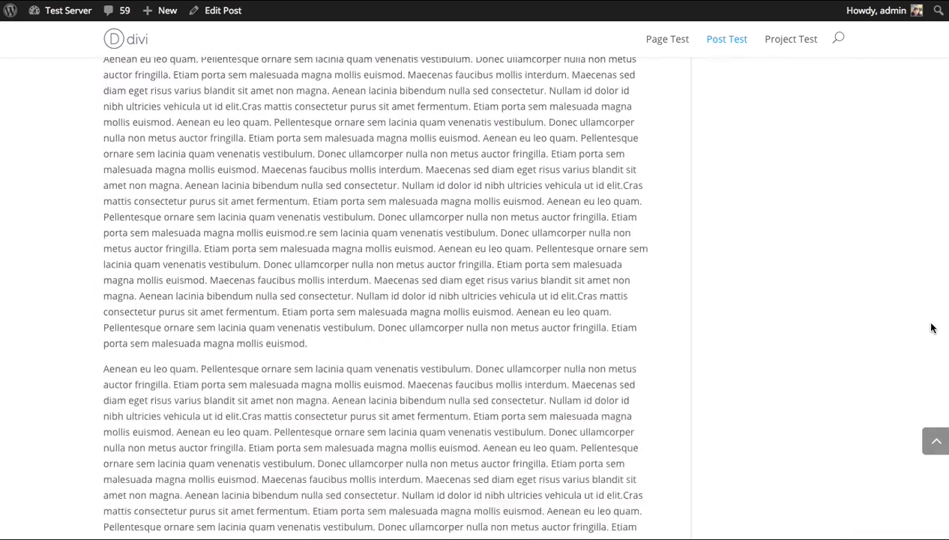
{"action": "scroll", "coordinate": [933, 338], "scroll_direction": "down", "scroll_amount": 4}
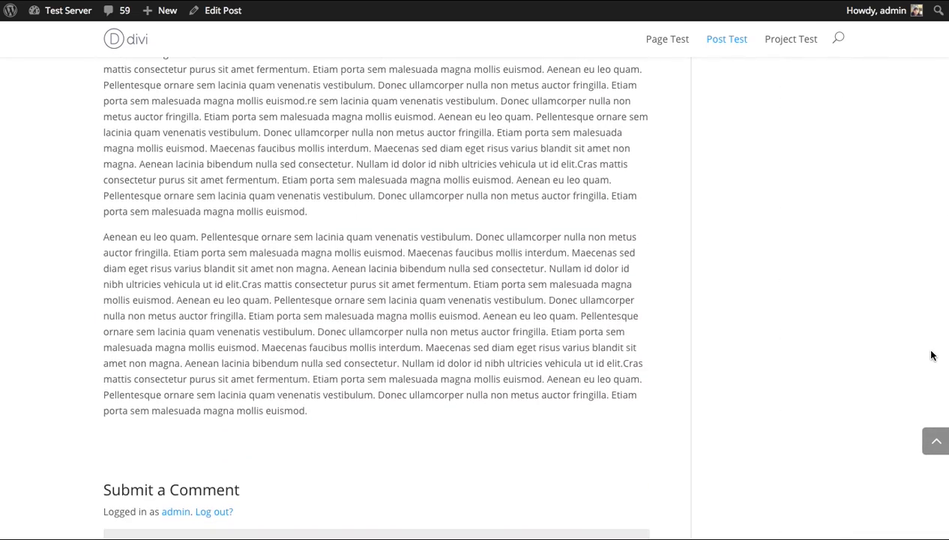
{"action": "scroll", "coordinate": [916, 375], "scroll_direction": "down", "scroll_amount": 3}
{"action": "scroll", "coordinate": [919, 363], "scroll_direction": "up", "scroll_amount": 3}
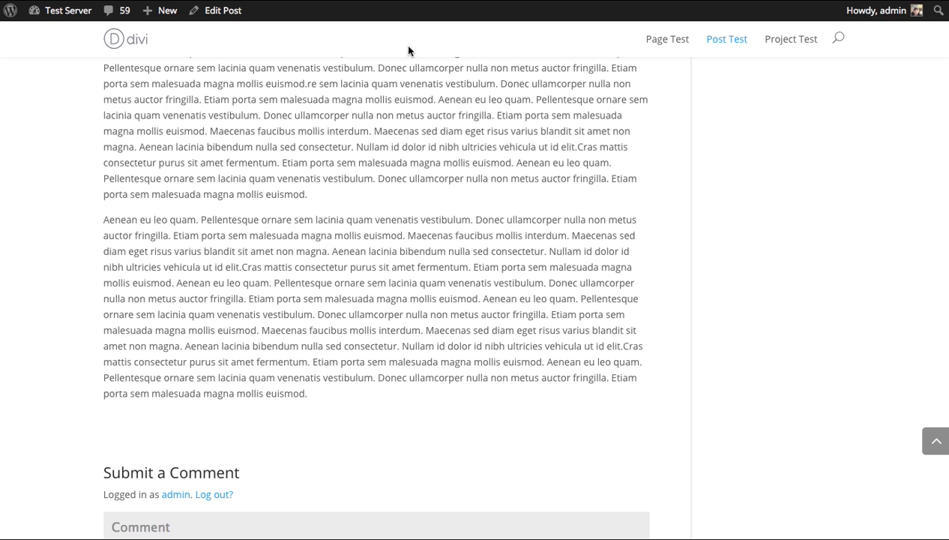
Open the blog post for editing and paste the copied et_social_follow shortcode on a new line after the last paragraph.
{"action": "left_click", "coordinate": [212, 12]}
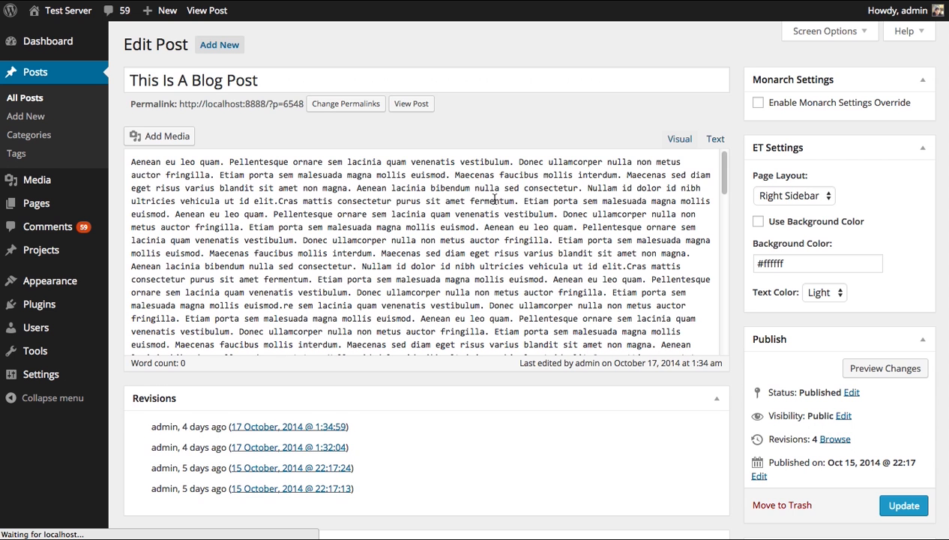
{"action": "scroll", "coordinate": [707, 294], "scroll_direction": "down", "scroll_amount": 3}
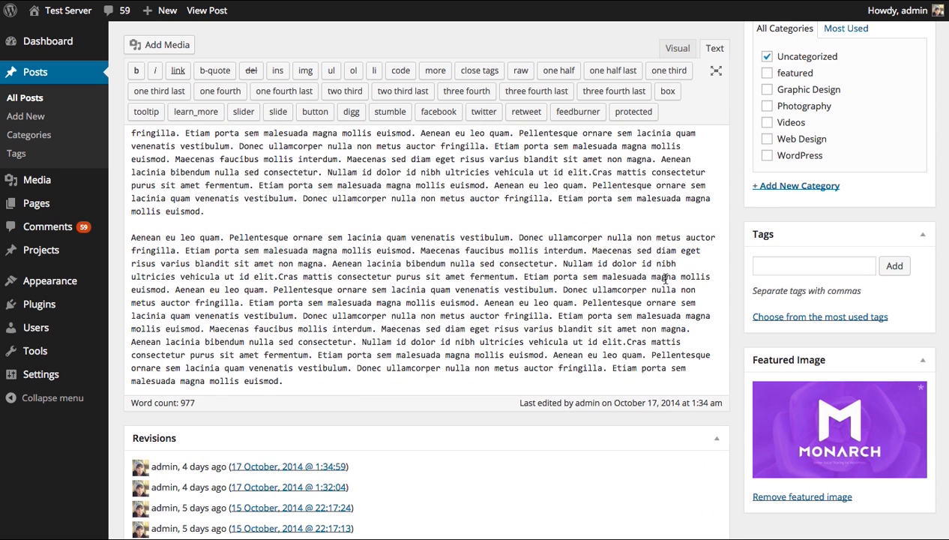
{"action": "left_click", "coordinate": [330, 374]}
{"action": "key", "text": "Return"}
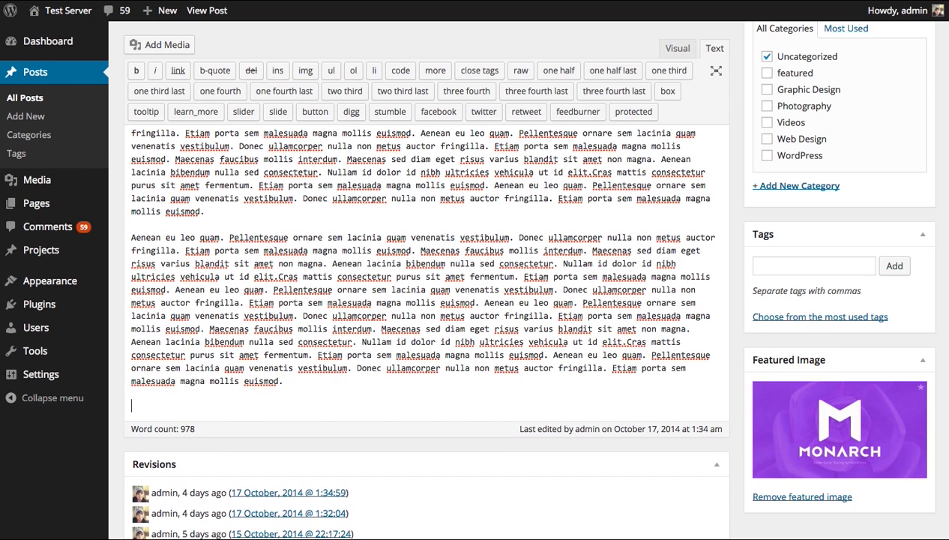
{"action": "right_click", "coordinate": [180, 406]}
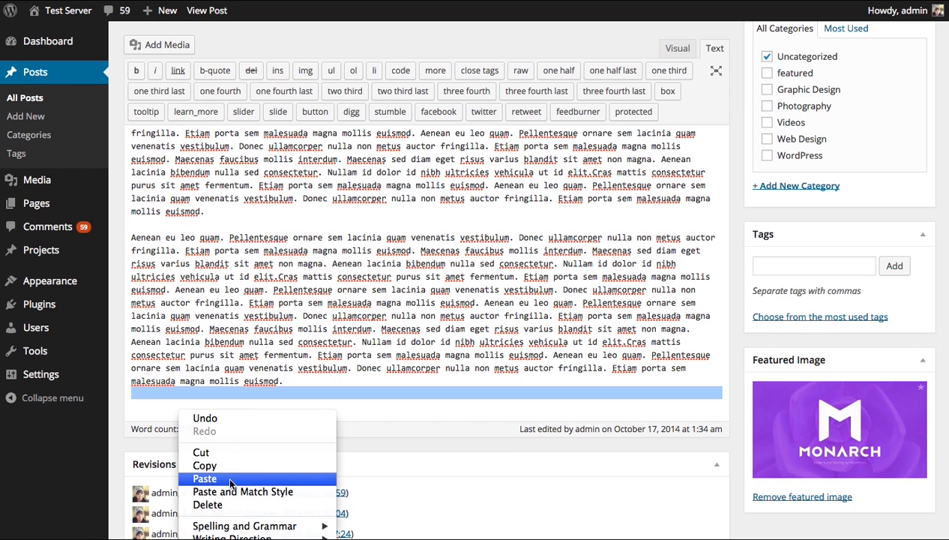
{"action": "left_click", "coordinate": [228, 479]}
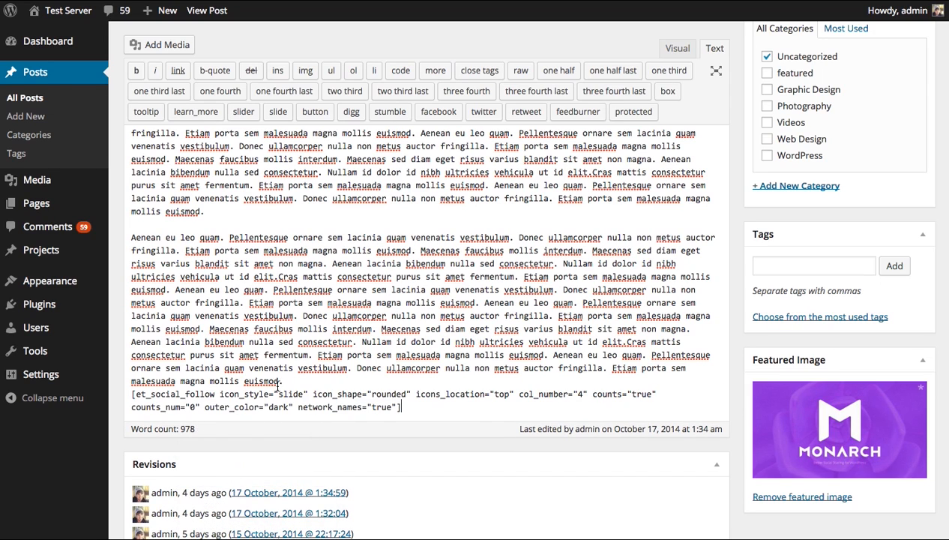
Update the blog post and view the social follow buttons below its text on the published page.
{"action": "scroll", "coordinate": [560, 328], "scroll_direction": "up", "scroll_amount": 5}
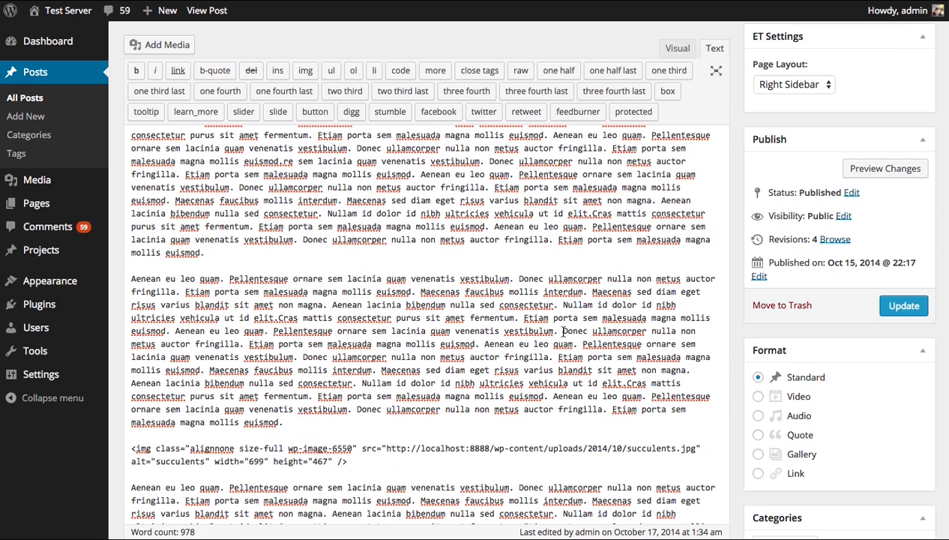
{"action": "left_click", "coordinate": [904, 306]}
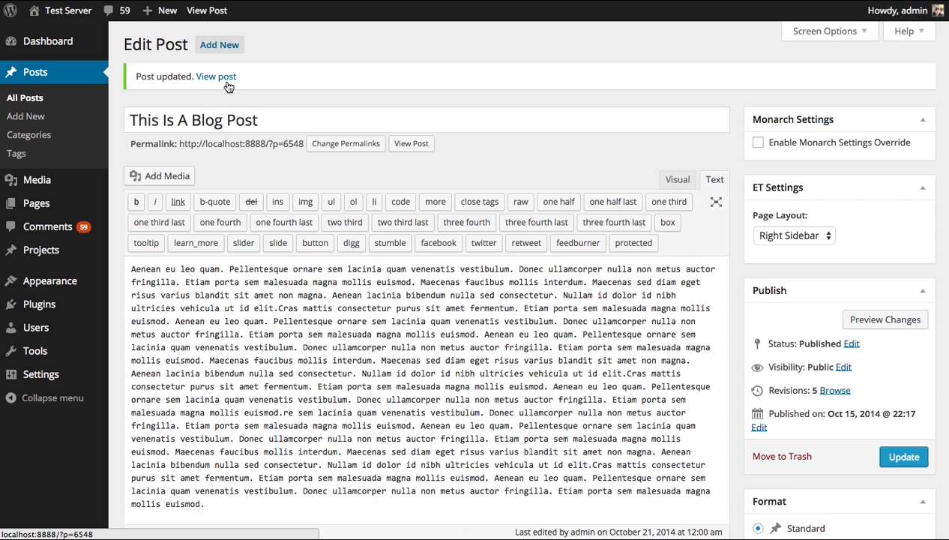
{"action": "left_click", "coordinate": [218, 78]}
{"action": "scroll", "coordinate": [935, 386], "scroll_direction": "down", "scroll_amount": 15}
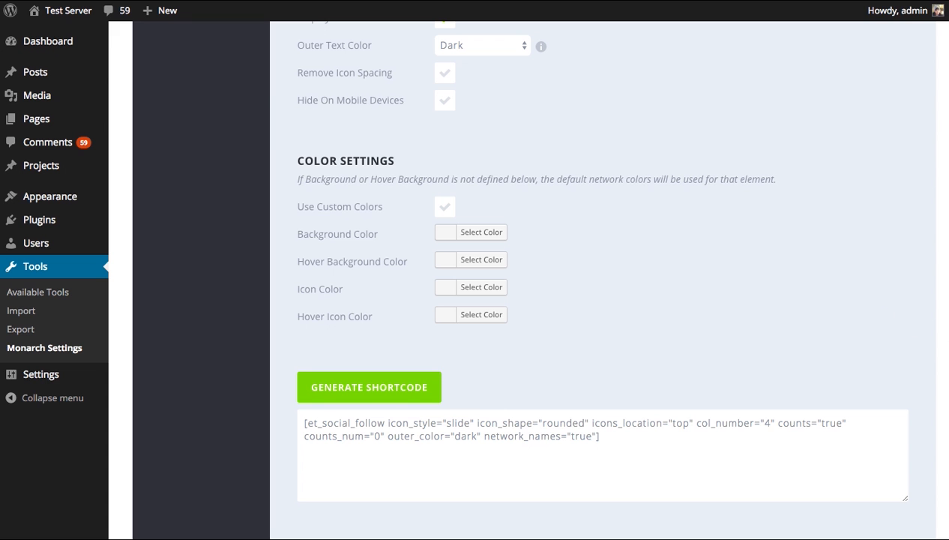
Return to the Monarch shortcode settings and clear the previously generated shortcode.
{"action": "scroll", "coordinate": [892, 315], "scroll_direction": "up", "scroll_amount": 2}
{"action": "scroll", "coordinate": [734, 452], "scroll_direction": "down", "scroll_amount": 1}
{"action": "left_click_drag", "start_coordinate": [600, 463], "coordinate": [212, 443]}
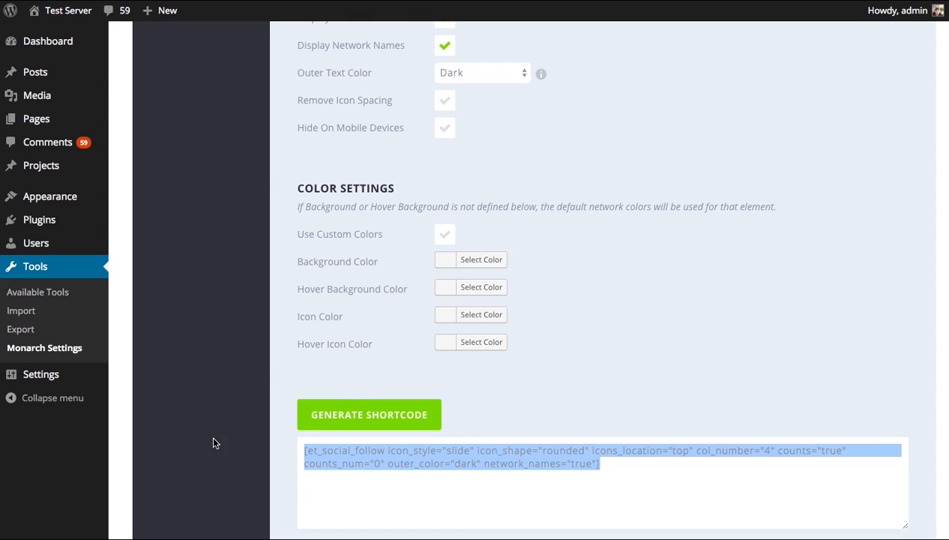
{"action": "key", "text": "BackSpace"}
Enable Remove Icon Spacing and set the shortcode's Icon Placement to Left.
{"action": "scroll", "coordinate": [659, 310], "scroll_direction": "up", "scroll_amount": 4}
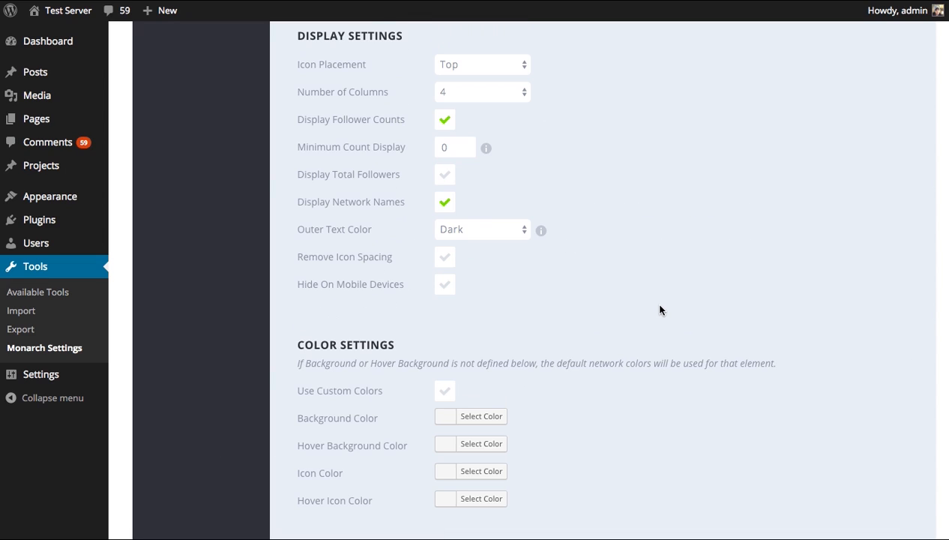
{"action": "scroll", "coordinate": [646, 241], "scroll_direction": "up", "scroll_amount": 1}
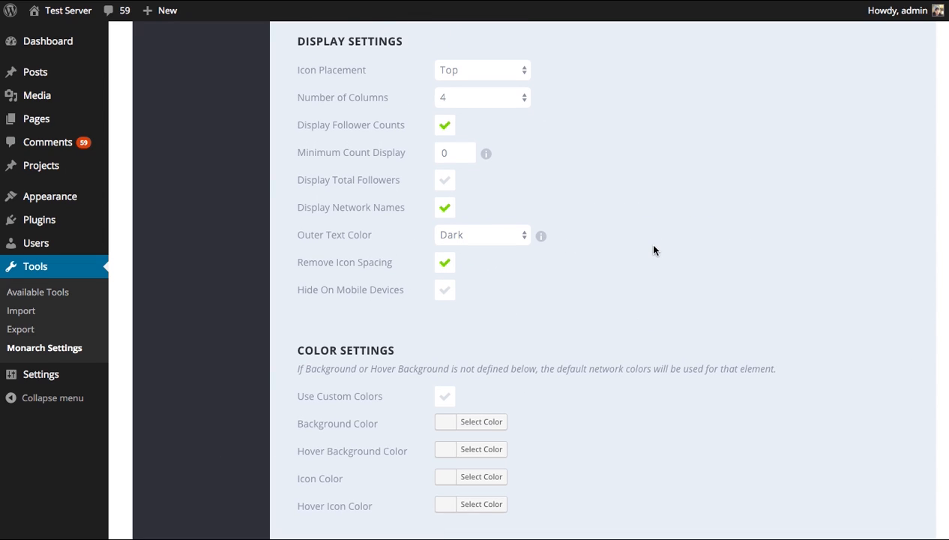
{"action": "left_click", "coordinate": [478, 75]}
{"action": "left_click", "coordinate": [495, 89]}
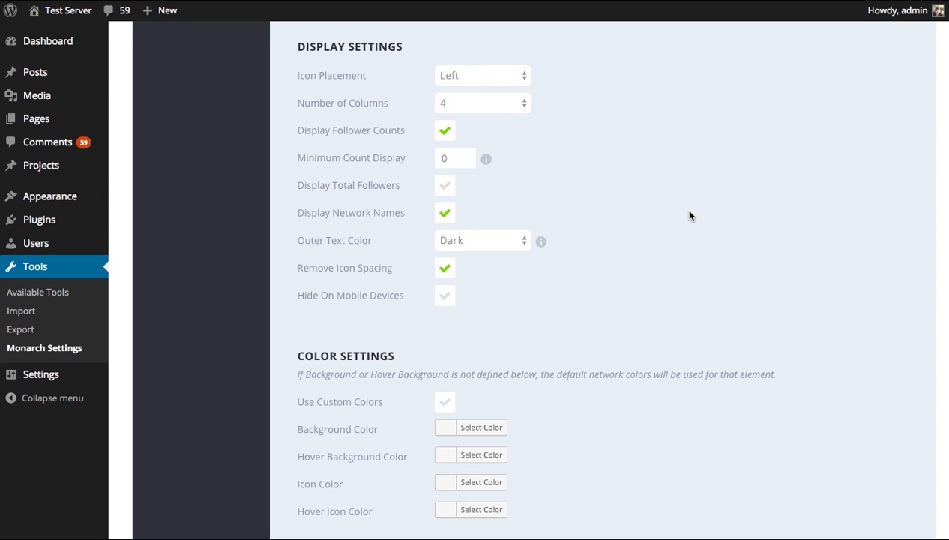
Generate a new social follow shortcode with the left icon placement and removed spacing, and copy the full code.
{"action": "scroll", "coordinate": [689, 215], "scroll_direction": "down", "scroll_amount": 10}
{"action": "scroll", "coordinate": [525, 269], "scroll_direction": "up", "scroll_amount": 13}
{"action": "scroll", "coordinate": [529, 270], "scroll_direction": "down", "scroll_amount": 10}
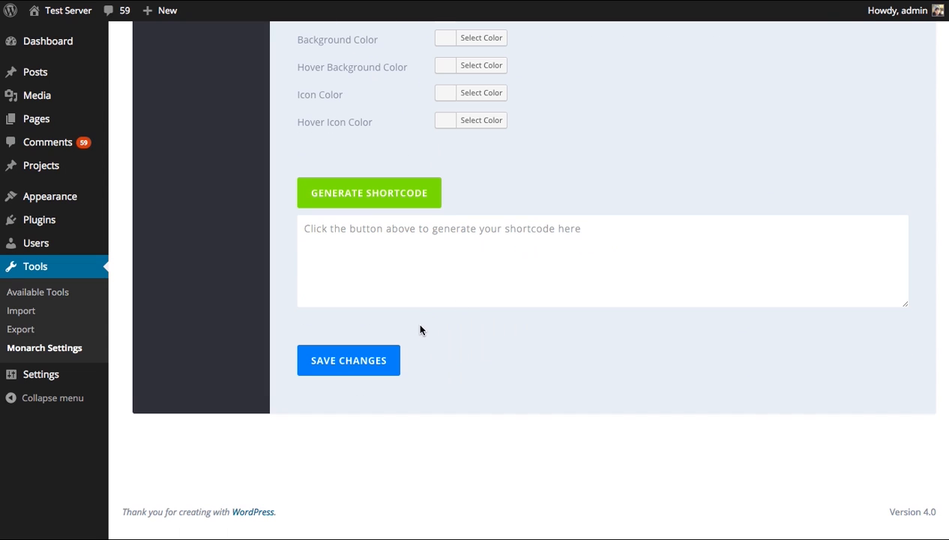
{"action": "left_click", "coordinate": [391, 193]}
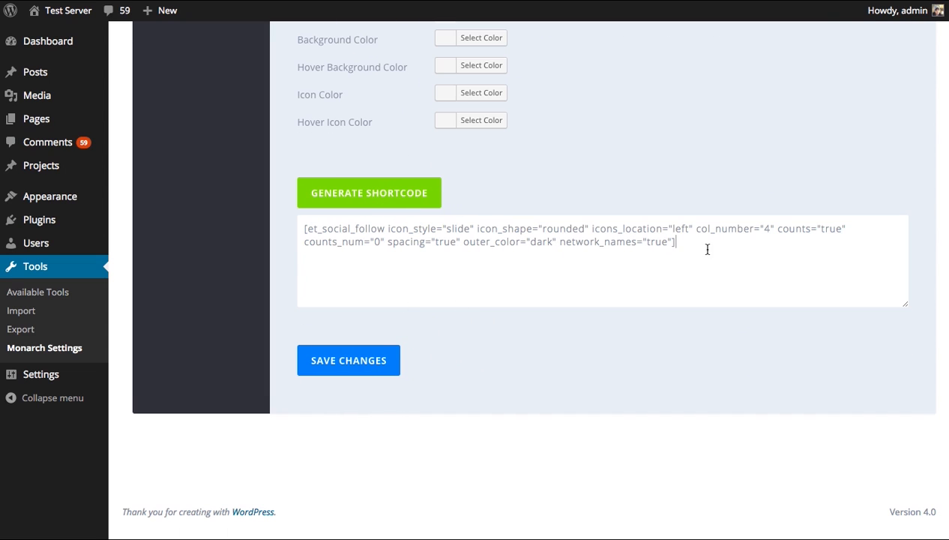
{"action": "left_click_drag", "start_coordinate": [701, 246], "coordinate": [252, 229]}
{"action": "key", "text": "super+c"}
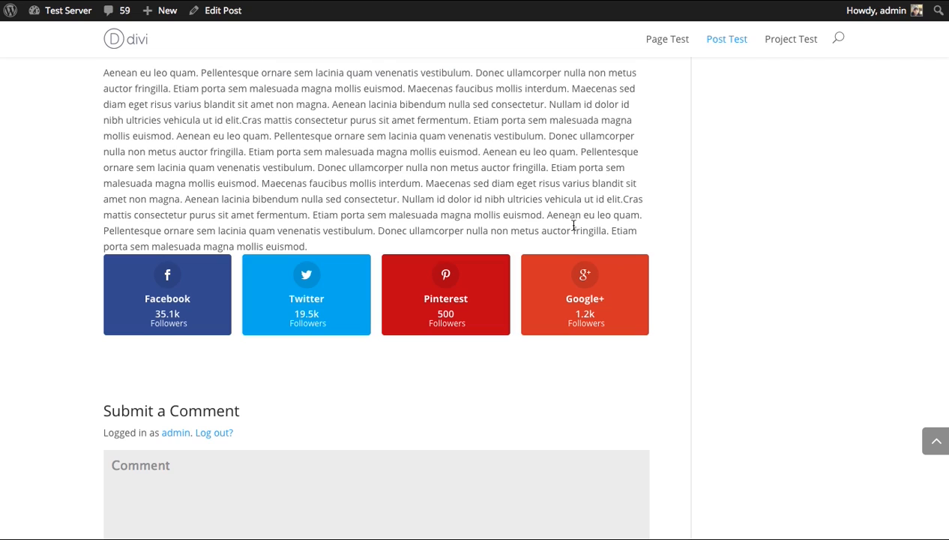
Open the blog post for editing again and replace the old shortcode at its end with the newly copied one.
{"action": "left_click", "coordinate": [225, 10]}
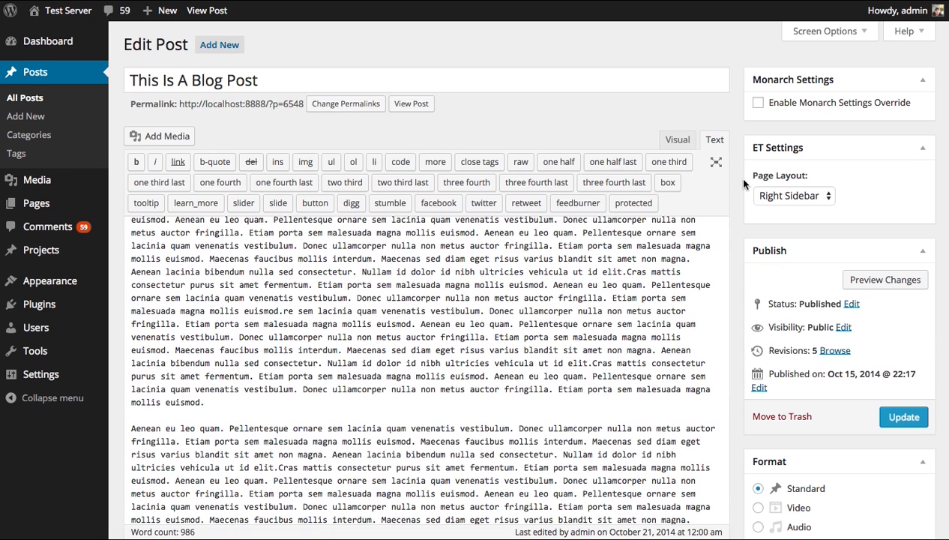
{"action": "scroll", "coordinate": [720, 225], "scroll_direction": "down", "scroll_amount": 10}
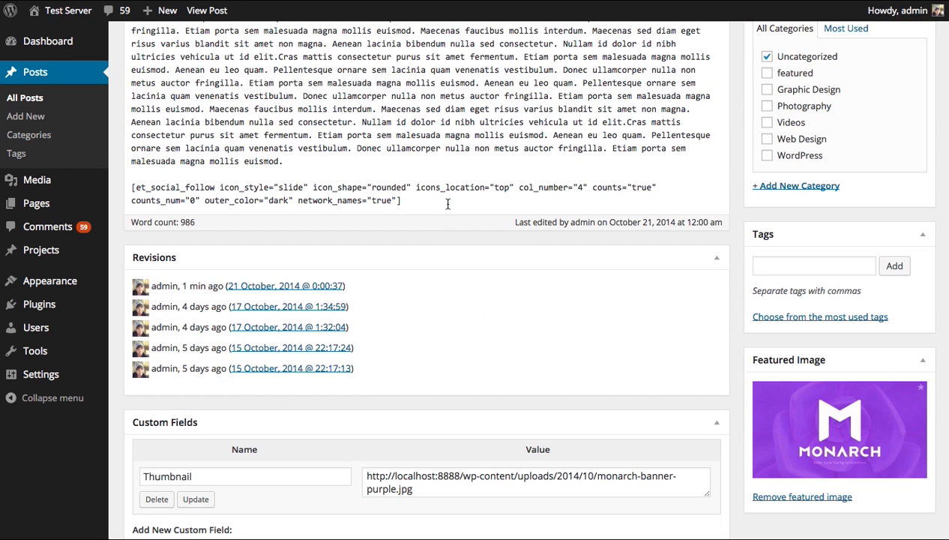
{"action": "left_click_drag", "start_coordinate": [448, 204], "coordinate": [129, 186]}
{"action": "key", "text": "super+v"}
Save the replaced shortcode by updating the post, and check the restyled follow buttons below the published text.
{"action": "scroll", "coordinate": [885, 152], "scroll_direction": "up", "scroll_amount": 5}
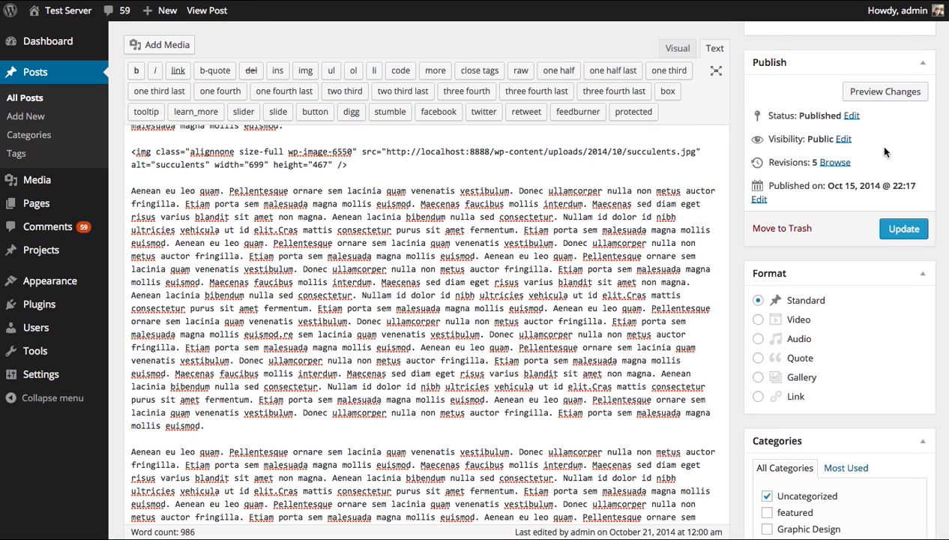
{"action": "left_click", "coordinate": [904, 229]}
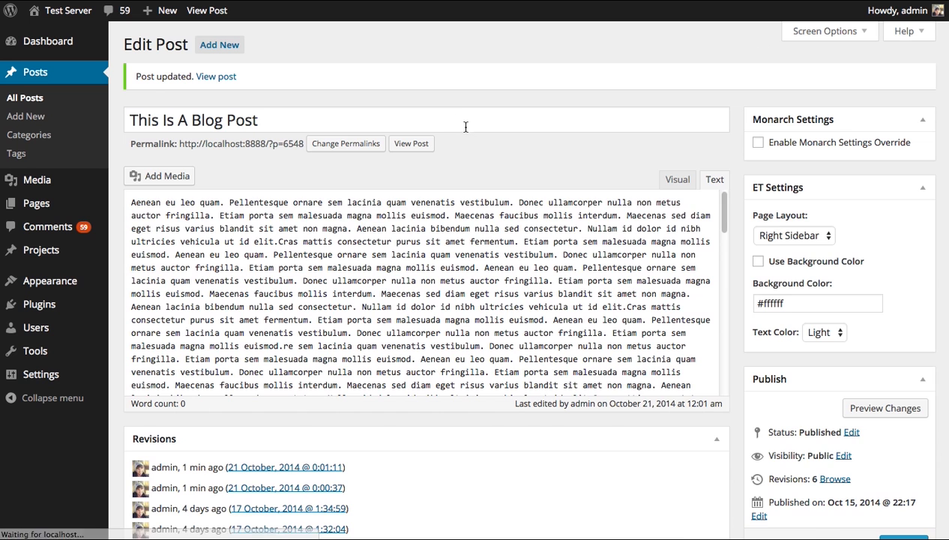
{"action": "left_click", "coordinate": [218, 76]}
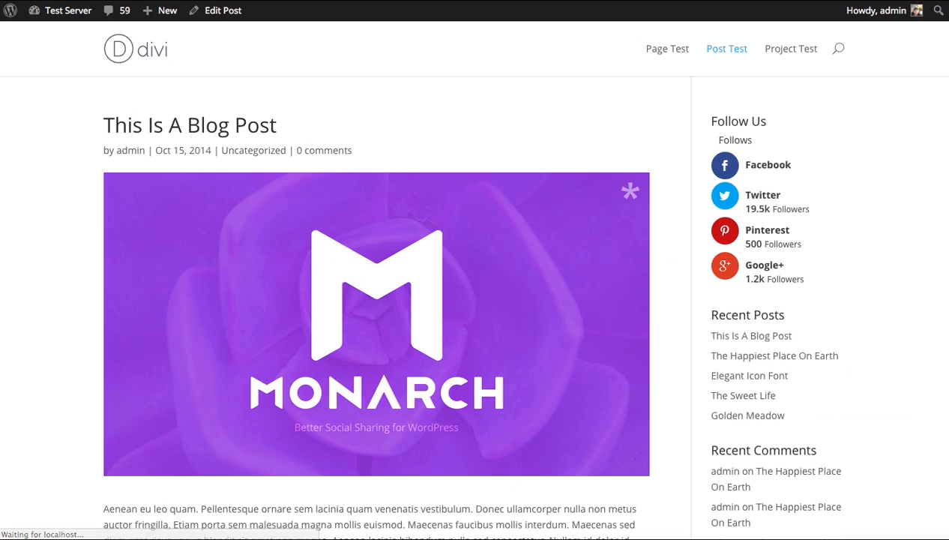
{"action": "scroll", "coordinate": [937, 360], "scroll_direction": "down", "scroll_amount": 15}
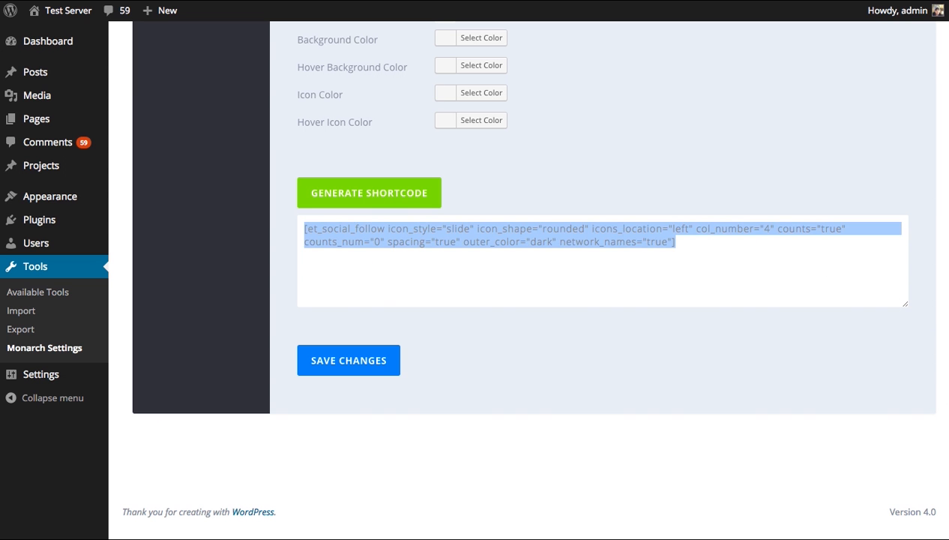
{"action": "scroll", "coordinate": [858, 282], "scroll_direction": "up", "scroll_amount": 10}
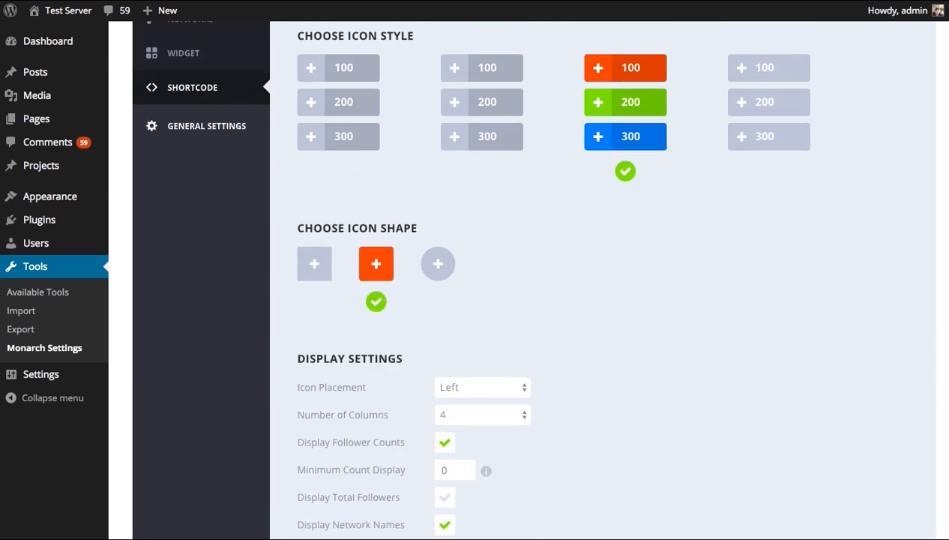
{"action": "scroll", "coordinate": [515, 218], "scroll_direction": "up", "scroll_amount": 3}
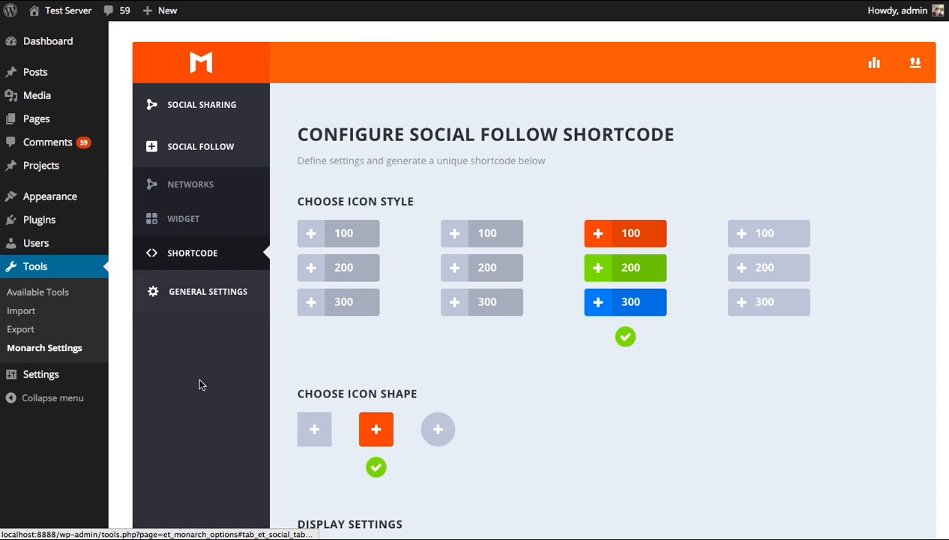
Open Monarch's general settings and set the frequency of count updates to 3 hours.
{"action": "left_click", "coordinate": [209, 300]}
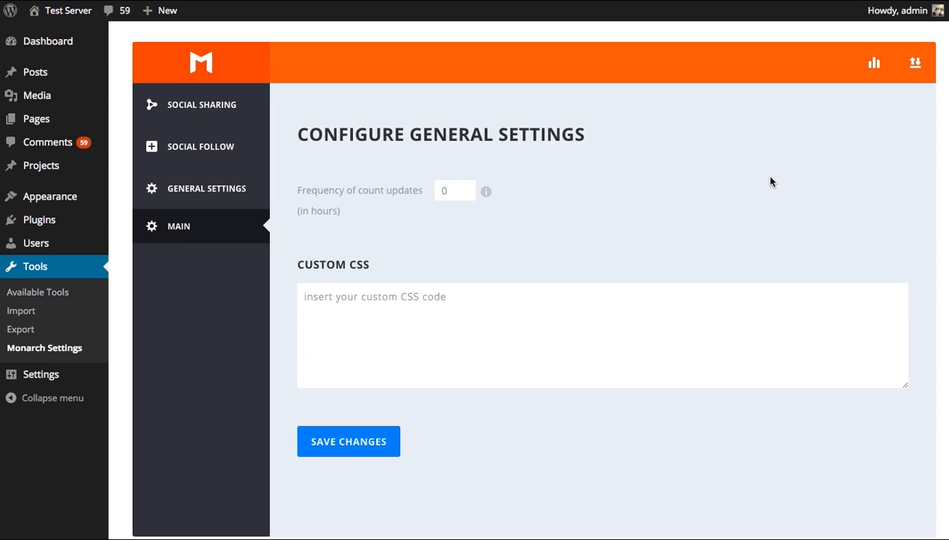
{"action": "left_click", "coordinate": [456, 189]}
{"action": "double_click", "coordinate": [462, 190]}
{"action": "type", "text": "3"}
{"action": "left_click", "coordinate": [481, 335]}
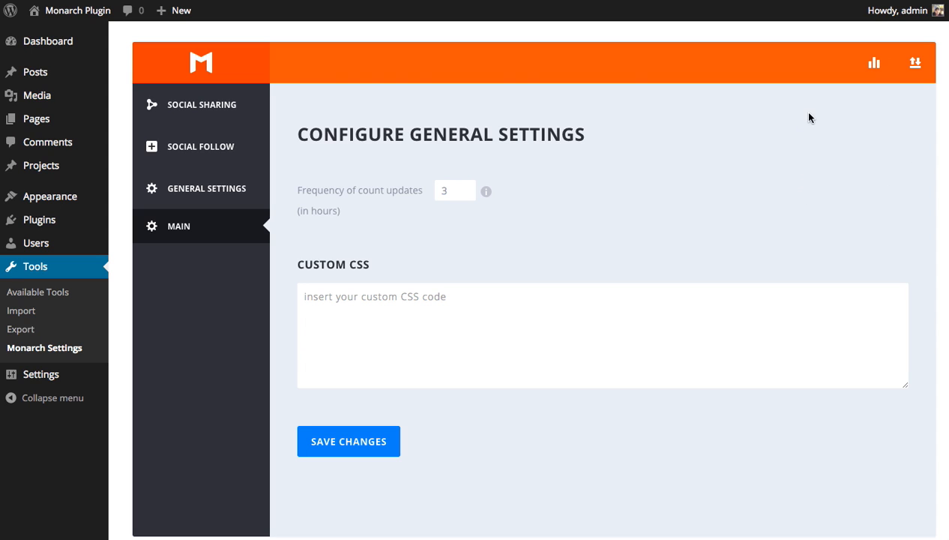
Open the social sharing stats and examine the overall totals and the activity charts for the past 7 and 30 days.
{"action": "left_click", "coordinate": [873, 66]}
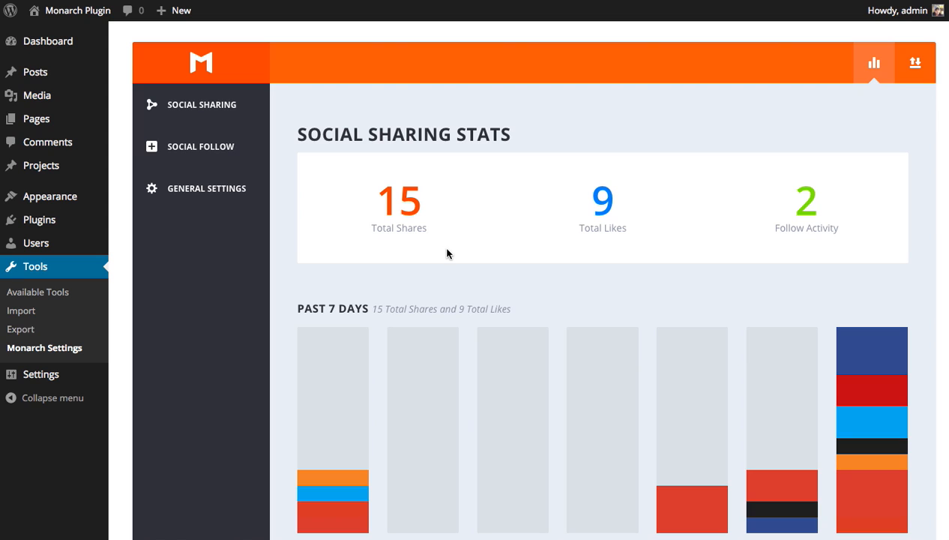
{"action": "double_click", "coordinate": [594, 199]}
{"action": "left_click", "coordinate": [614, 201]}
{"action": "left_click_drag", "start_coordinate": [617, 201], "coordinate": [588, 201]}
{"action": "left_click", "coordinate": [591, 201]}
{"action": "scroll", "coordinate": [948, 131], "scroll_direction": "down", "scroll_amount": 5}
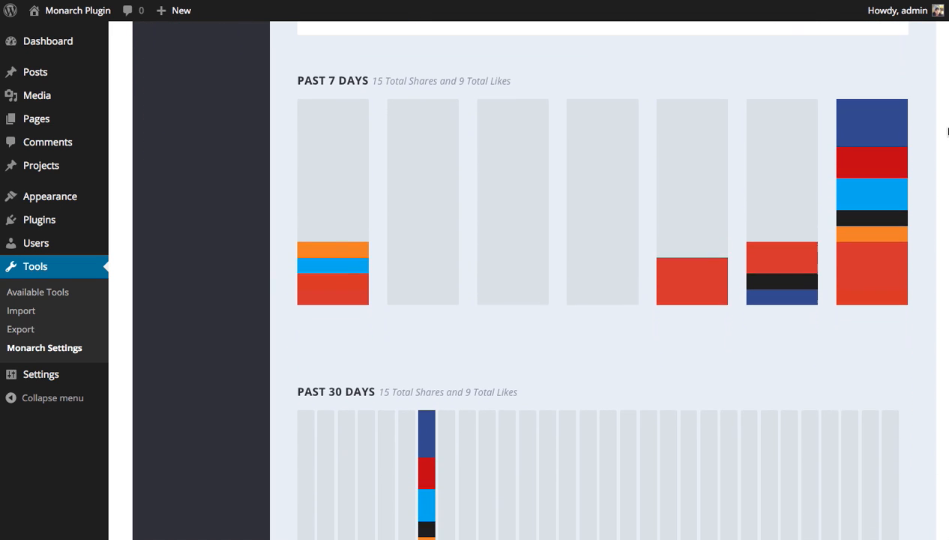
{"action": "scroll", "coordinate": [948, 137], "scroll_direction": "down", "scroll_amount": 8}
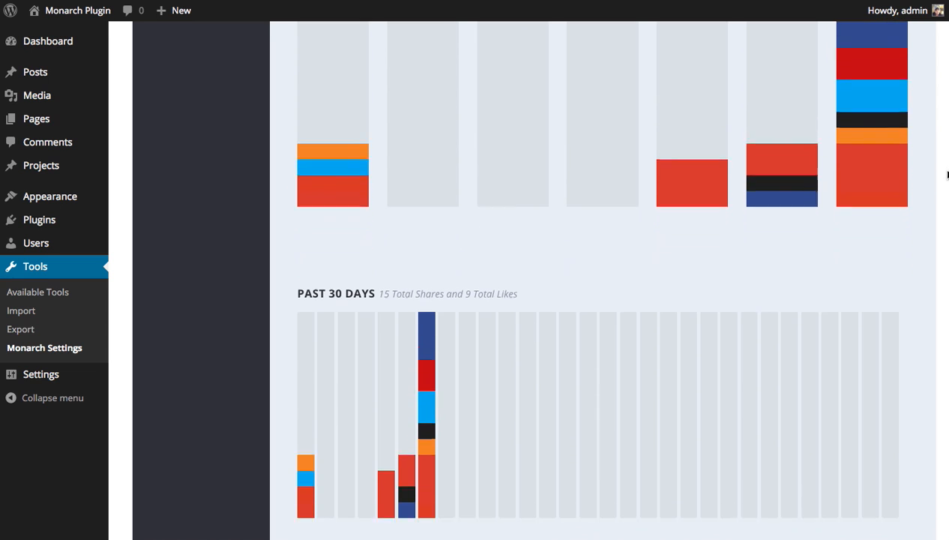
Inspect the per-network shares and likes in the coloured bars of the past 7 days and past 30 days charts.
{"action": "scroll", "coordinate": [945, 300], "scroll_direction": "up", "scroll_amount": 6}
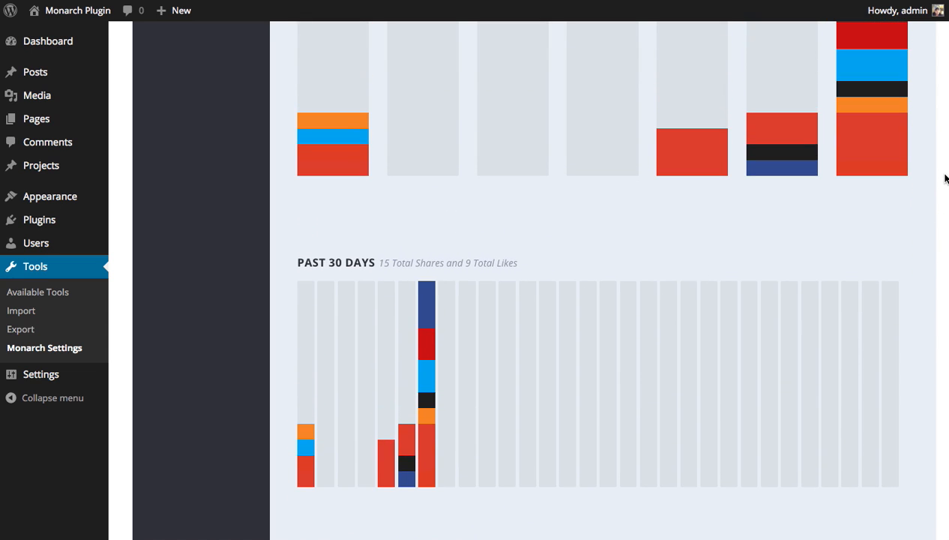
{"action": "scroll", "coordinate": [946, 179], "scroll_direction": "up", "scroll_amount": 3}
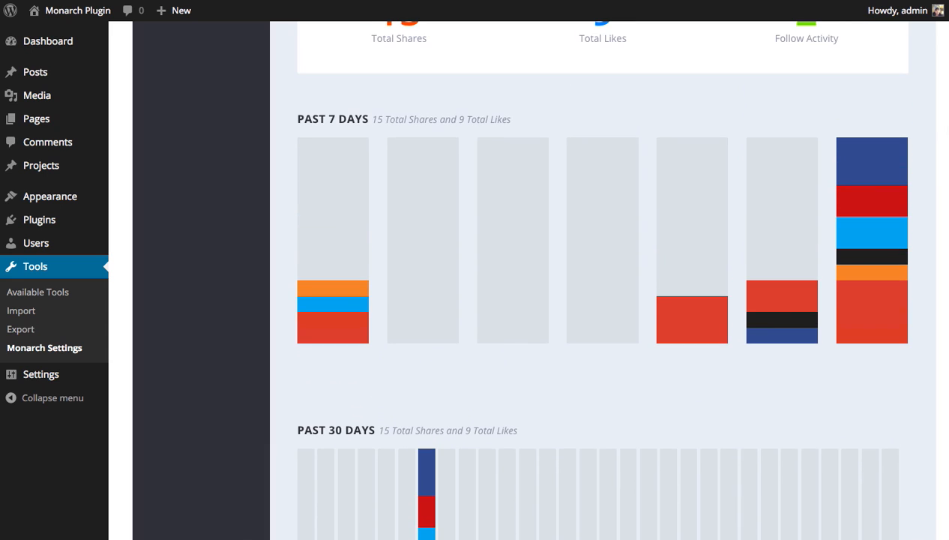
{"action": "mouse_move", "coordinate": [885, 156]}
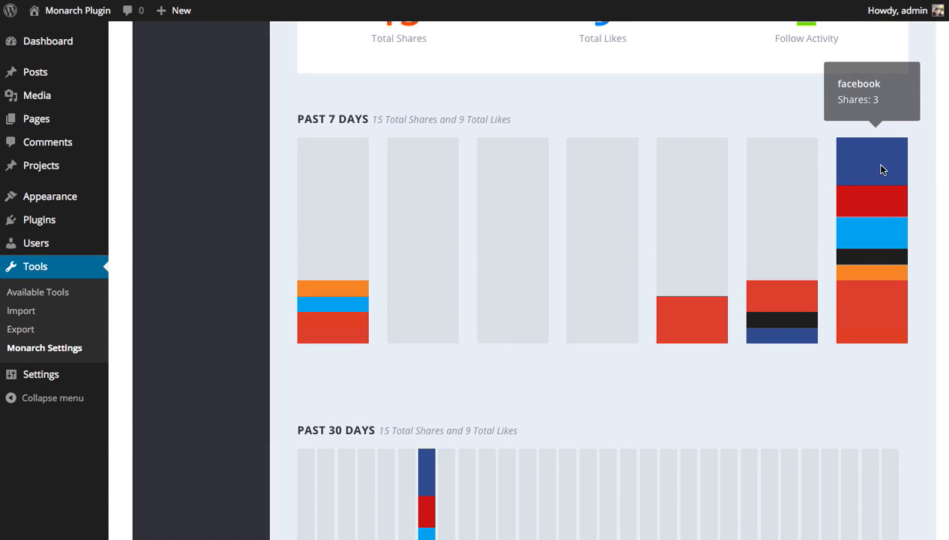
{"action": "scroll", "coordinate": [863, 195], "scroll_direction": "down", "scroll_amount": 8}
{"action": "mouse_move", "coordinate": [324, 424]}
{"action": "scroll", "coordinate": [750, 274], "scroll_direction": "up", "scroll_amount": 7}
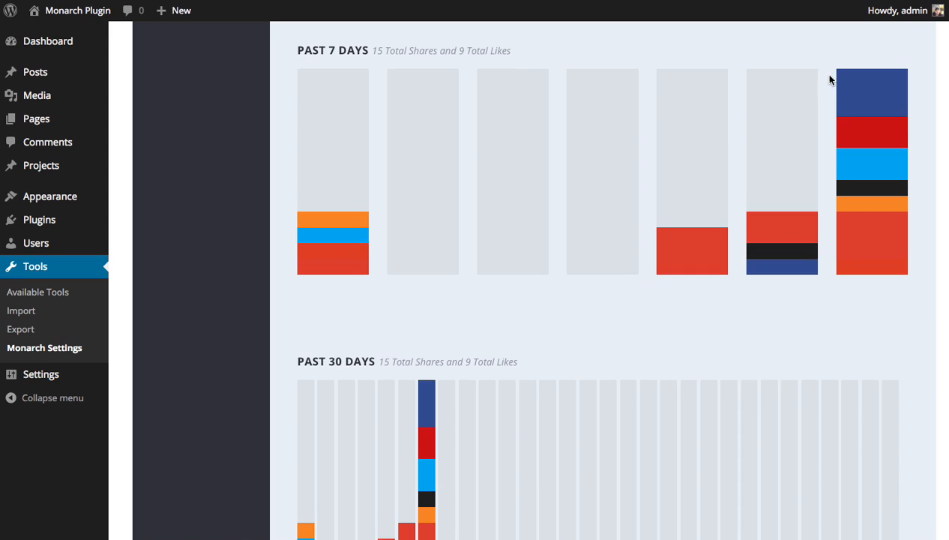
{"action": "scroll", "coordinate": [875, 89], "scroll_direction": "up", "scroll_amount": 1}
{"action": "scroll", "coordinate": [881, 131], "scroll_direction": "up", "scroll_amount": 1}
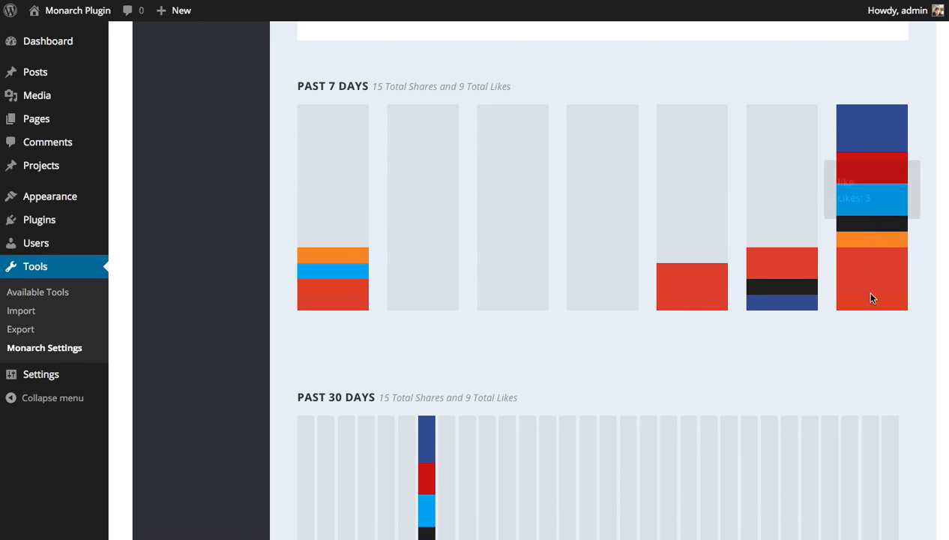
{"action": "scroll", "coordinate": [930, 285], "scroll_direction": "up", "scroll_amount": 4}
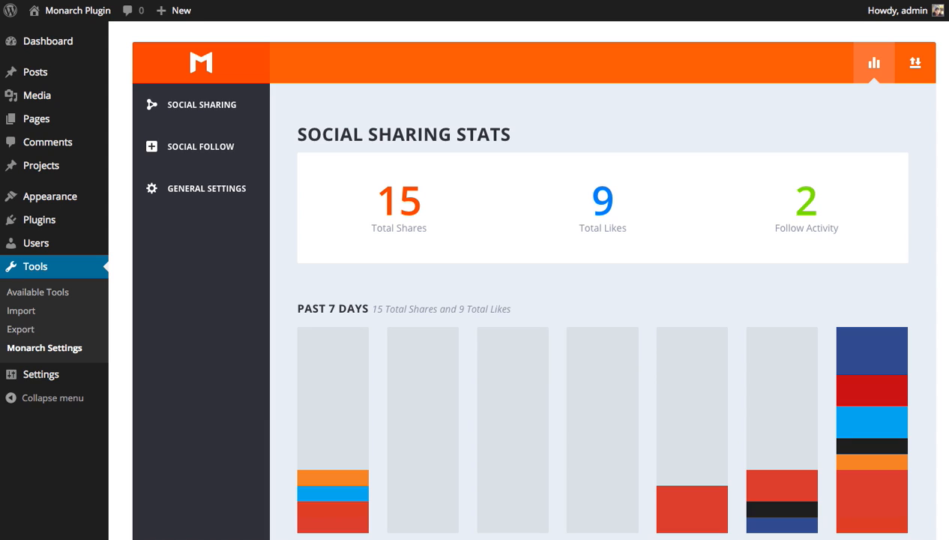
Export the plugin settings as a .json file and choose monarch-settings-export-10-21-2014.json from Downloads as the file for import.
{"action": "left_click", "coordinate": [916, 68]}
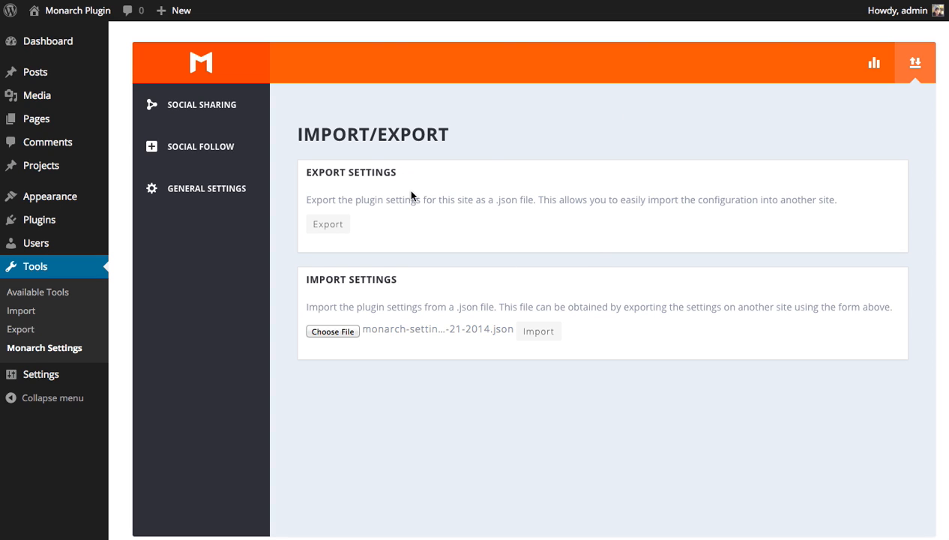
{"action": "left_click", "coordinate": [333, 226]}
{"action": "left_click", "coordinate": [327, 331]}
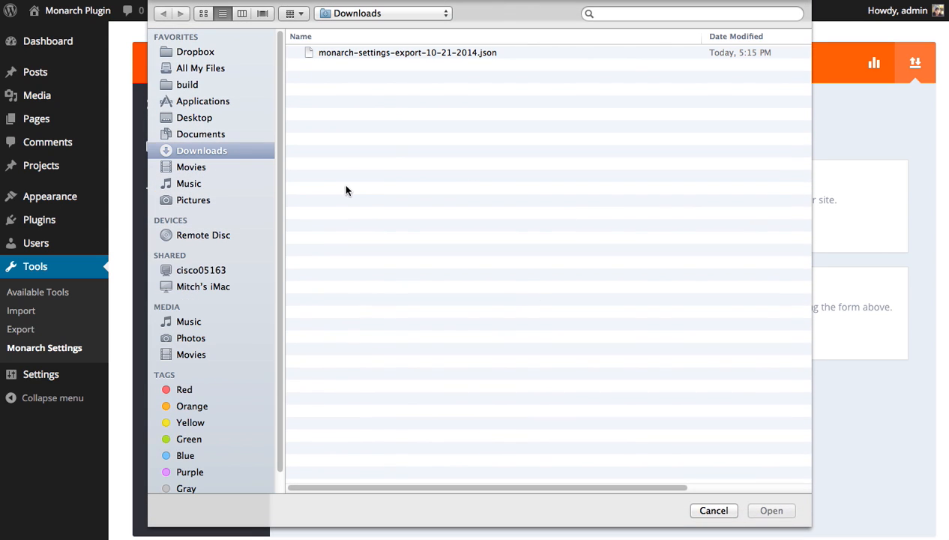
{"action": "left_click", "coordinate": [379, 53]}
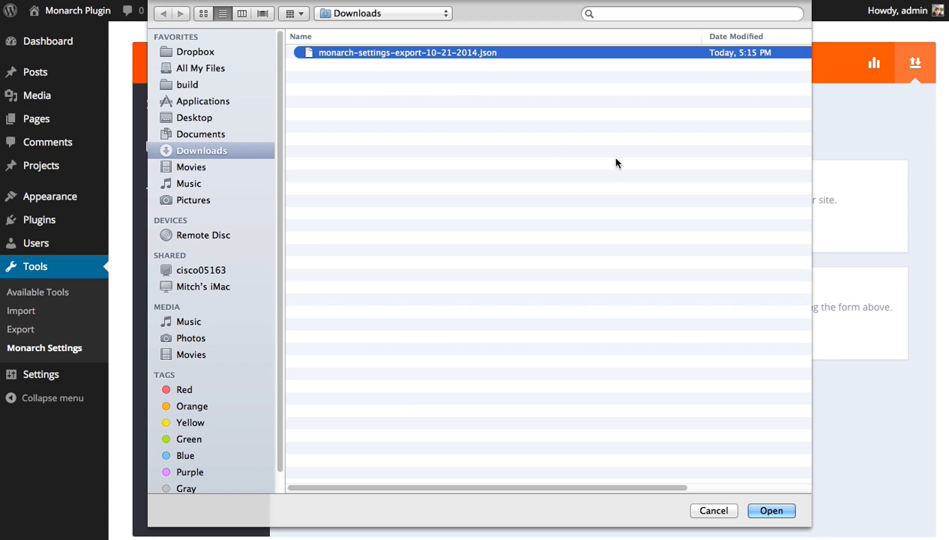
{"action": "left_click", "coordinate": [769, 510]}
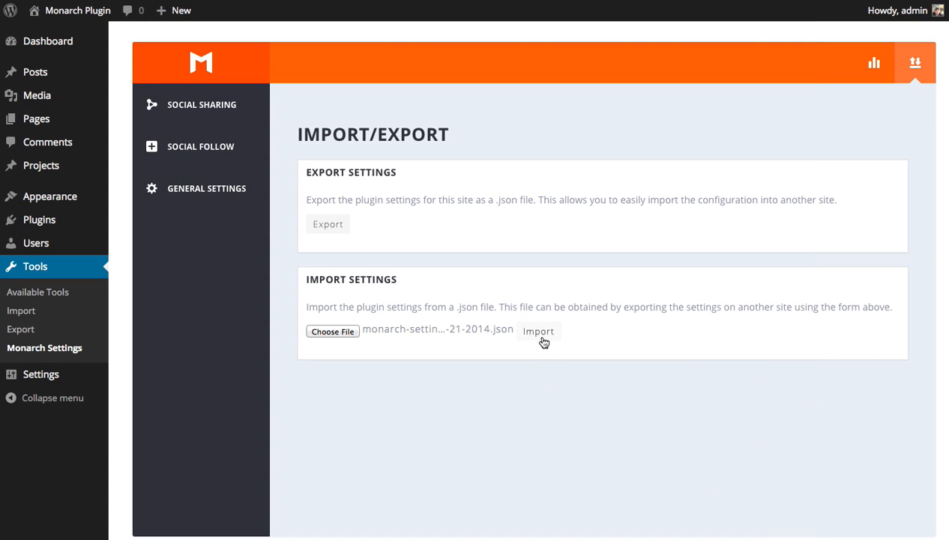